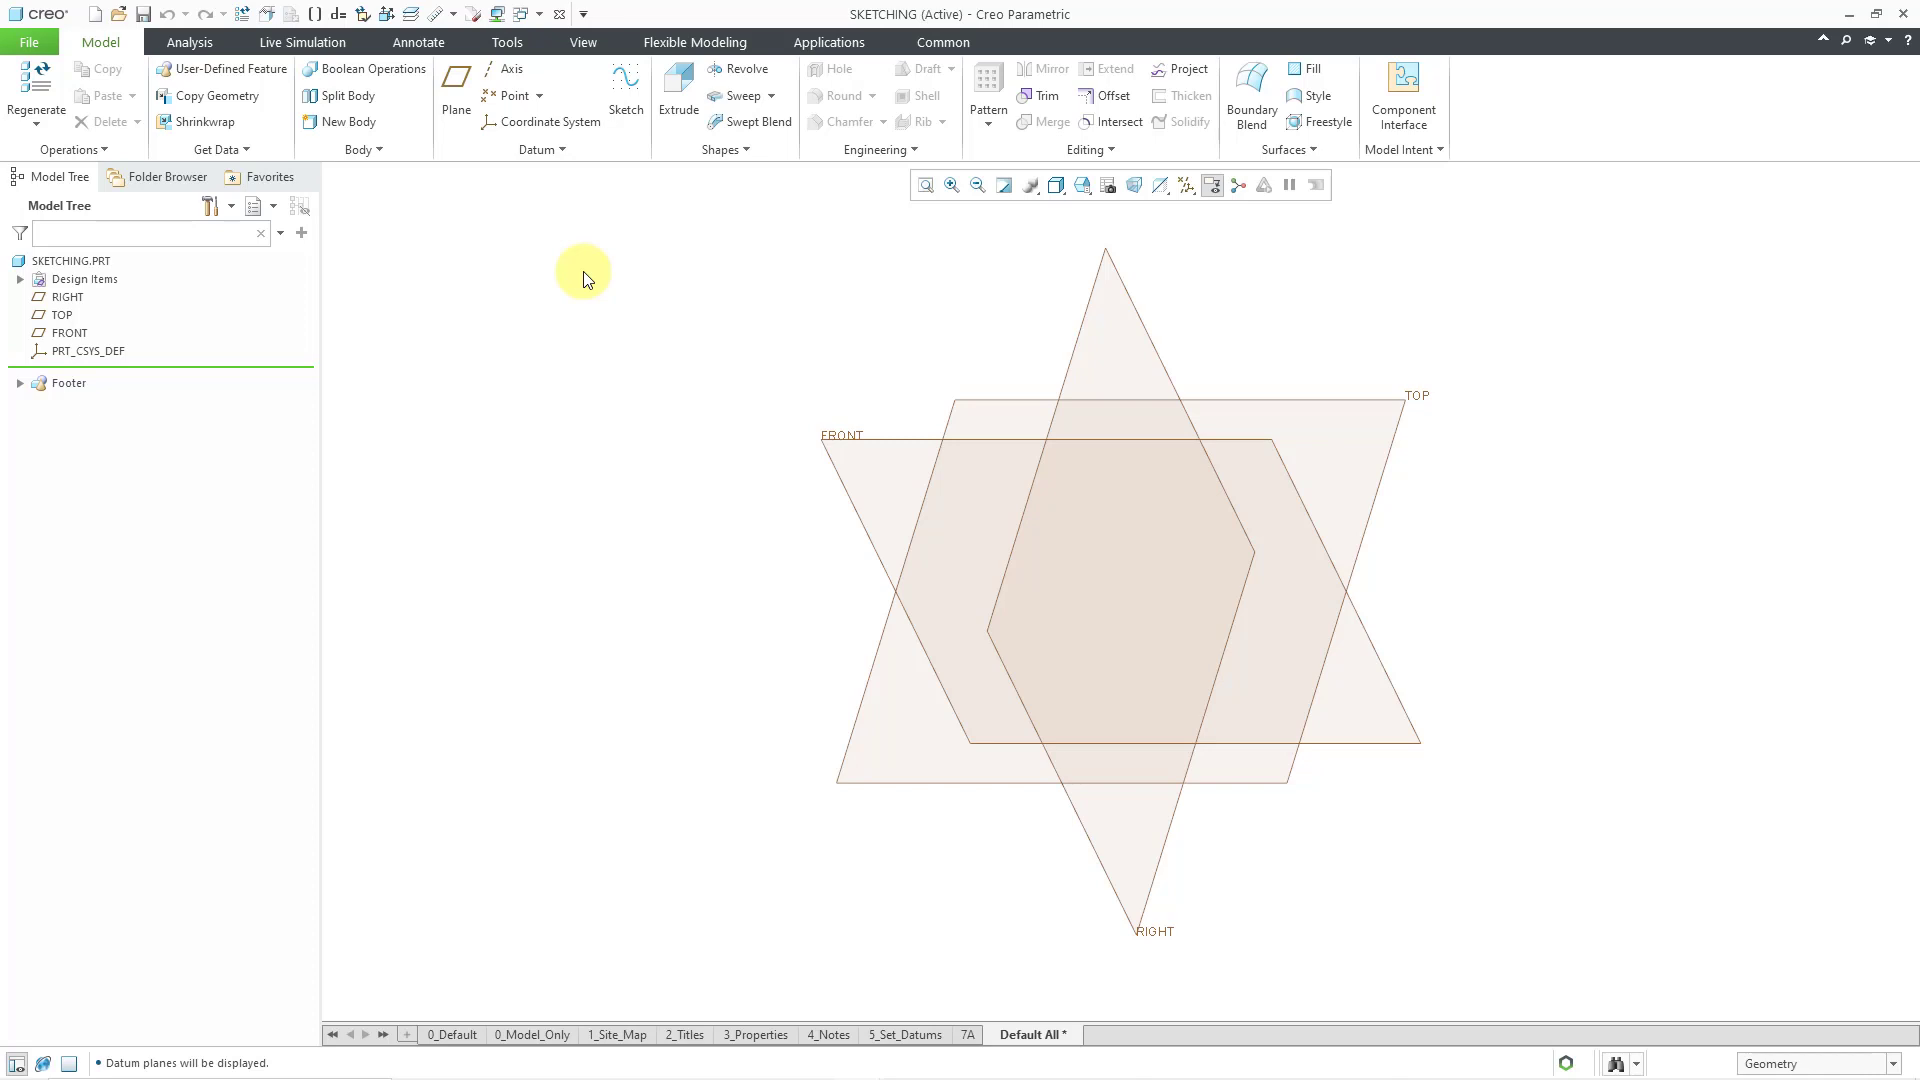
- Start a new sketch on the FRONT datum plane
click(840, 434)
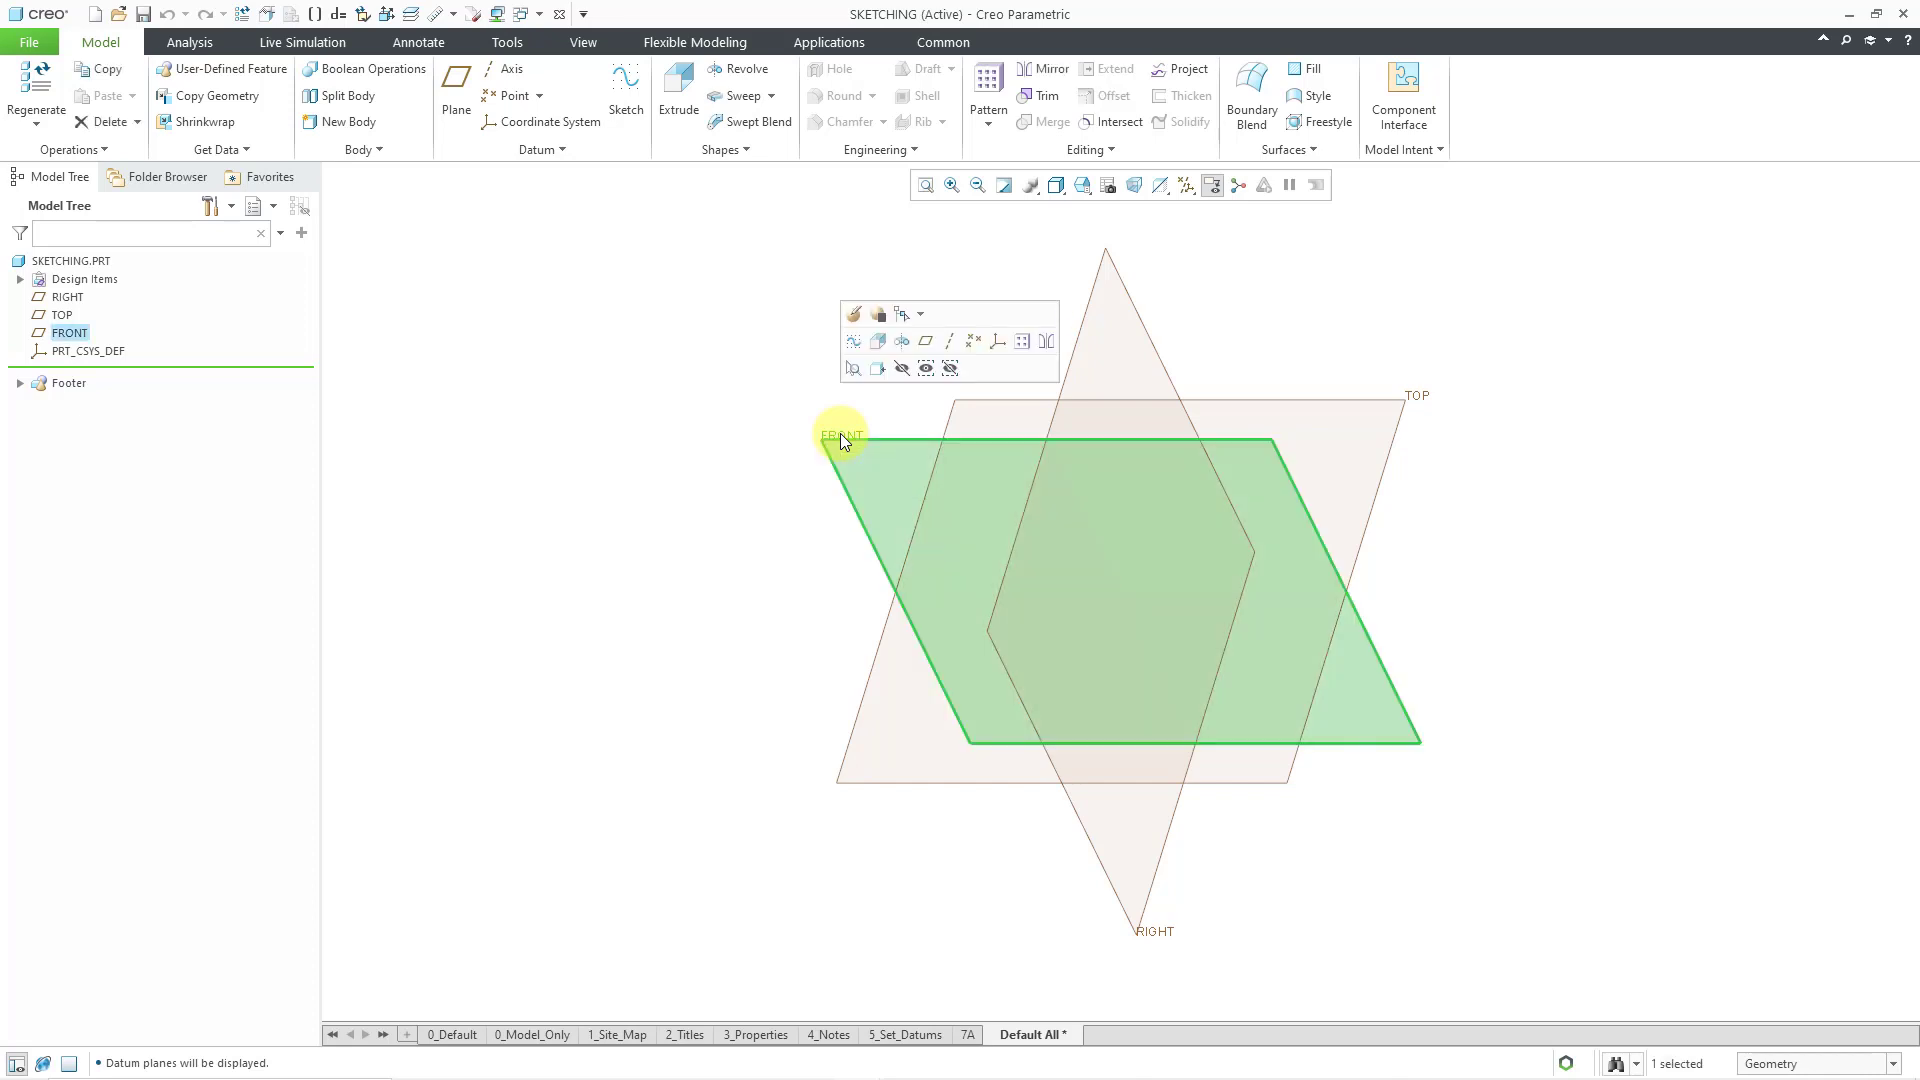
click(853, 343)
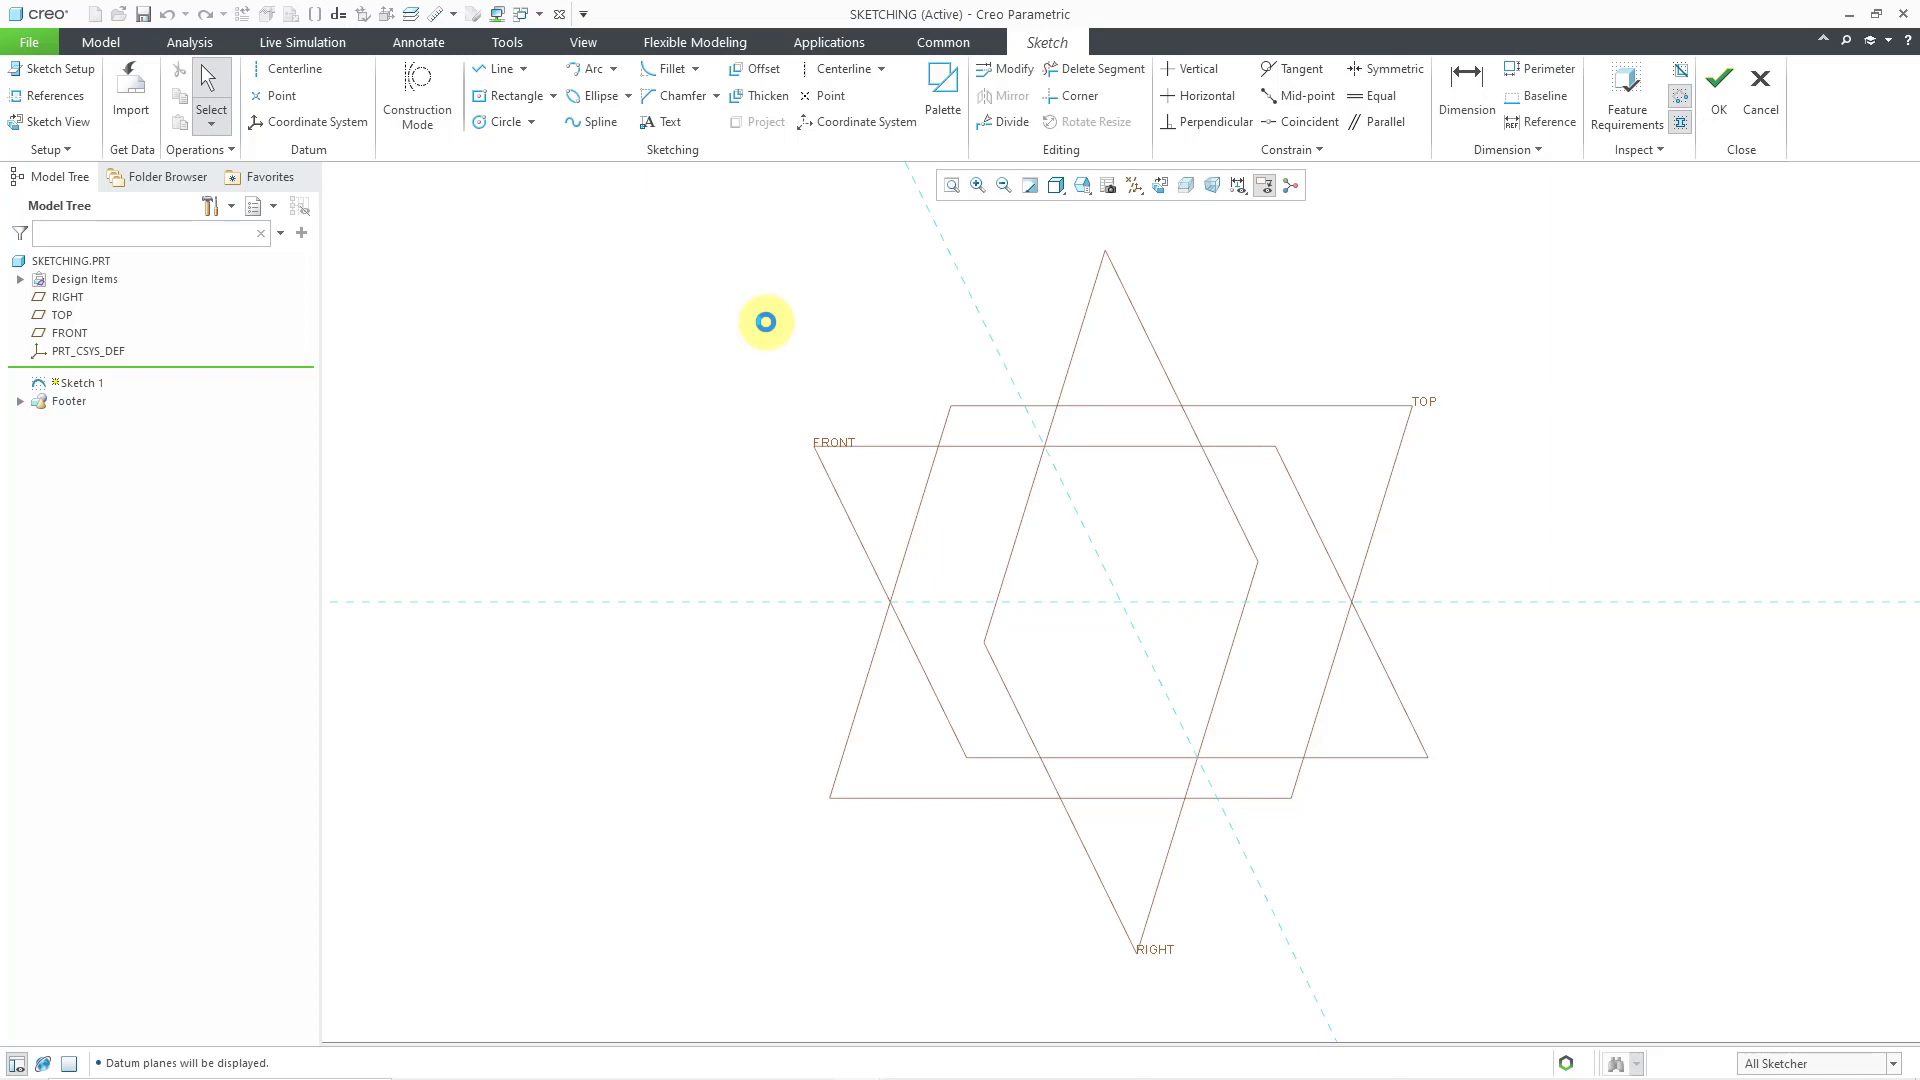
click(1003, 121)
key(Escape)
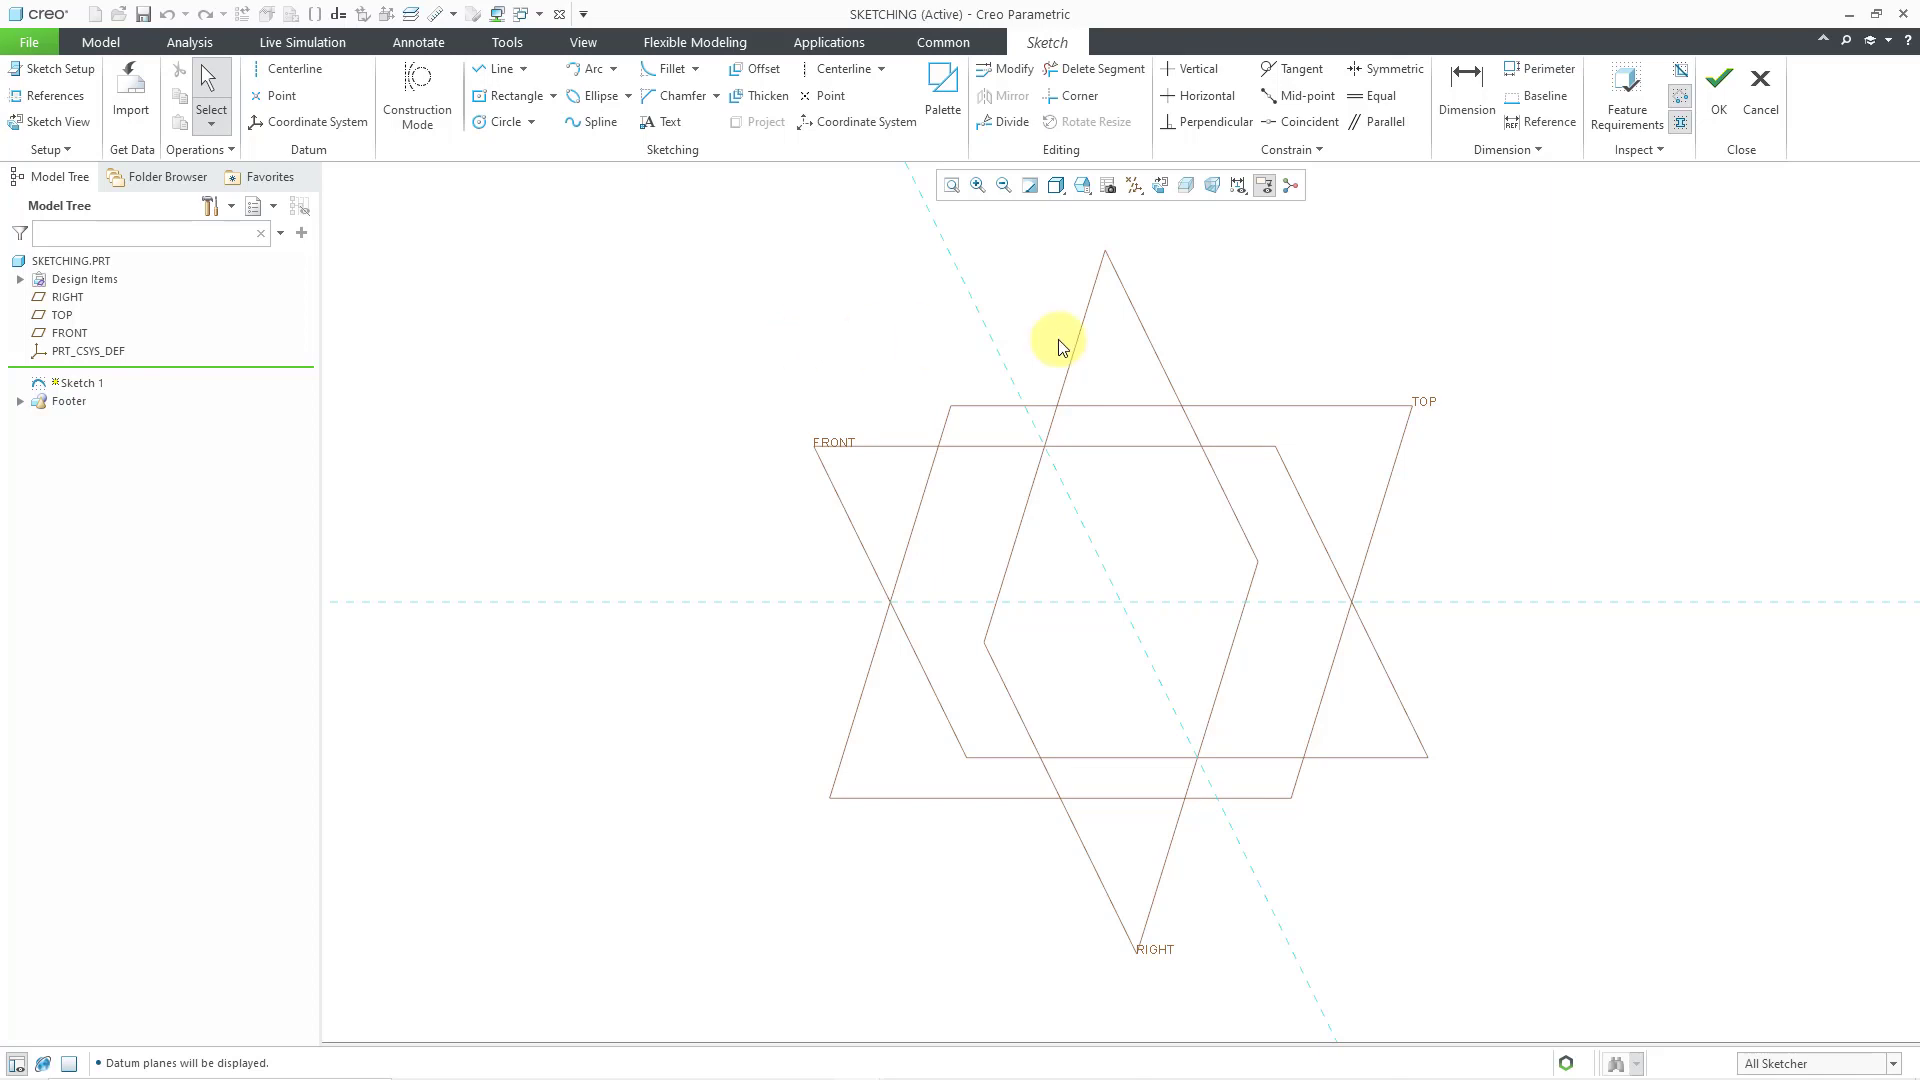
- Orient the sketch plane parallel to the screen and turn off the display of datum planes
click(1162, 192)
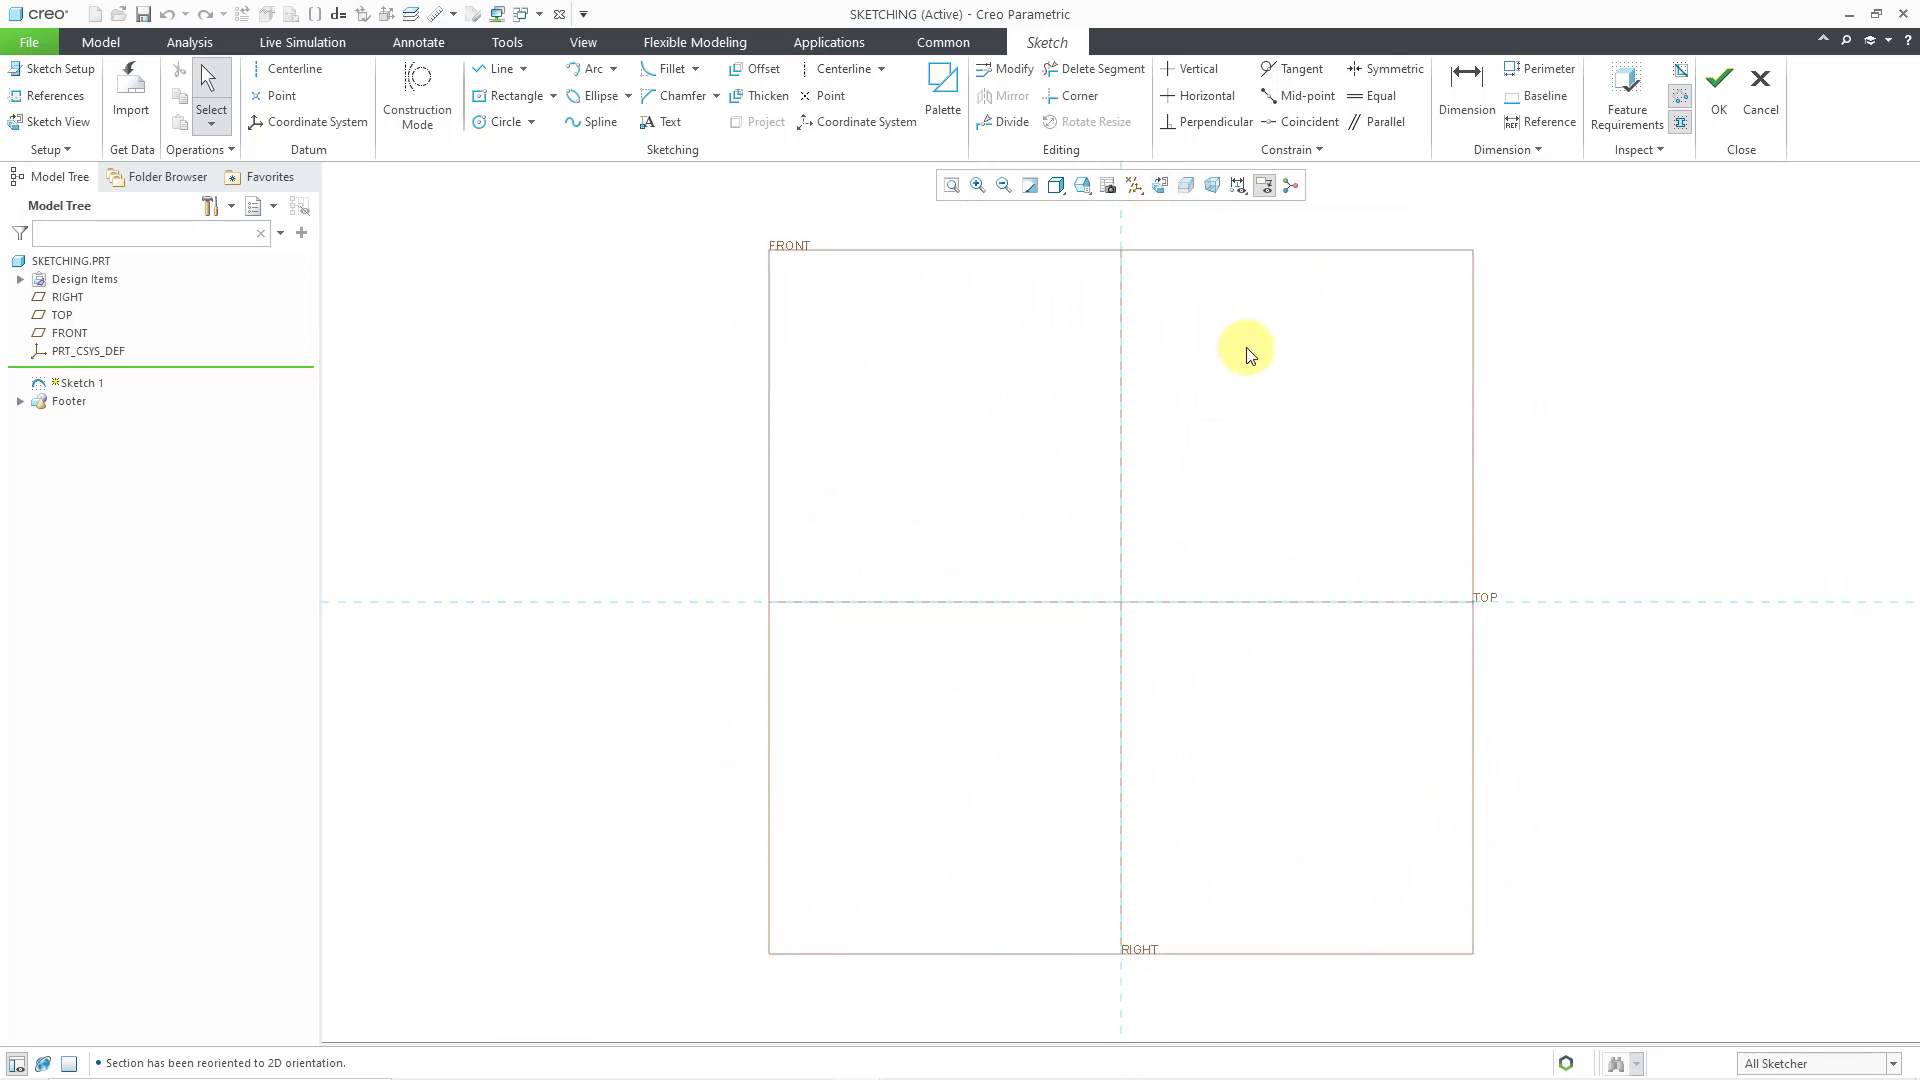
click(1142, 194)
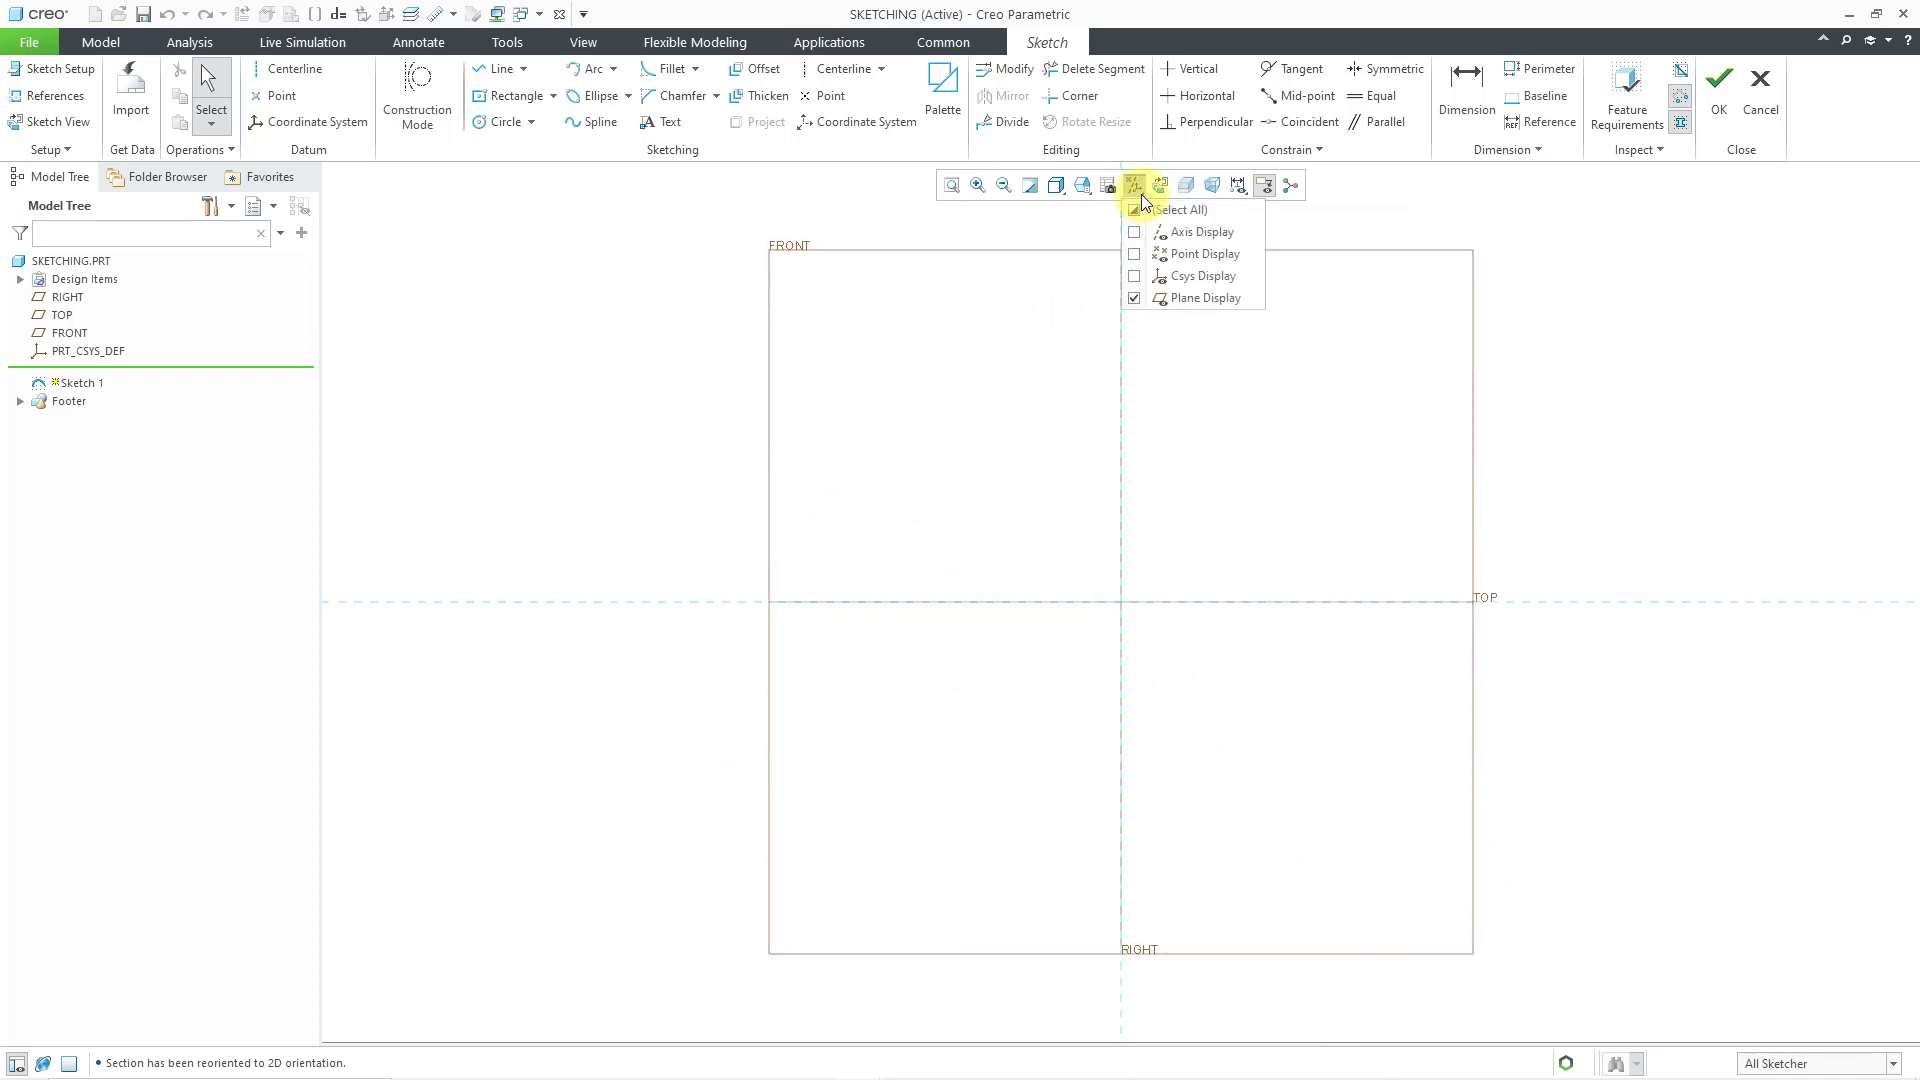
click(1197, 298)
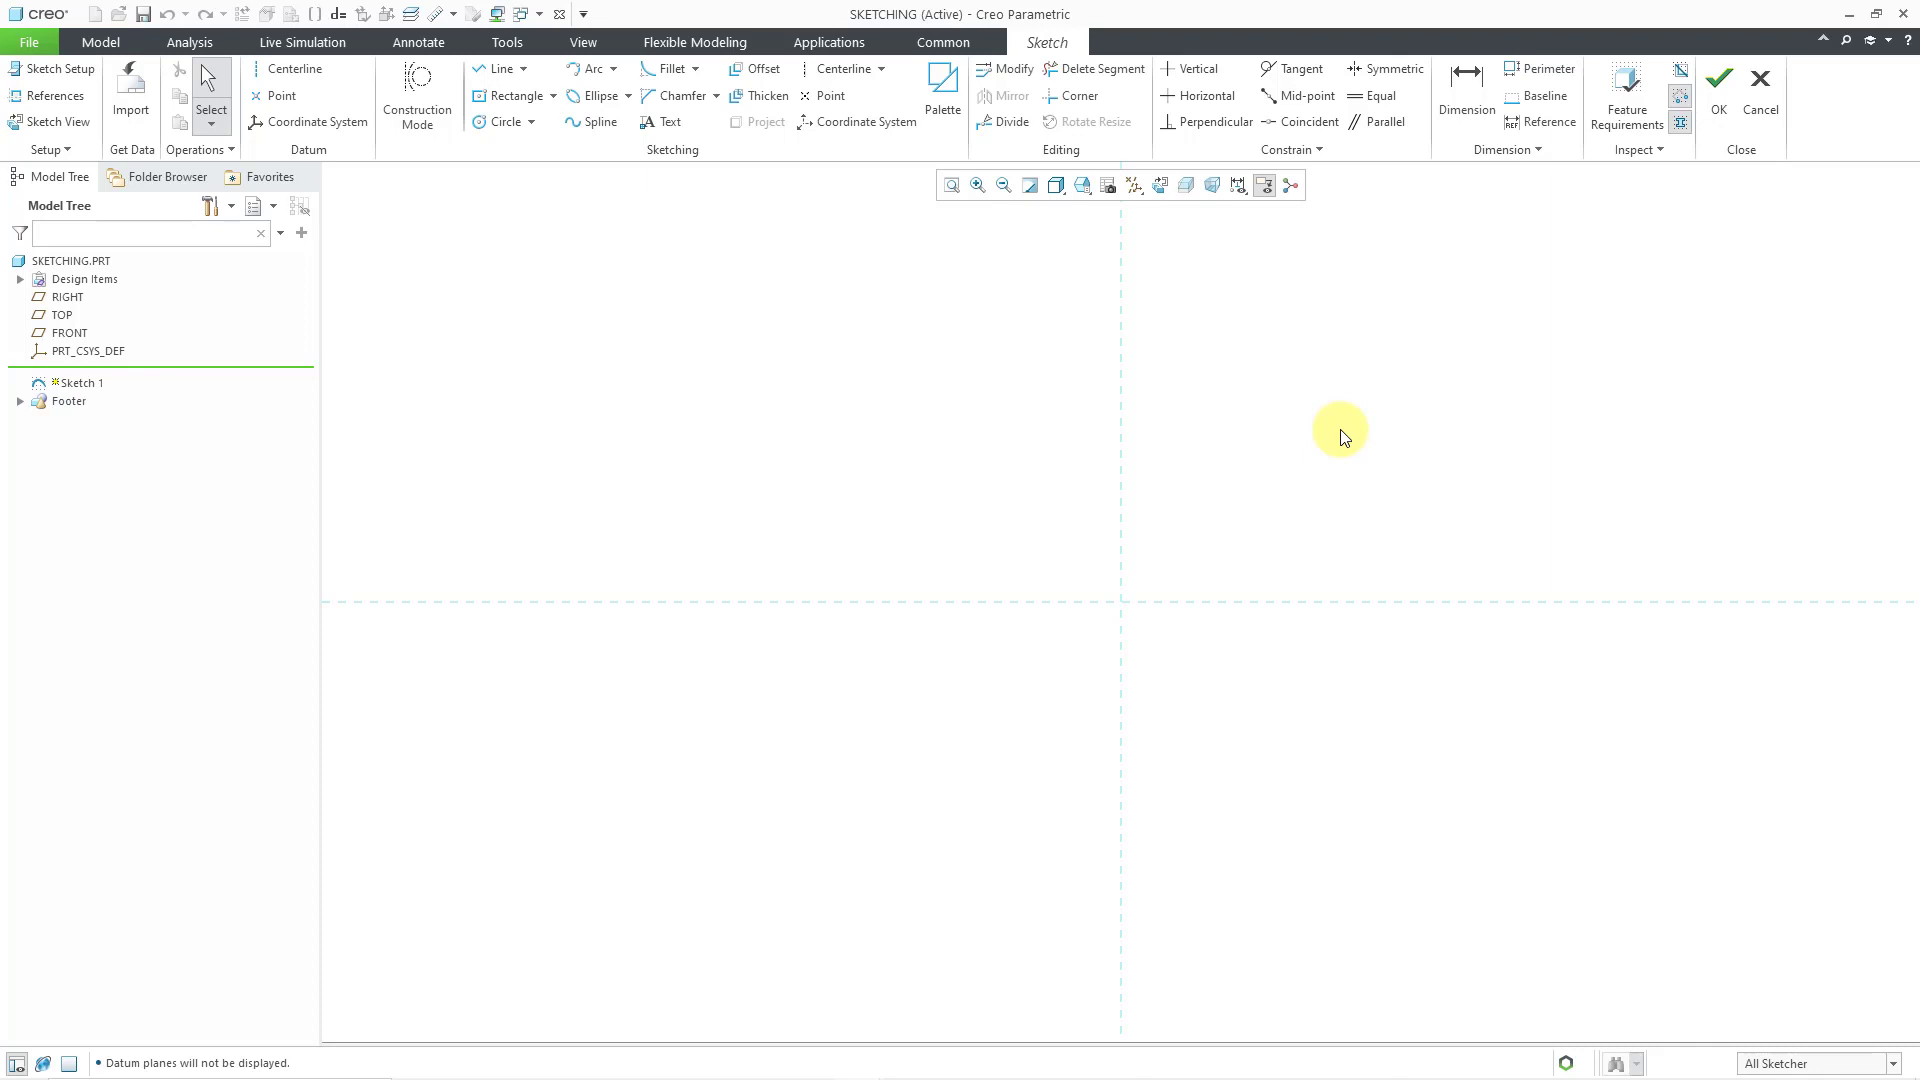
- Review the sketch's reference list and close it without changes
right_click(1341, 437)
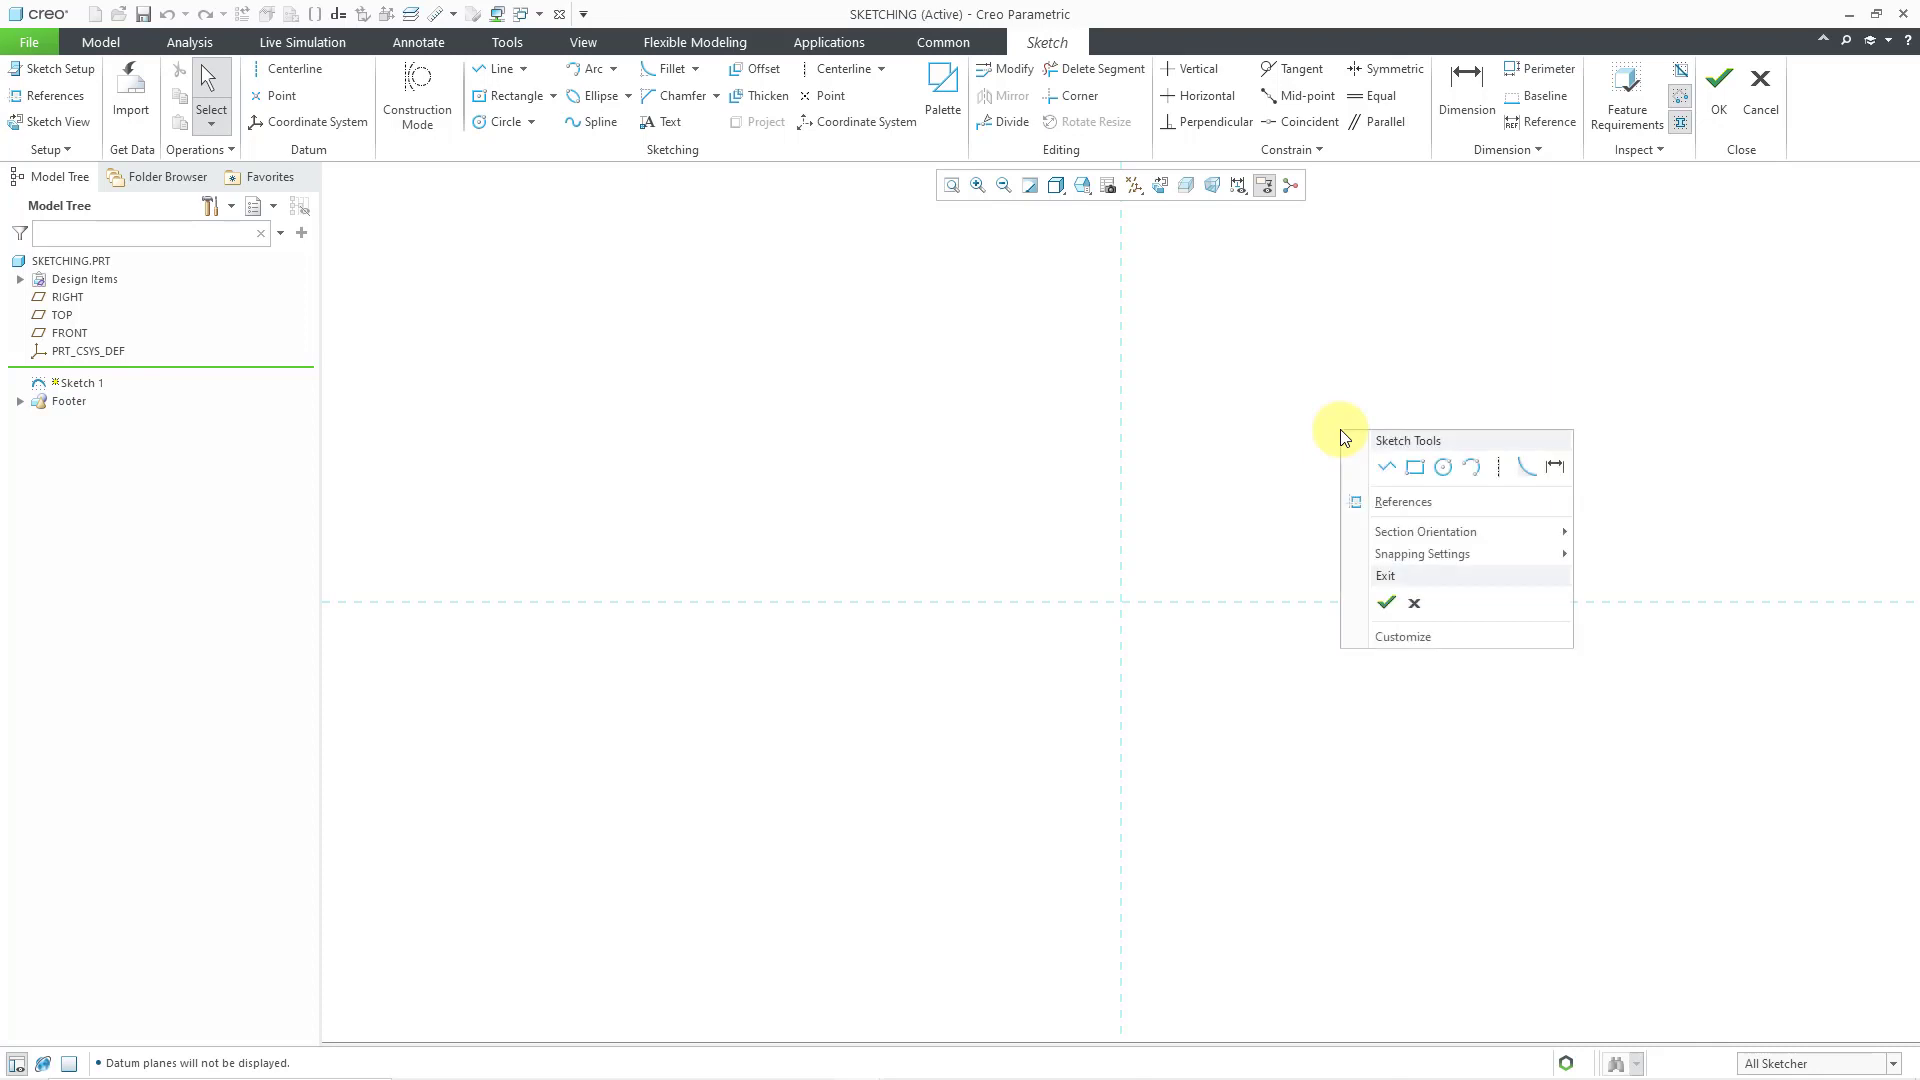
click(1402, 499)
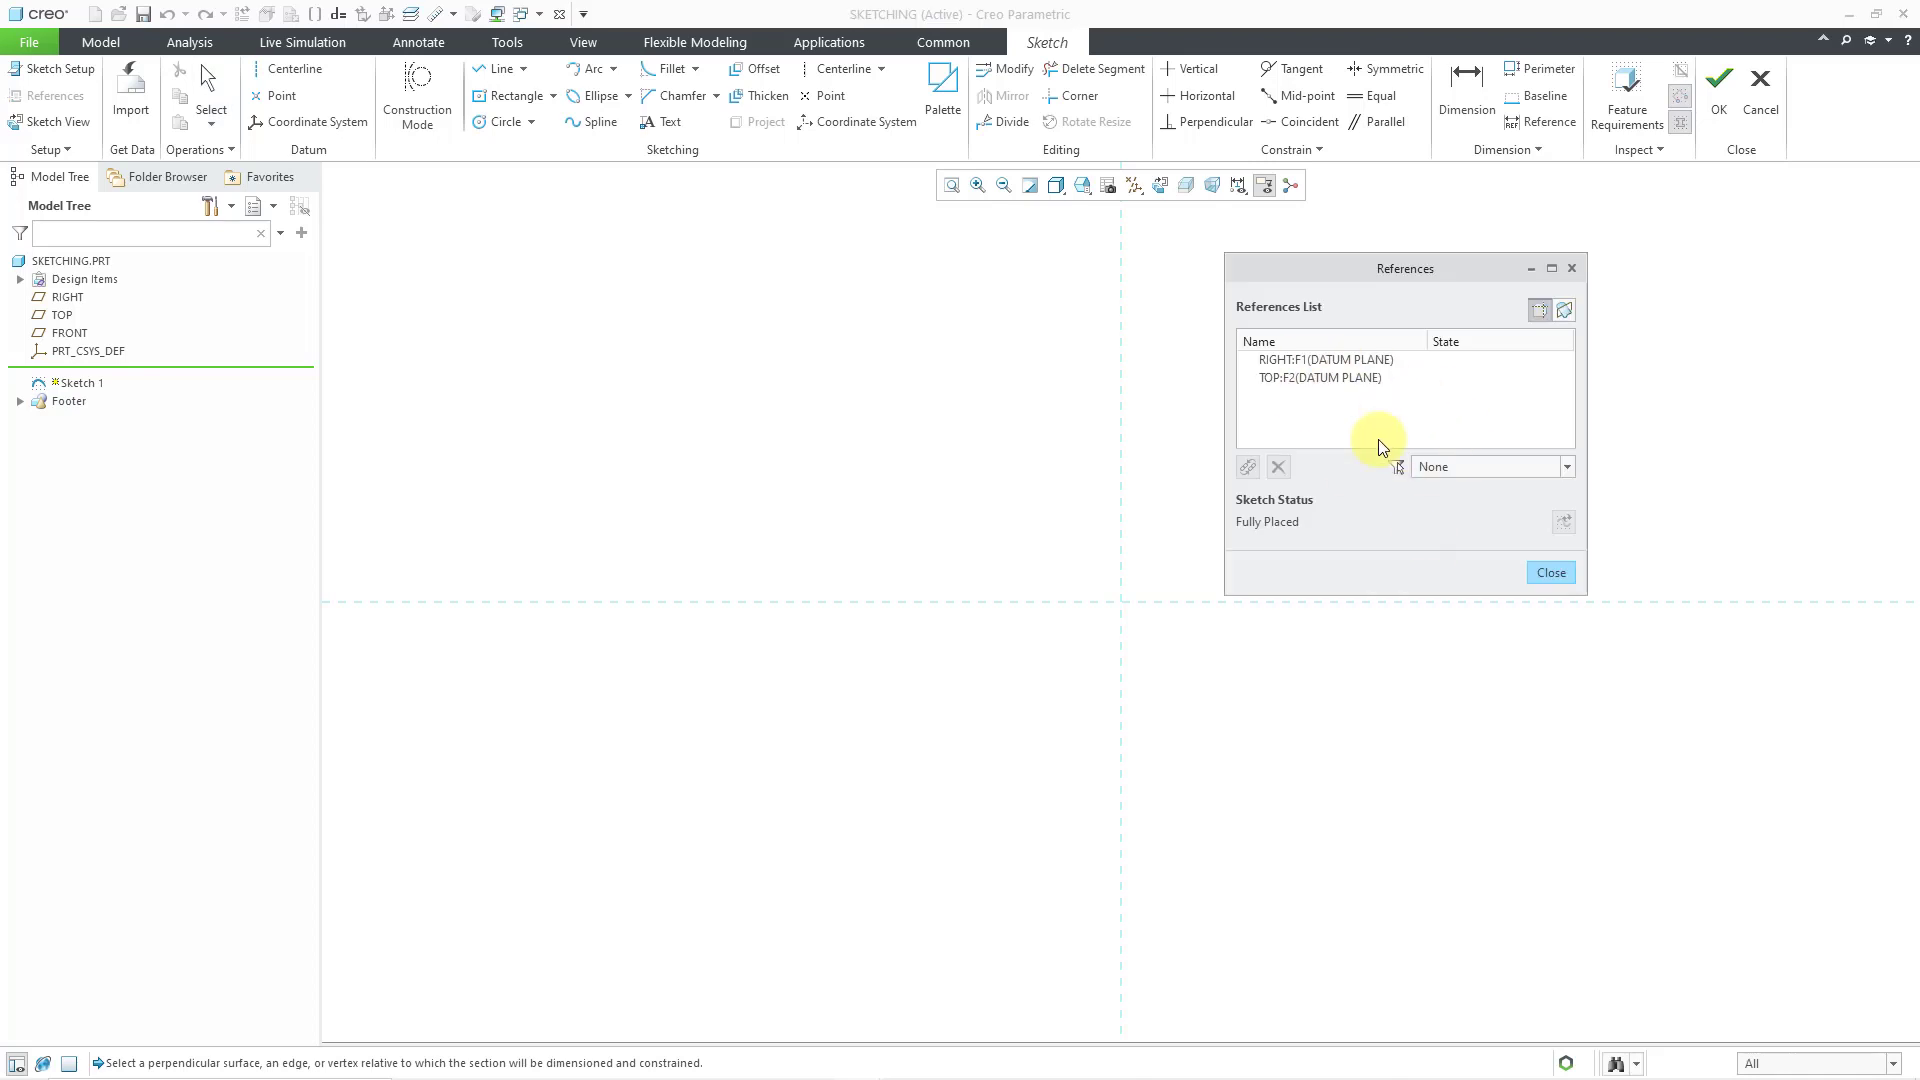
click(1550, 572)
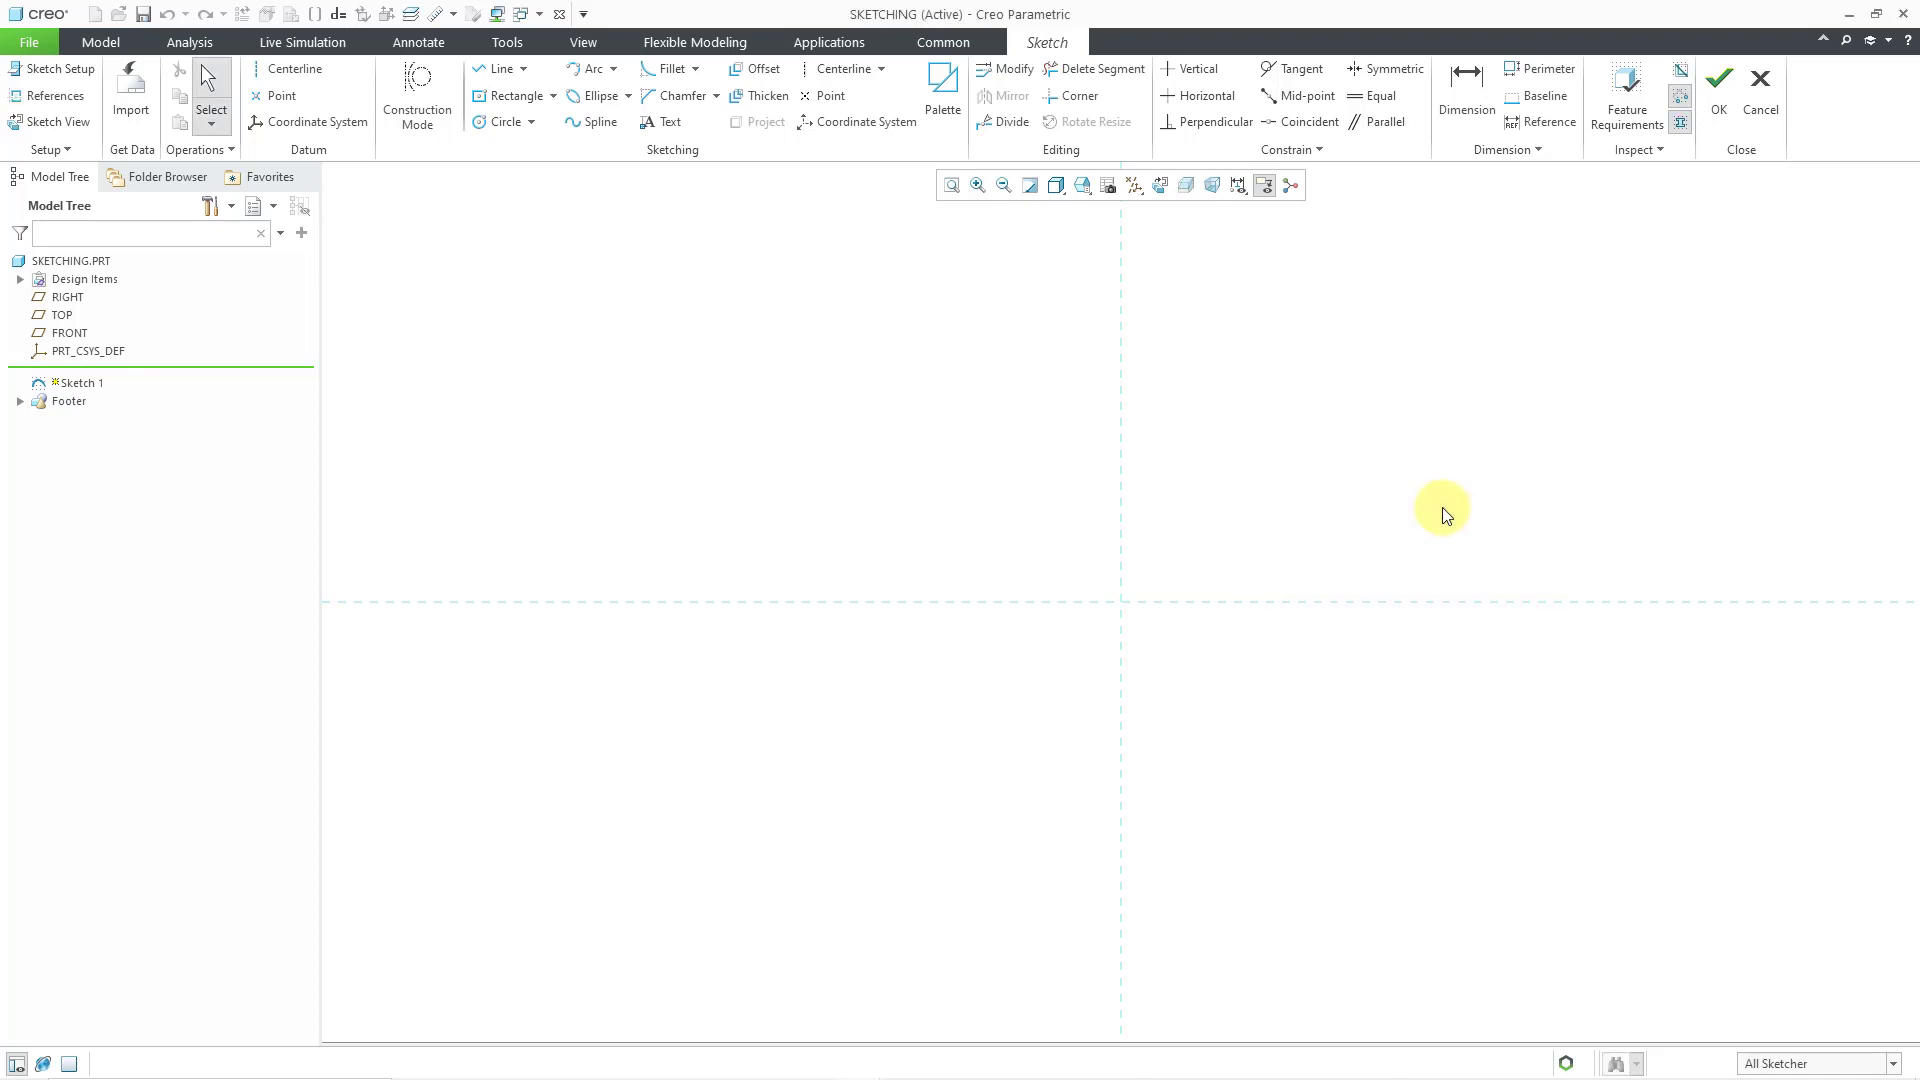
- Sketch a center rectangle about 523 wide and 266 high, centered on the intersection of the two references
click(512, 97)
click(1116, 603)
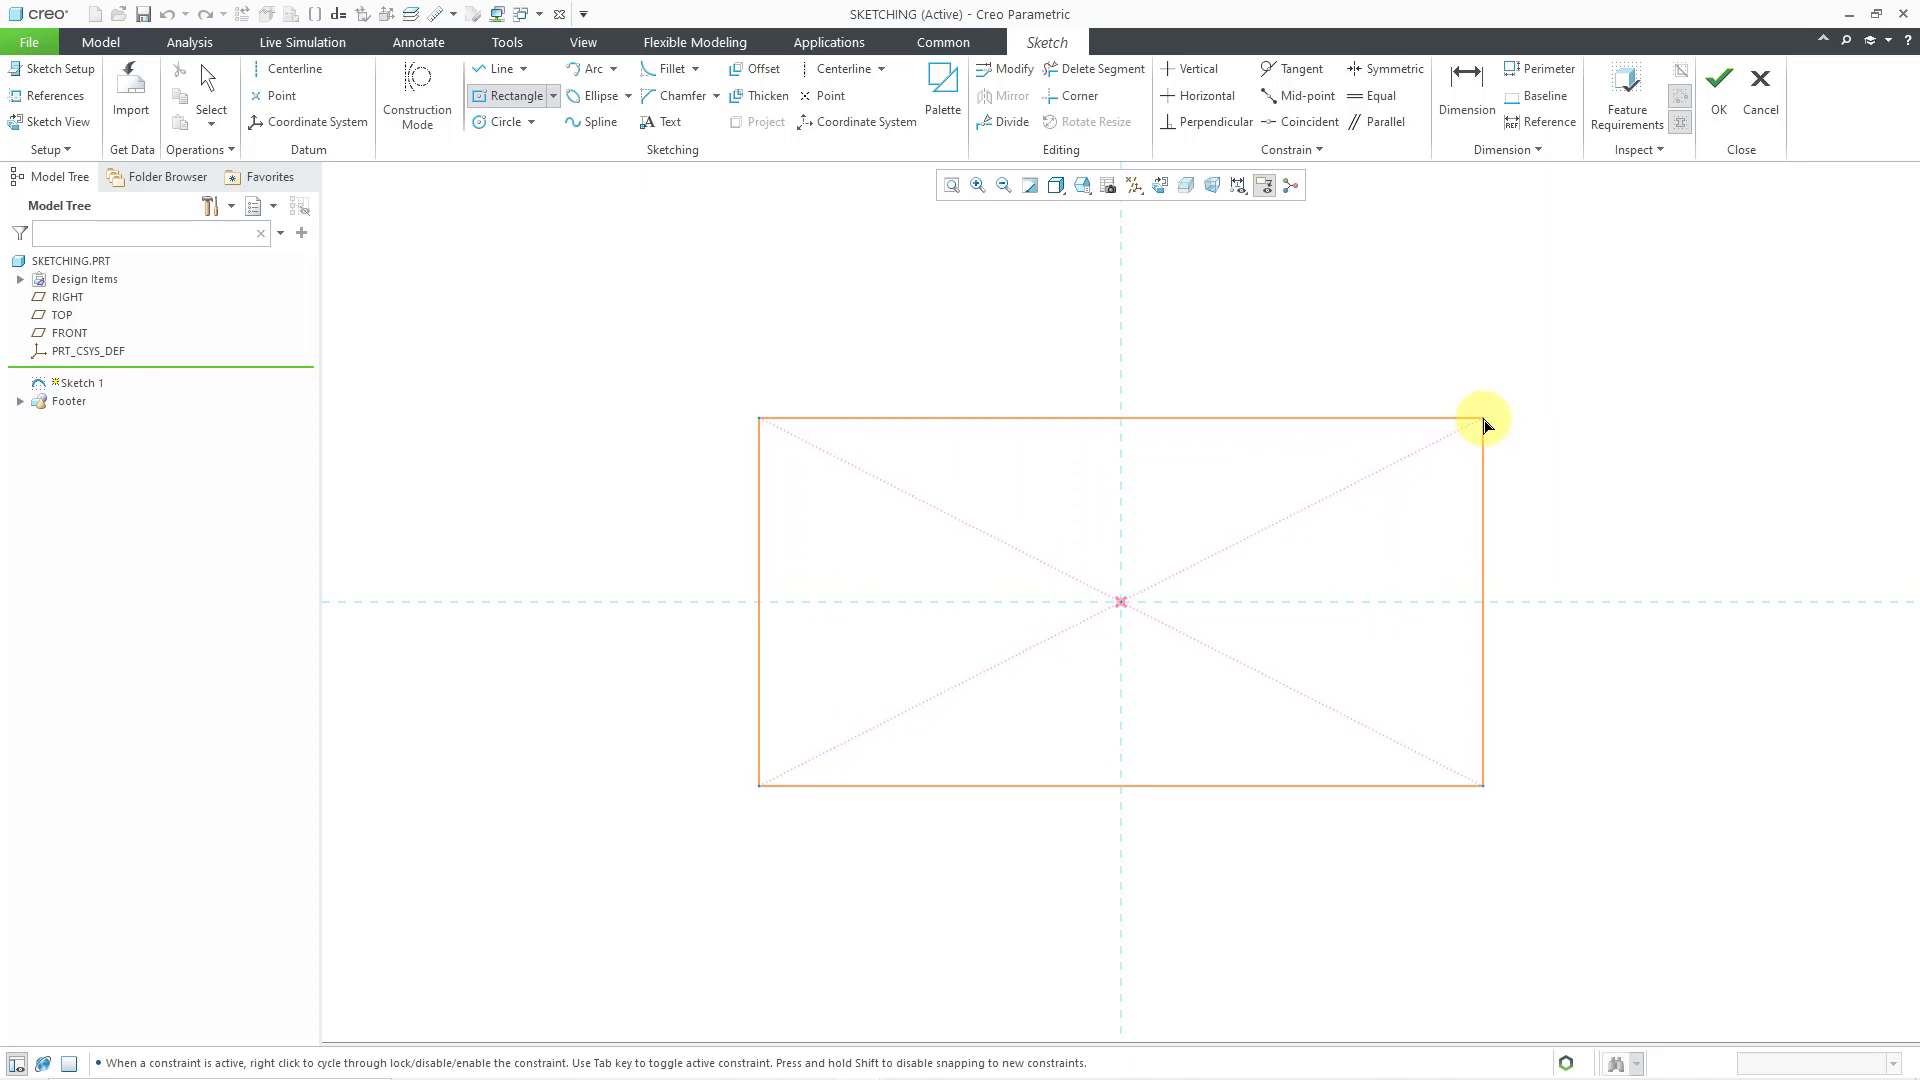
click(1485, 422)
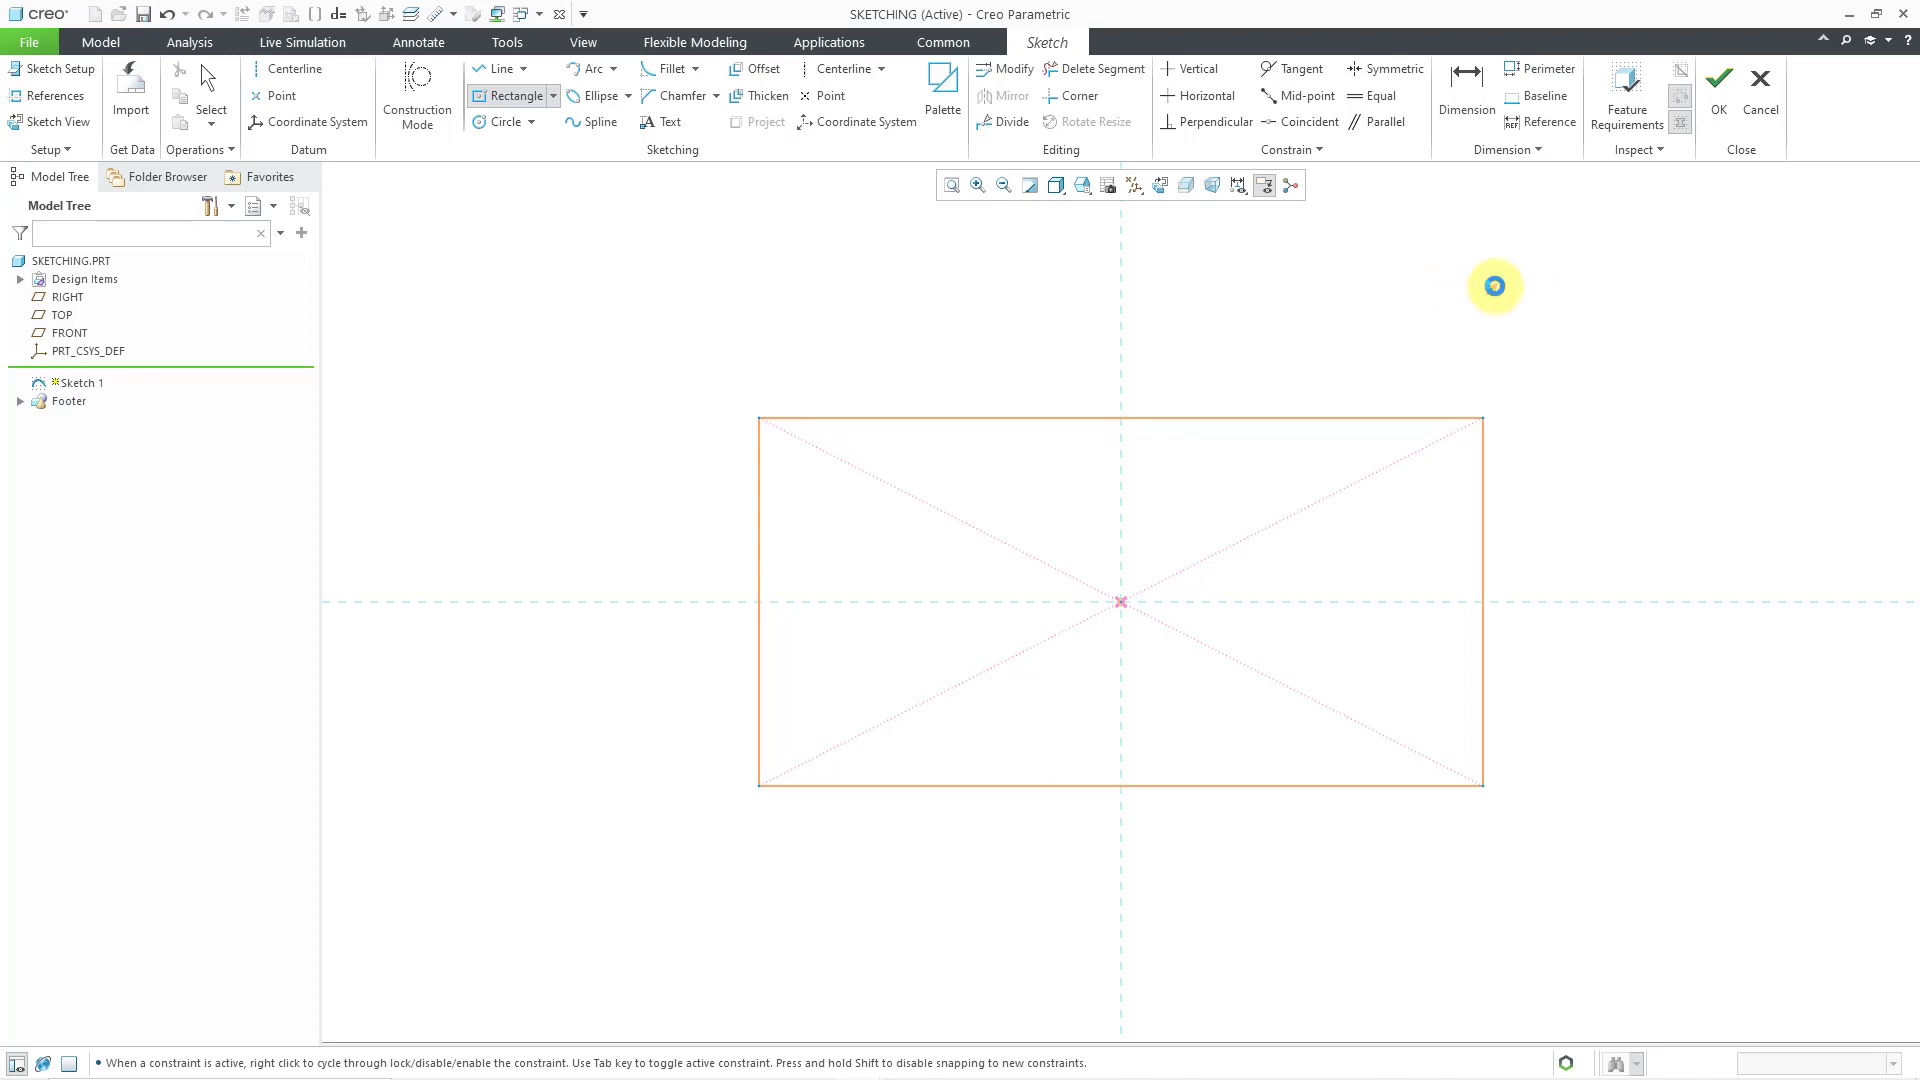
middle_click(1489, 292)
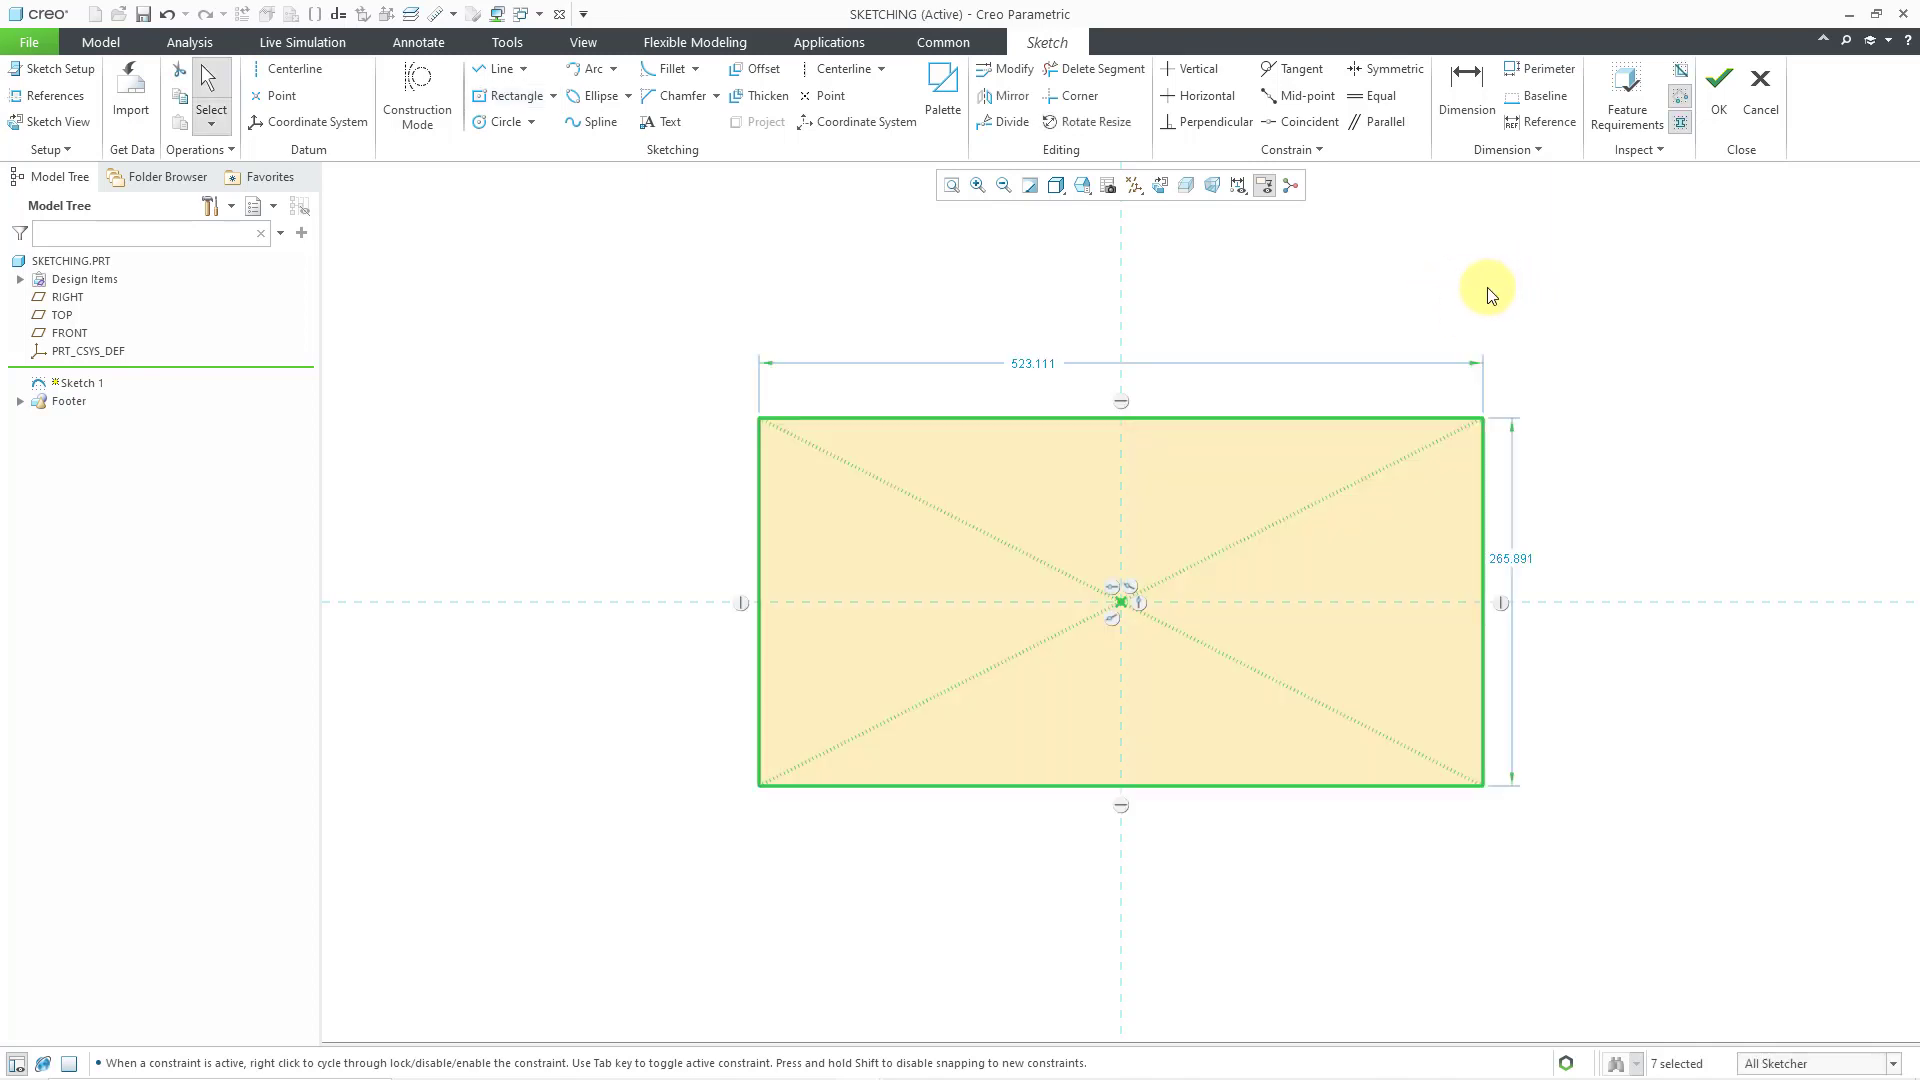
click(1397, 290)
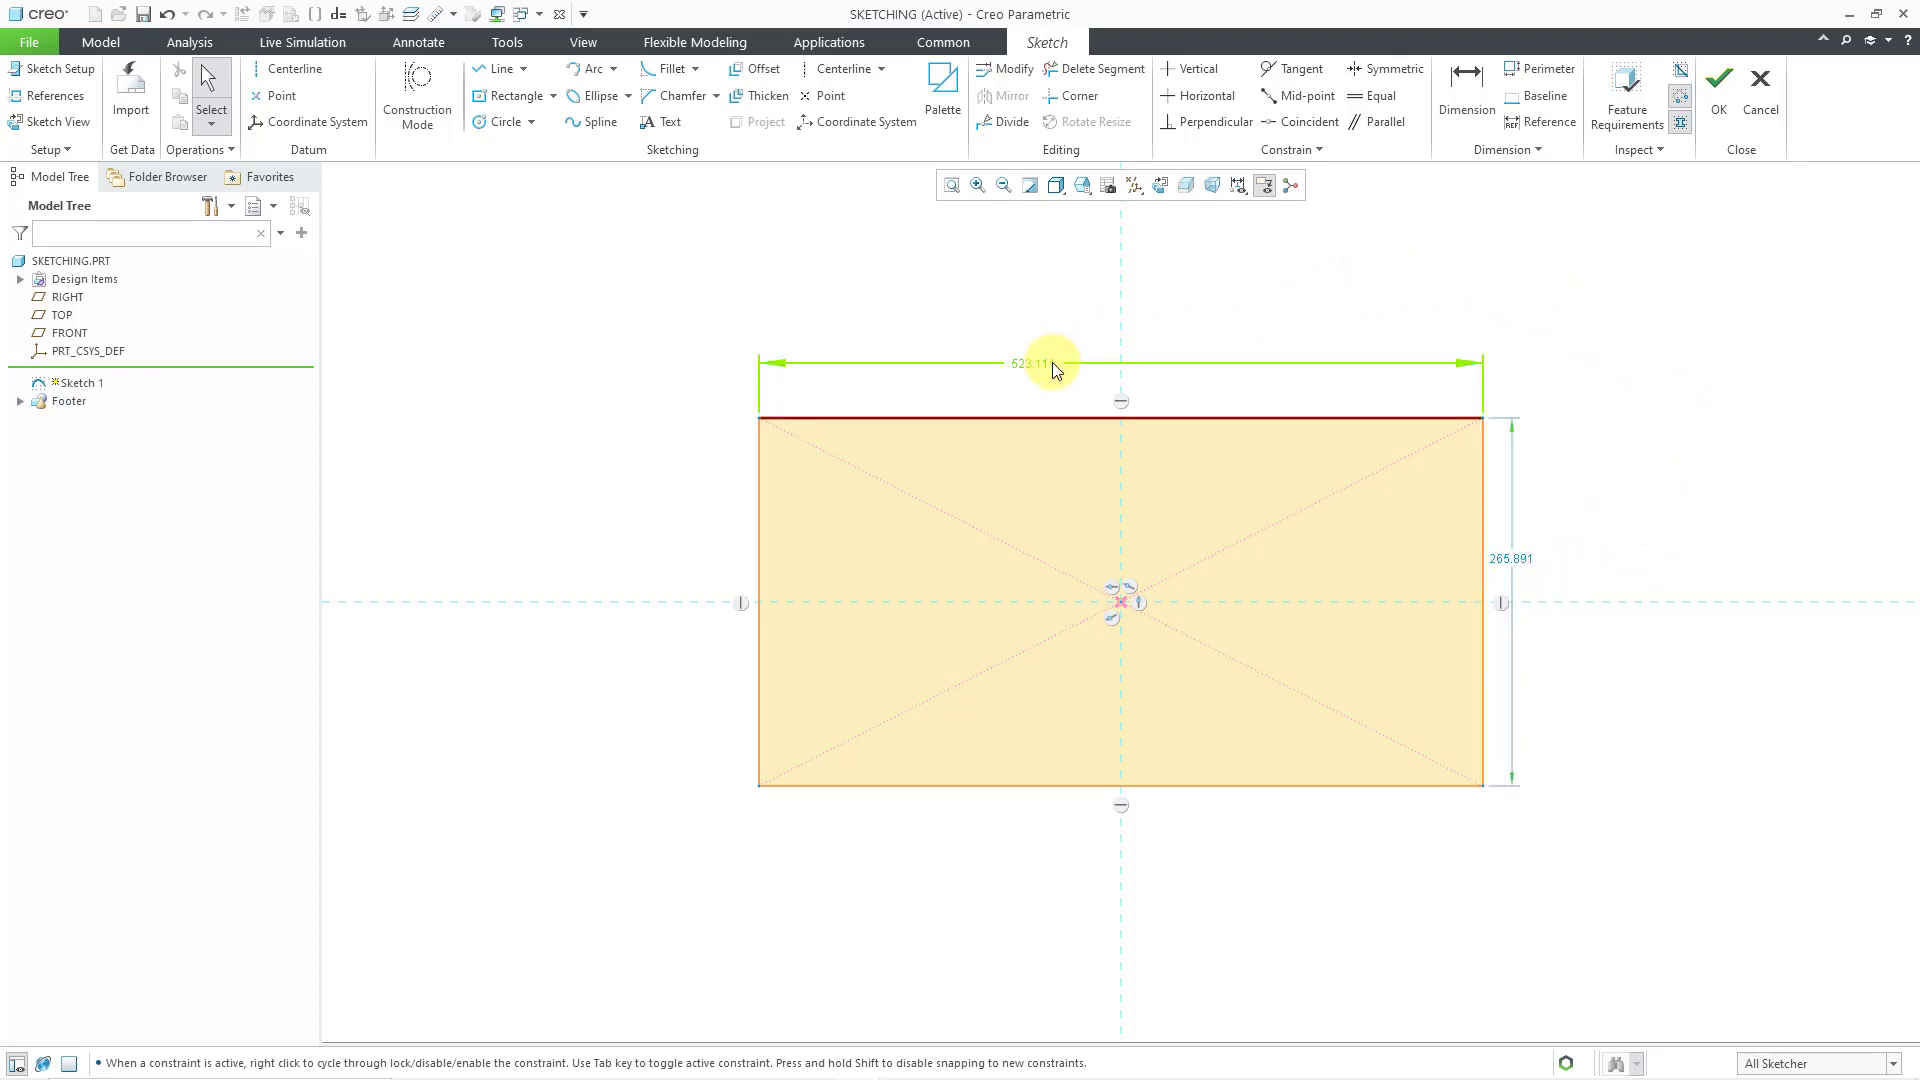
- Draw circles centered on the rectangle's corners, diameters about 142 upper right, 172 upper left, 59 lower left and 114 lower right
right_click(1346, 299)
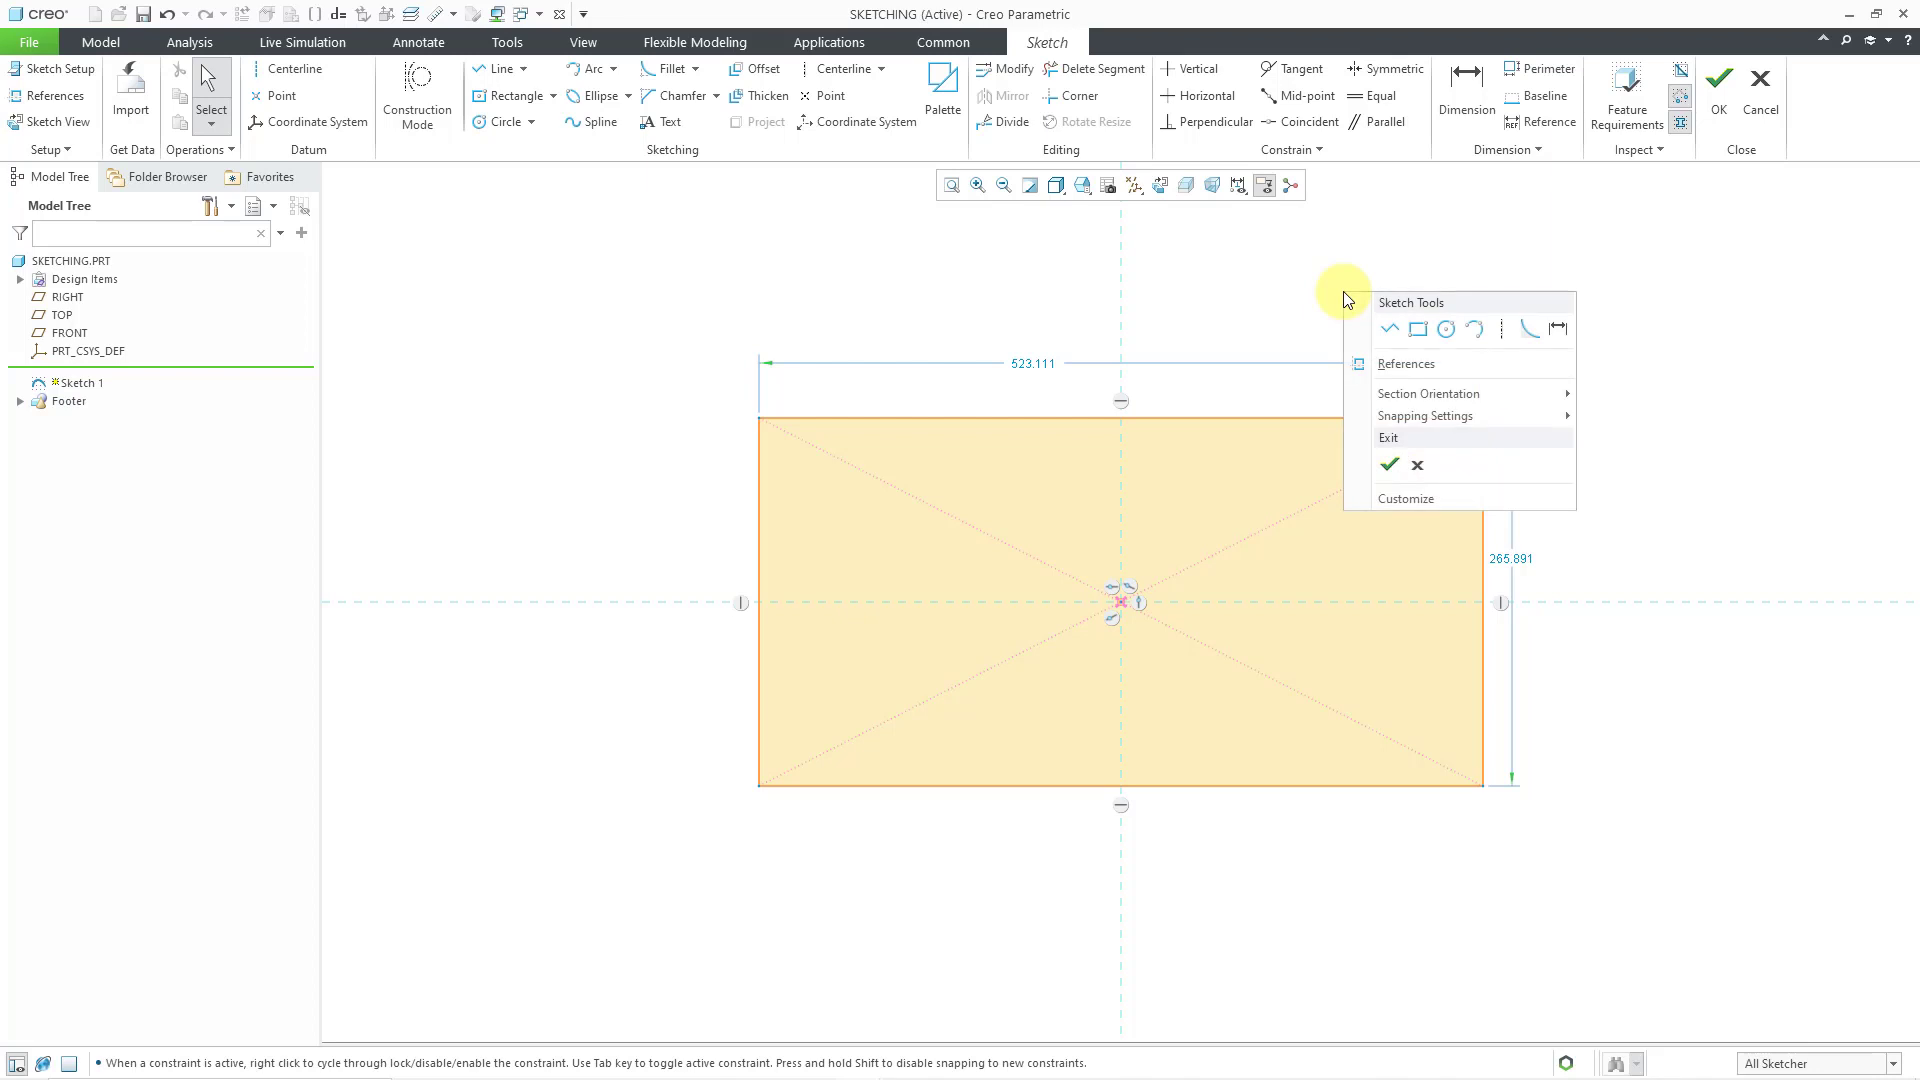
click(1447, 329)
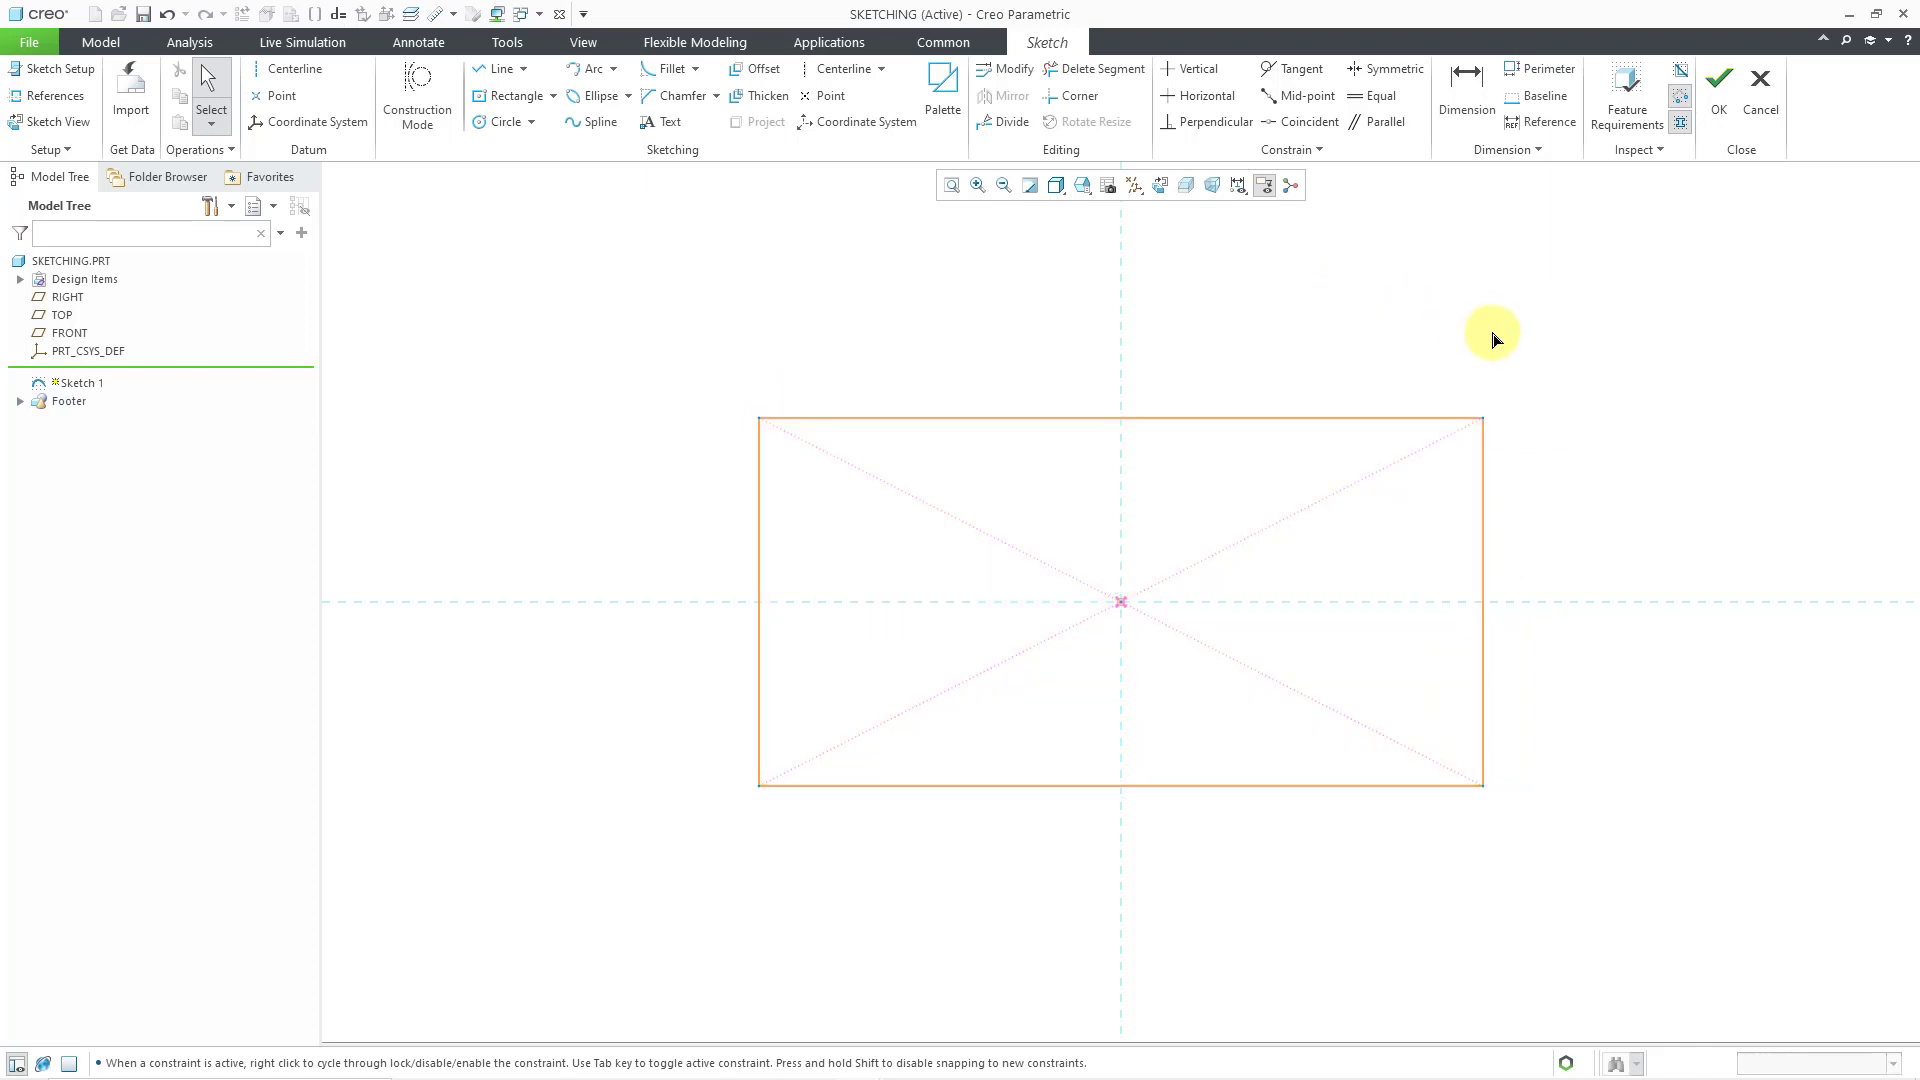
click(1483, 418)
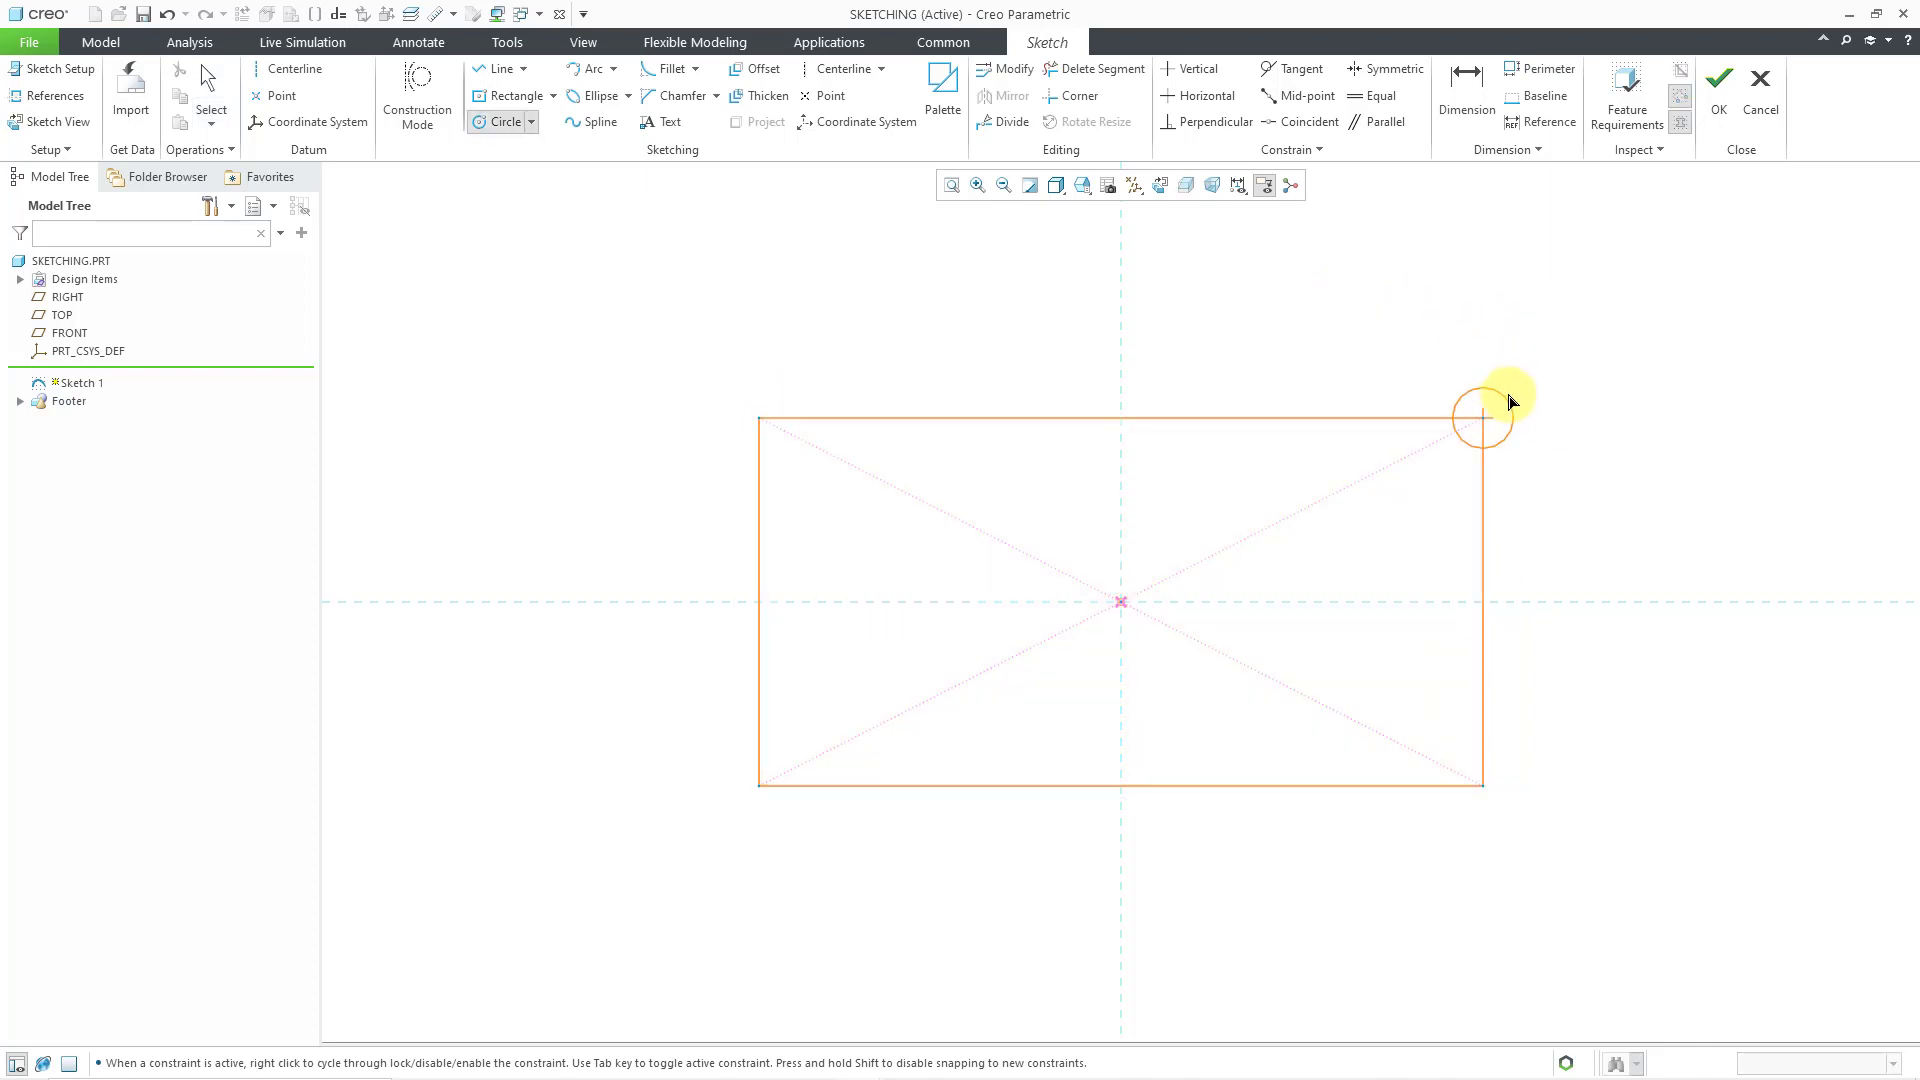
click(1567, 367)
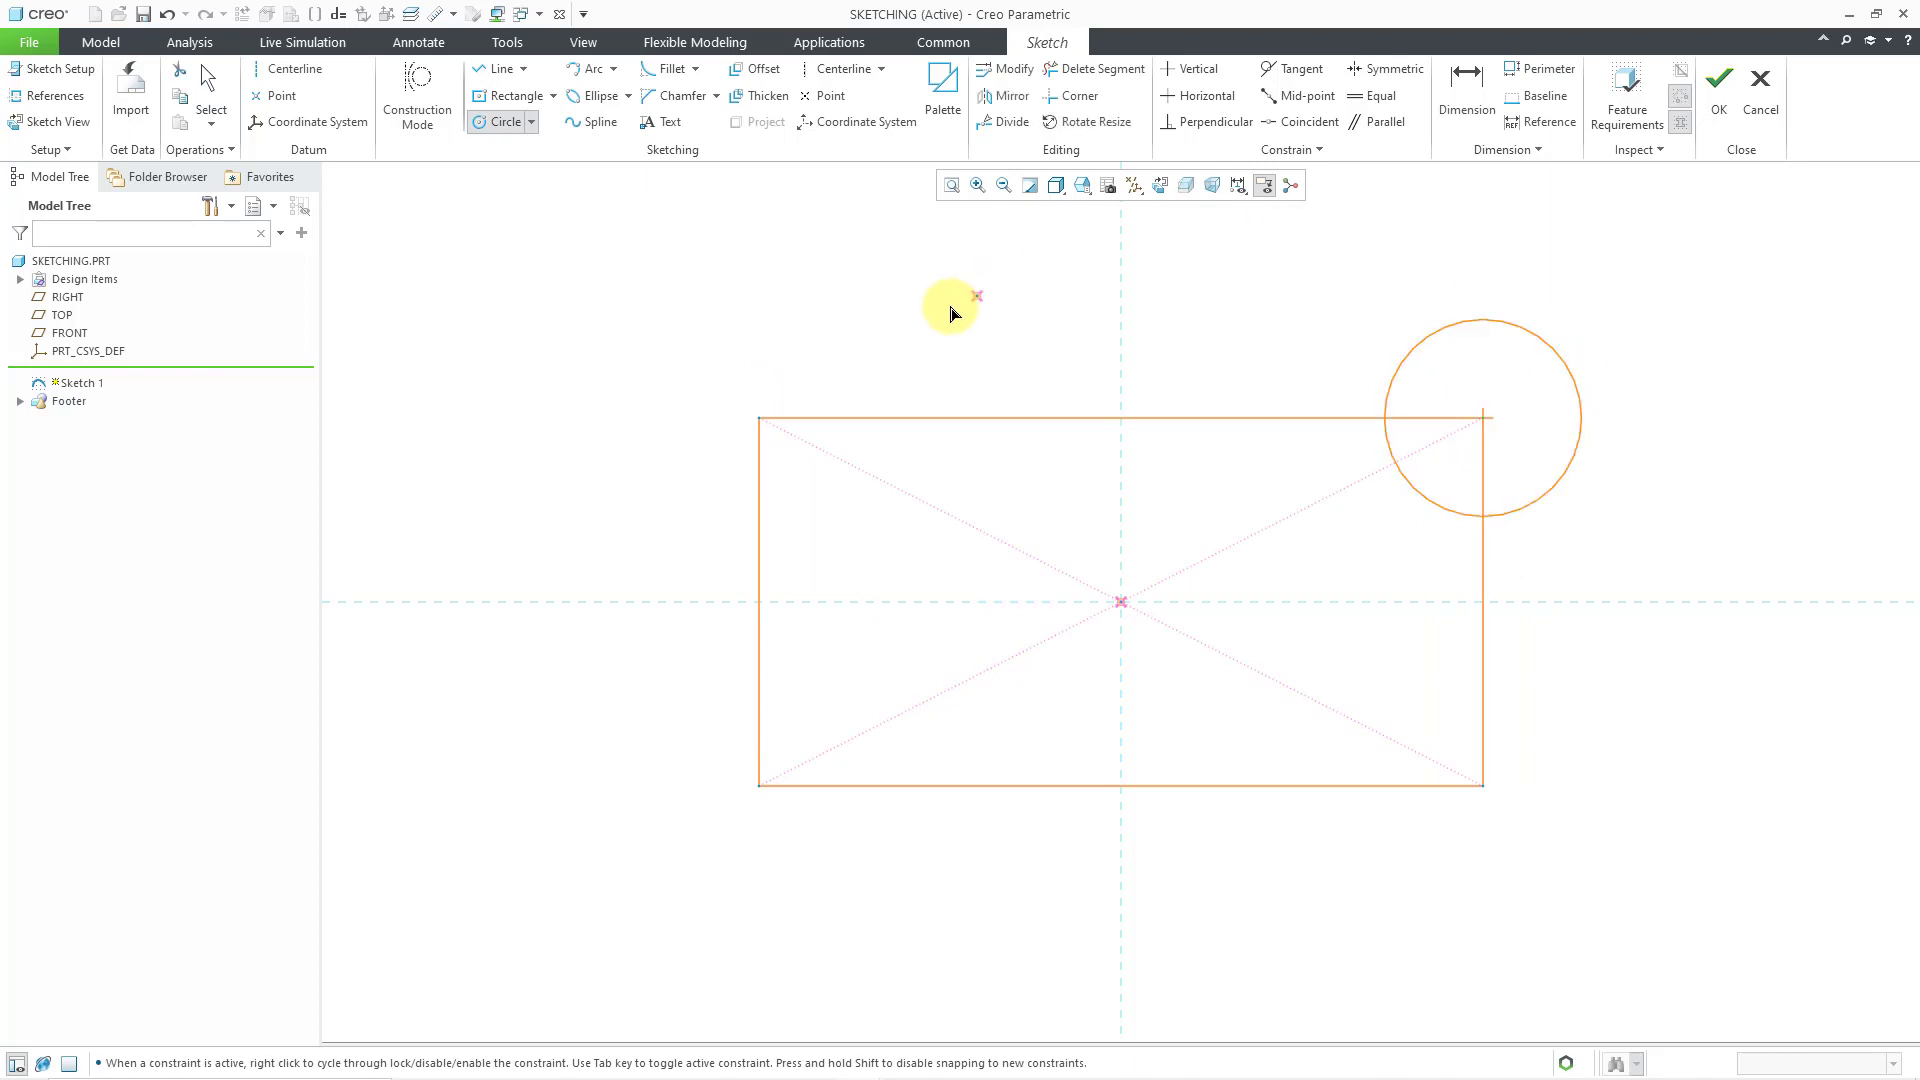
click(763, 421)
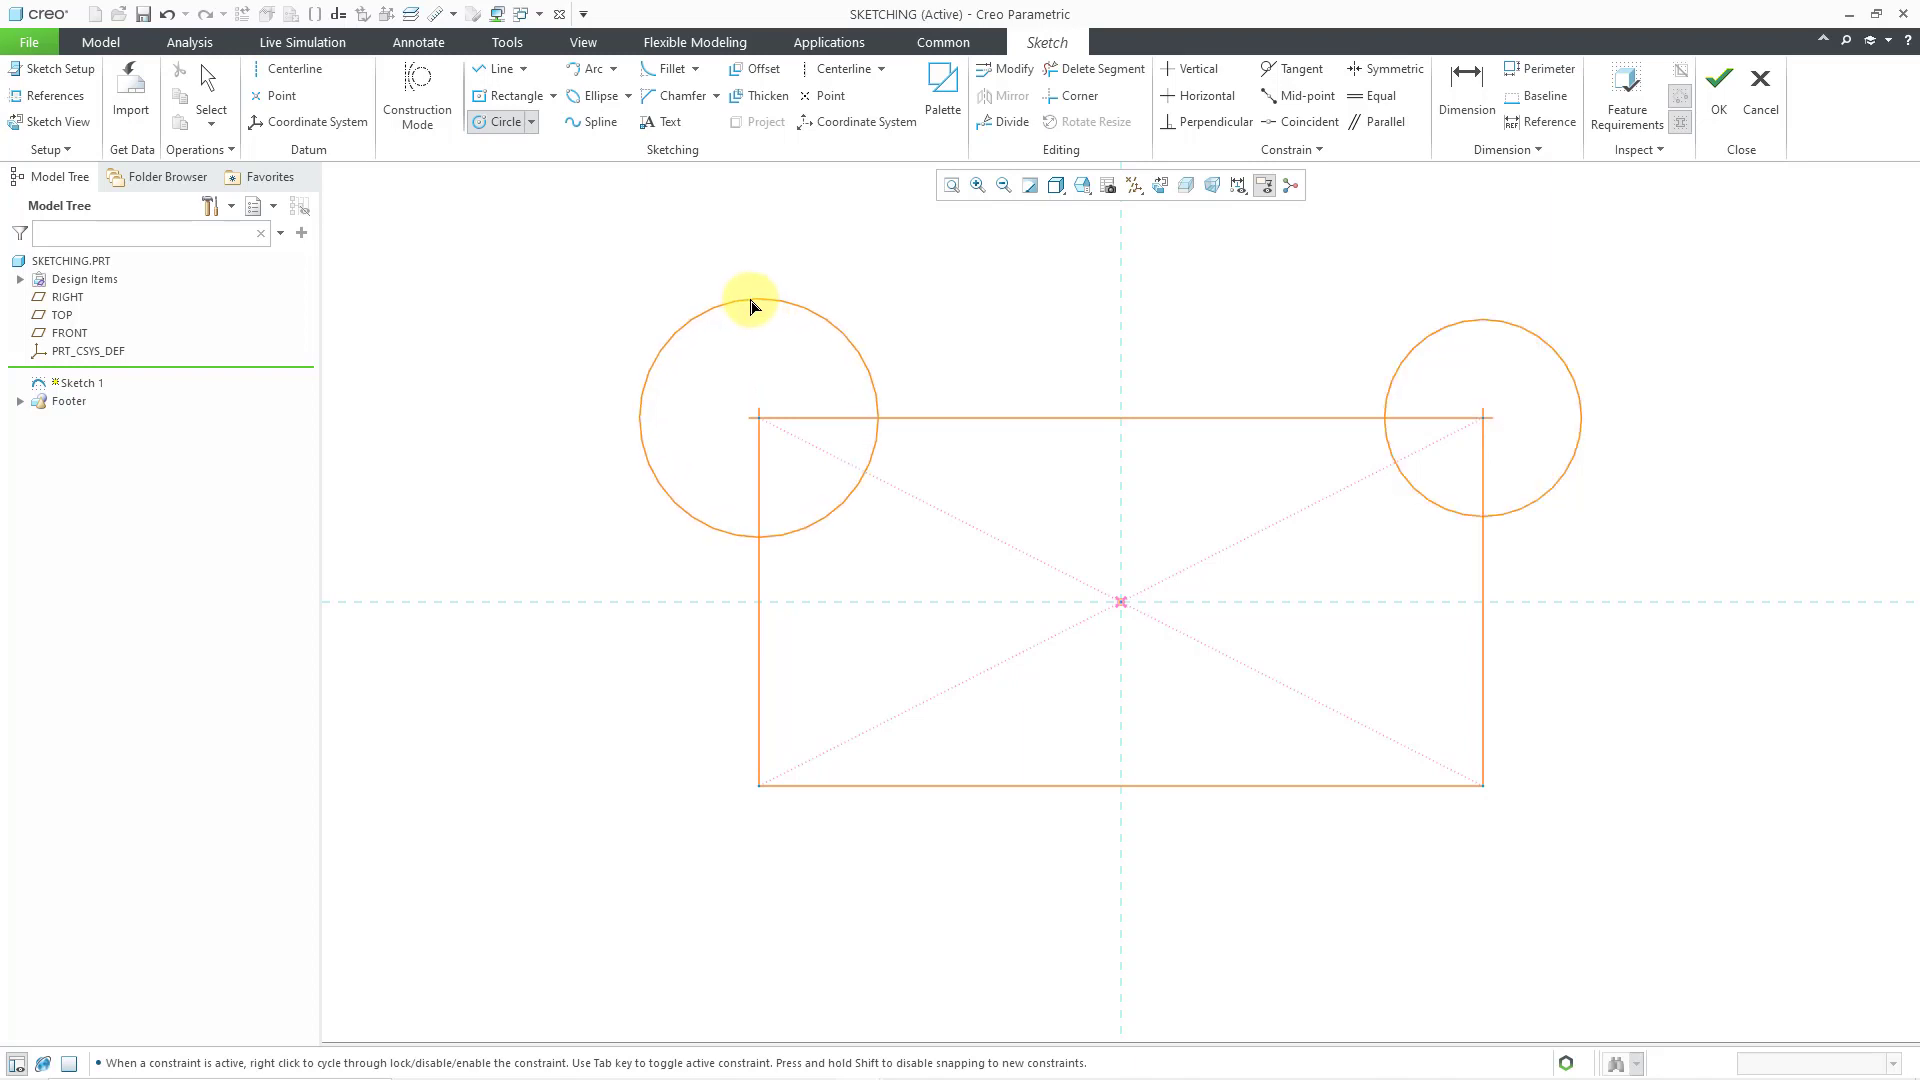
click(751, 305)
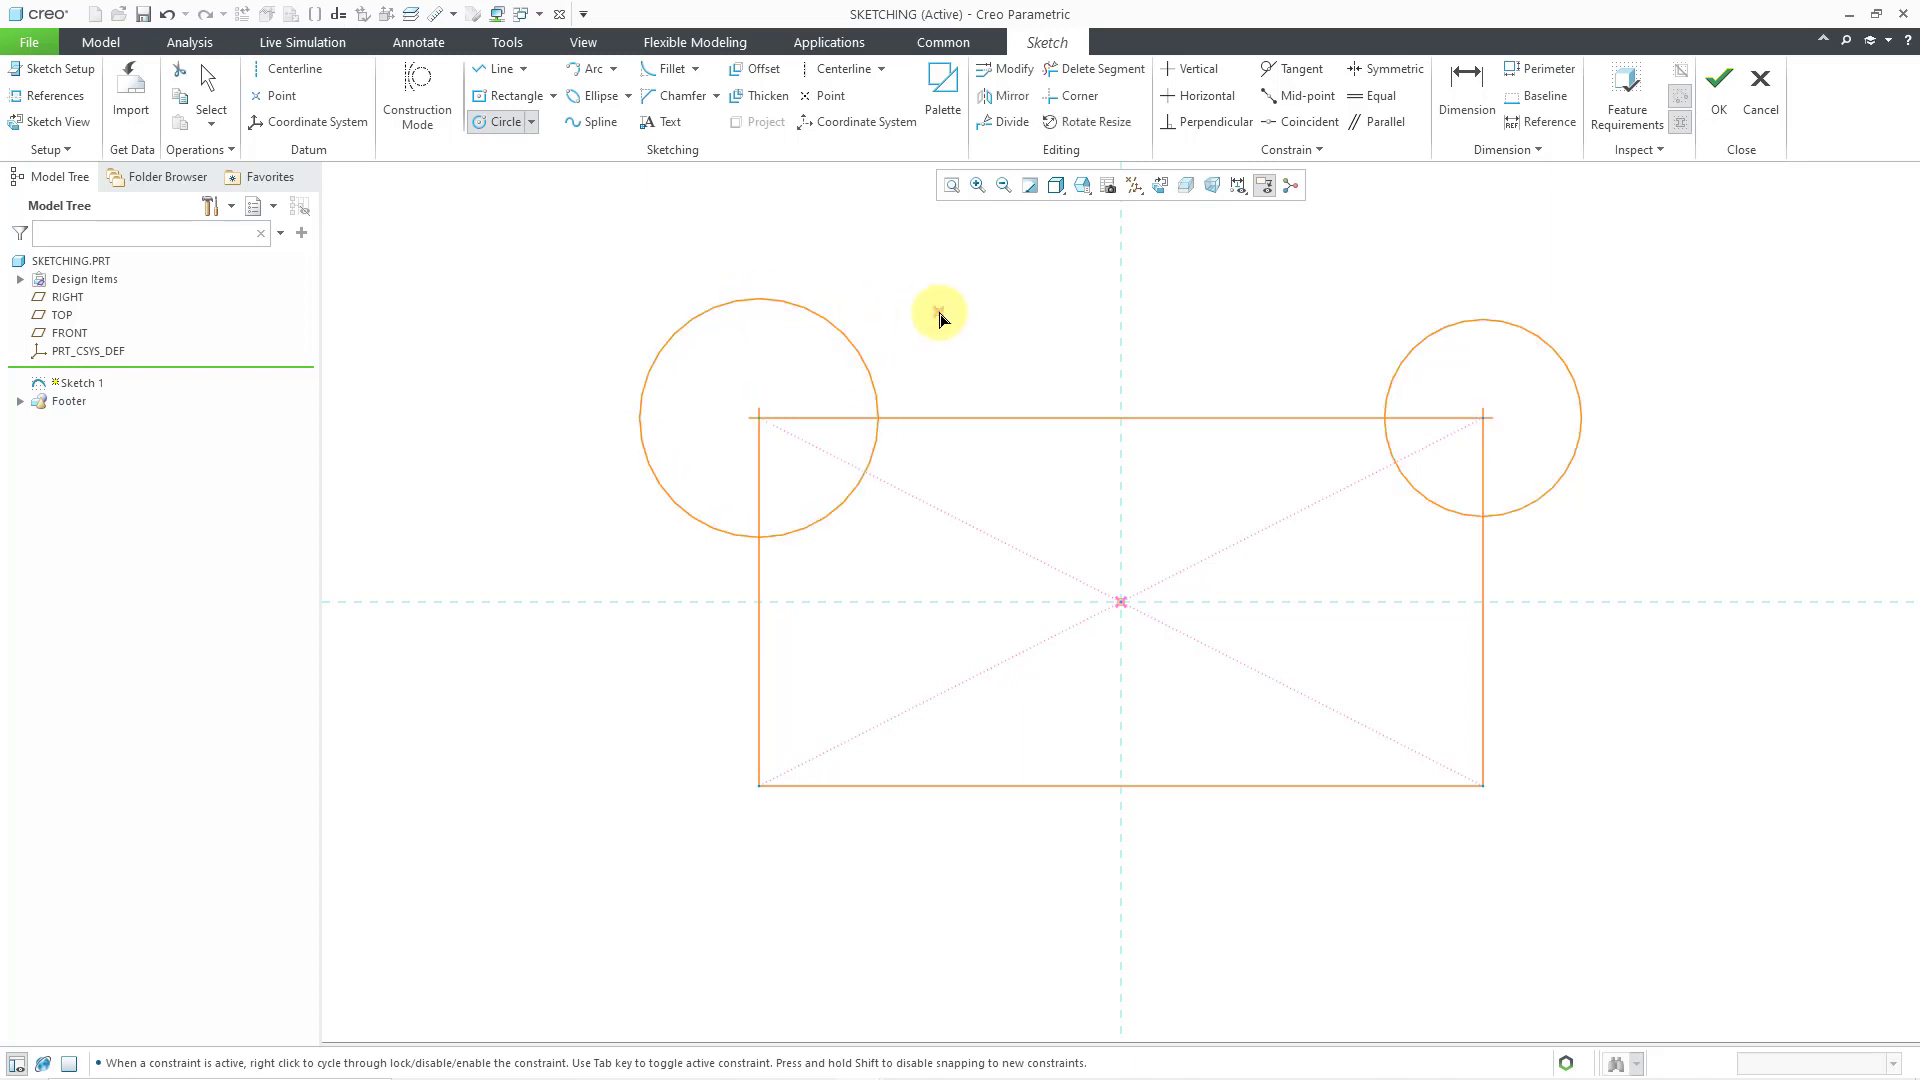
click(758, 786)
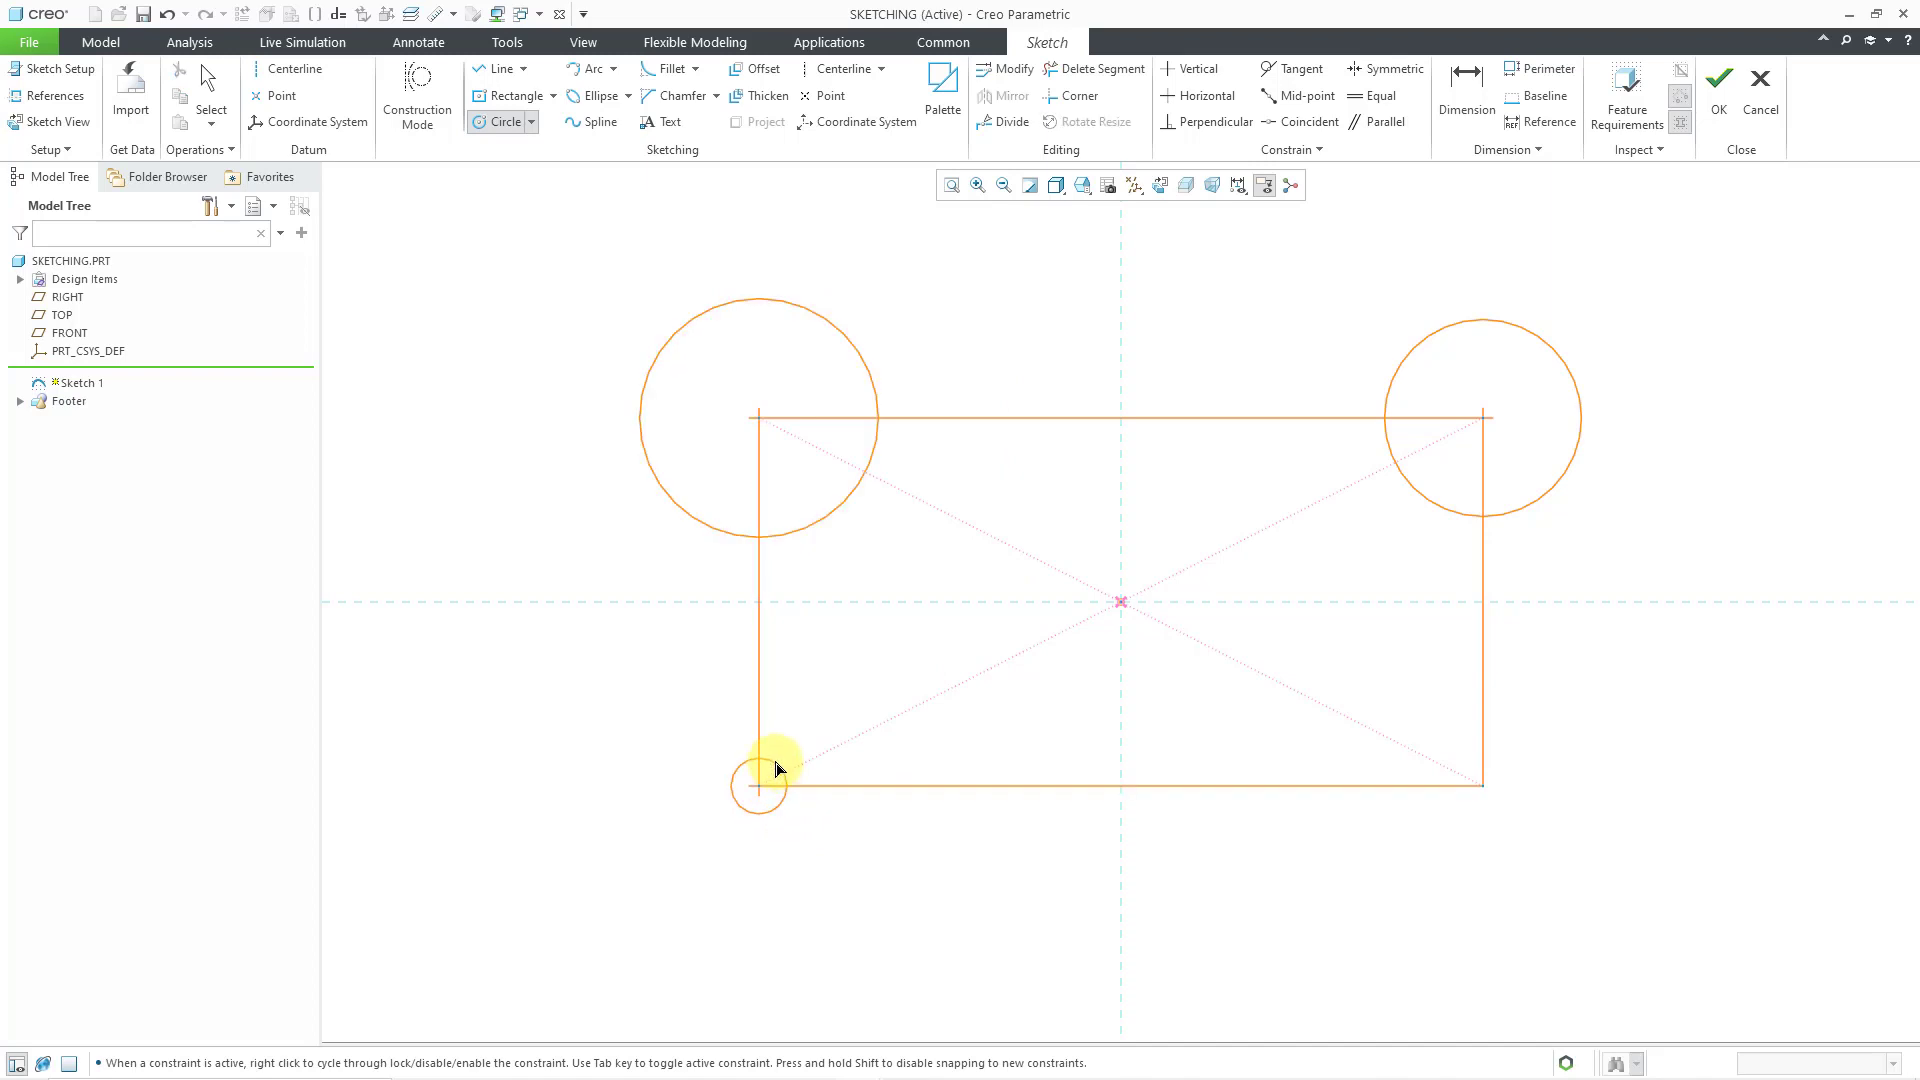
click(782, 757)
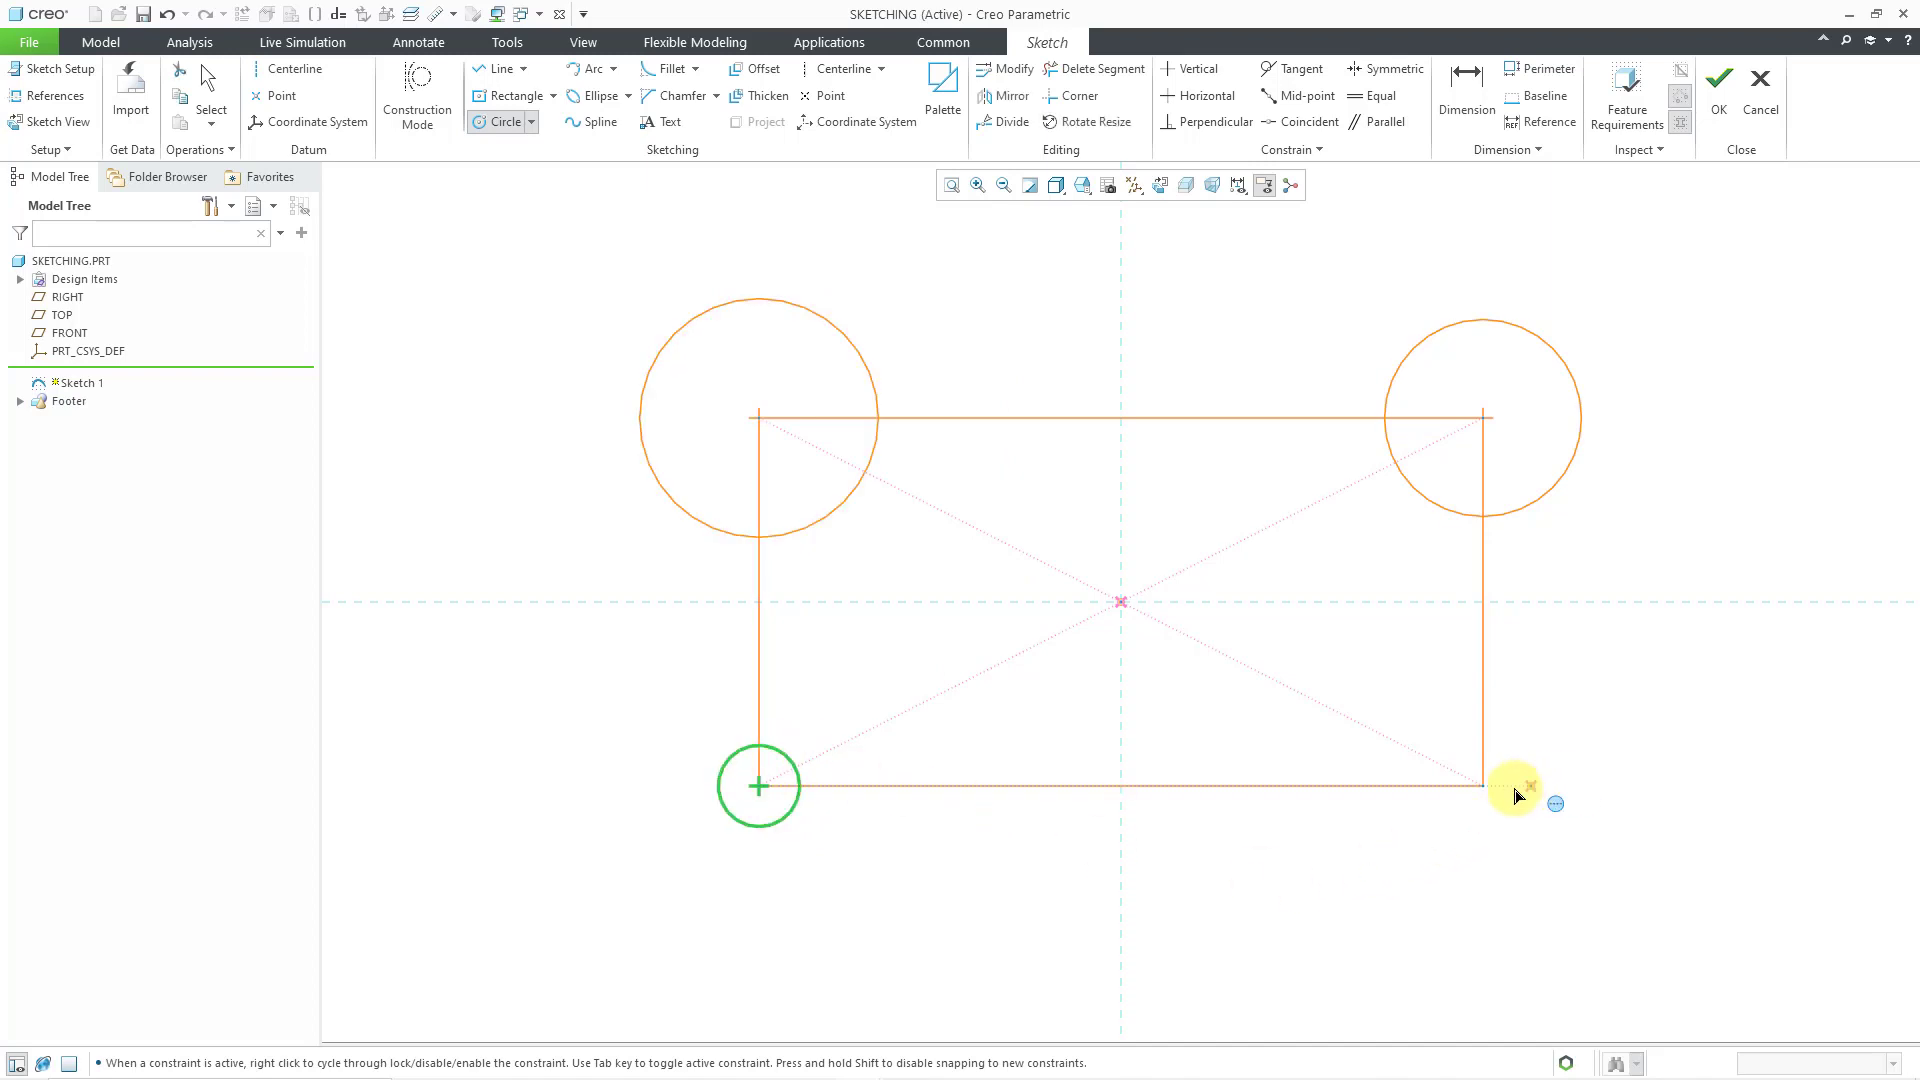
click(1483, 786)
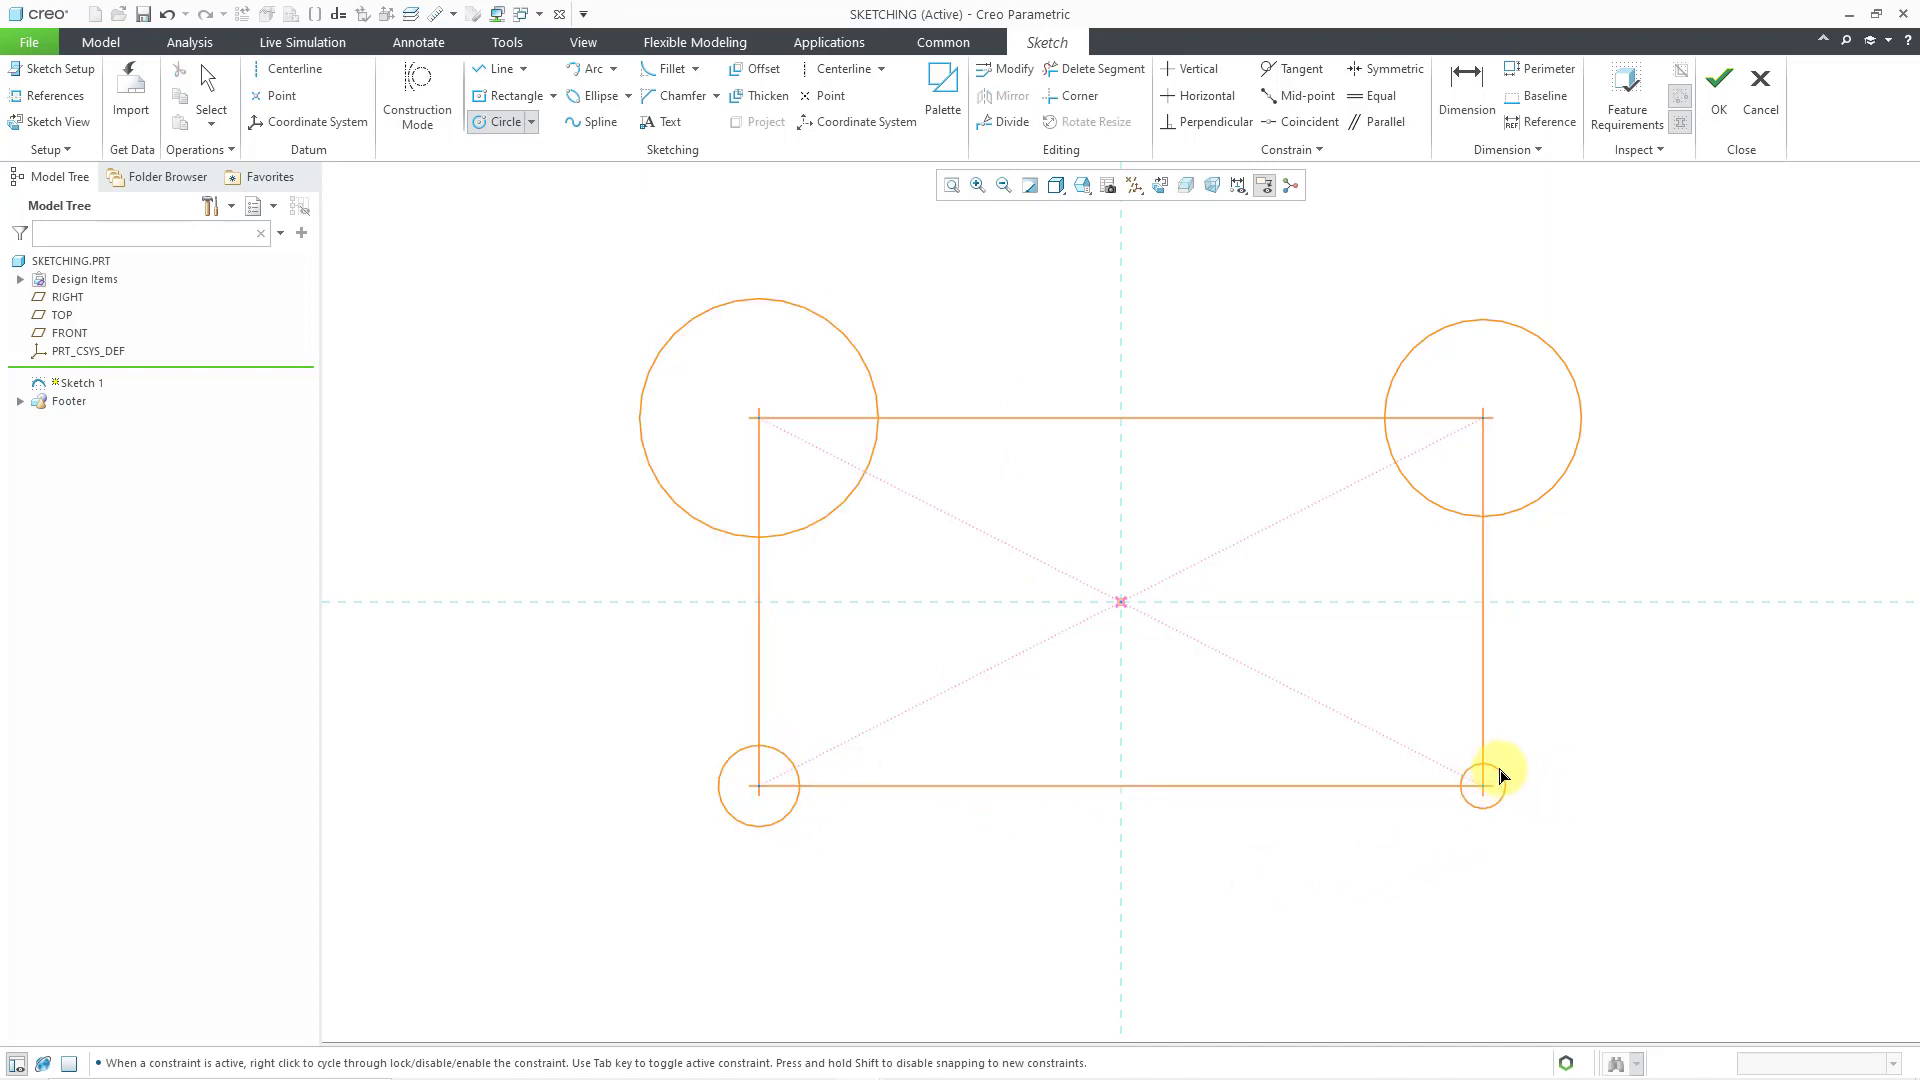
click(1518, 717)
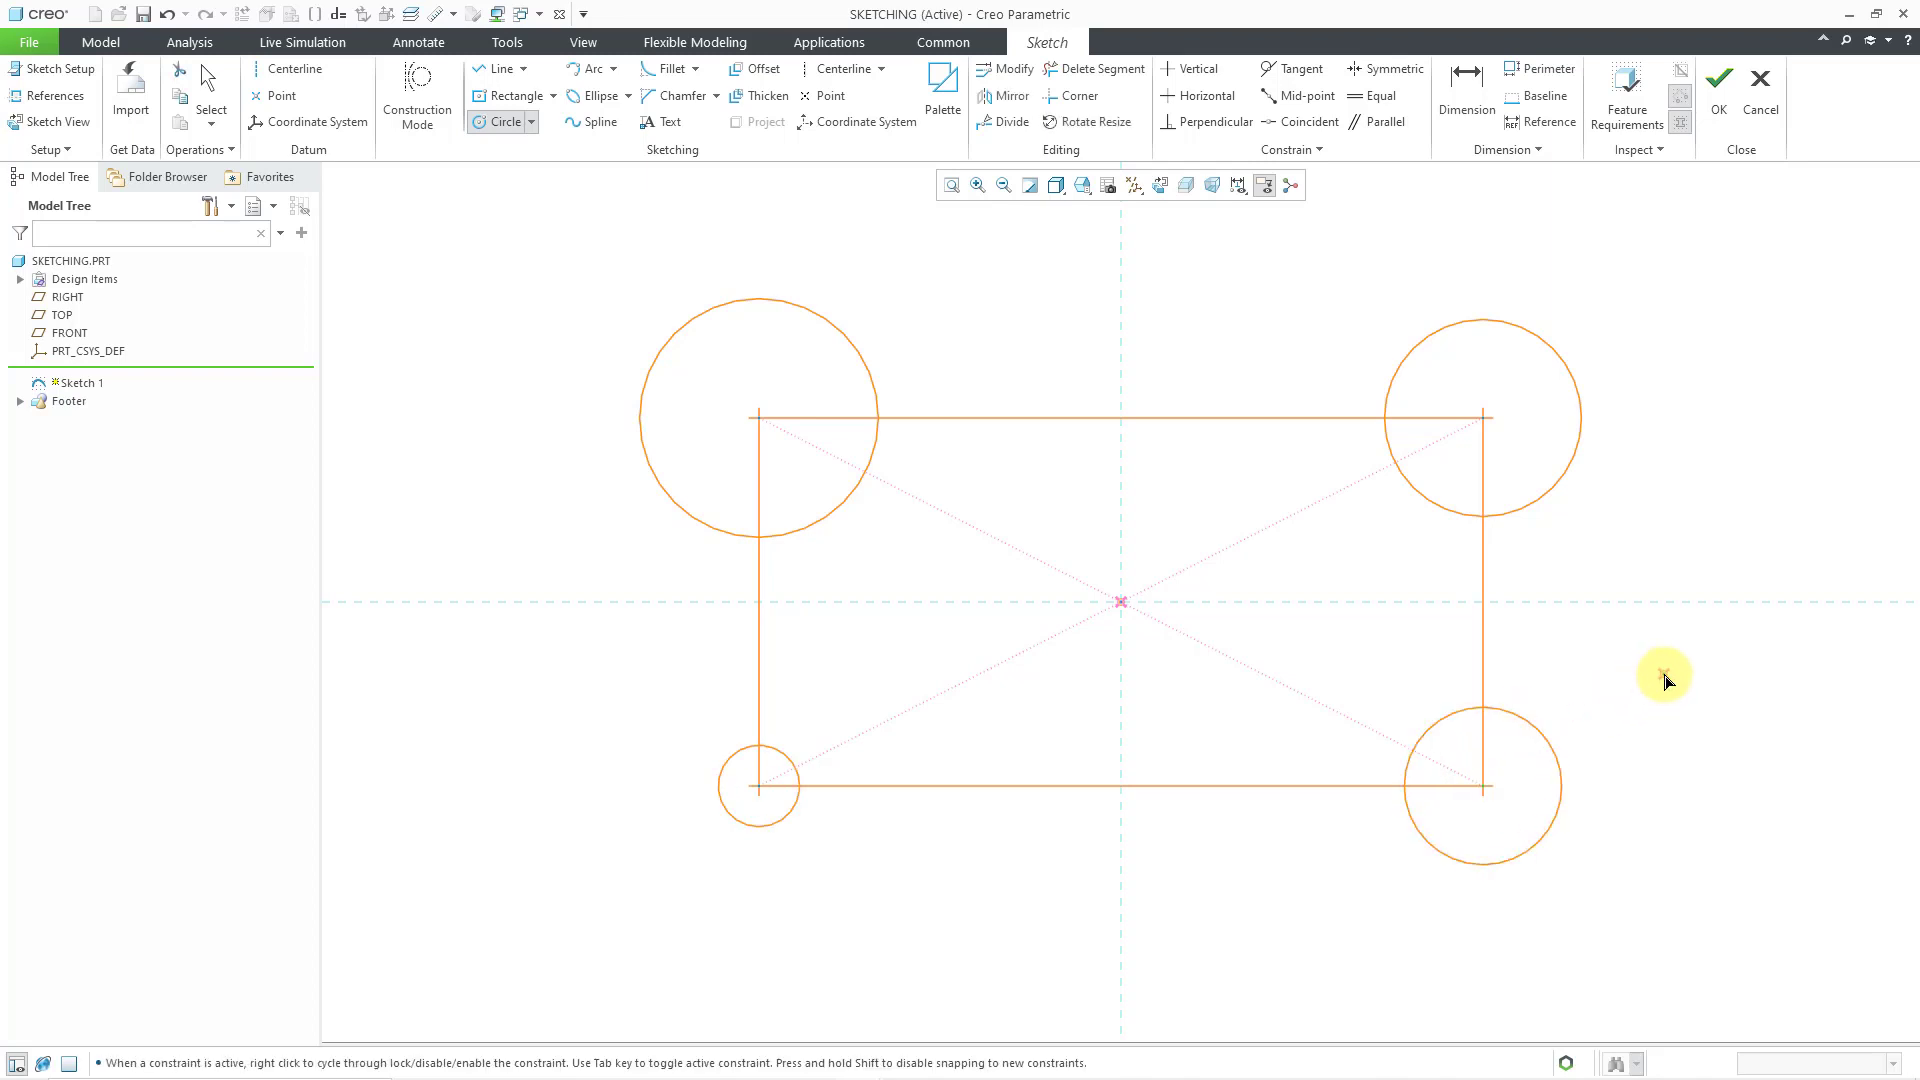
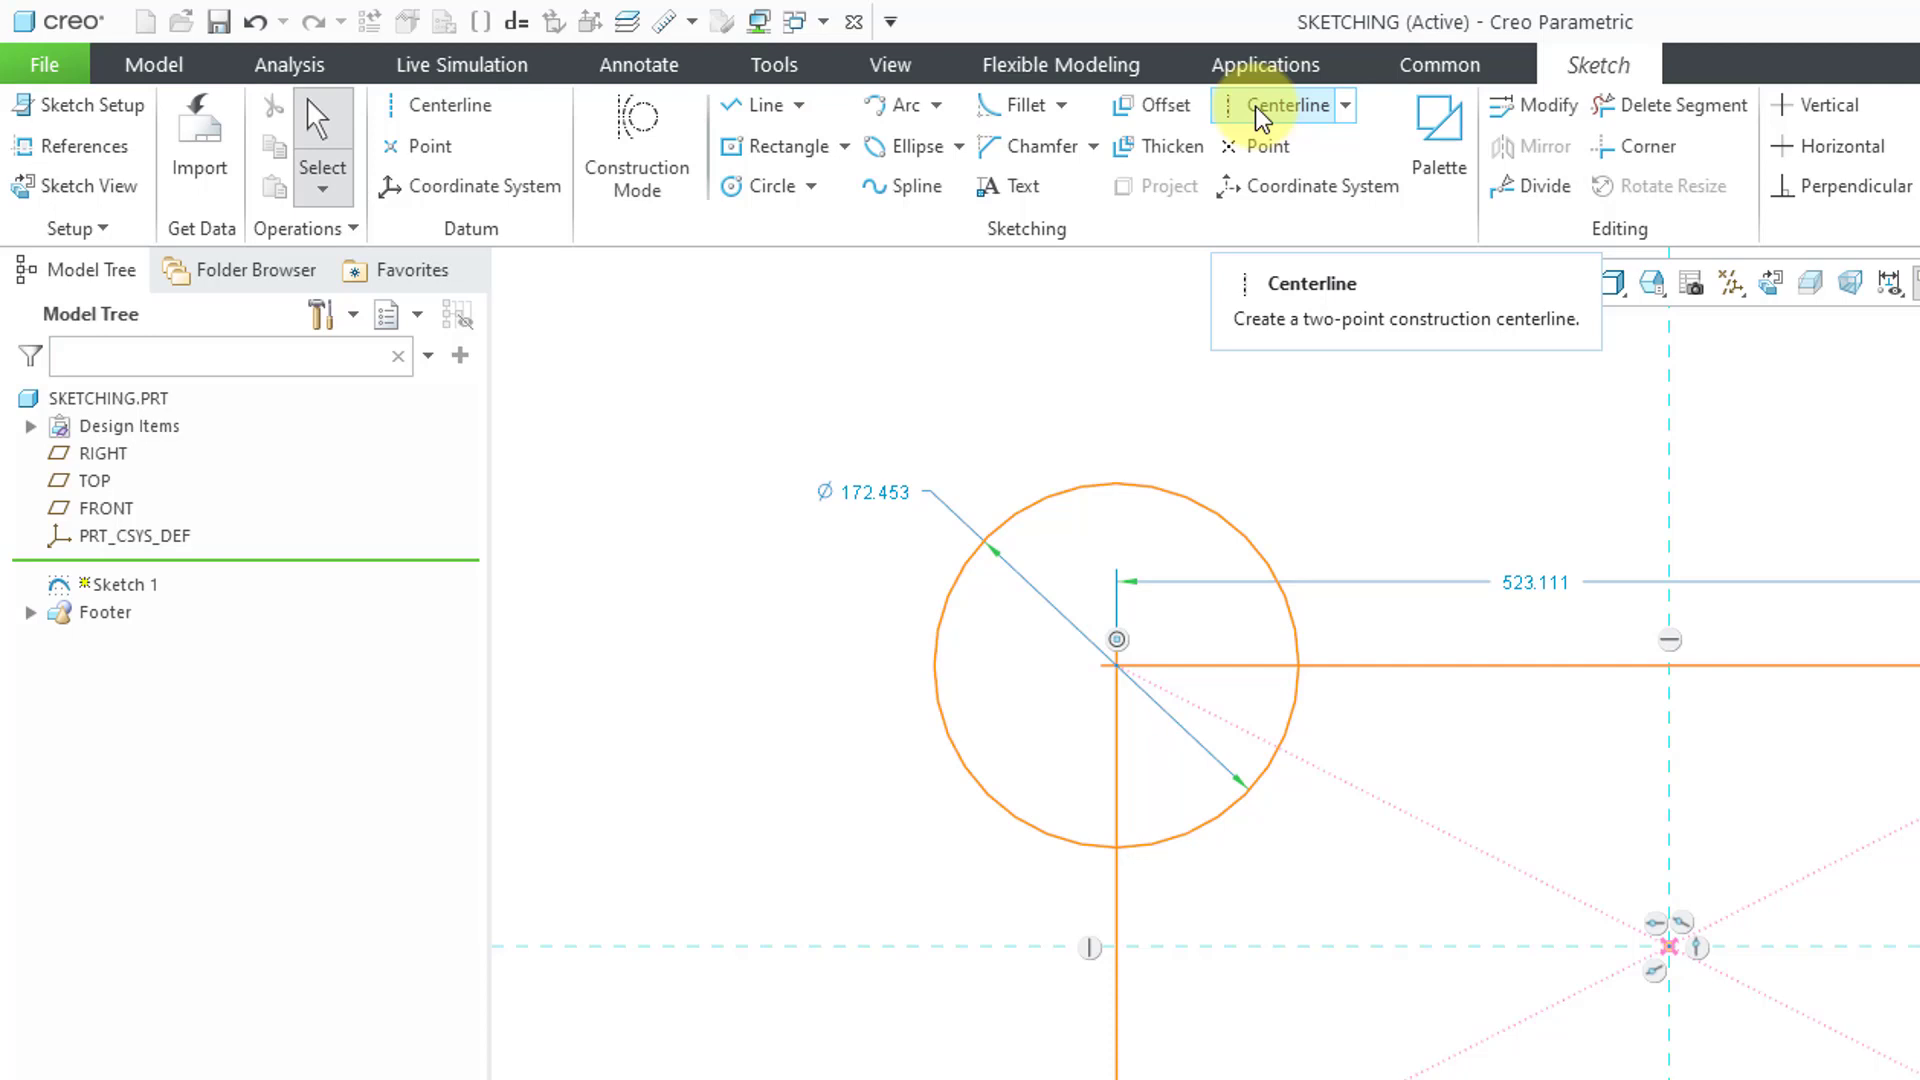
click(1346, 108)
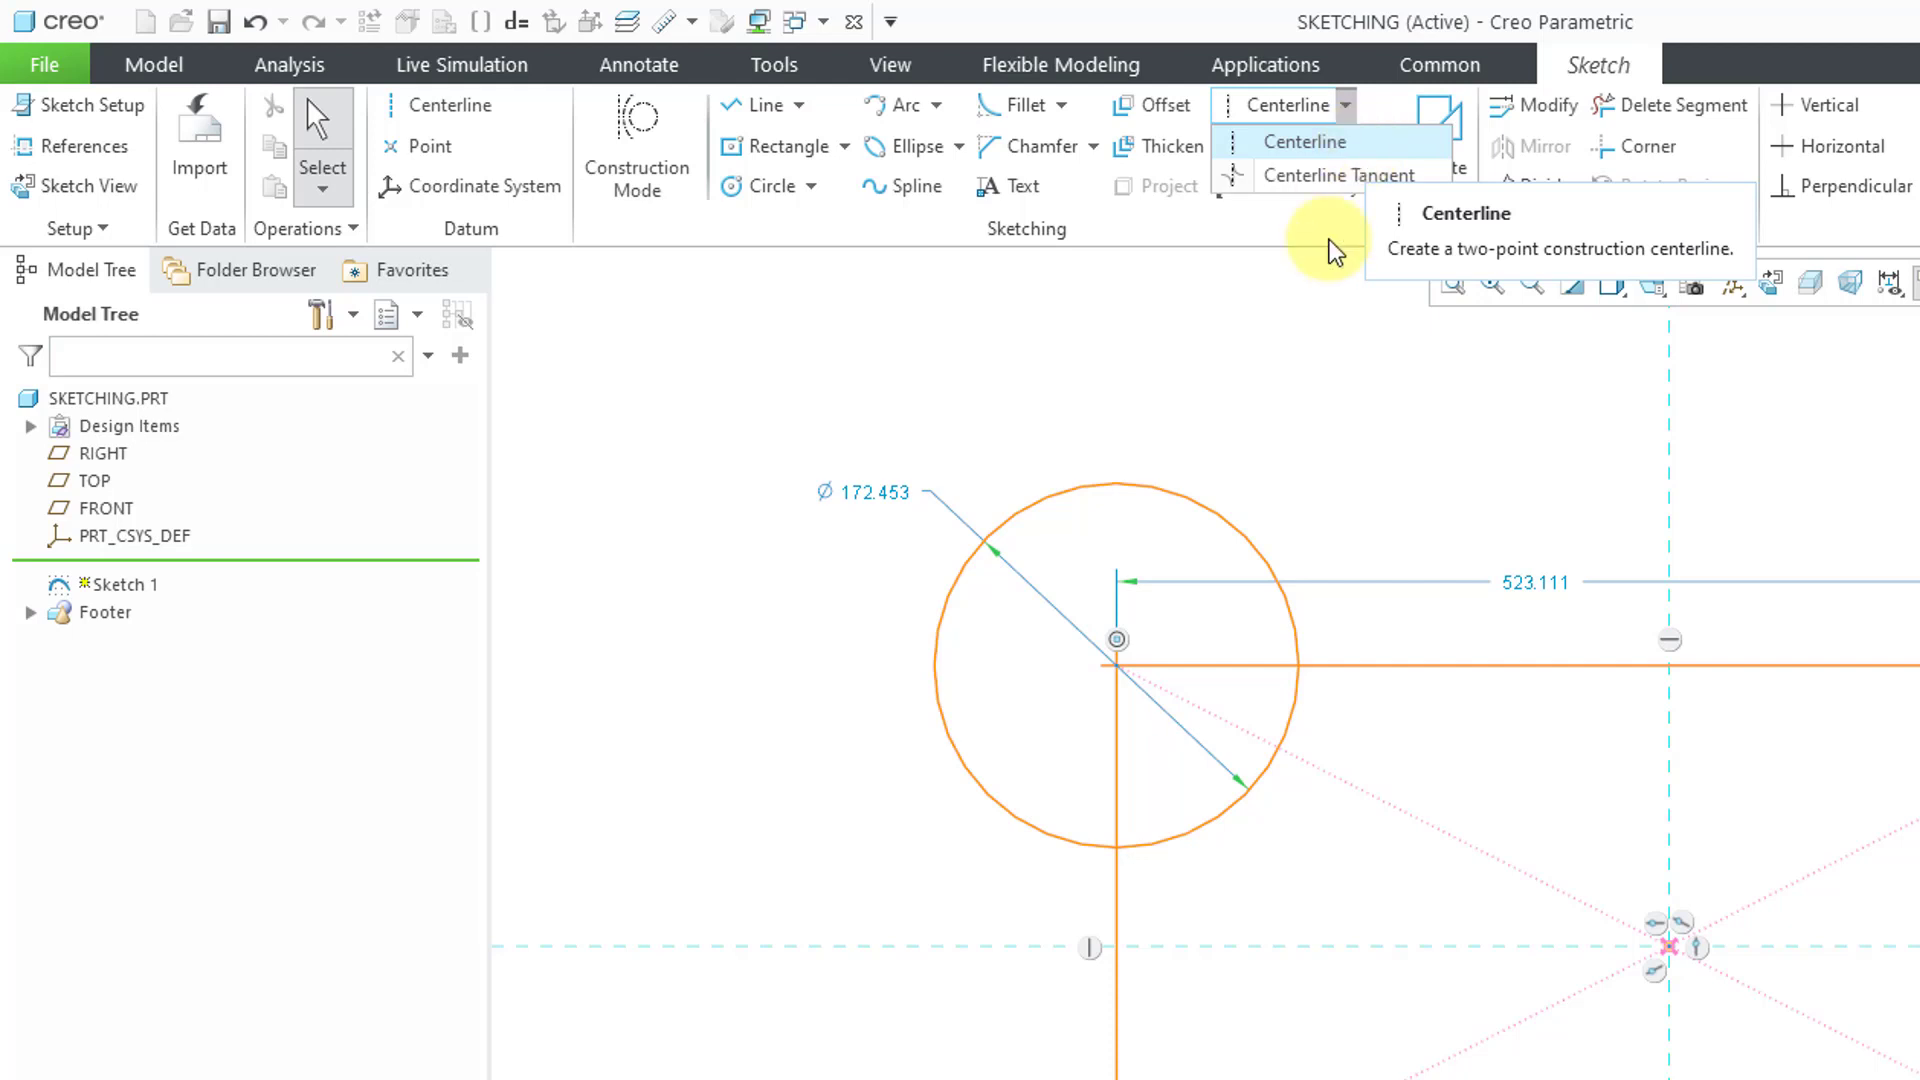
click(1360, 145)
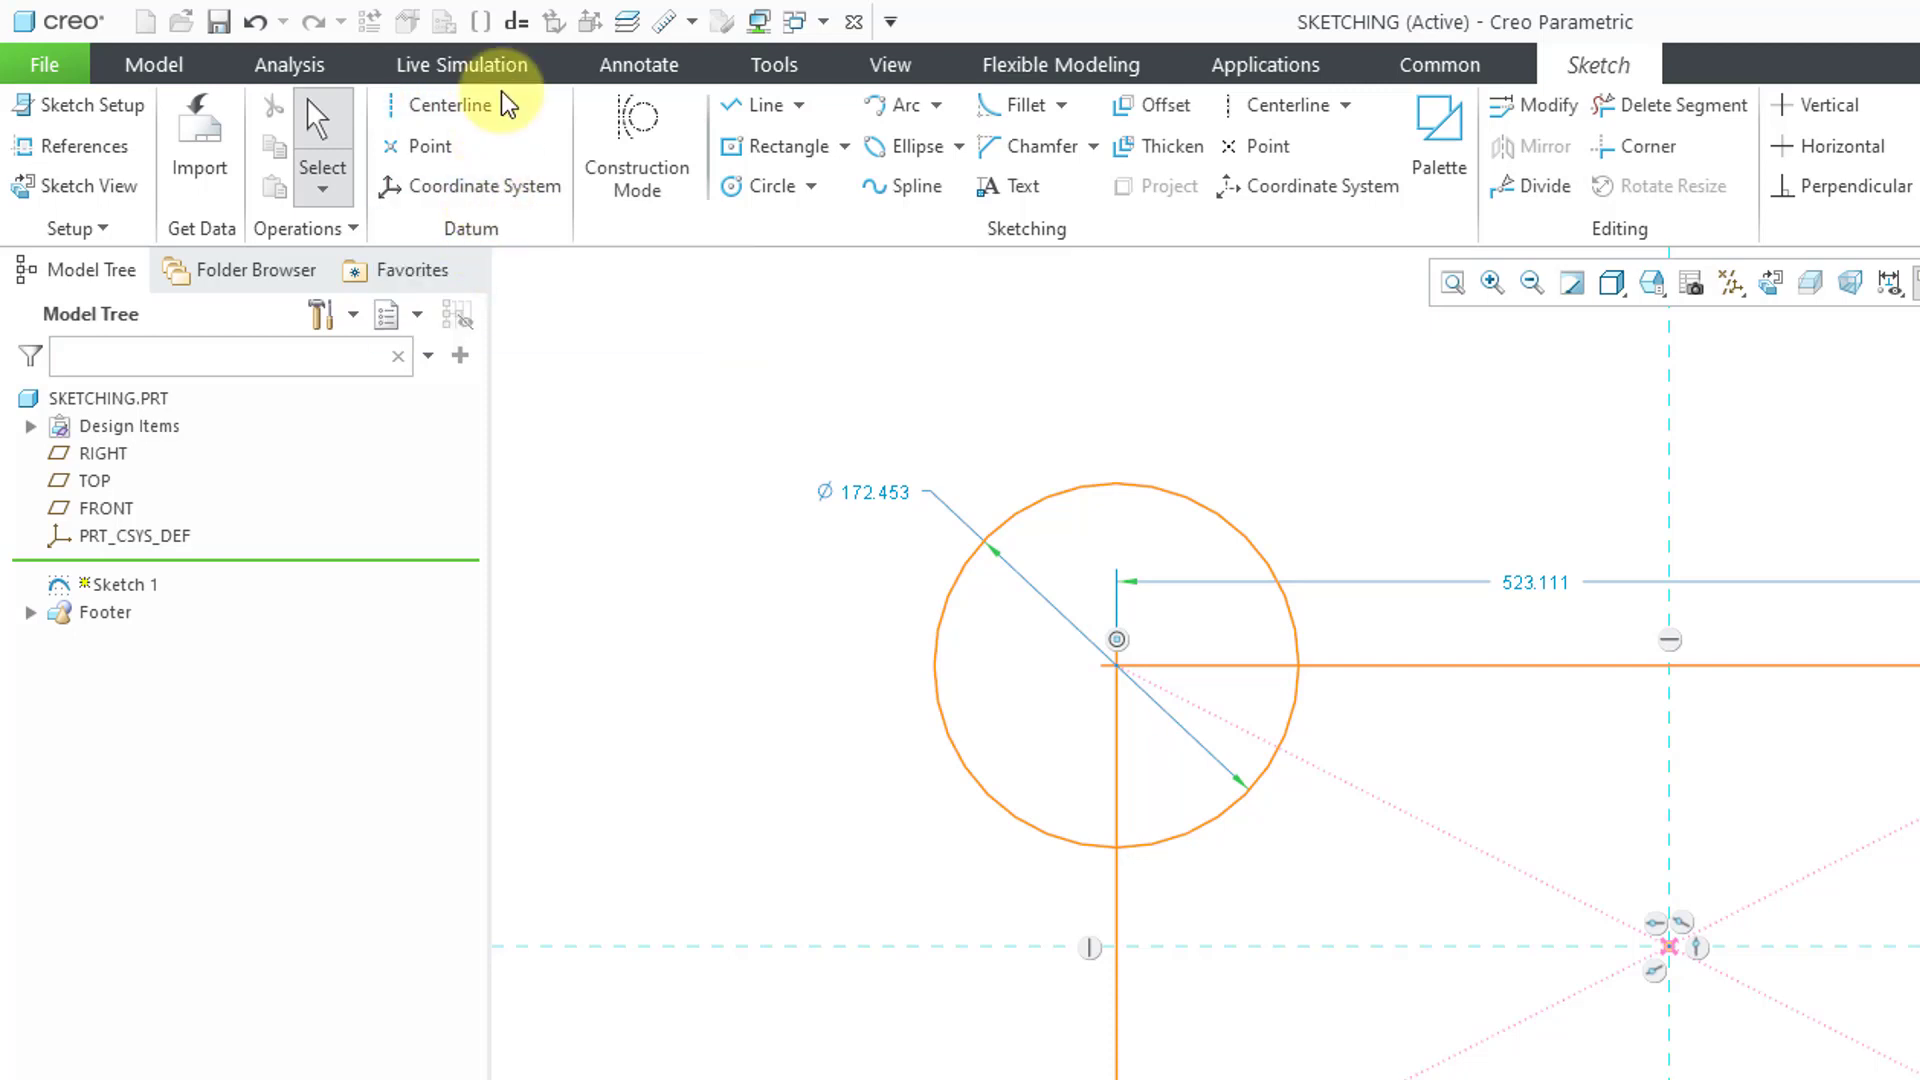
- Add a vertical datum centerline through the rectangle's center, along the vertical reference
click(462, 104)
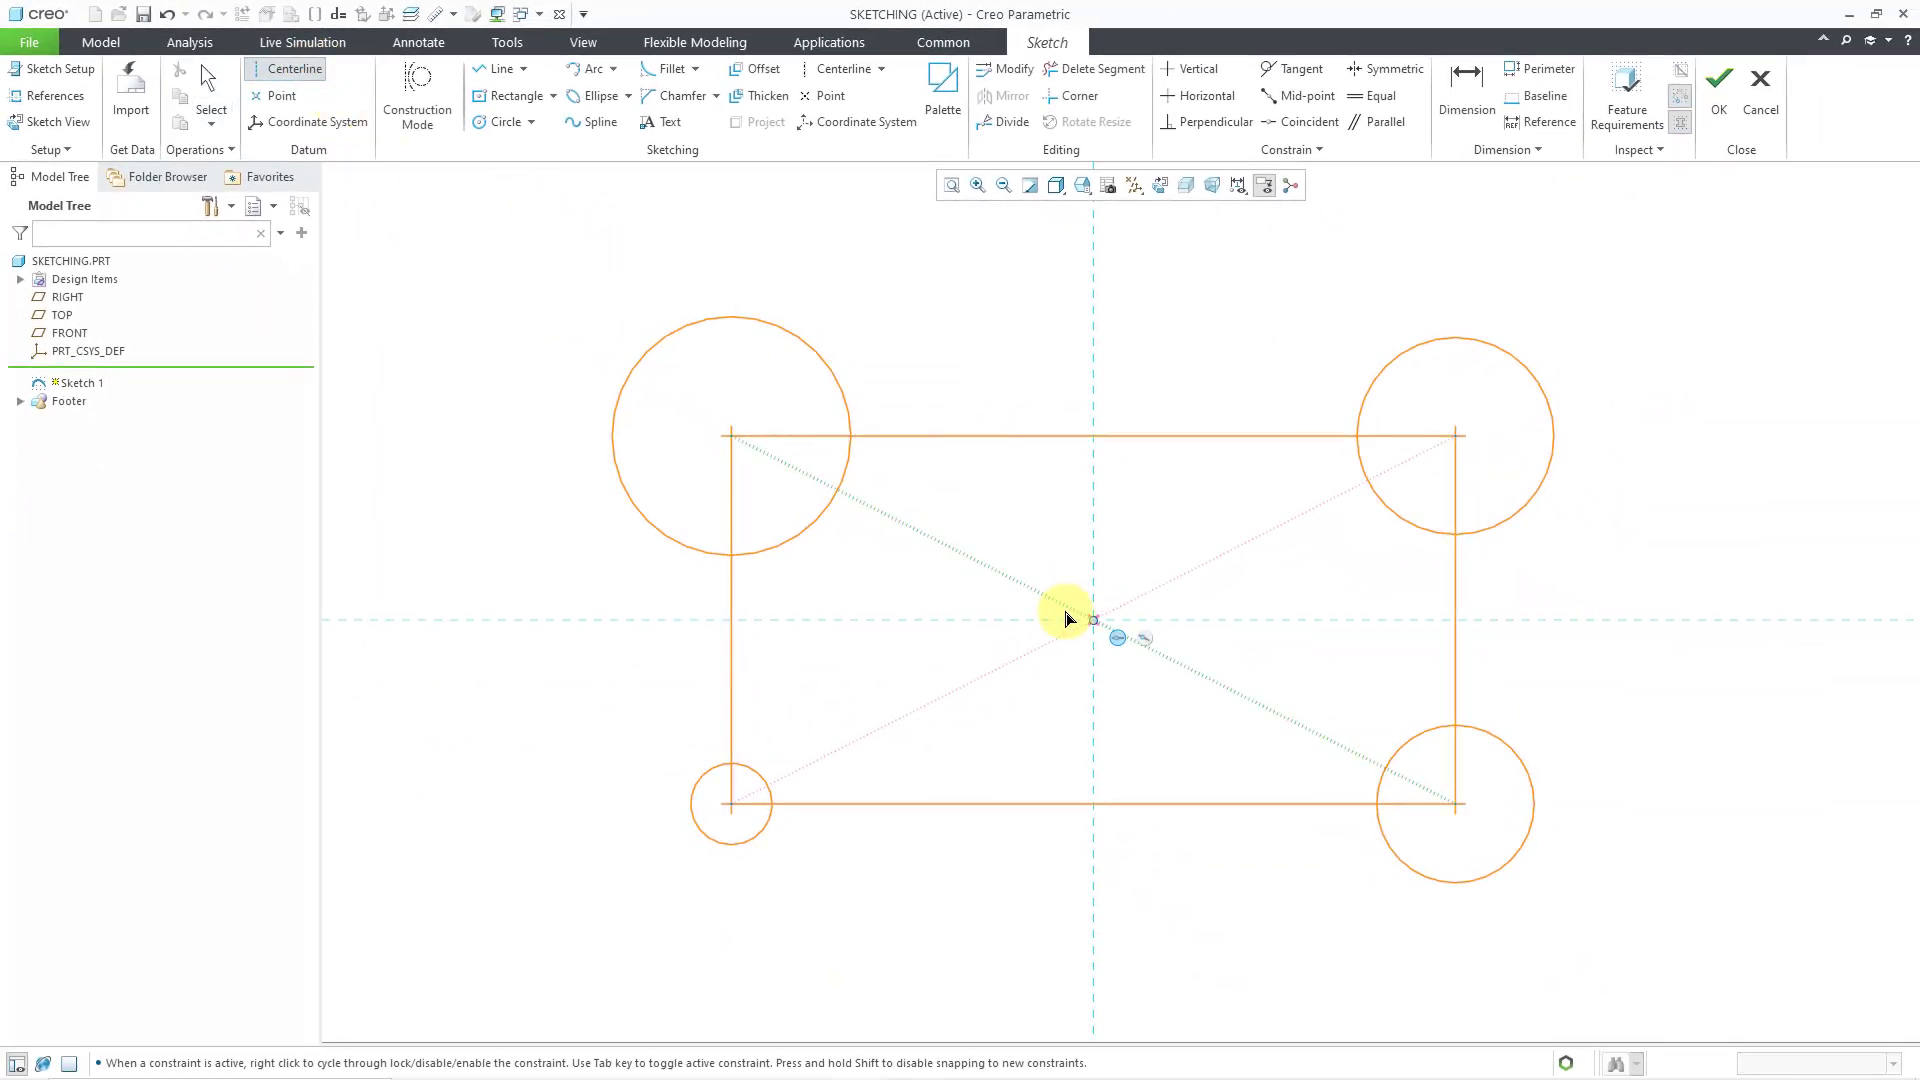
click(1087, 398)
click(1101, 523)
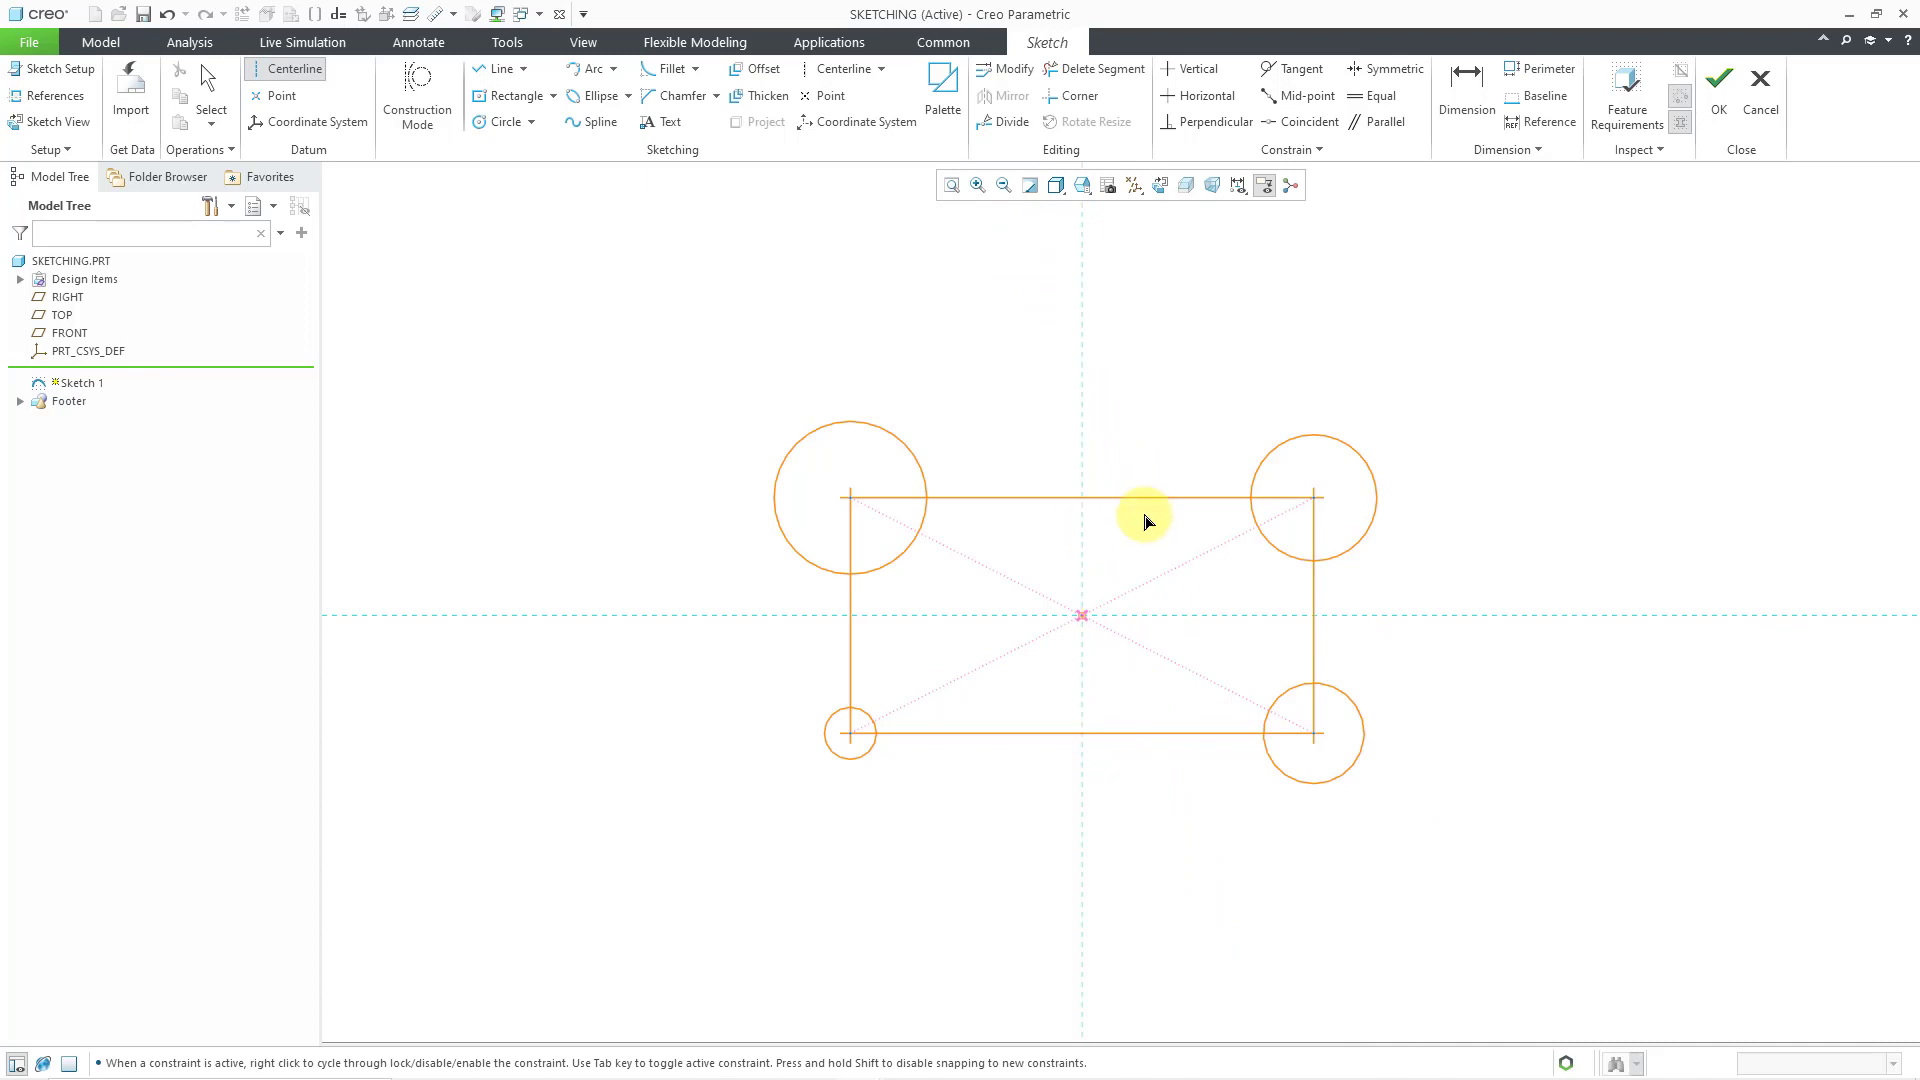
middle_click(1200, 388)
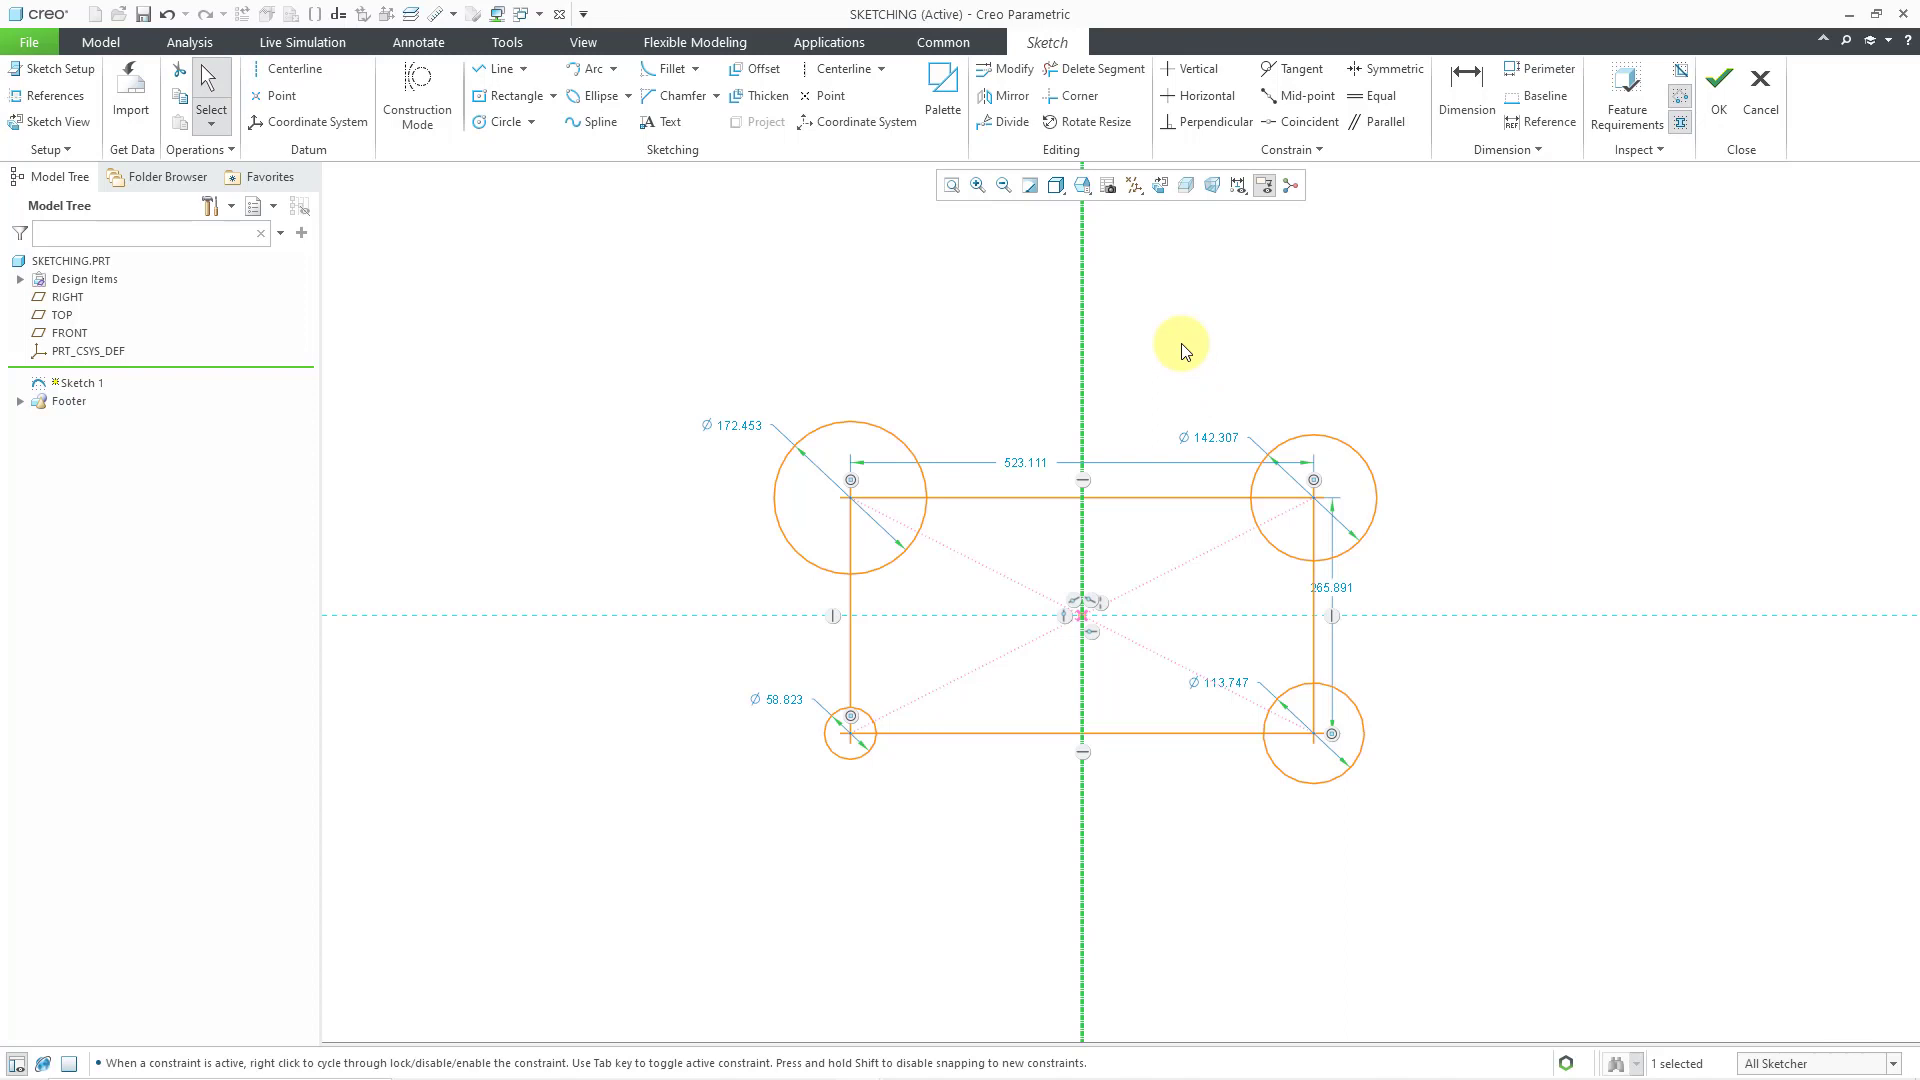
click(1181, 350)
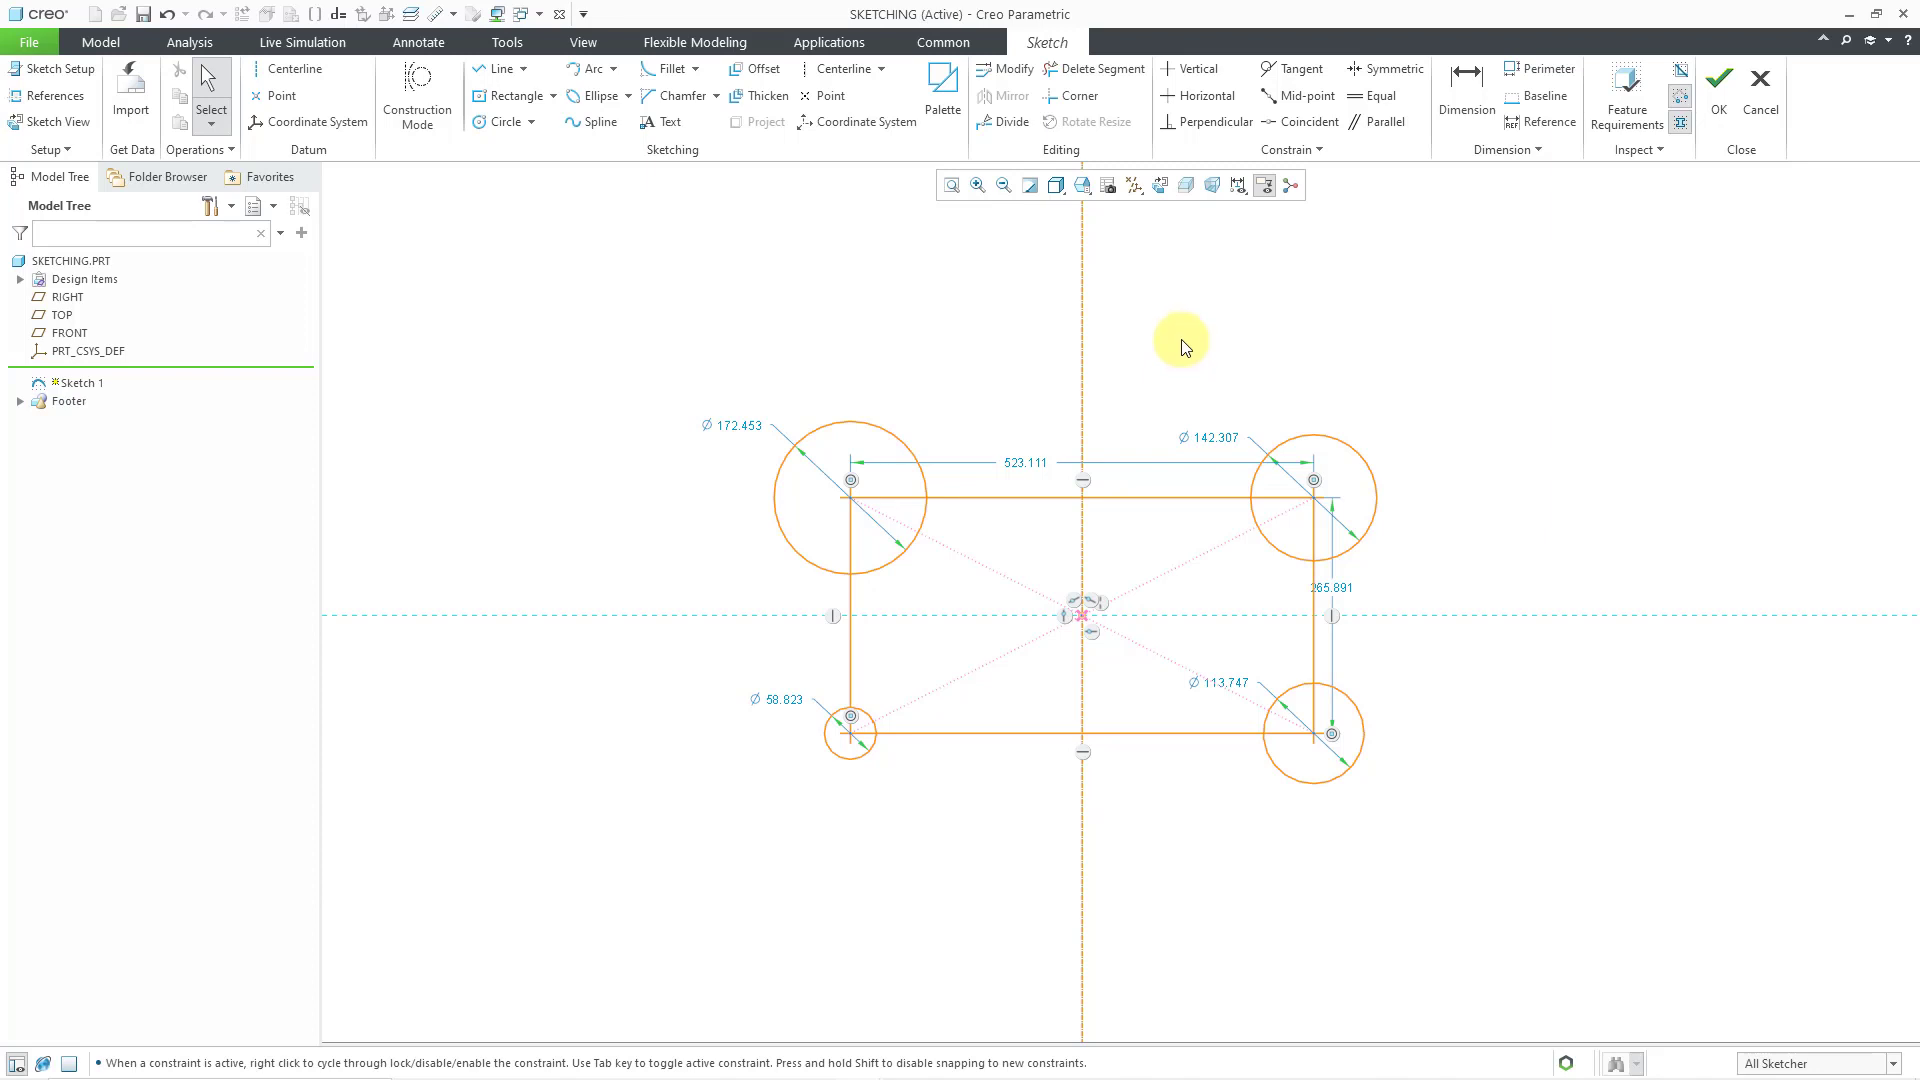
- Add a horizontal datum centerline about 219 above the rectangle's upper edge and designate it as the axis of revolution
click(299, 77)
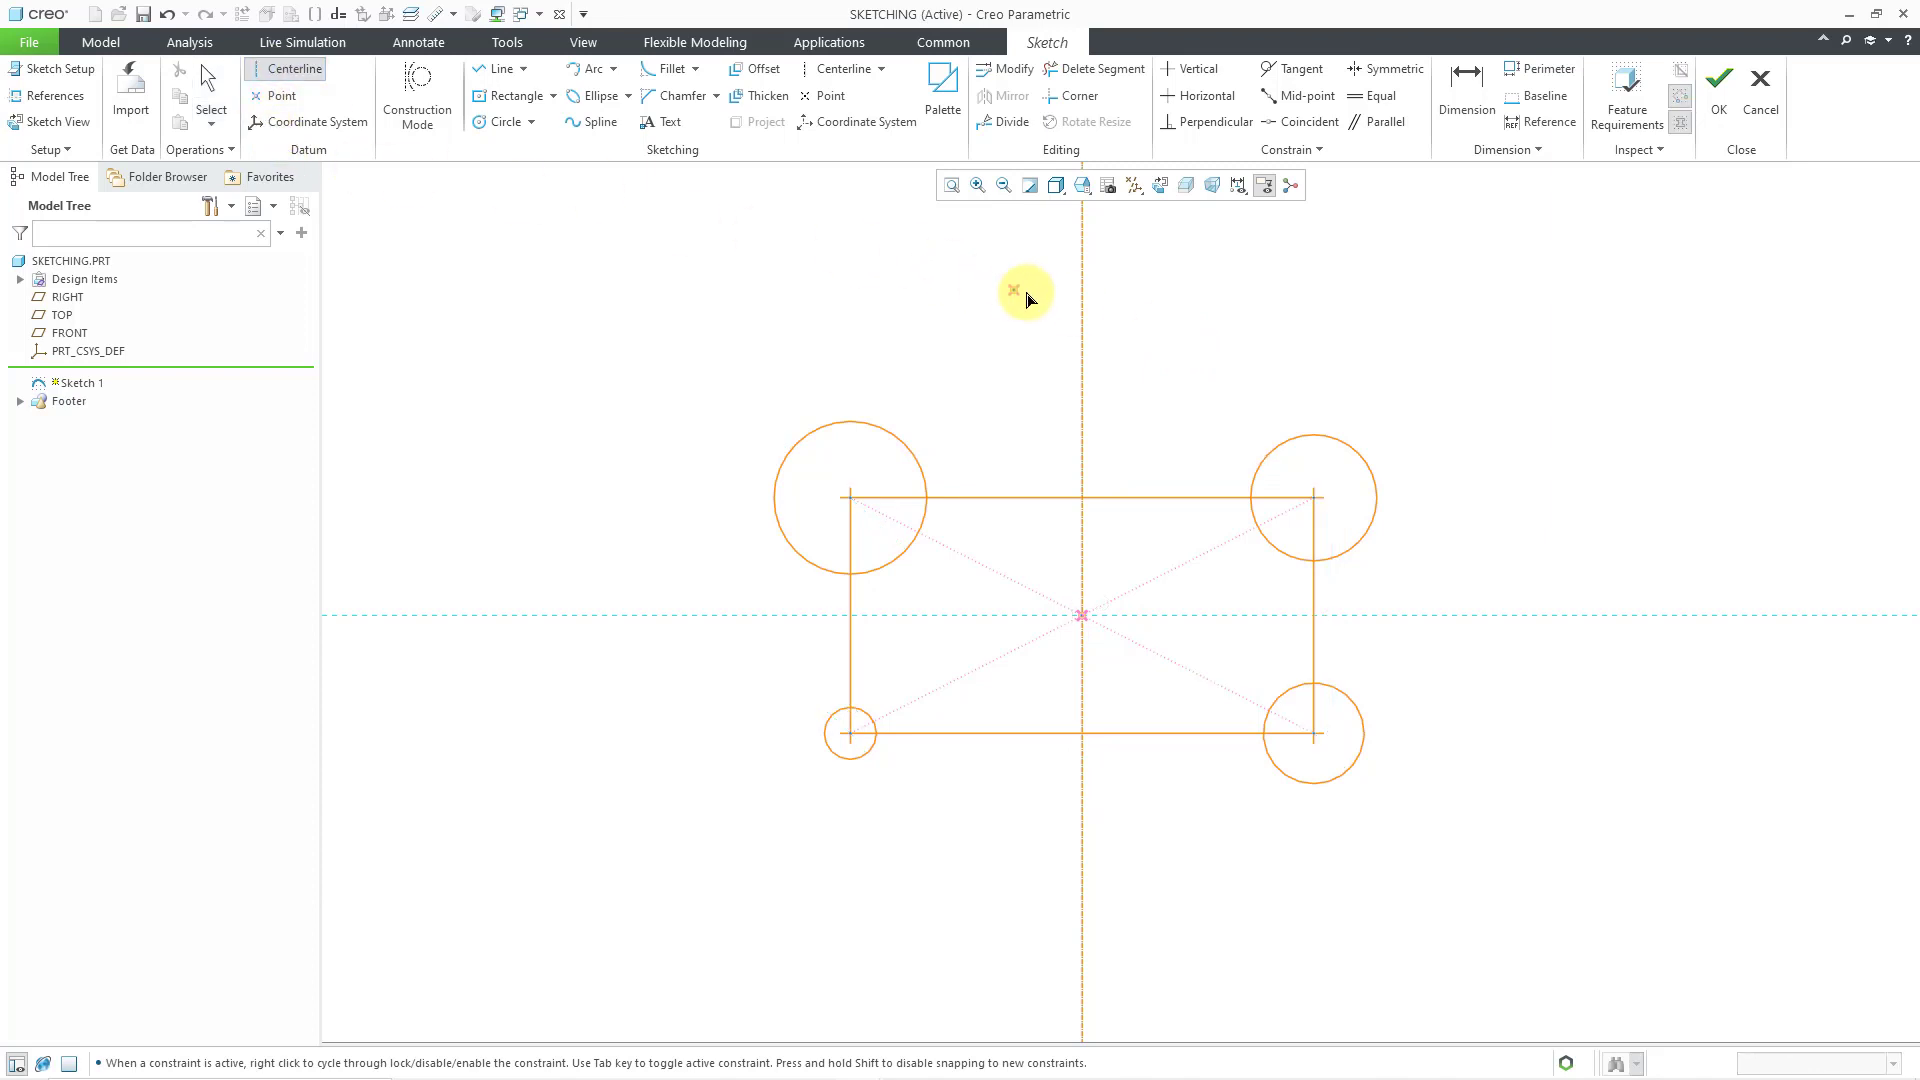
click(1082, 303)
click(1172, 305)
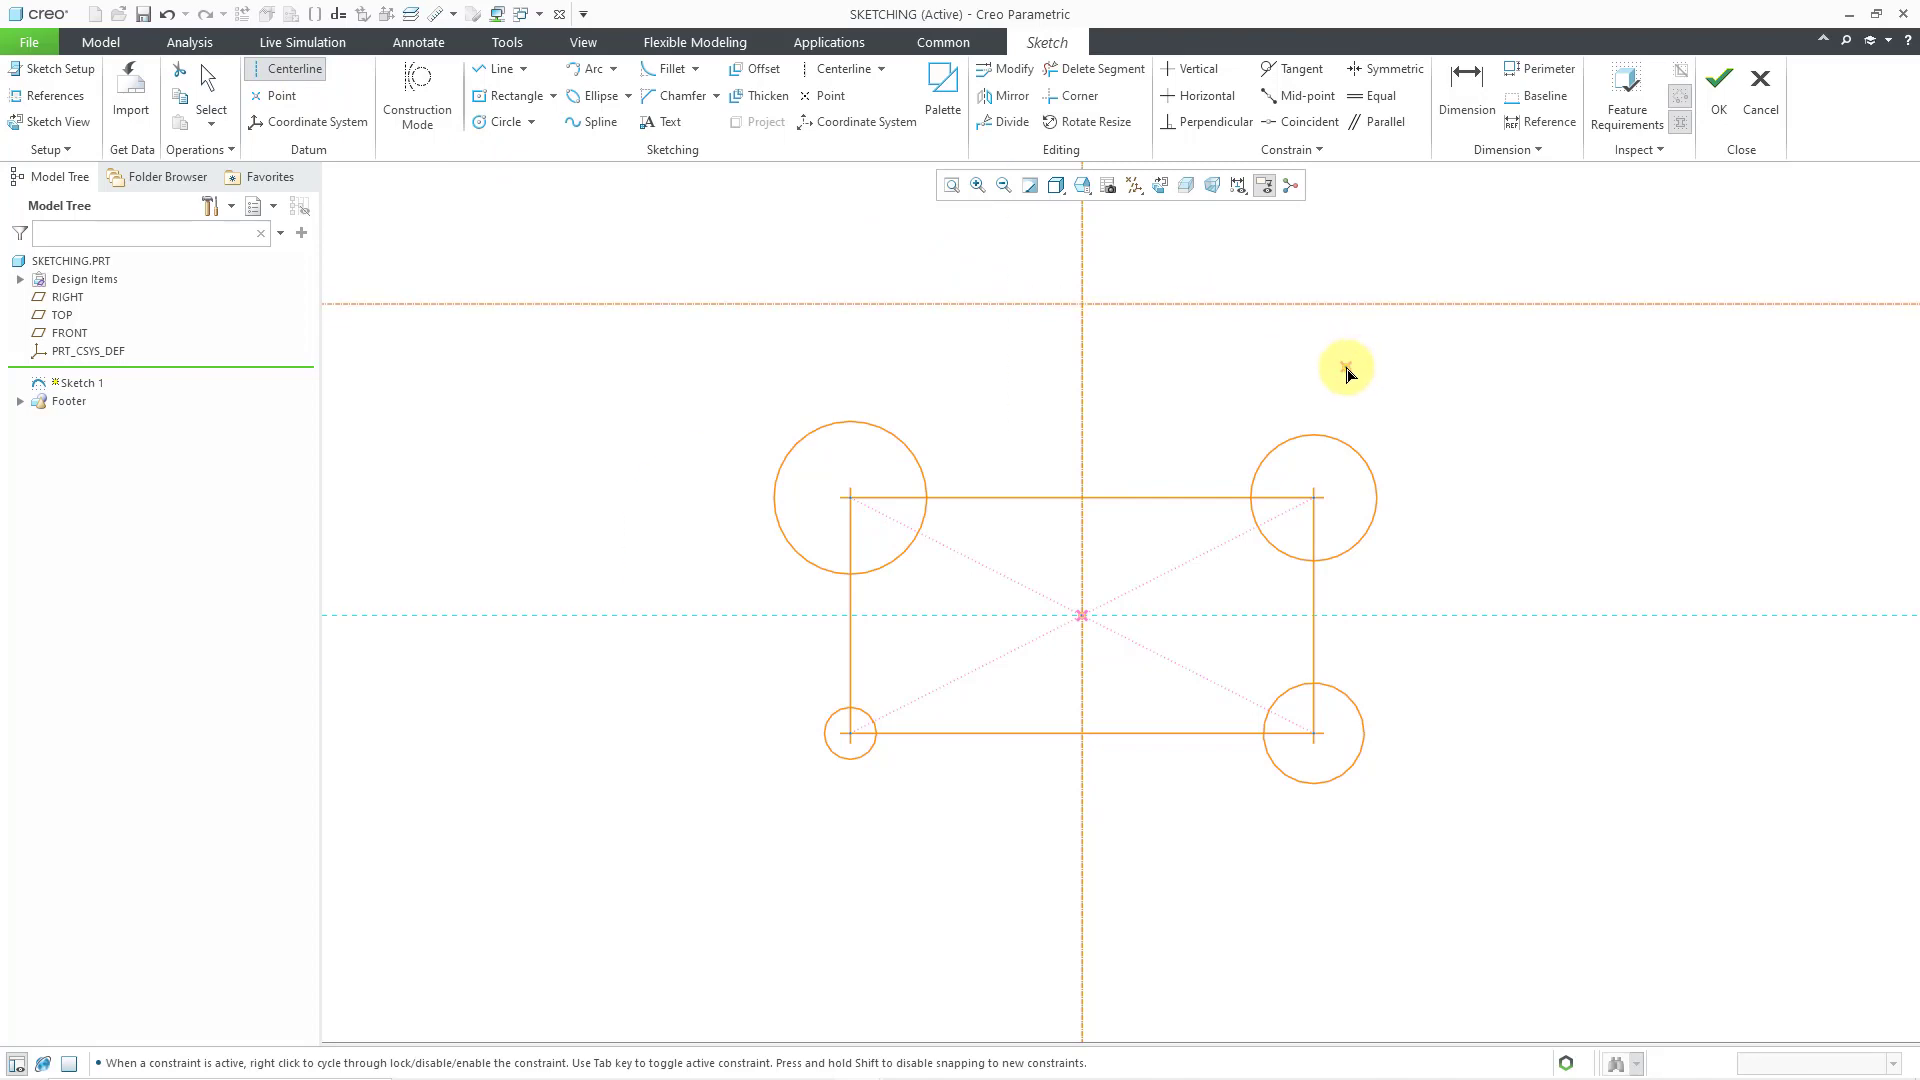
middle_click(1345, 370)
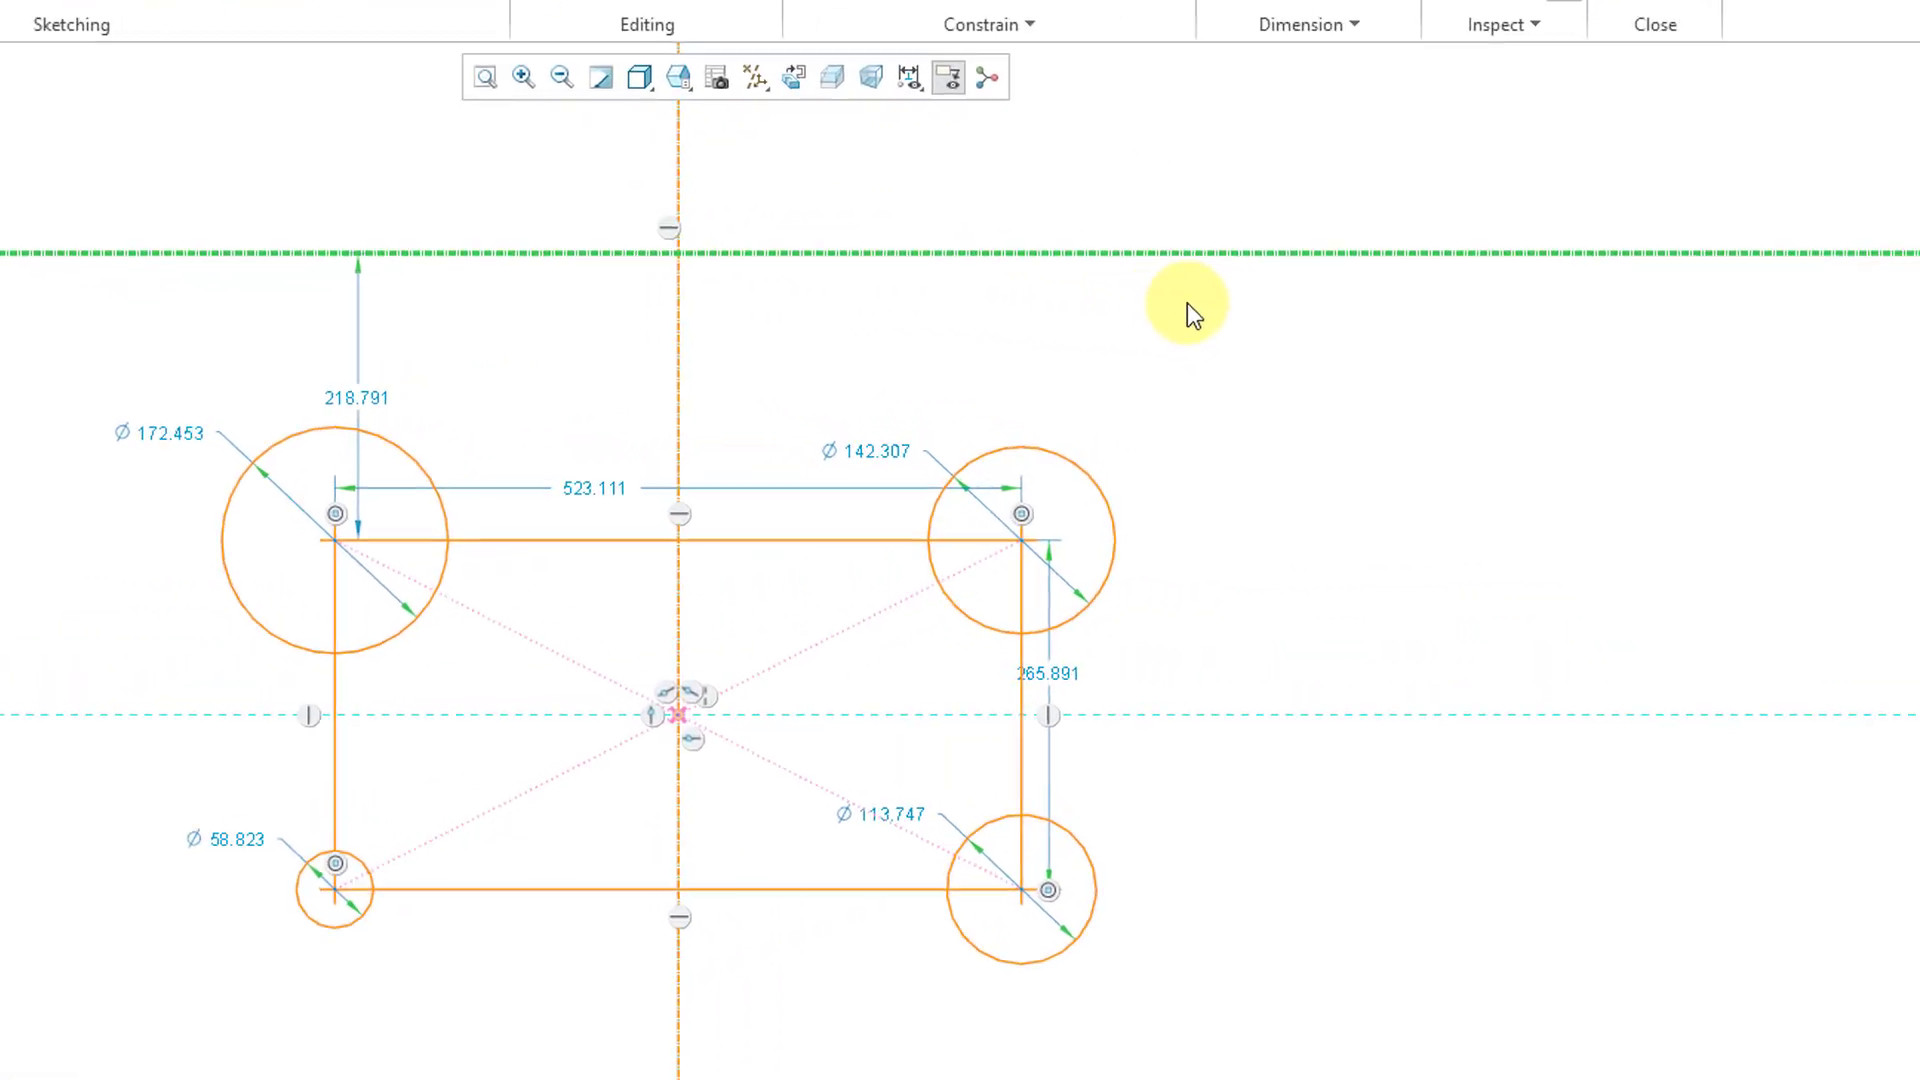
right_click(1186, 303)
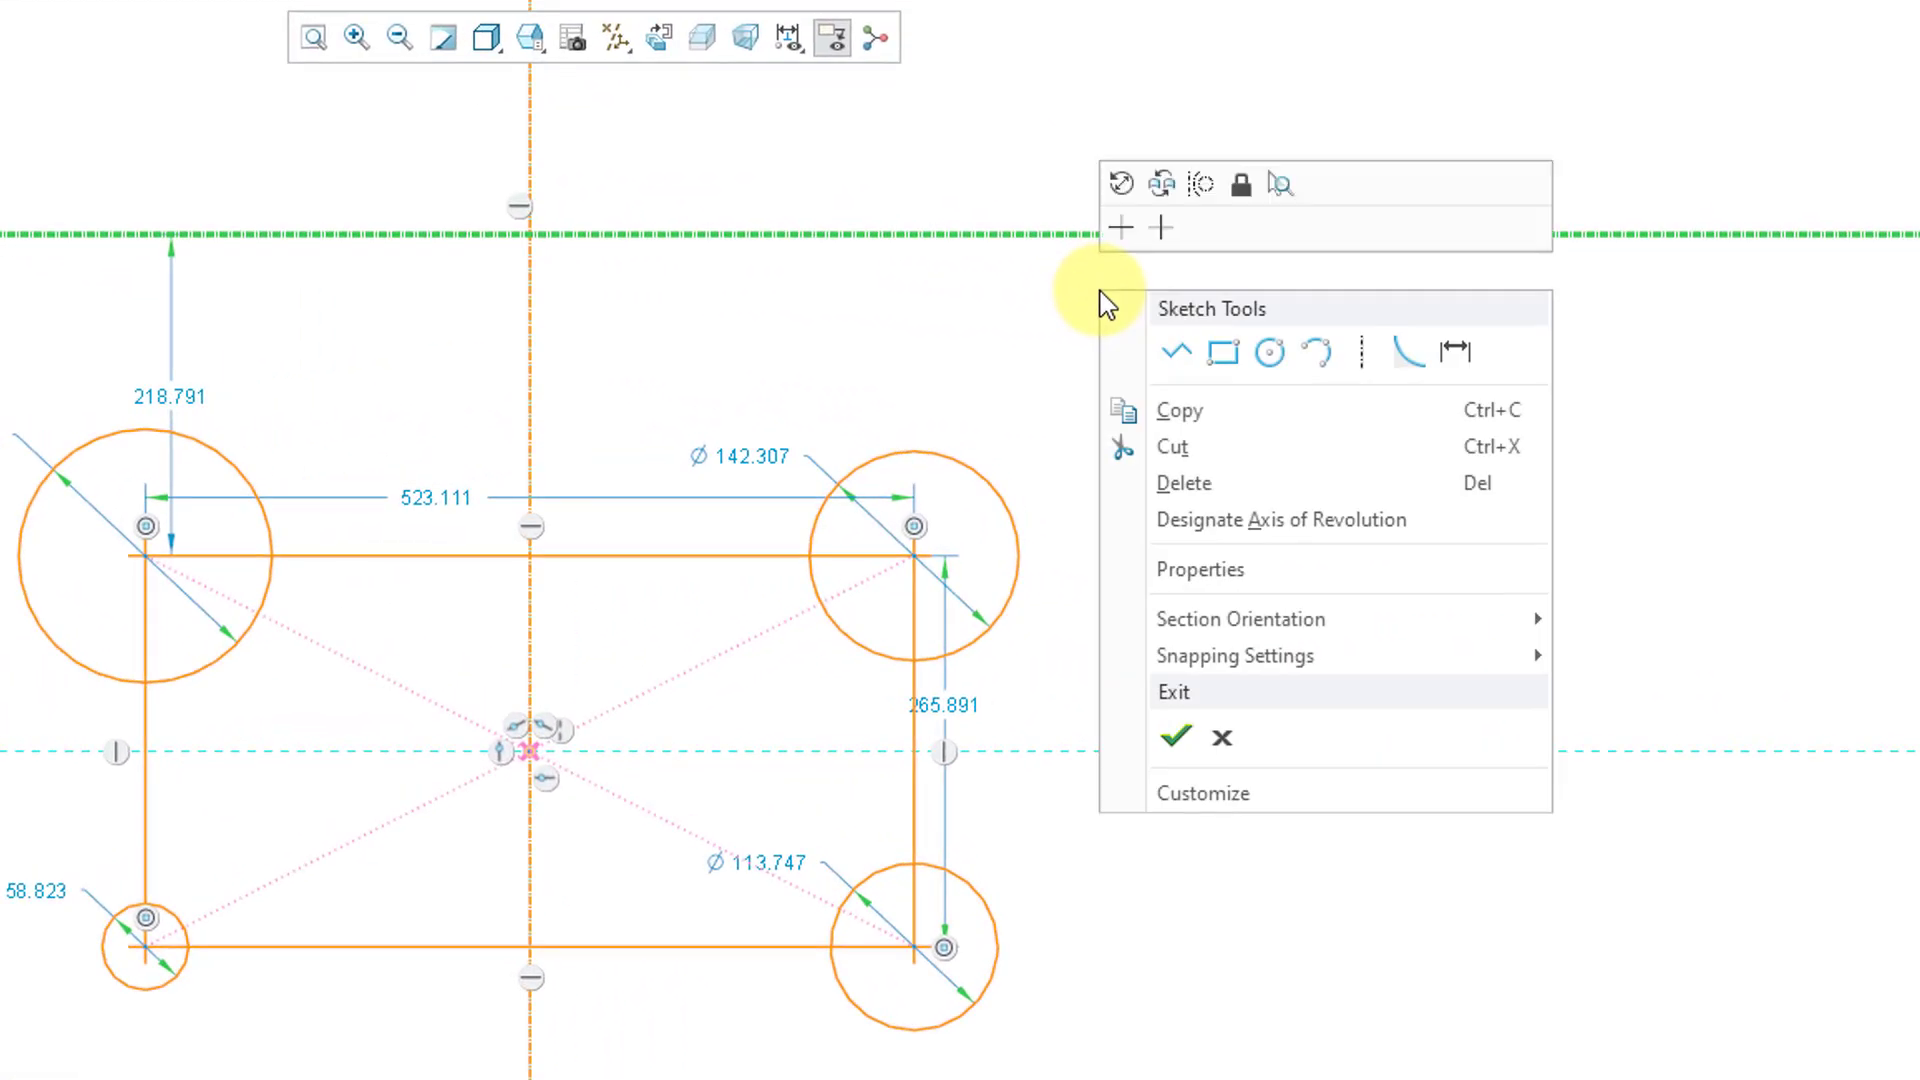
click(1392, 522)
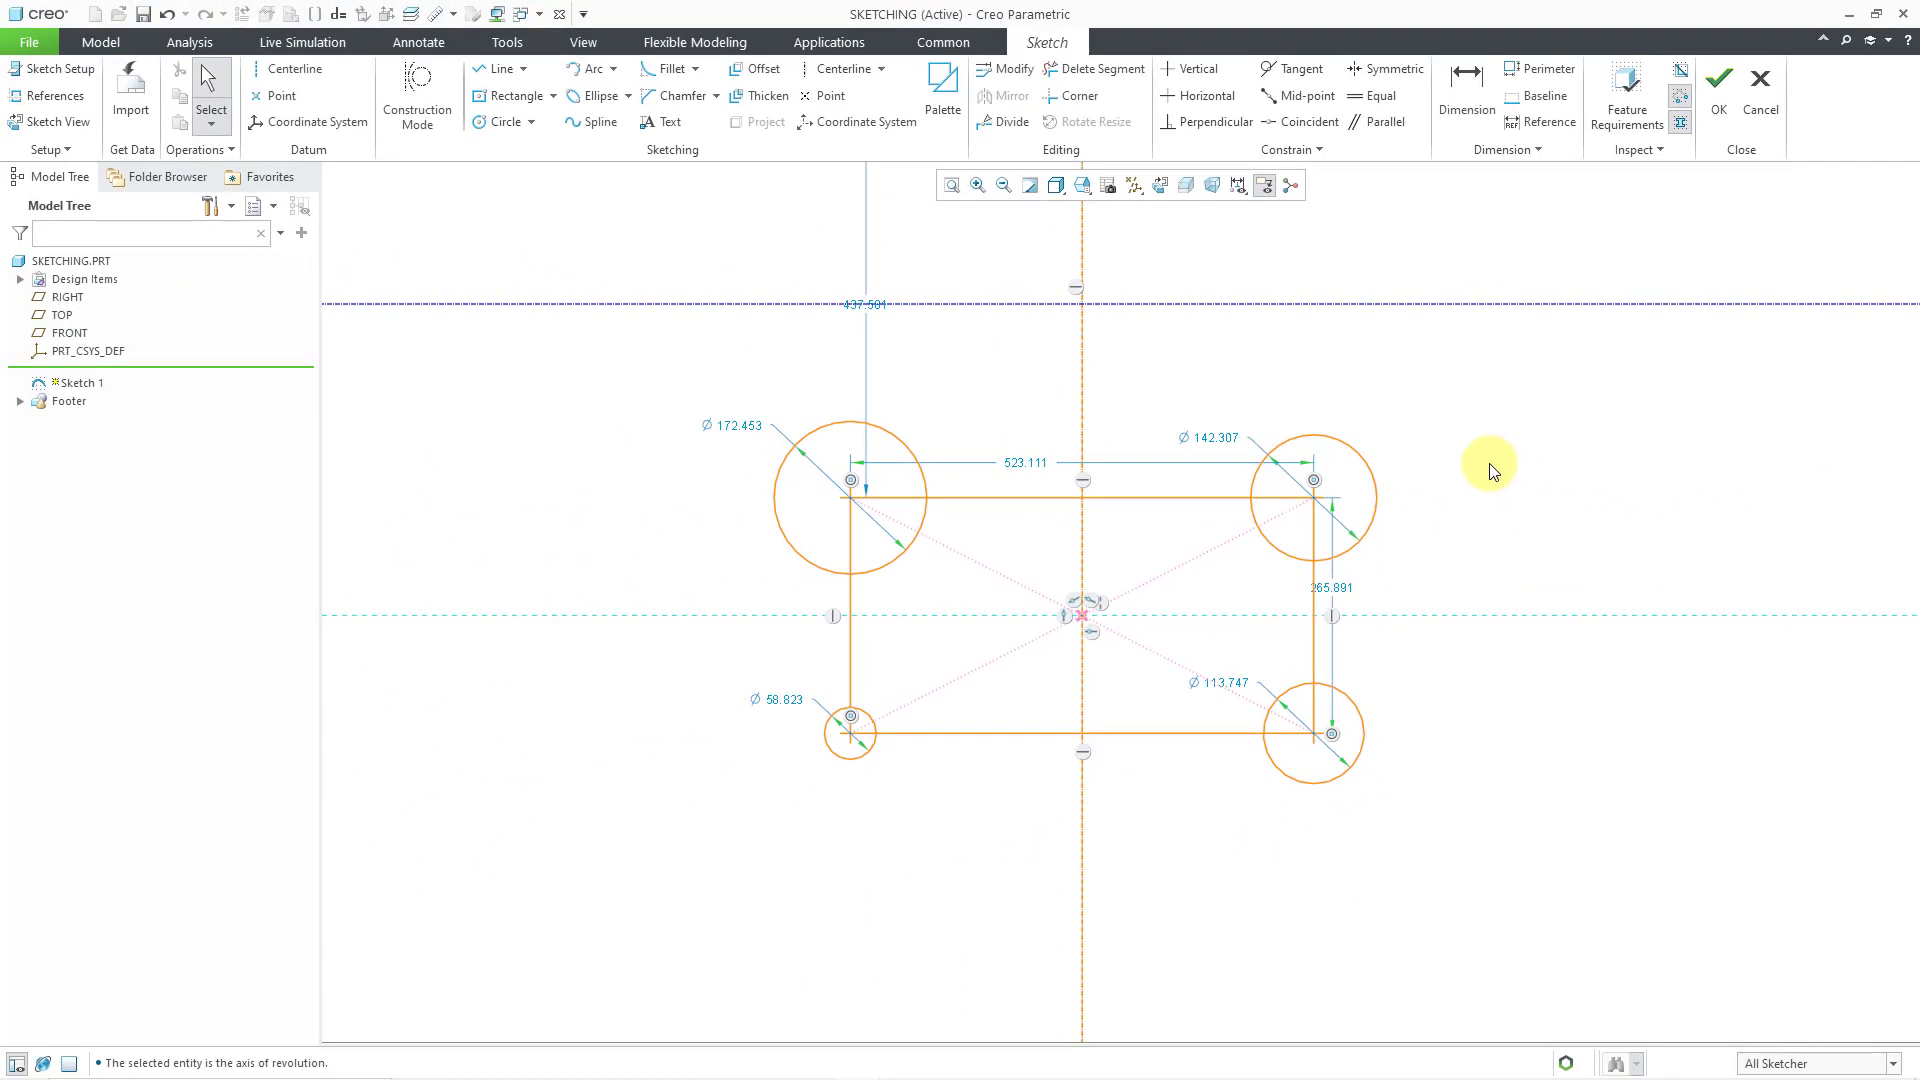
scroll(1399, 510, down, 3)
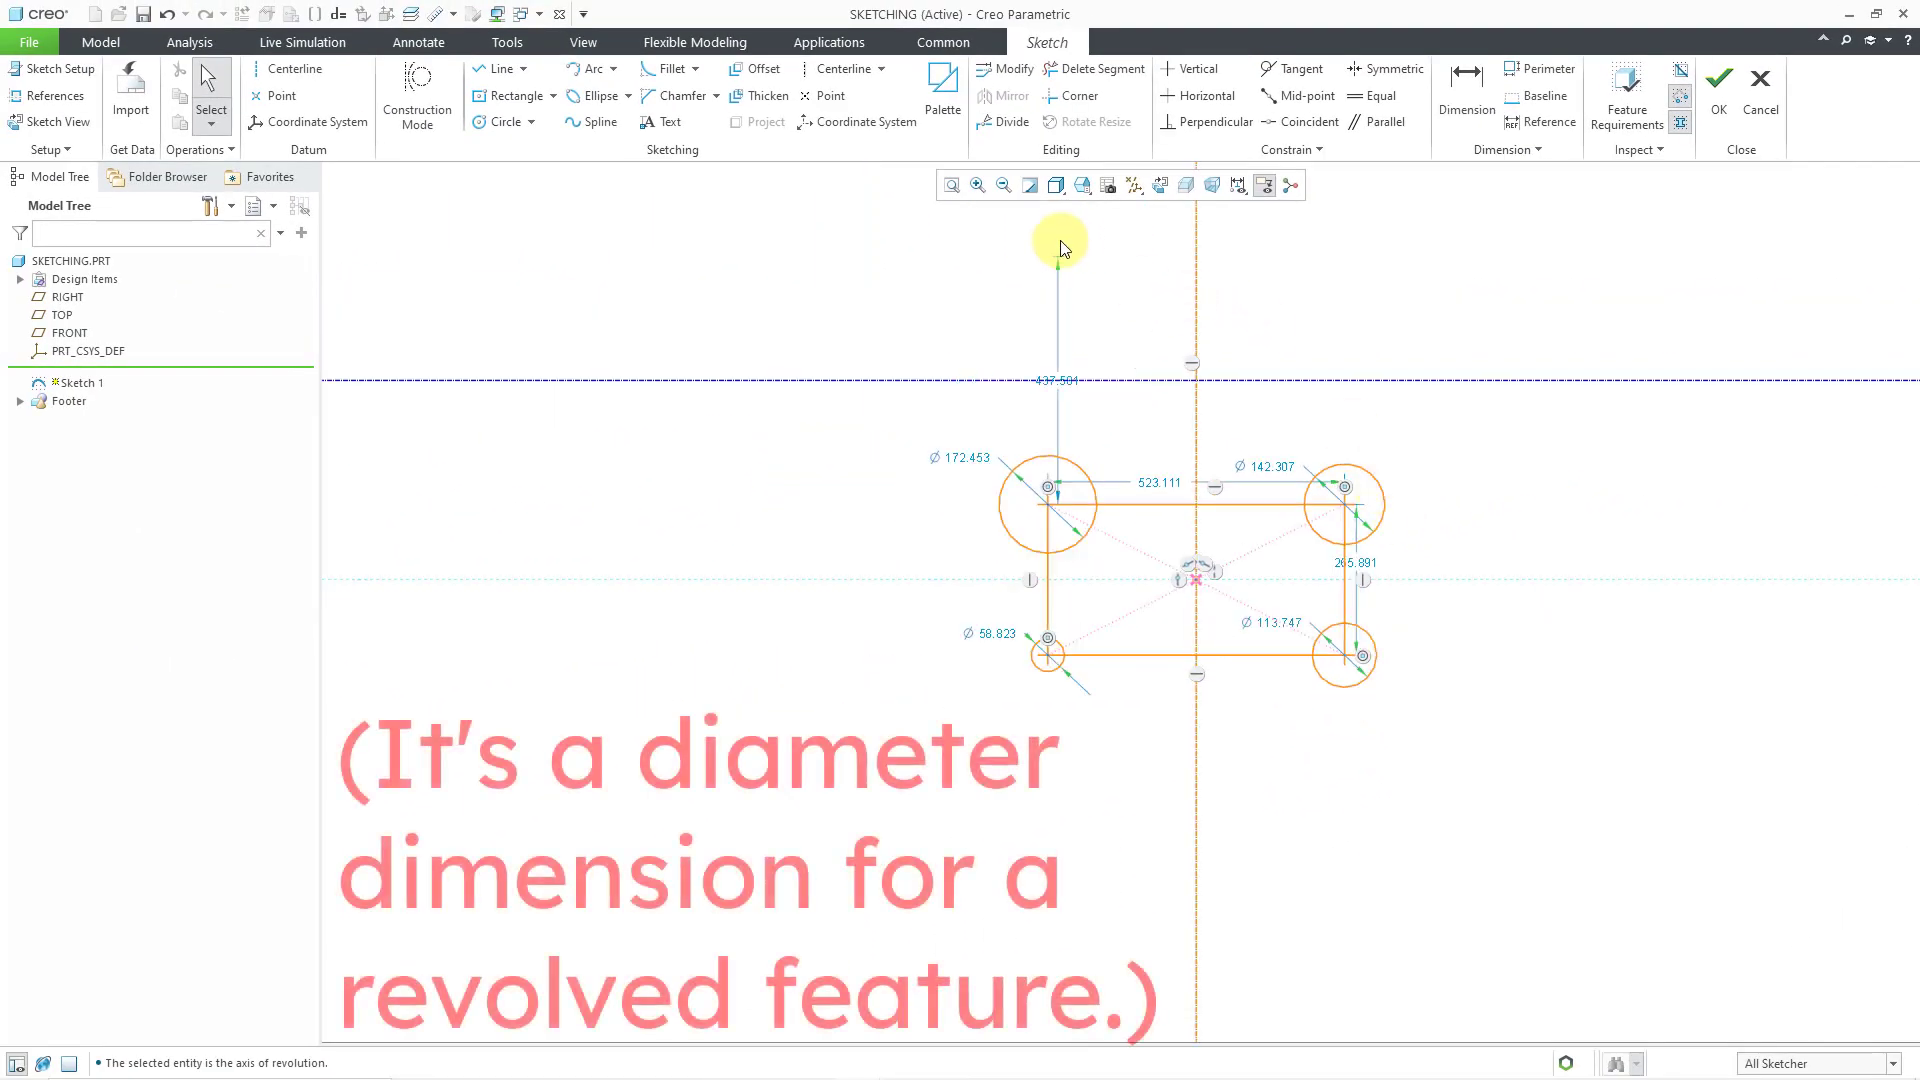
scroll(1060, 248, up, 5)
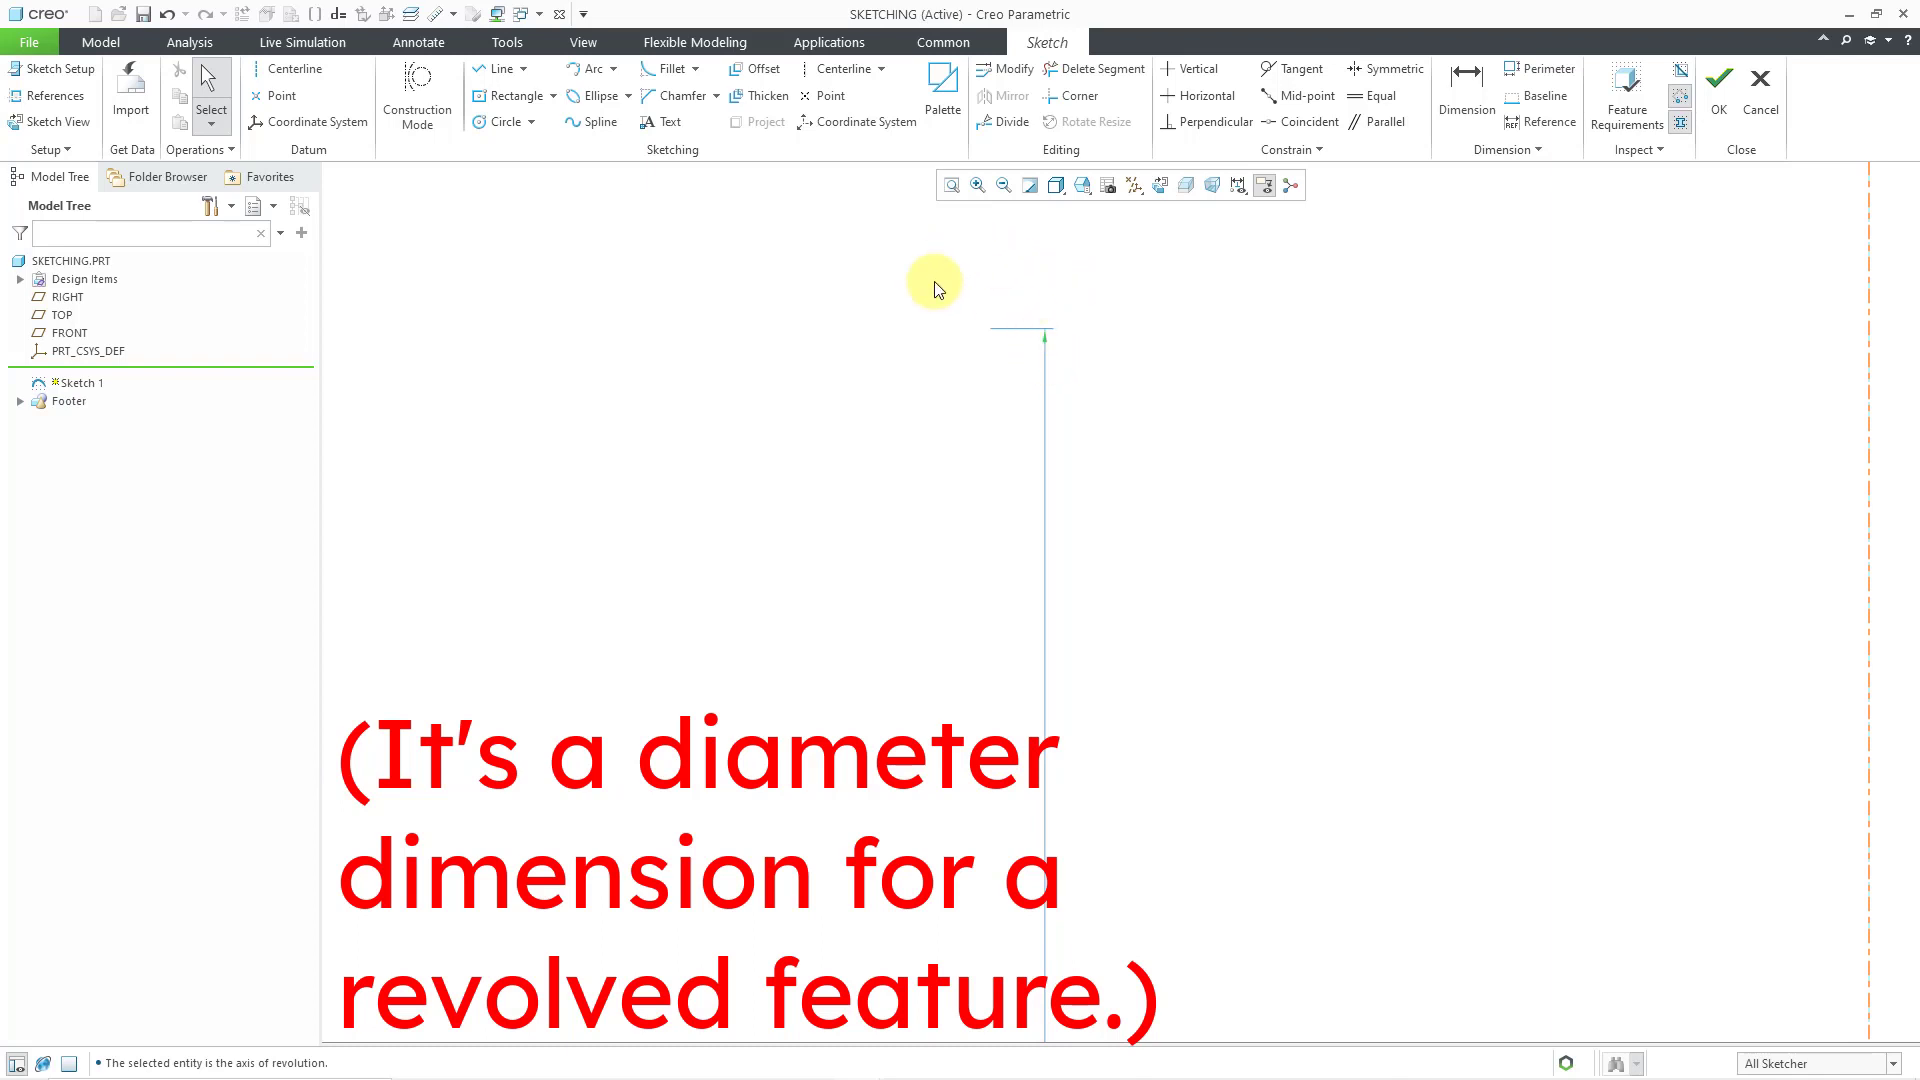
scroll(925, 307, down, 5)
scroll(1027, 430, up, 3)
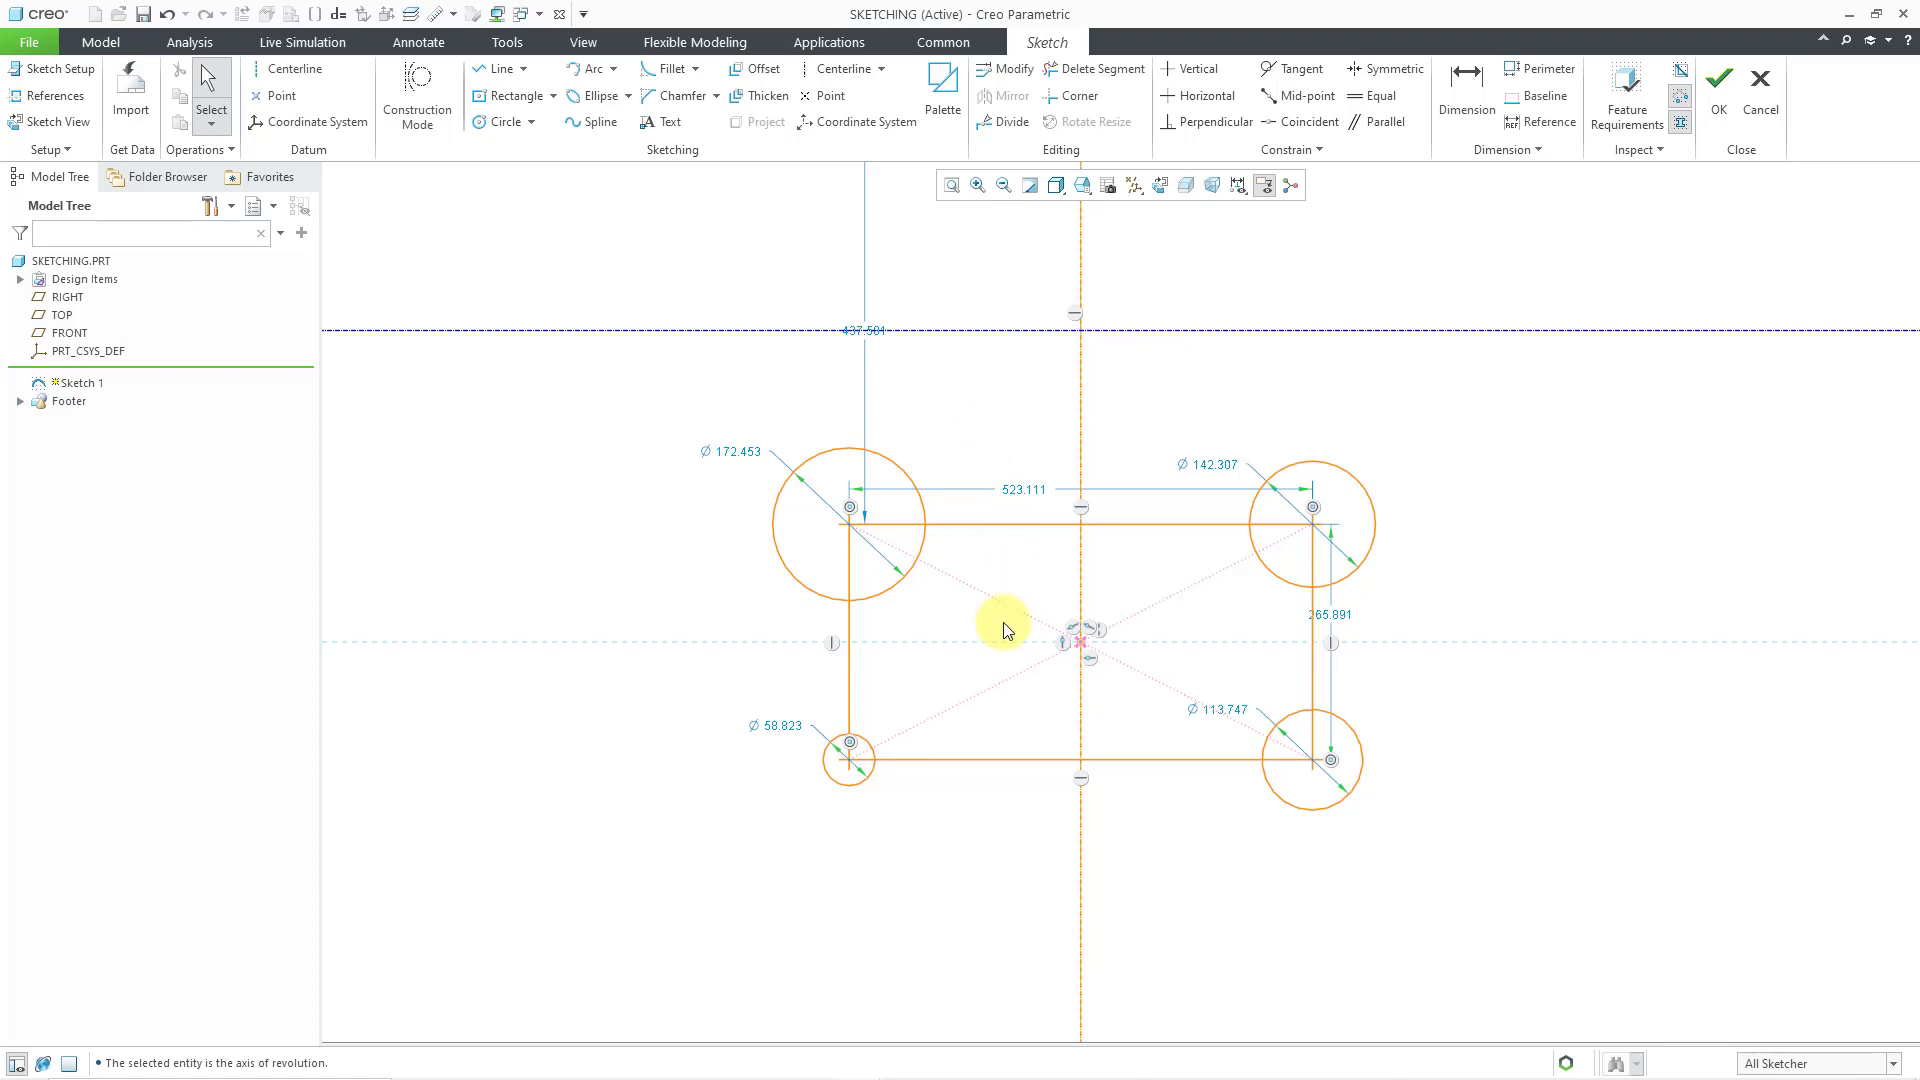
- Sketch two equal circles about 47 in diameter on the horizontal reference, about 94 from the rectangle's left edge and about 120 right of its center
scroll(1004, 622, up, 2)
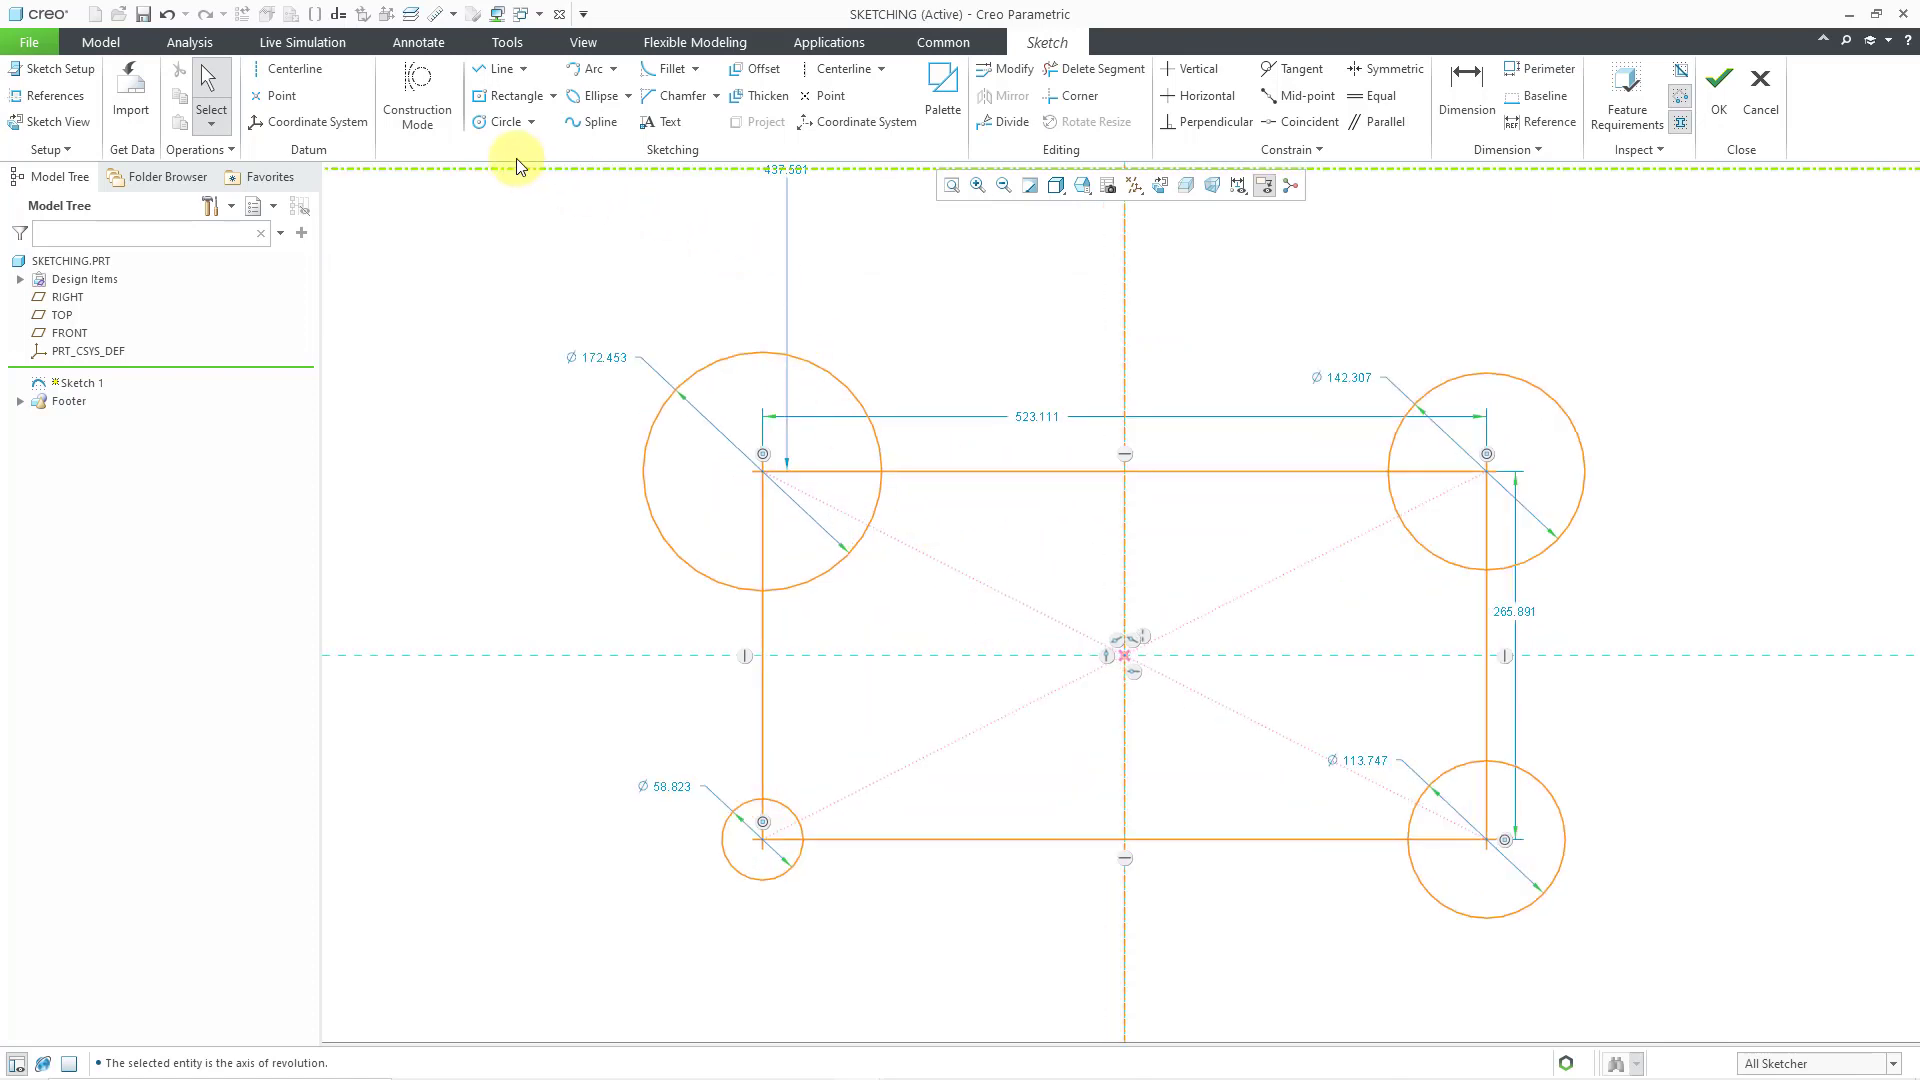
click(489, 122)
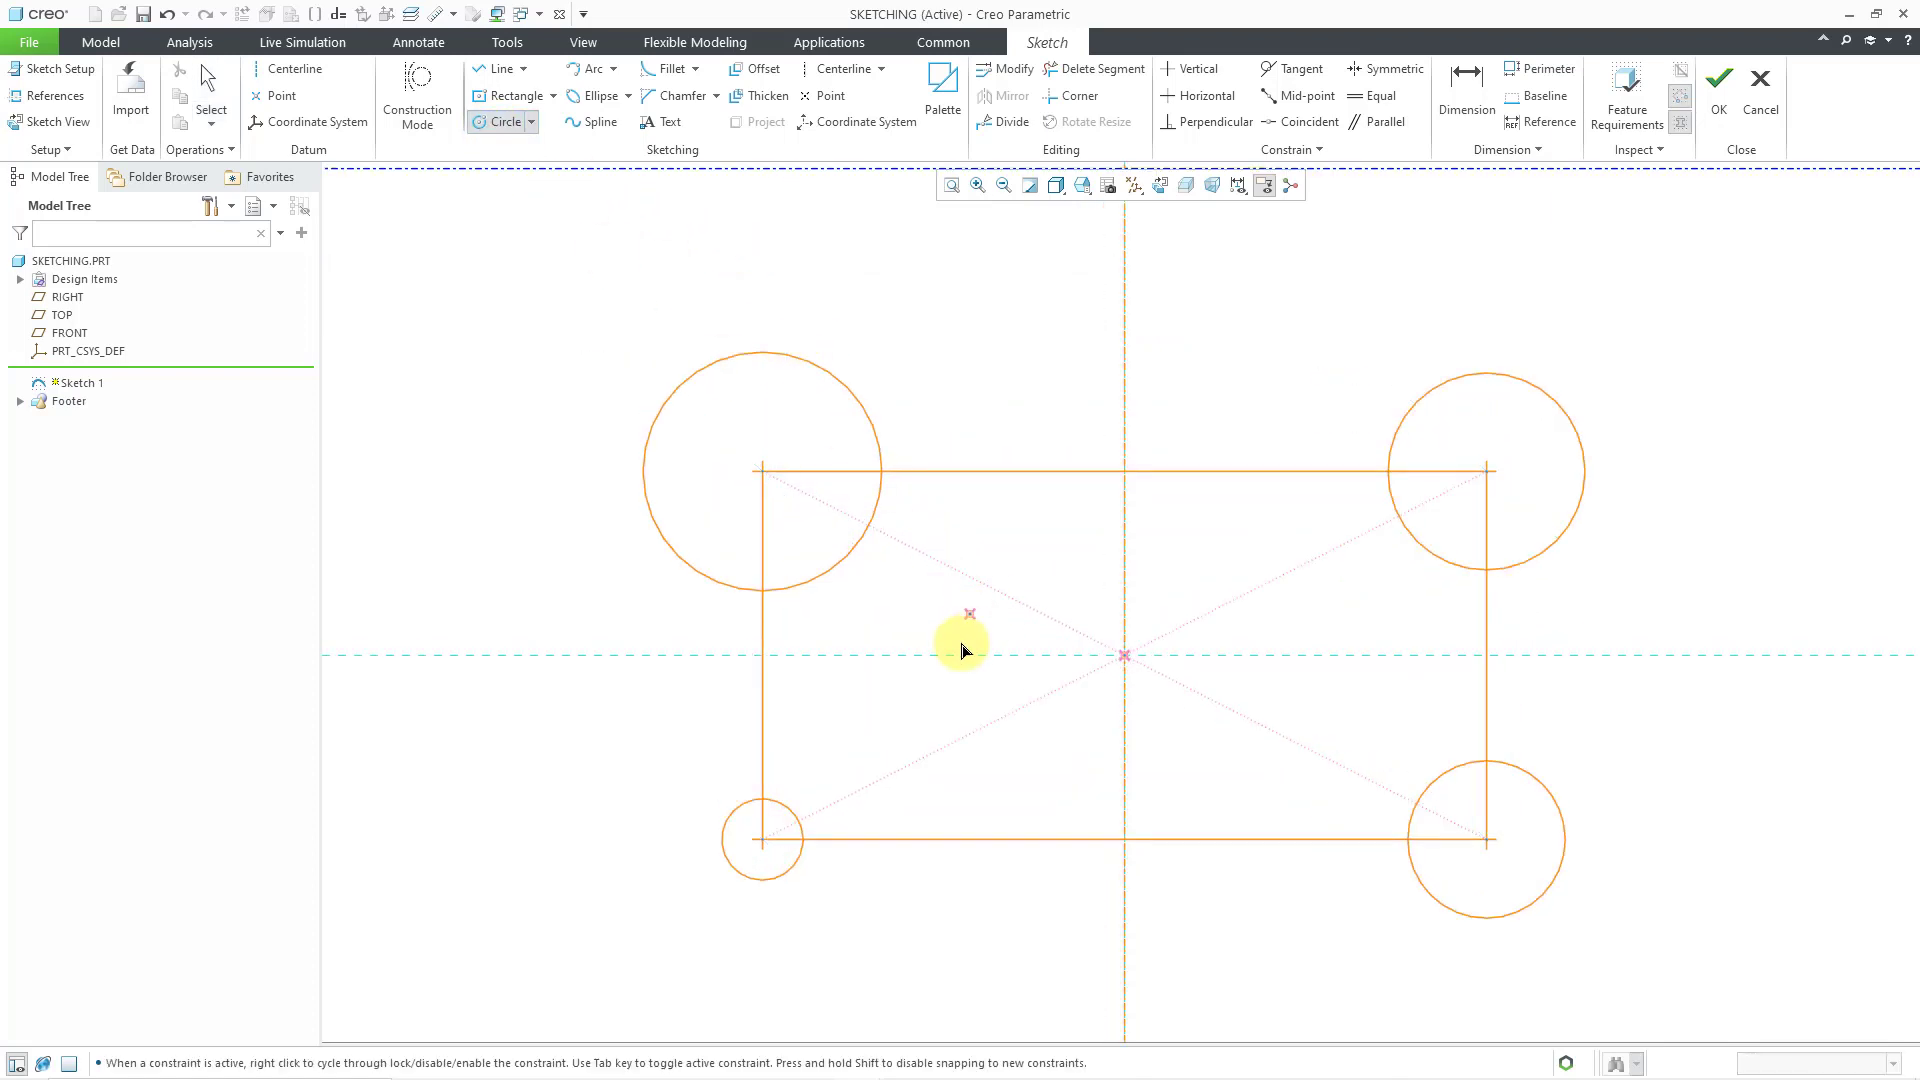
click(891, 655)
click(912, 686)
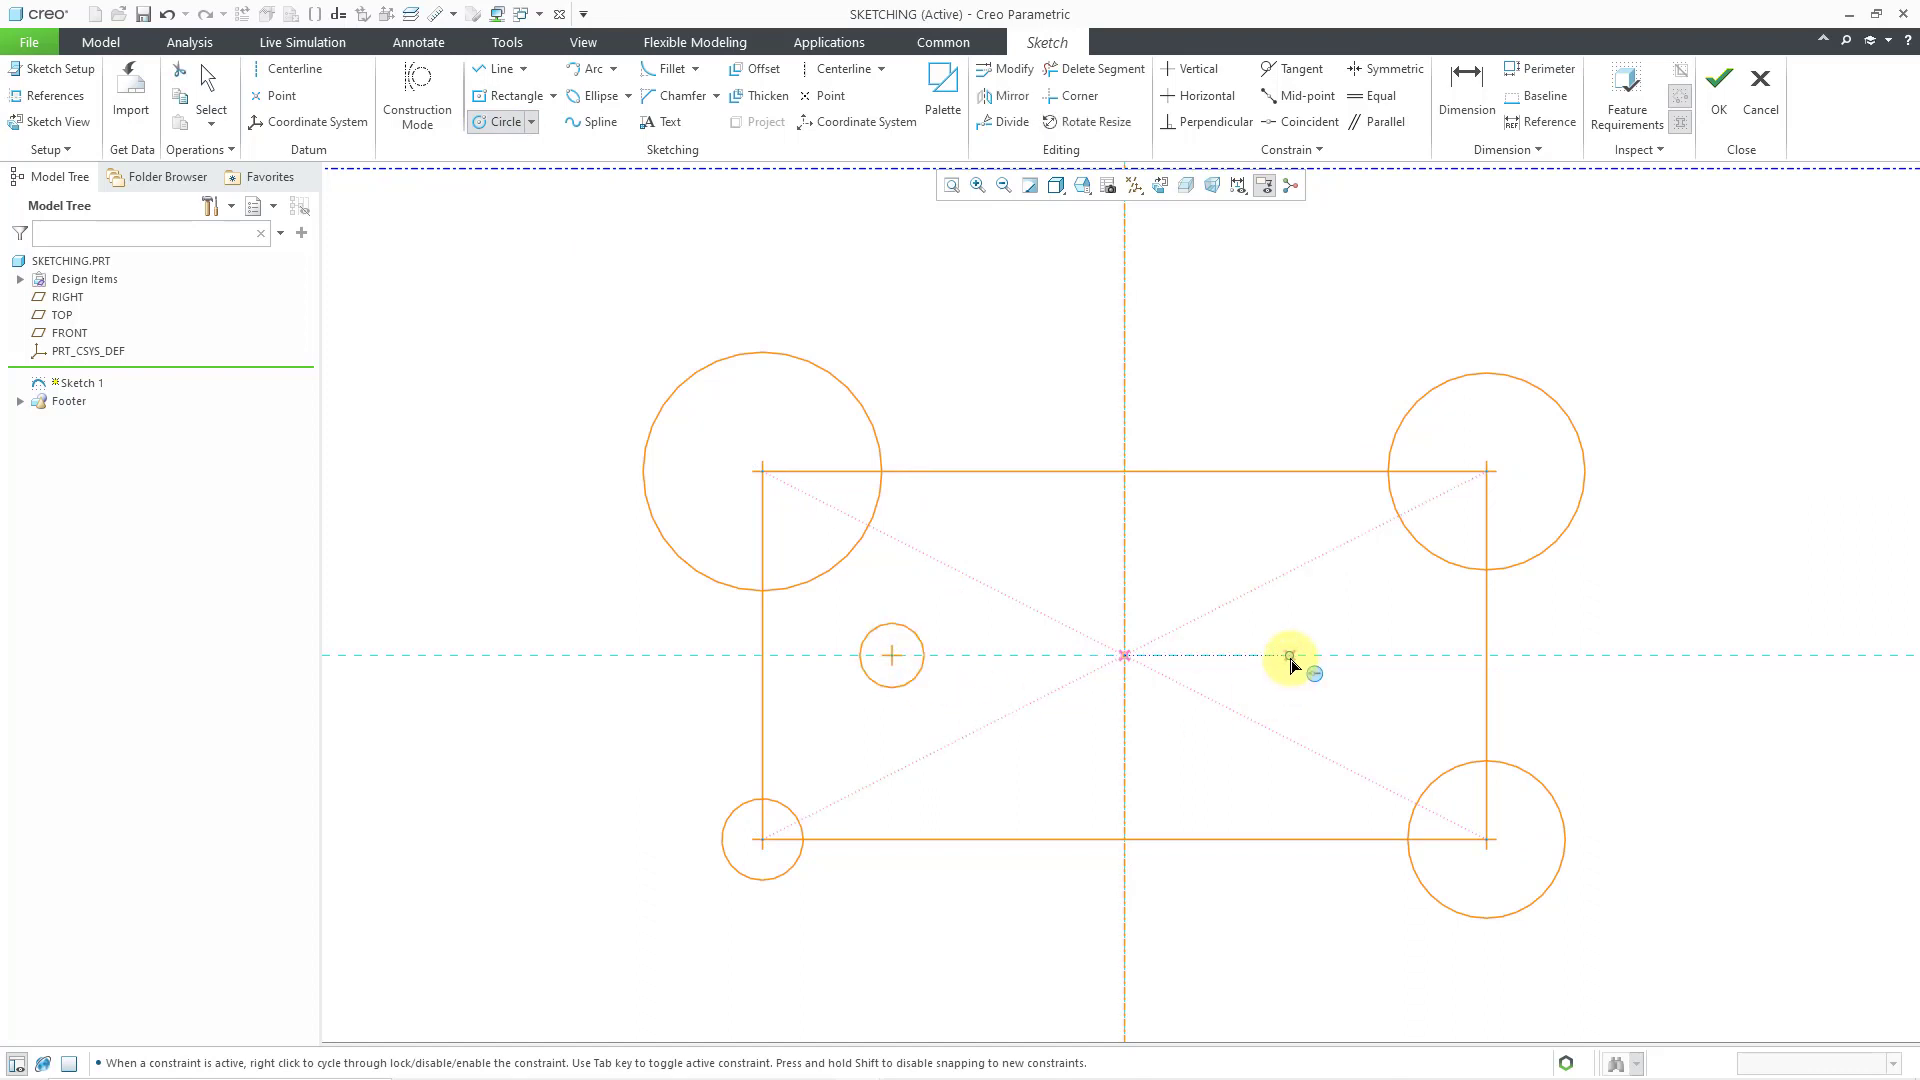
click(1290, 656)
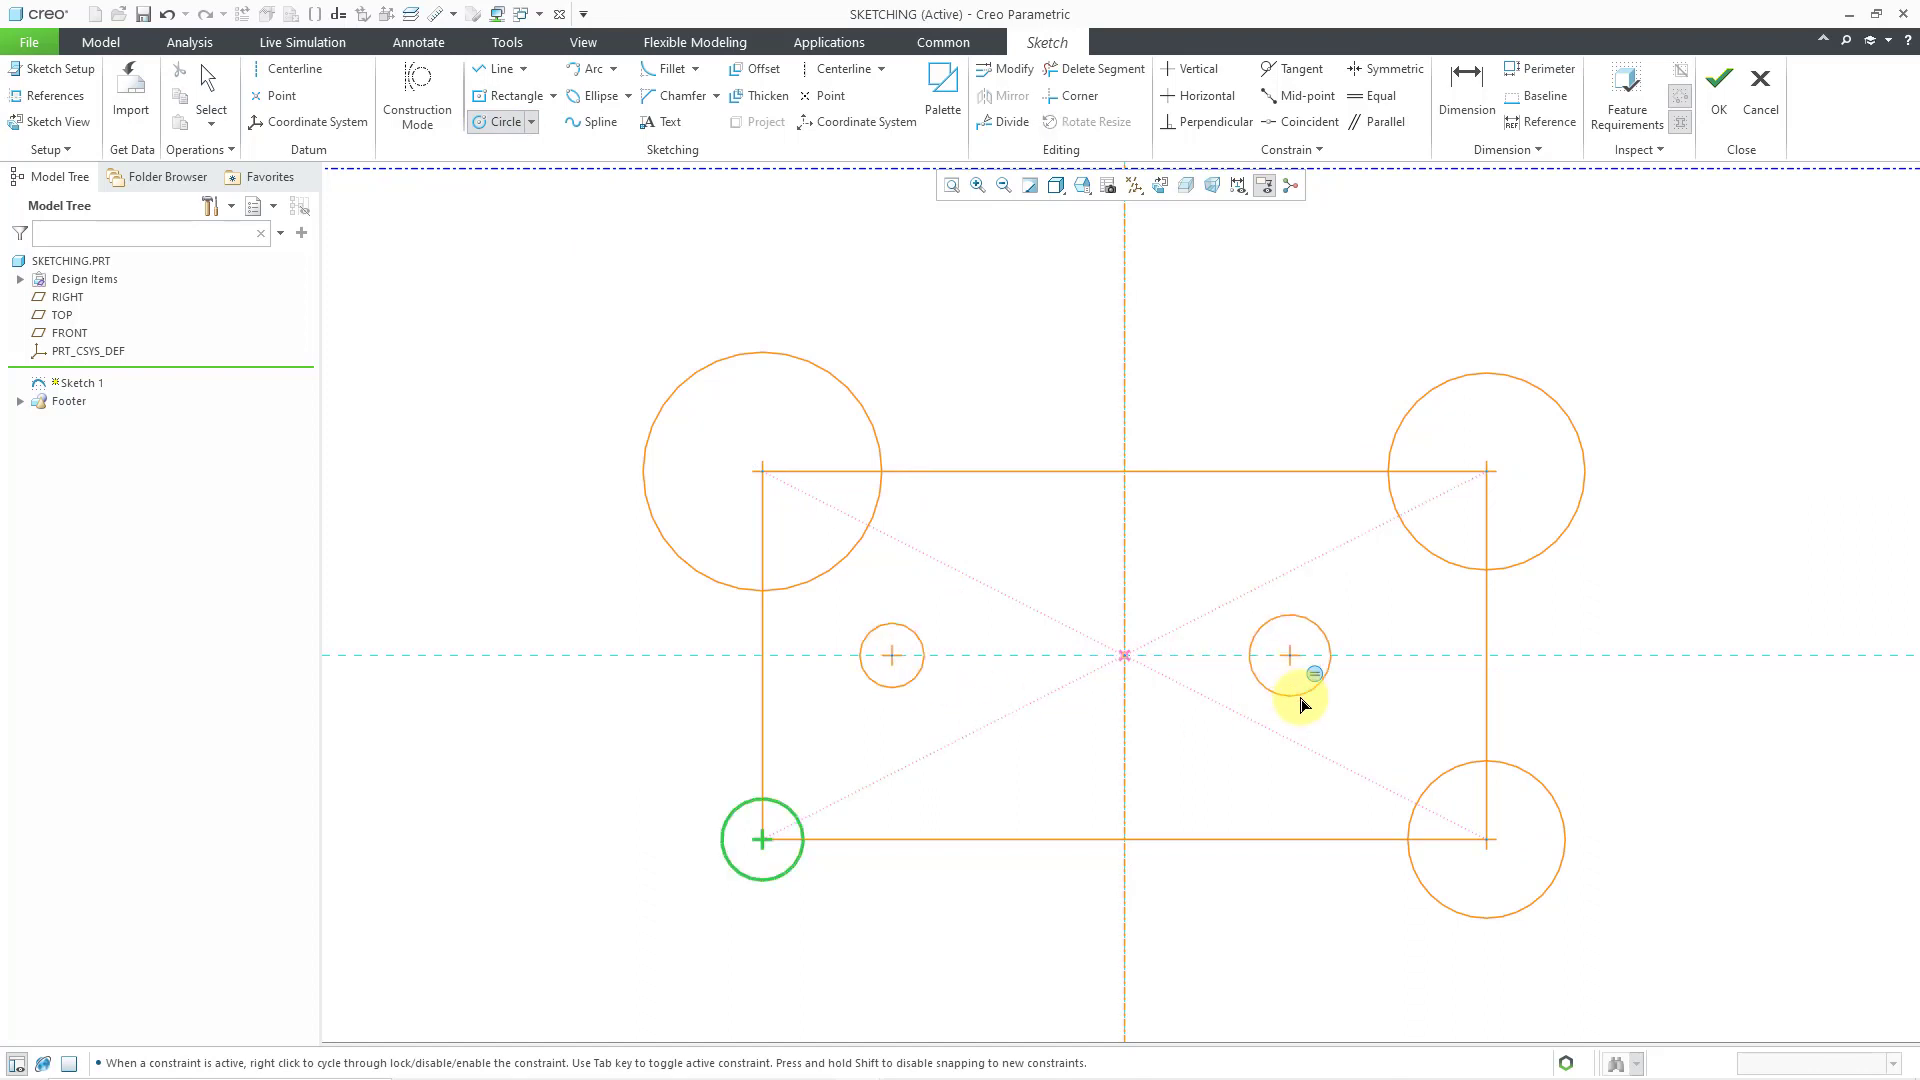
click(1296, 693)
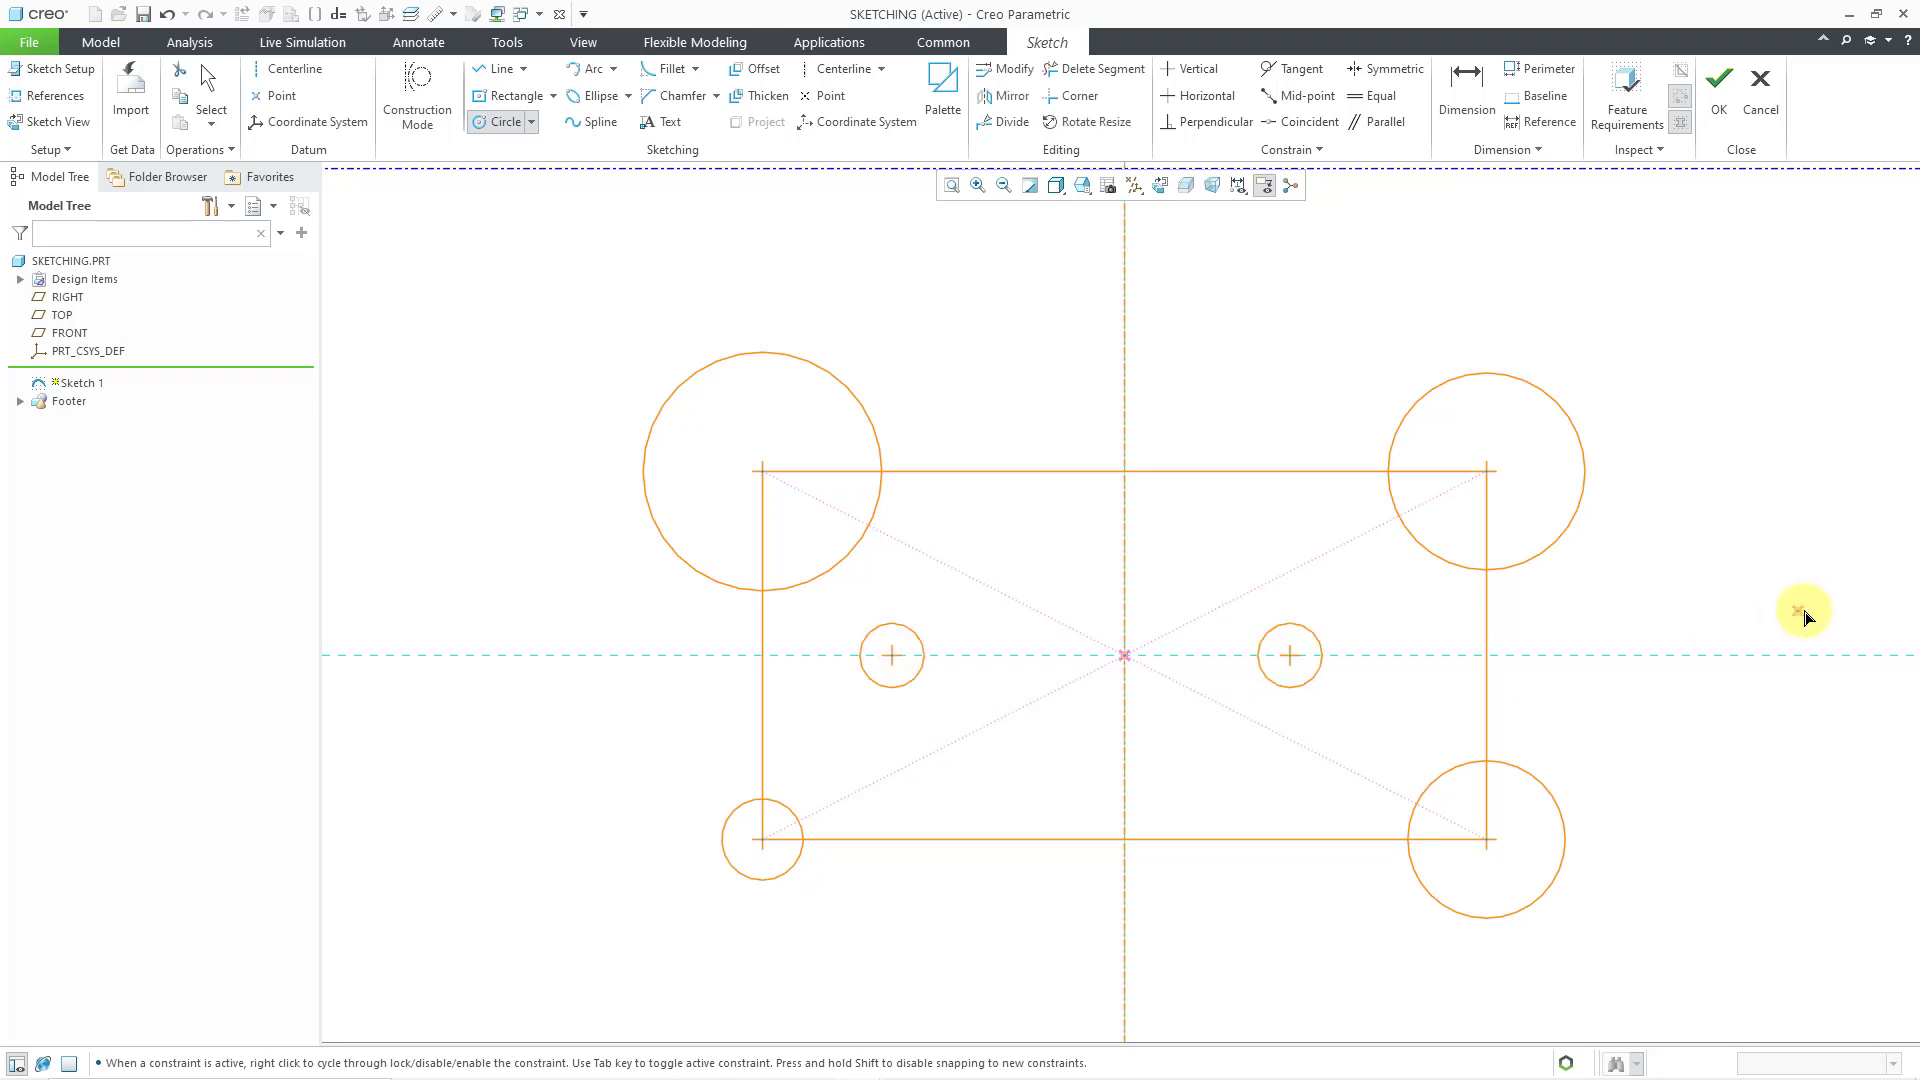
middle_click(1714, 583)
click(1708, 576)
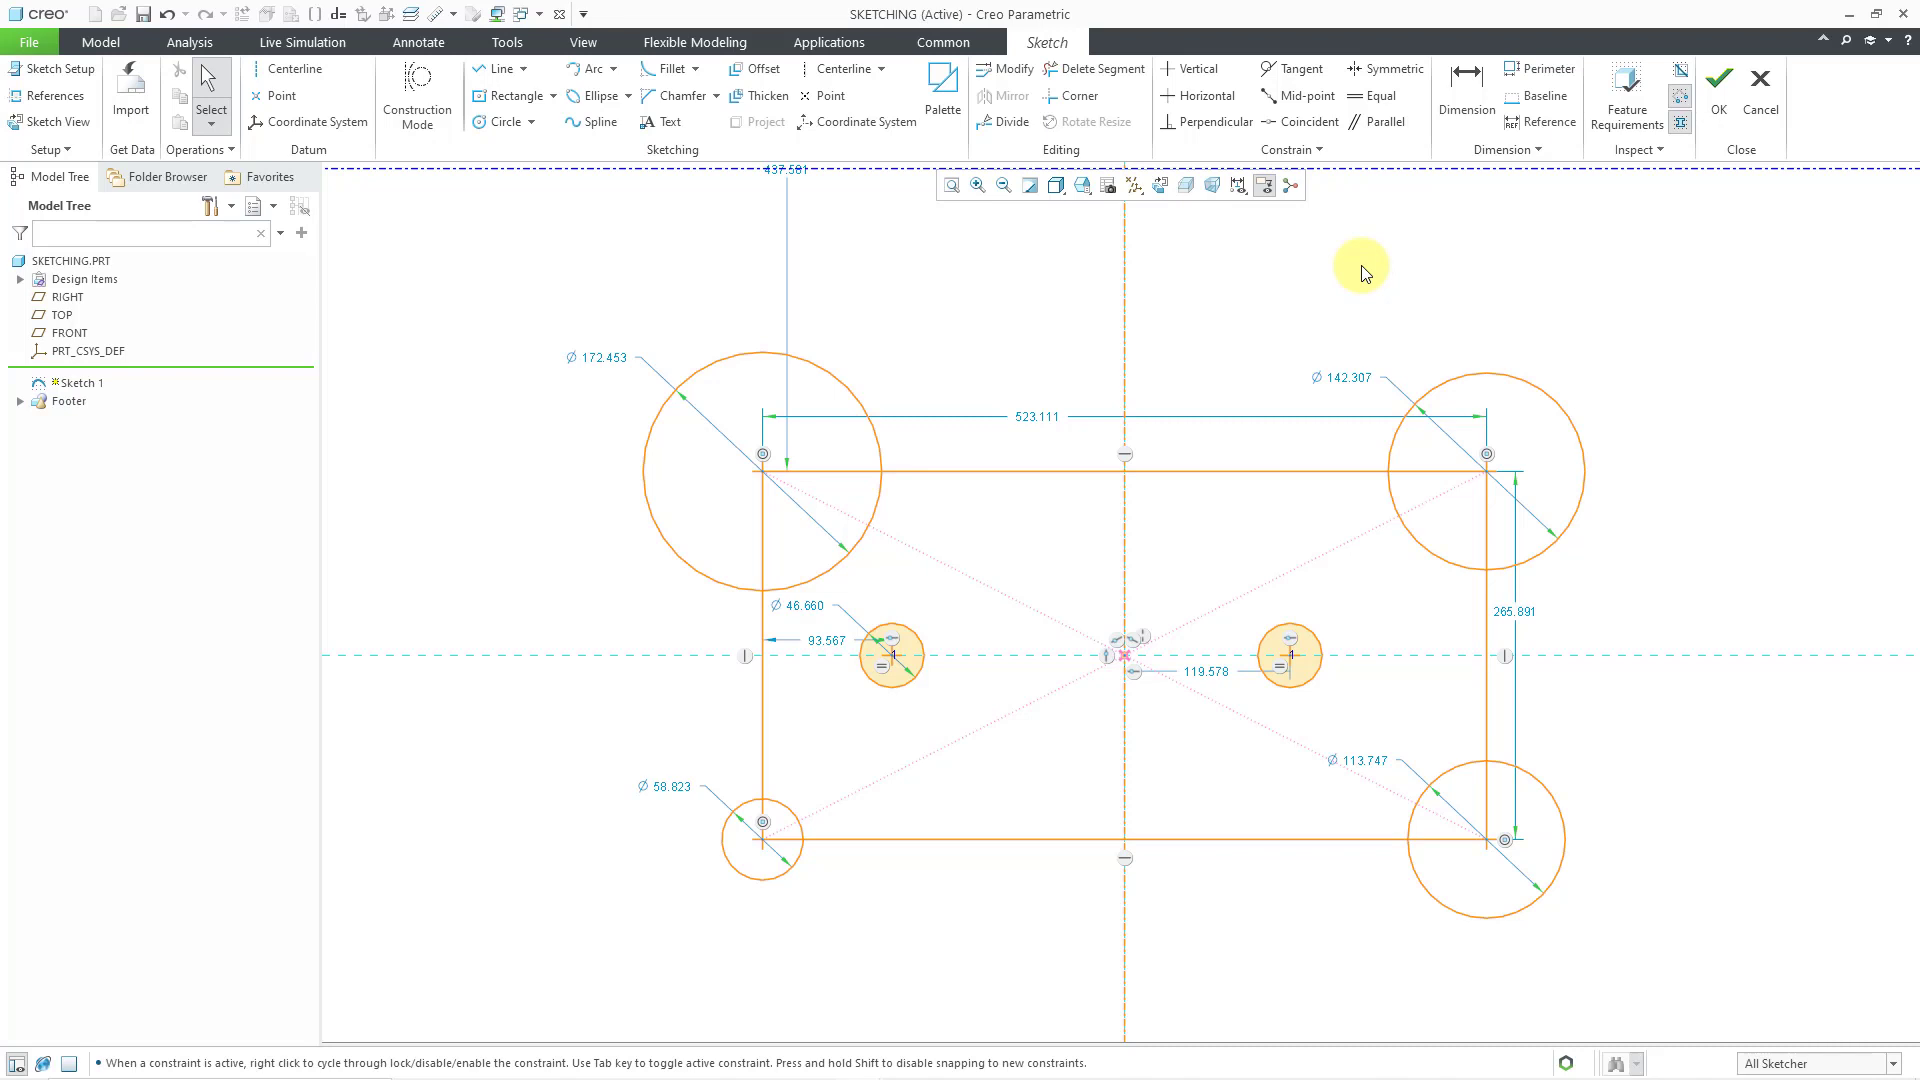
- Apply an Equal constraint to the upper-right and upper-left corner circles
click(1376, 100)
click(1486, 373)
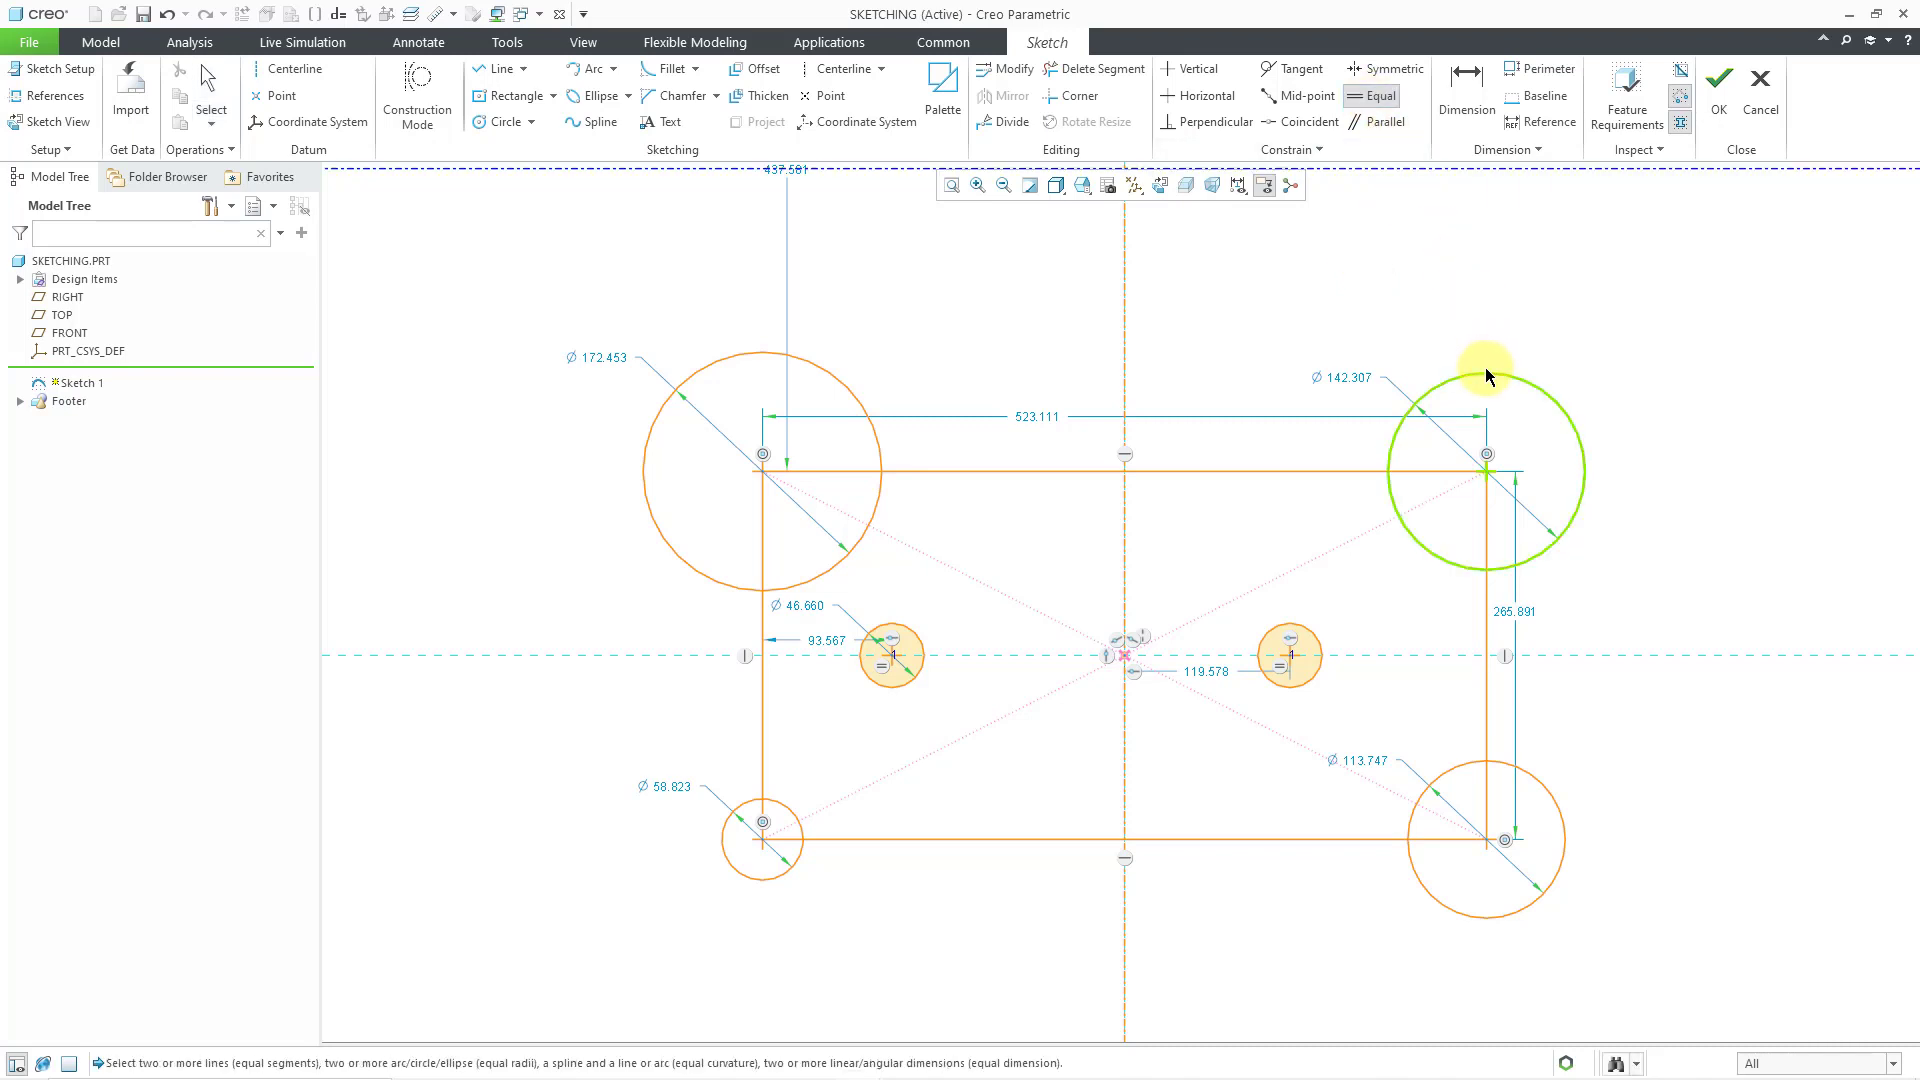
click(805, 366)
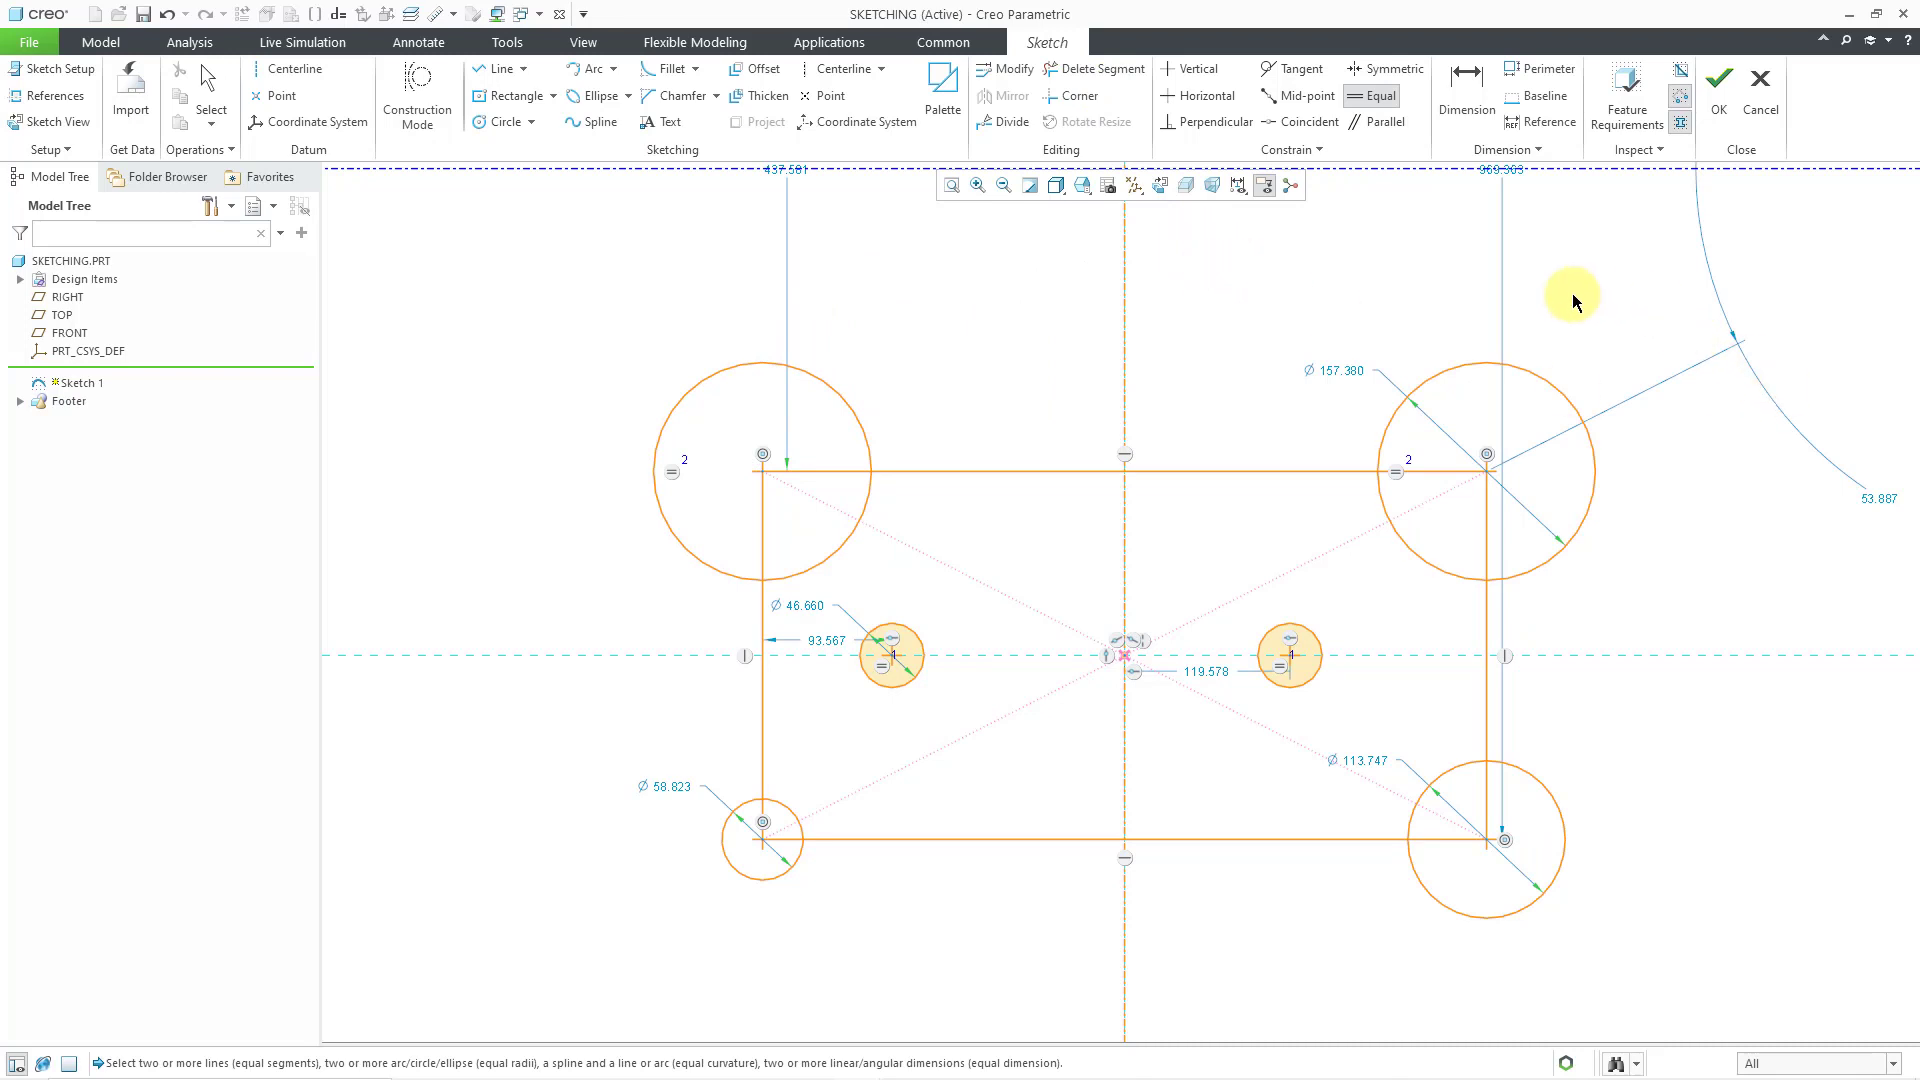
middle_click(1534, 284)
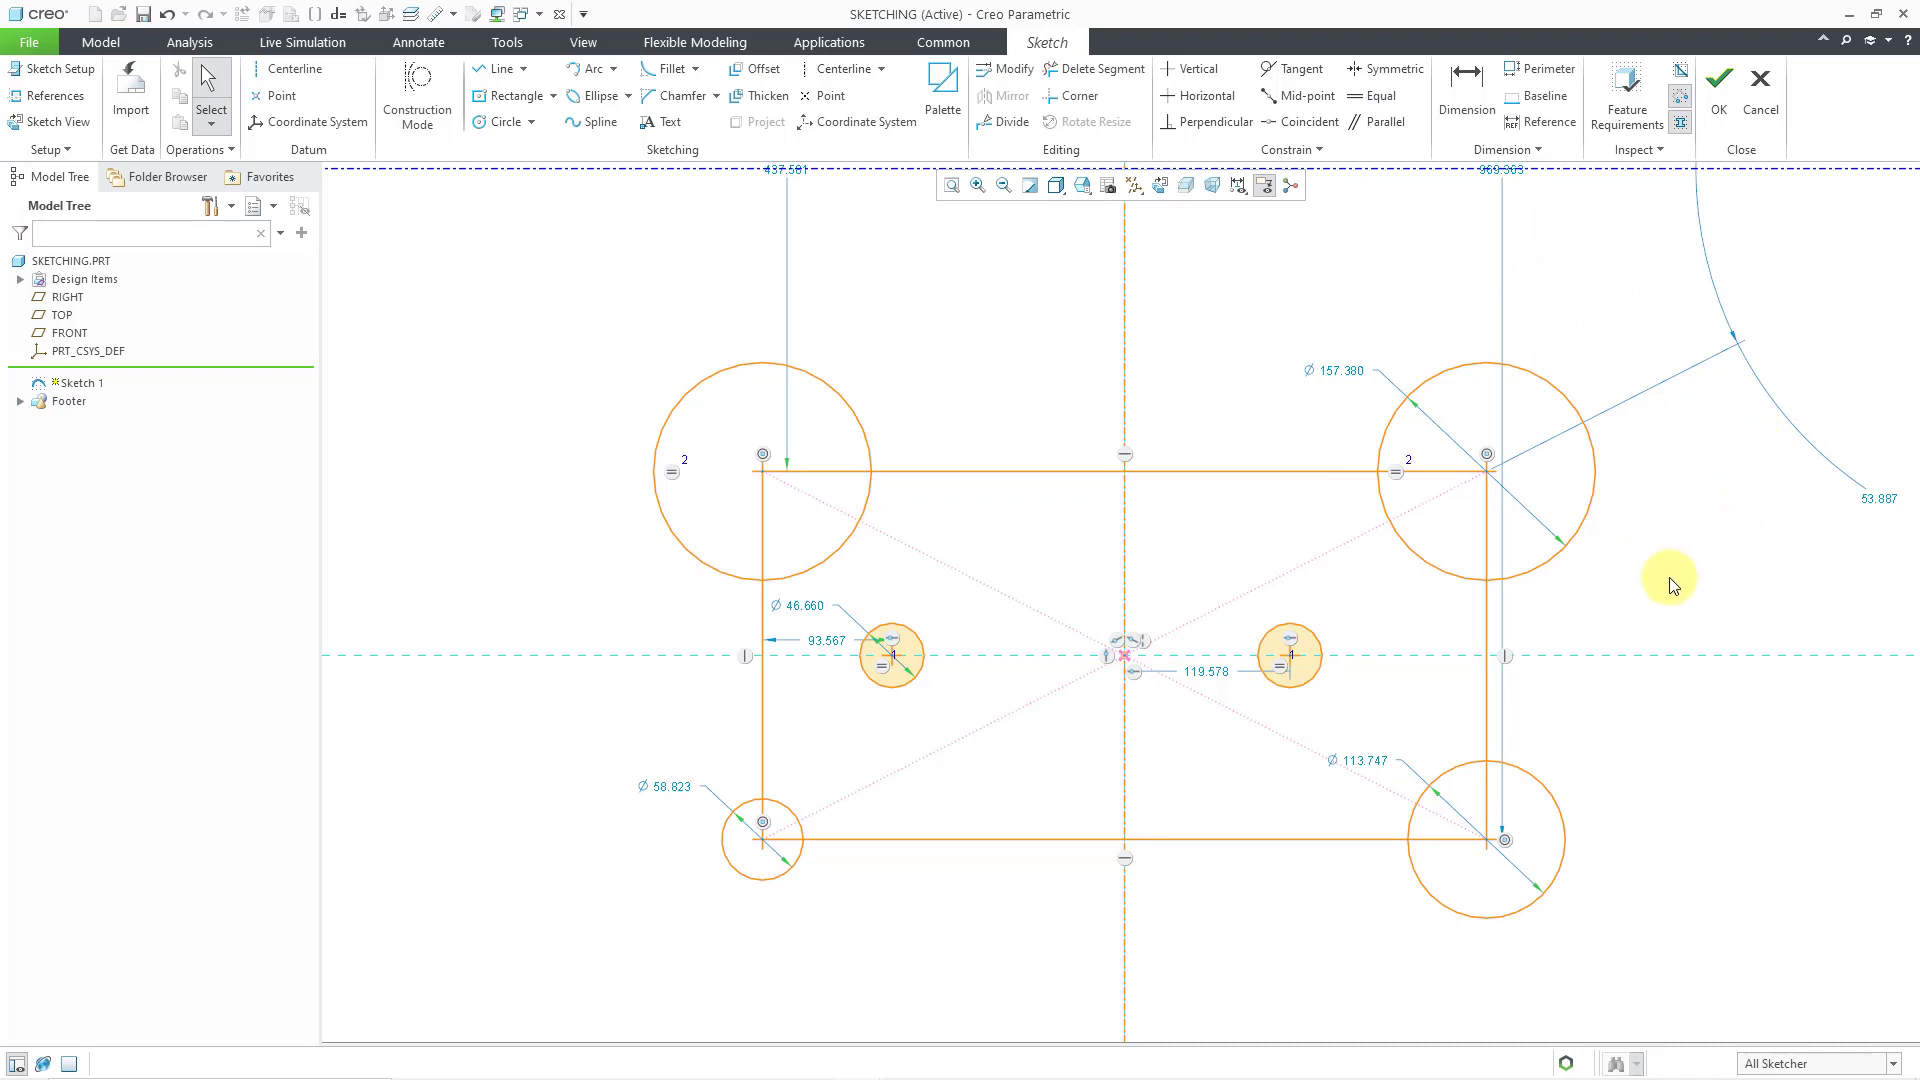
- Make the lower-right and lower-left corner circles equal in radius to the upper-right one
click(1524, 574)
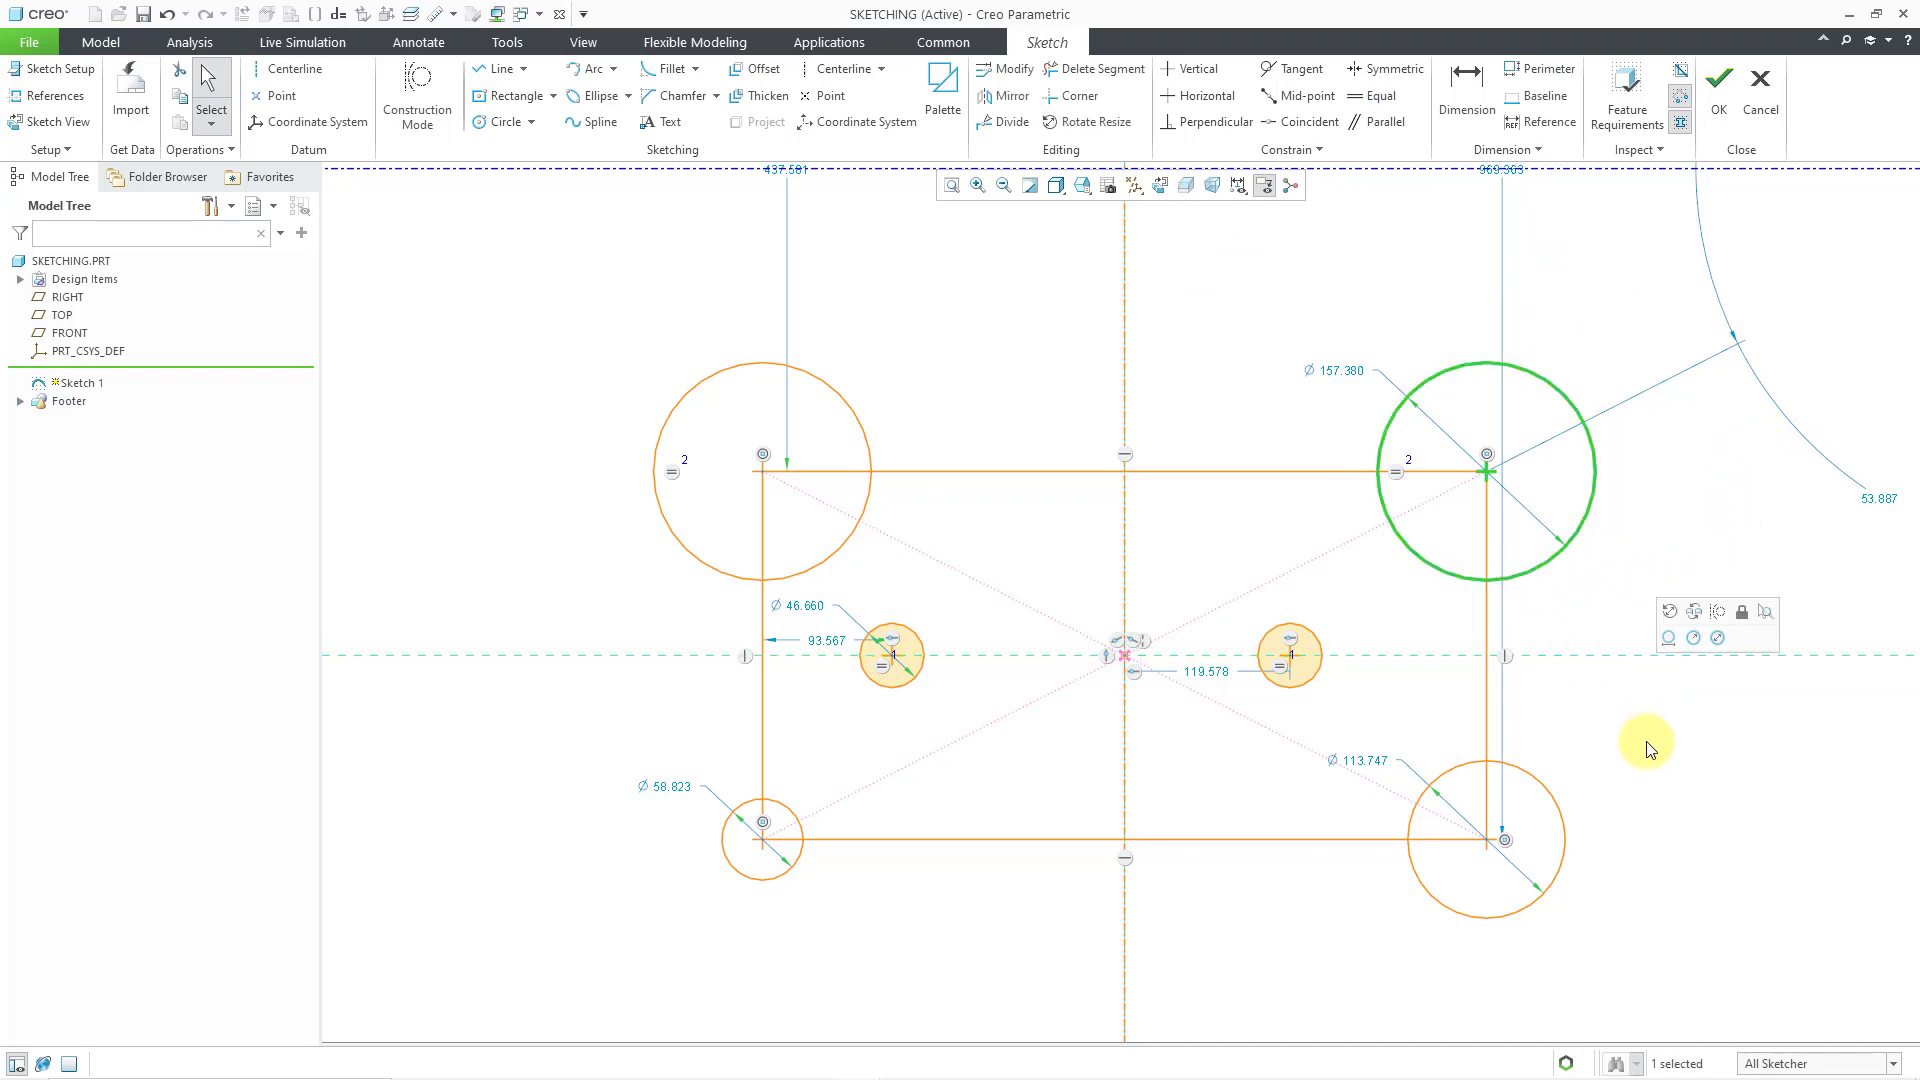
ctrl+click(1544, 783)
ctrl+click(748, 876)
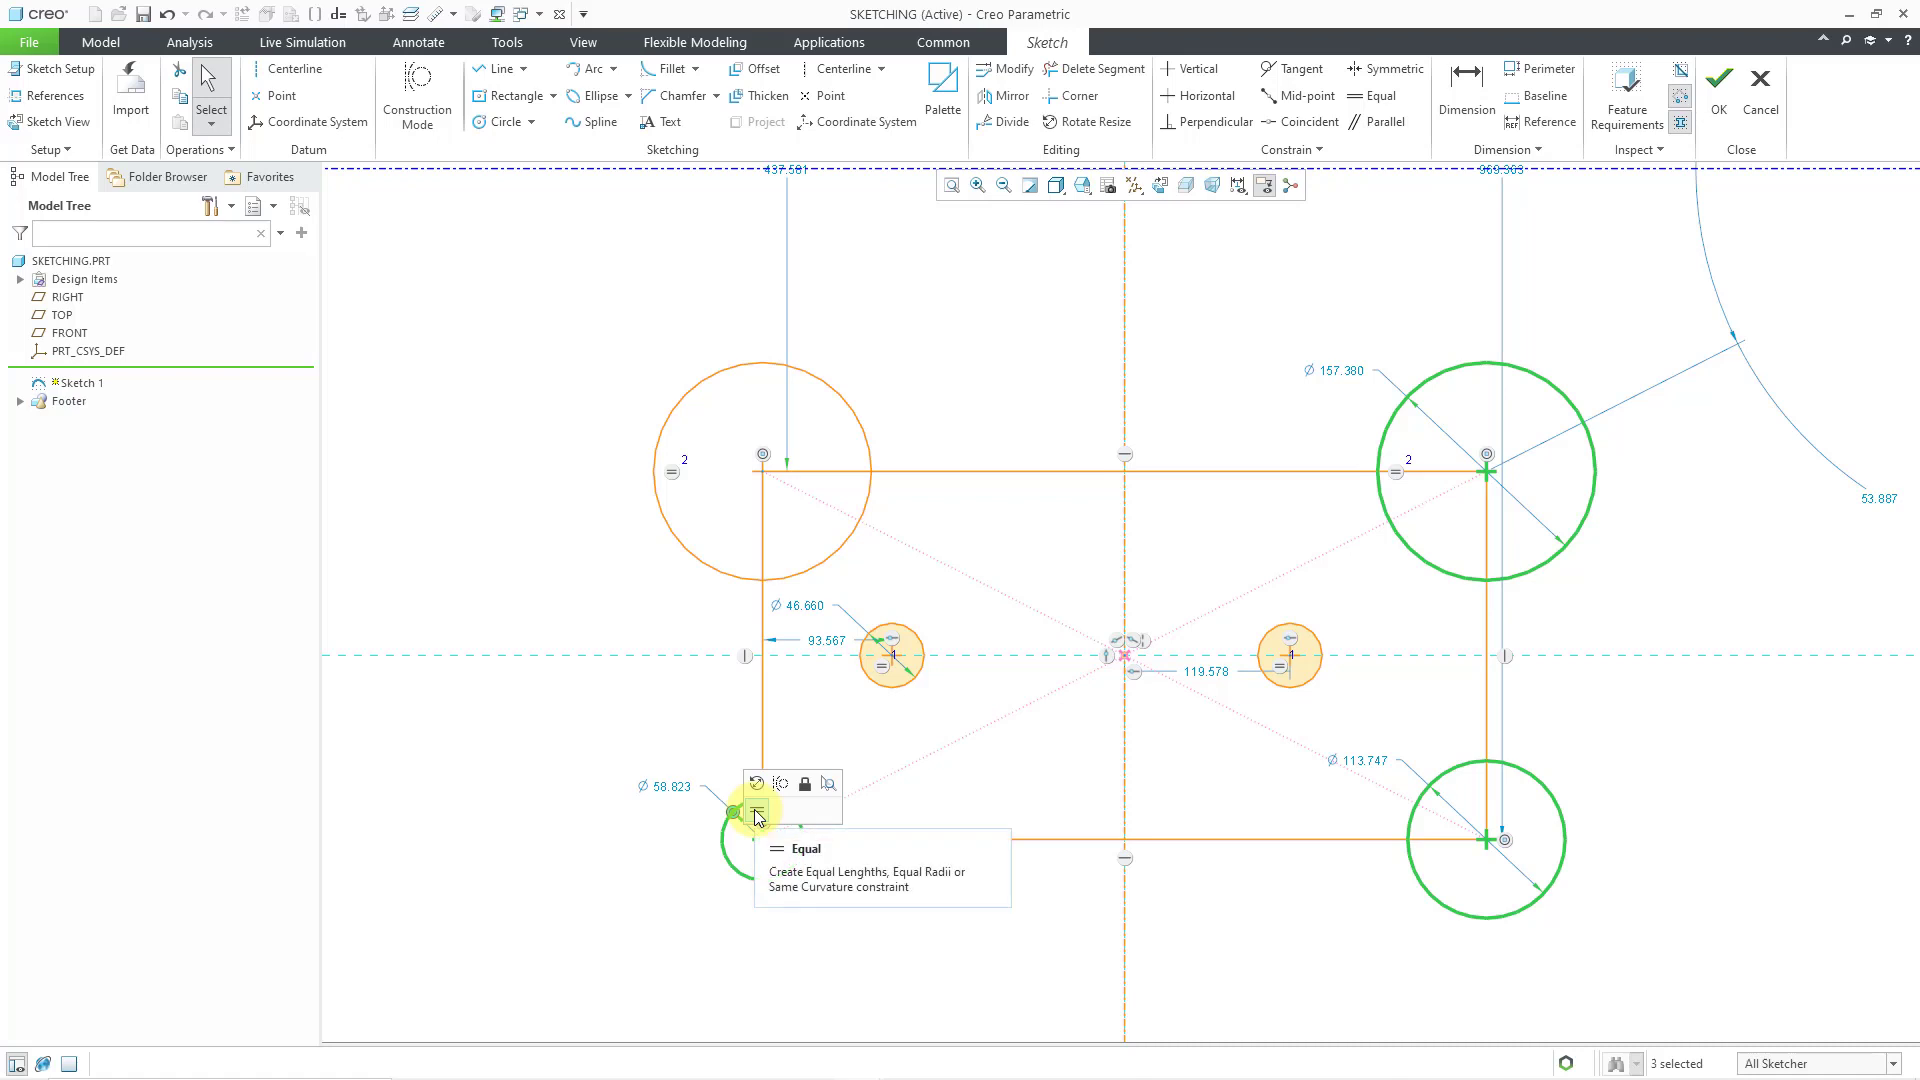
click(757, 814)
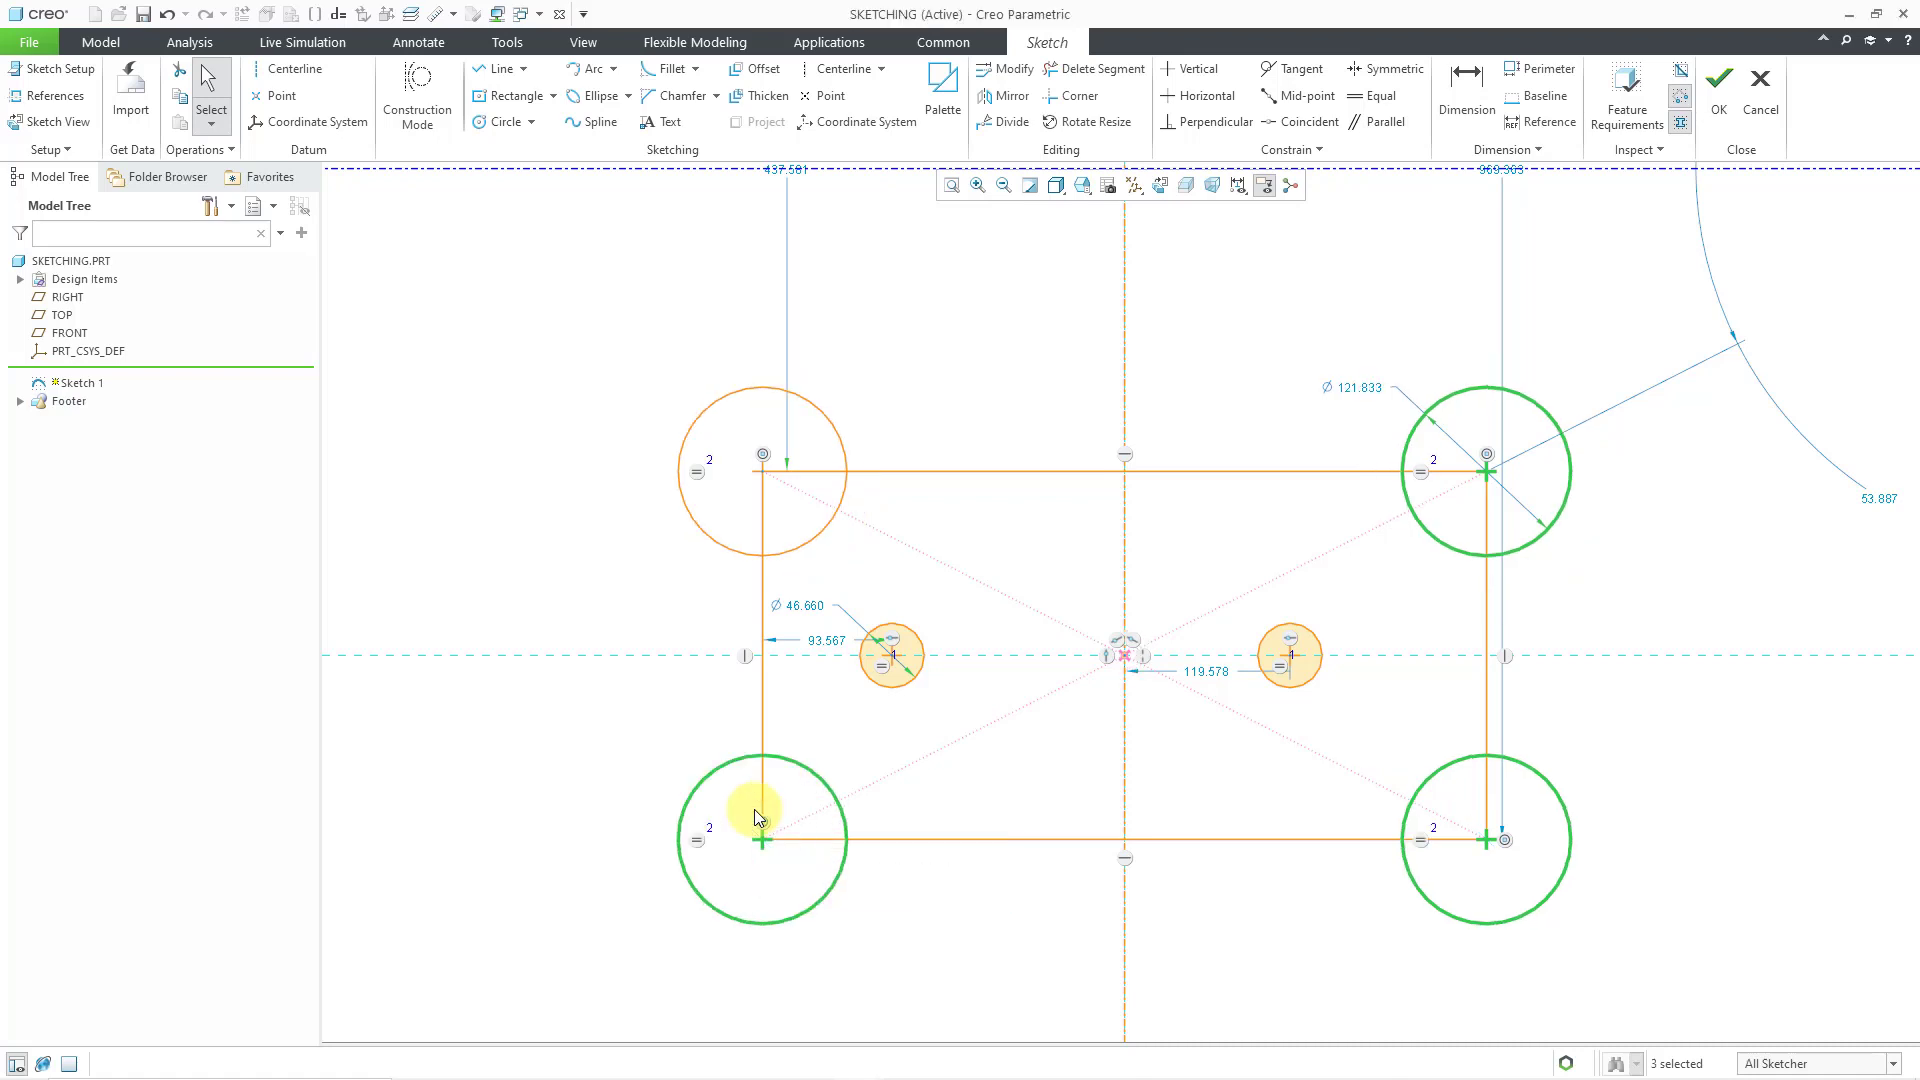
click(1580, 728)
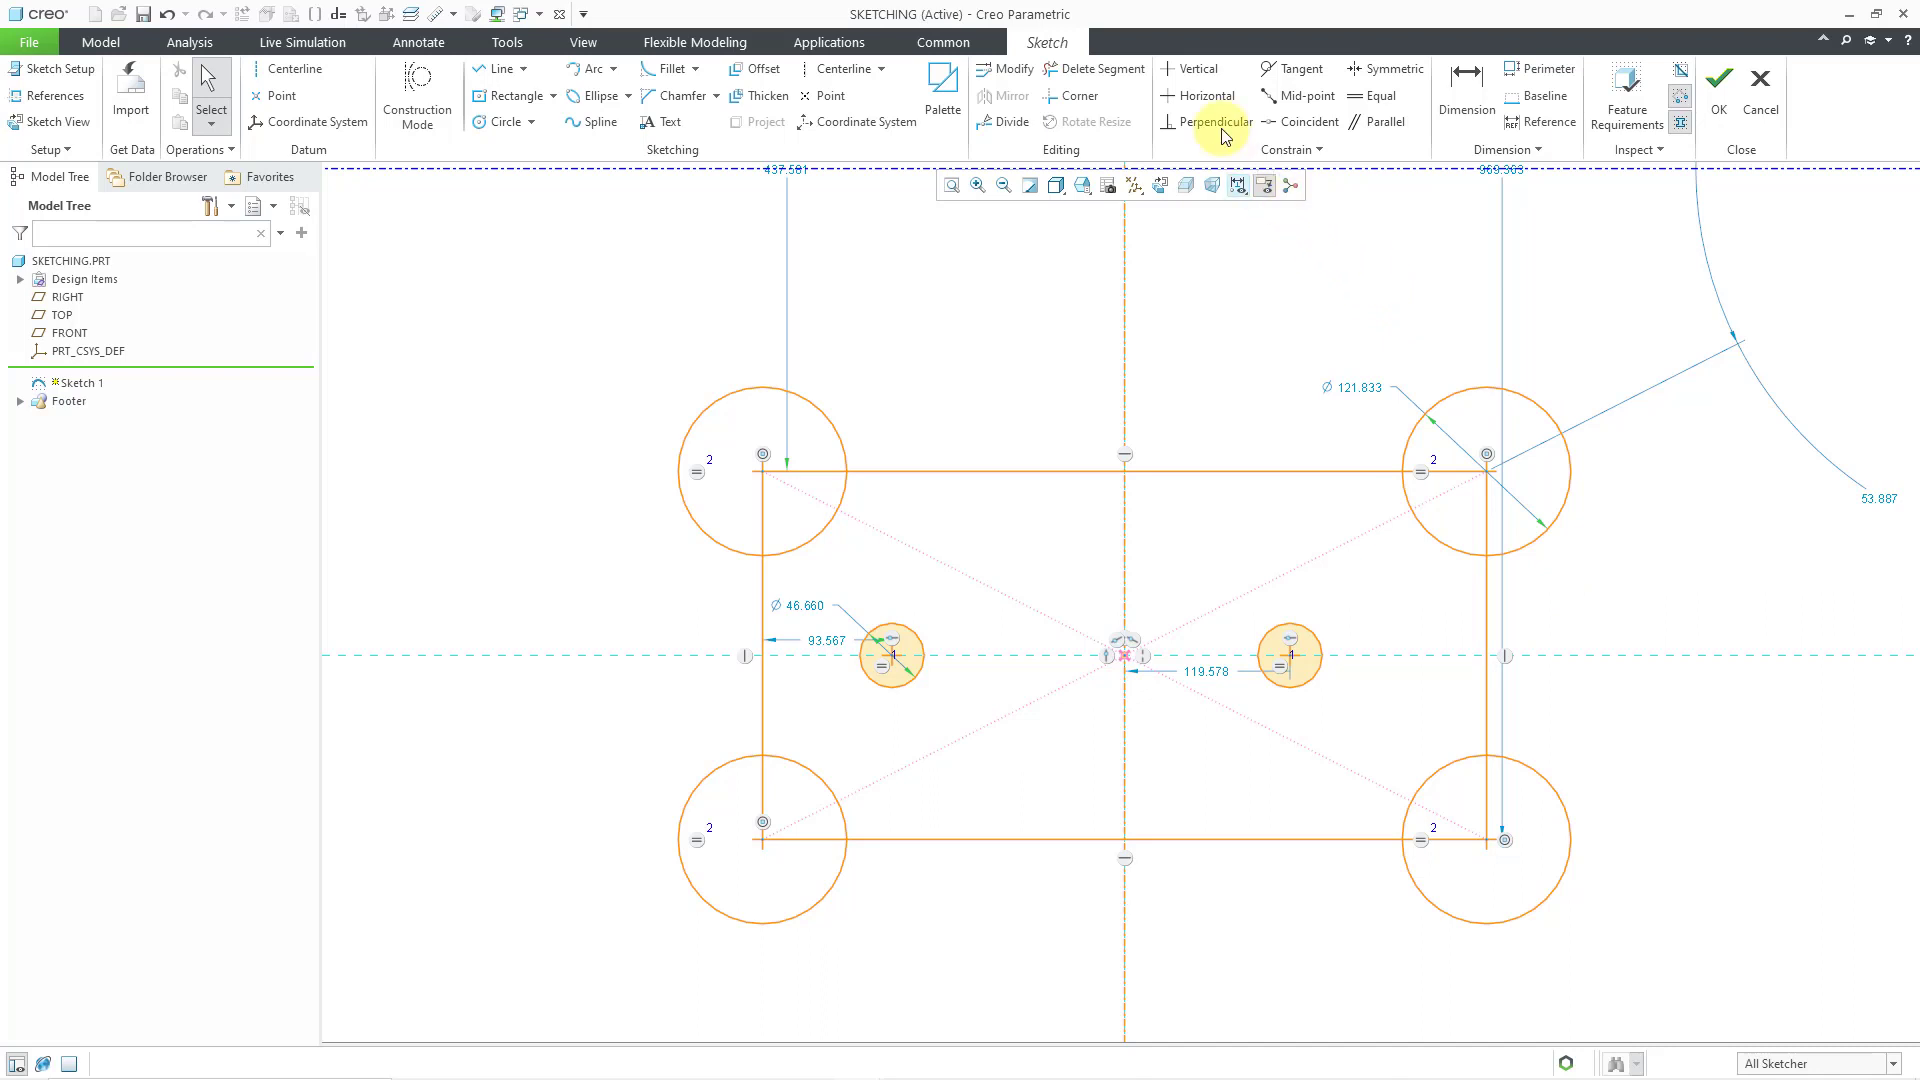
- Make the centers of the two small inner circles symmetric about the vertical centerline
click(1208, 72)
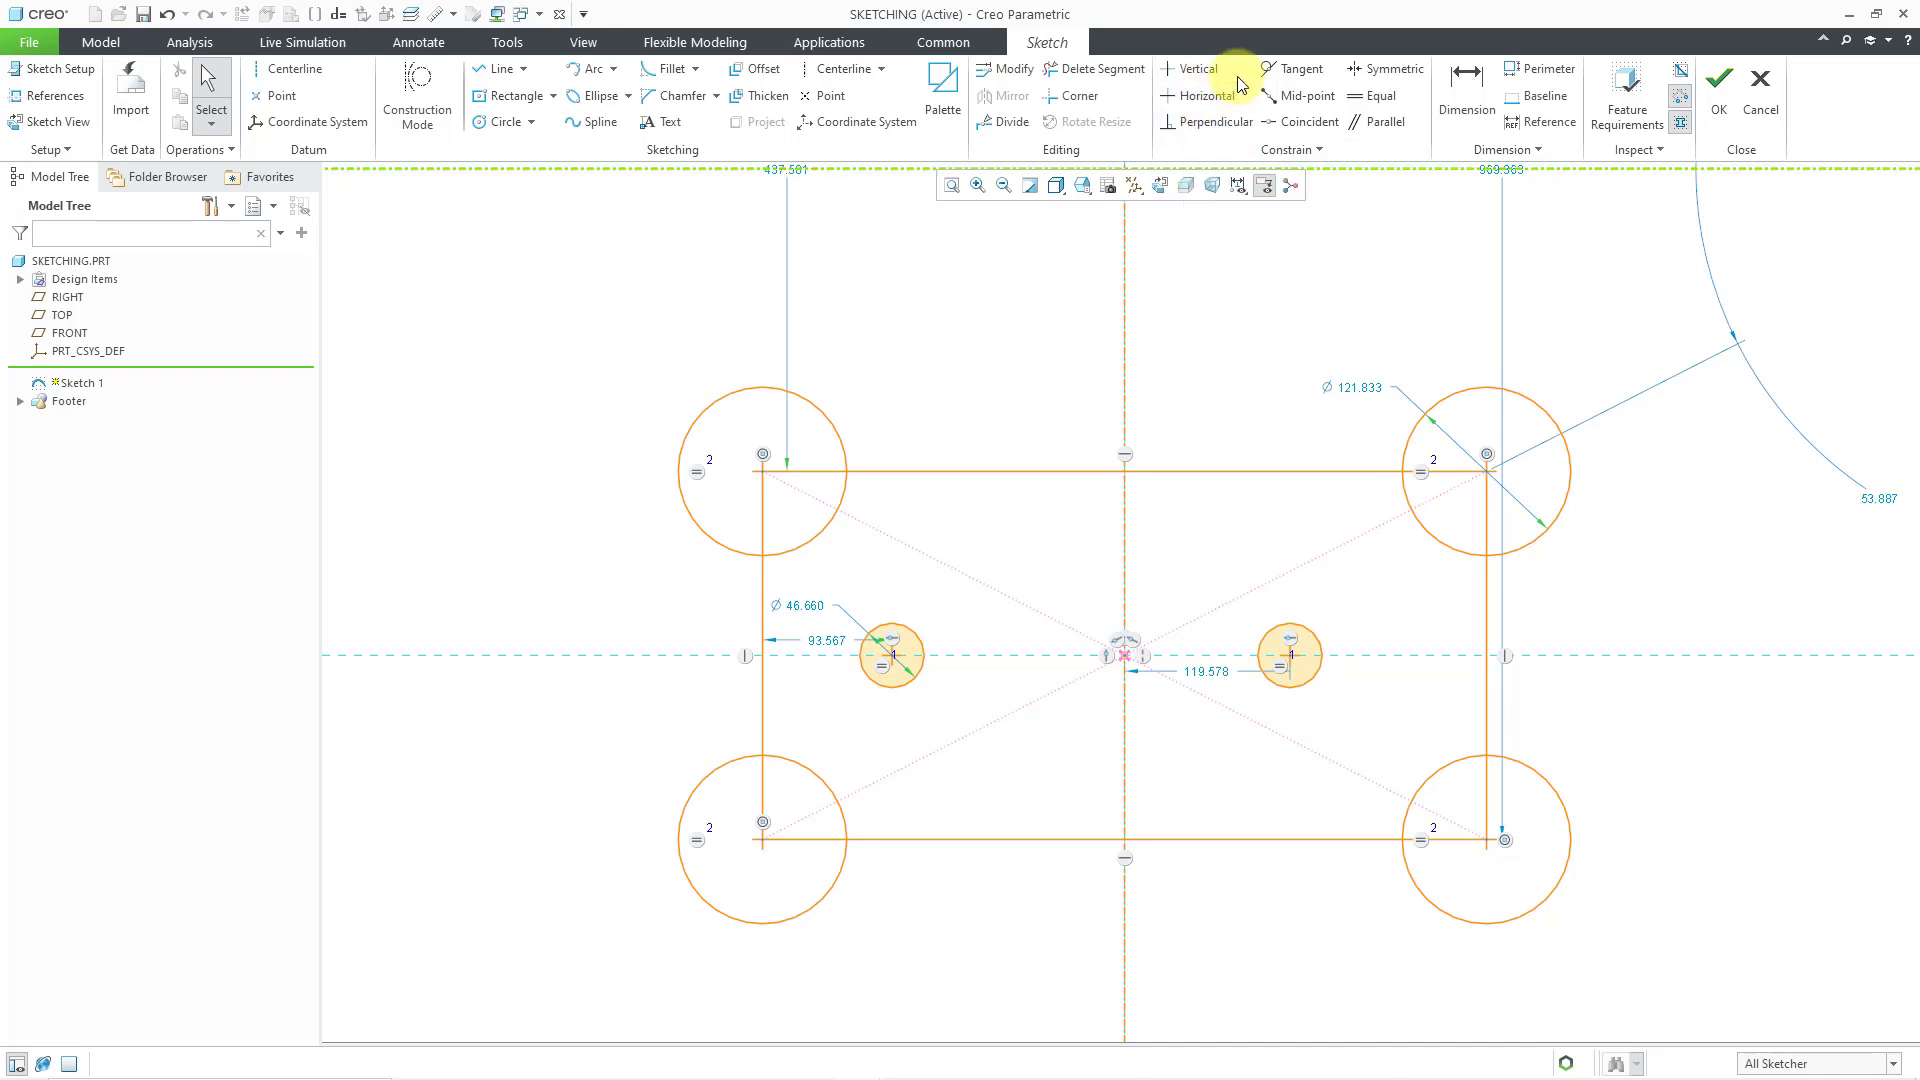
click(1378, 80)
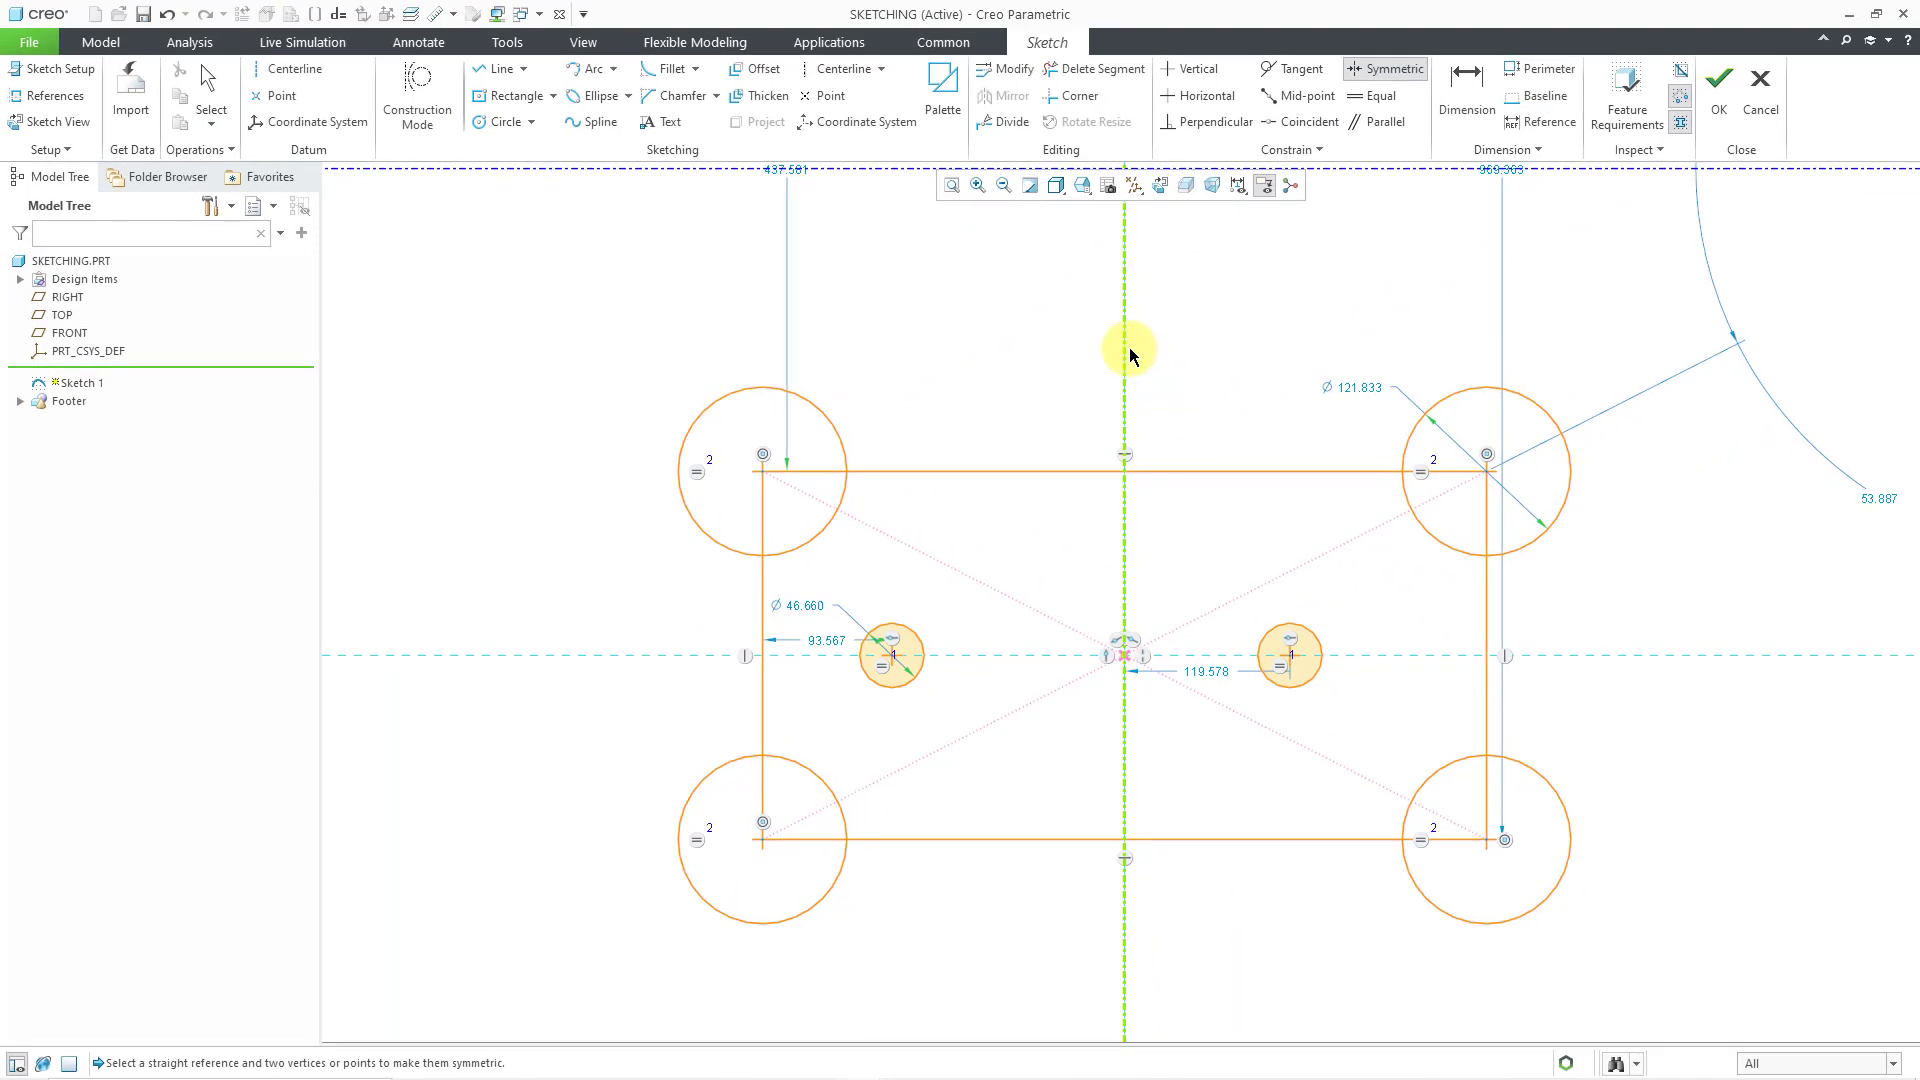
click(1130, 346)
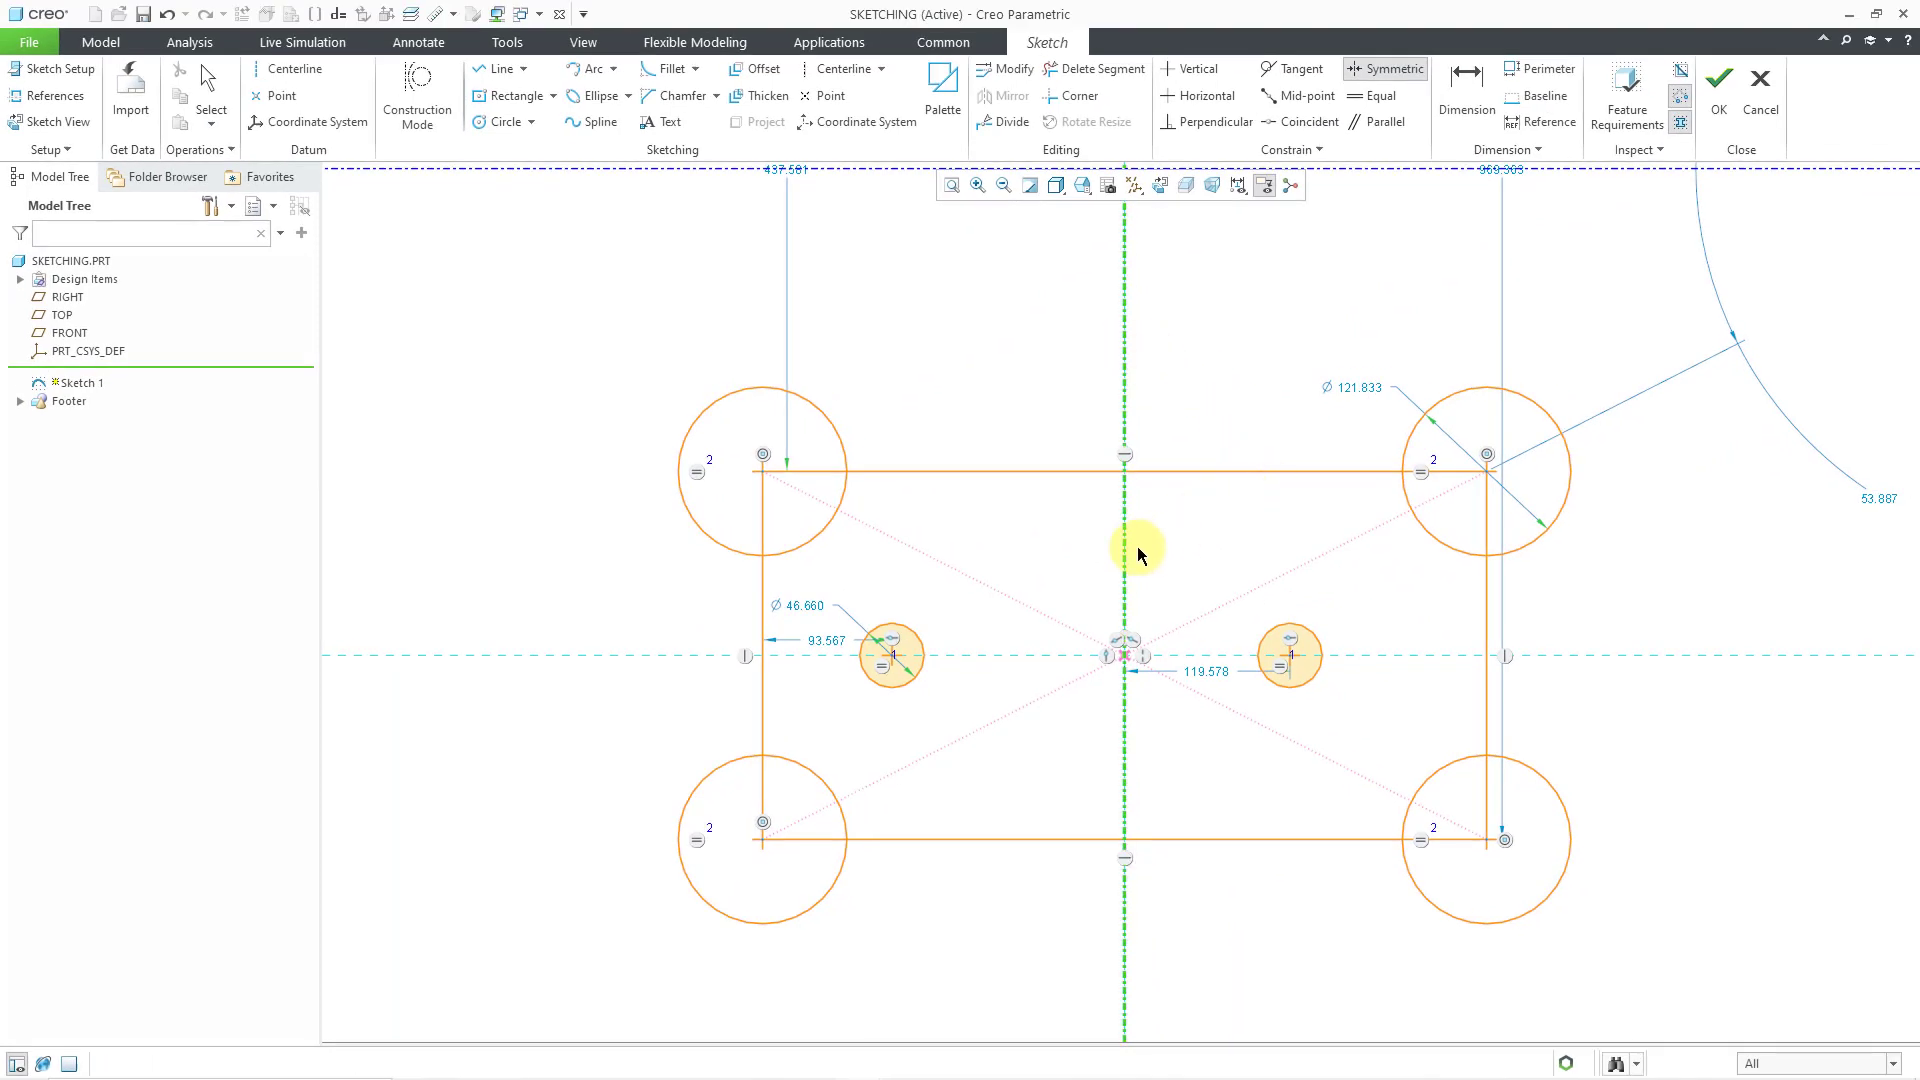
click(904, 660)
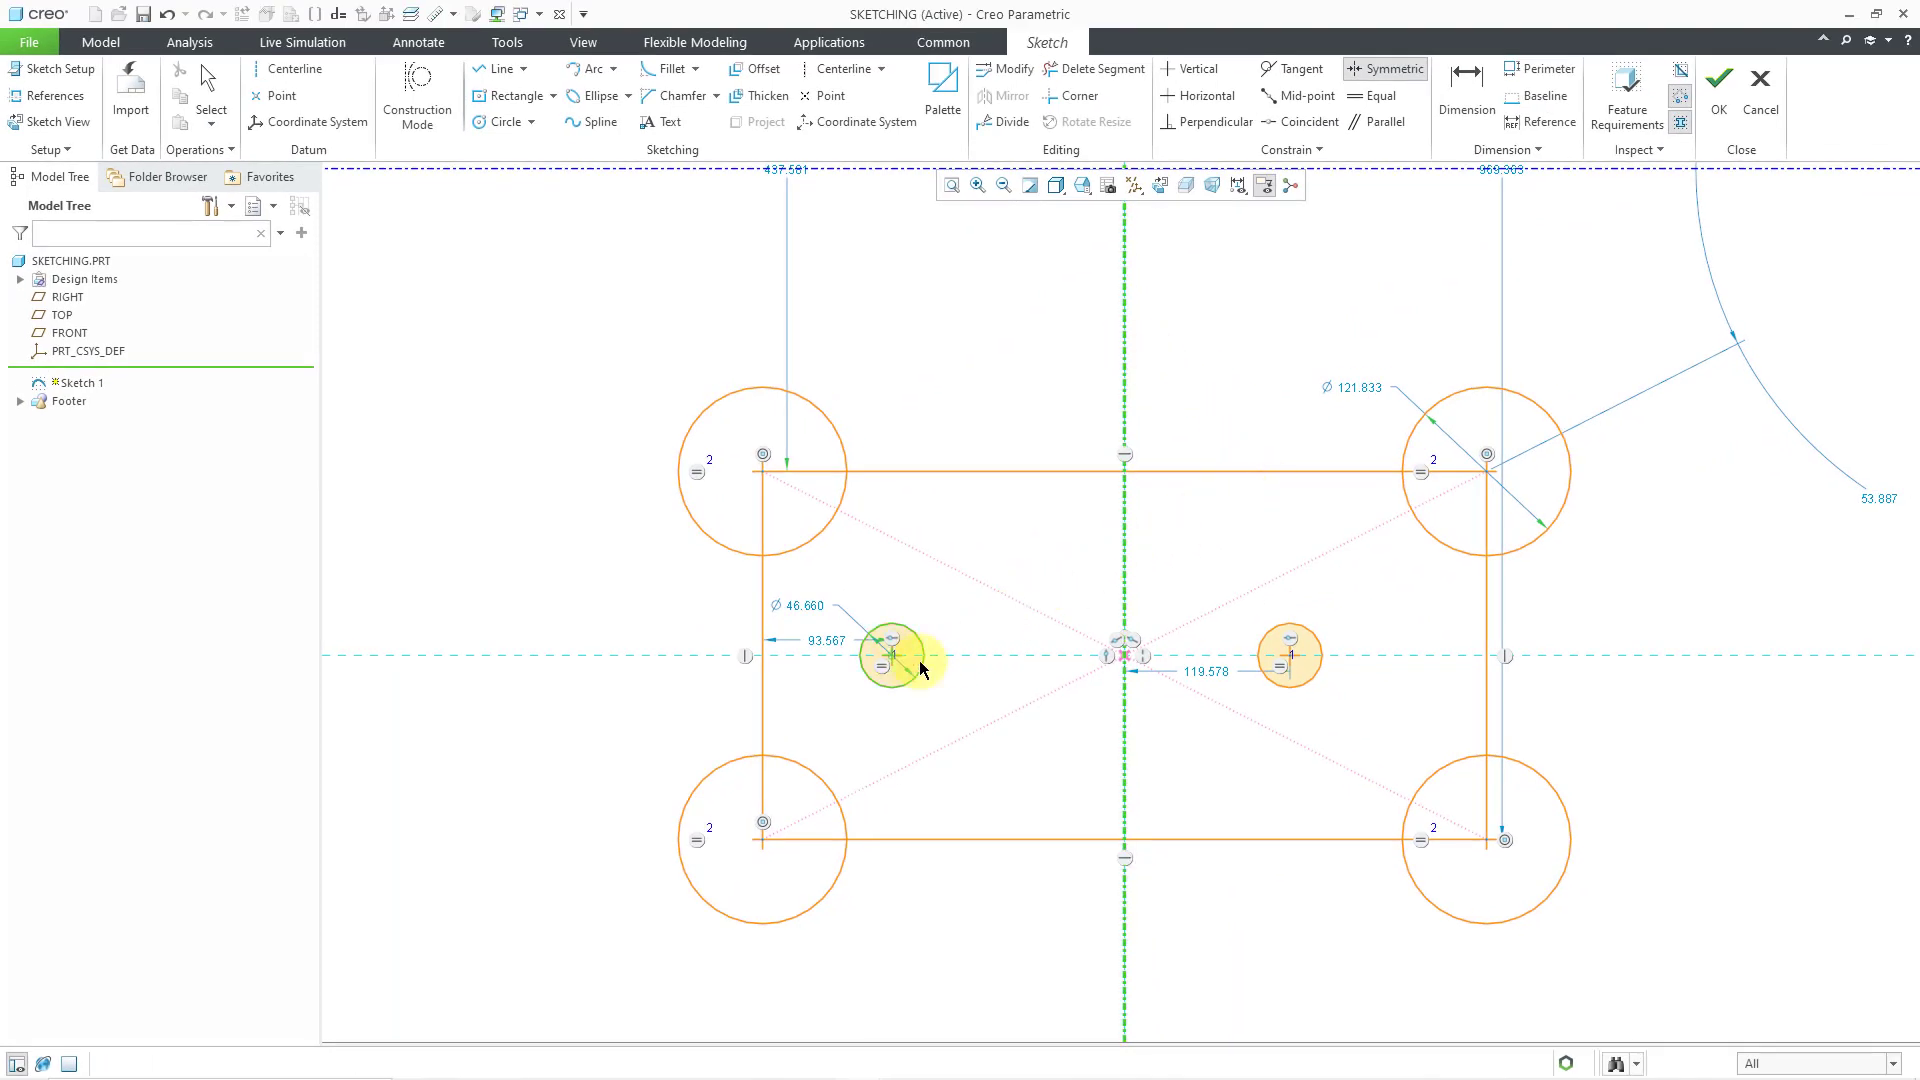
click(1290, 658)
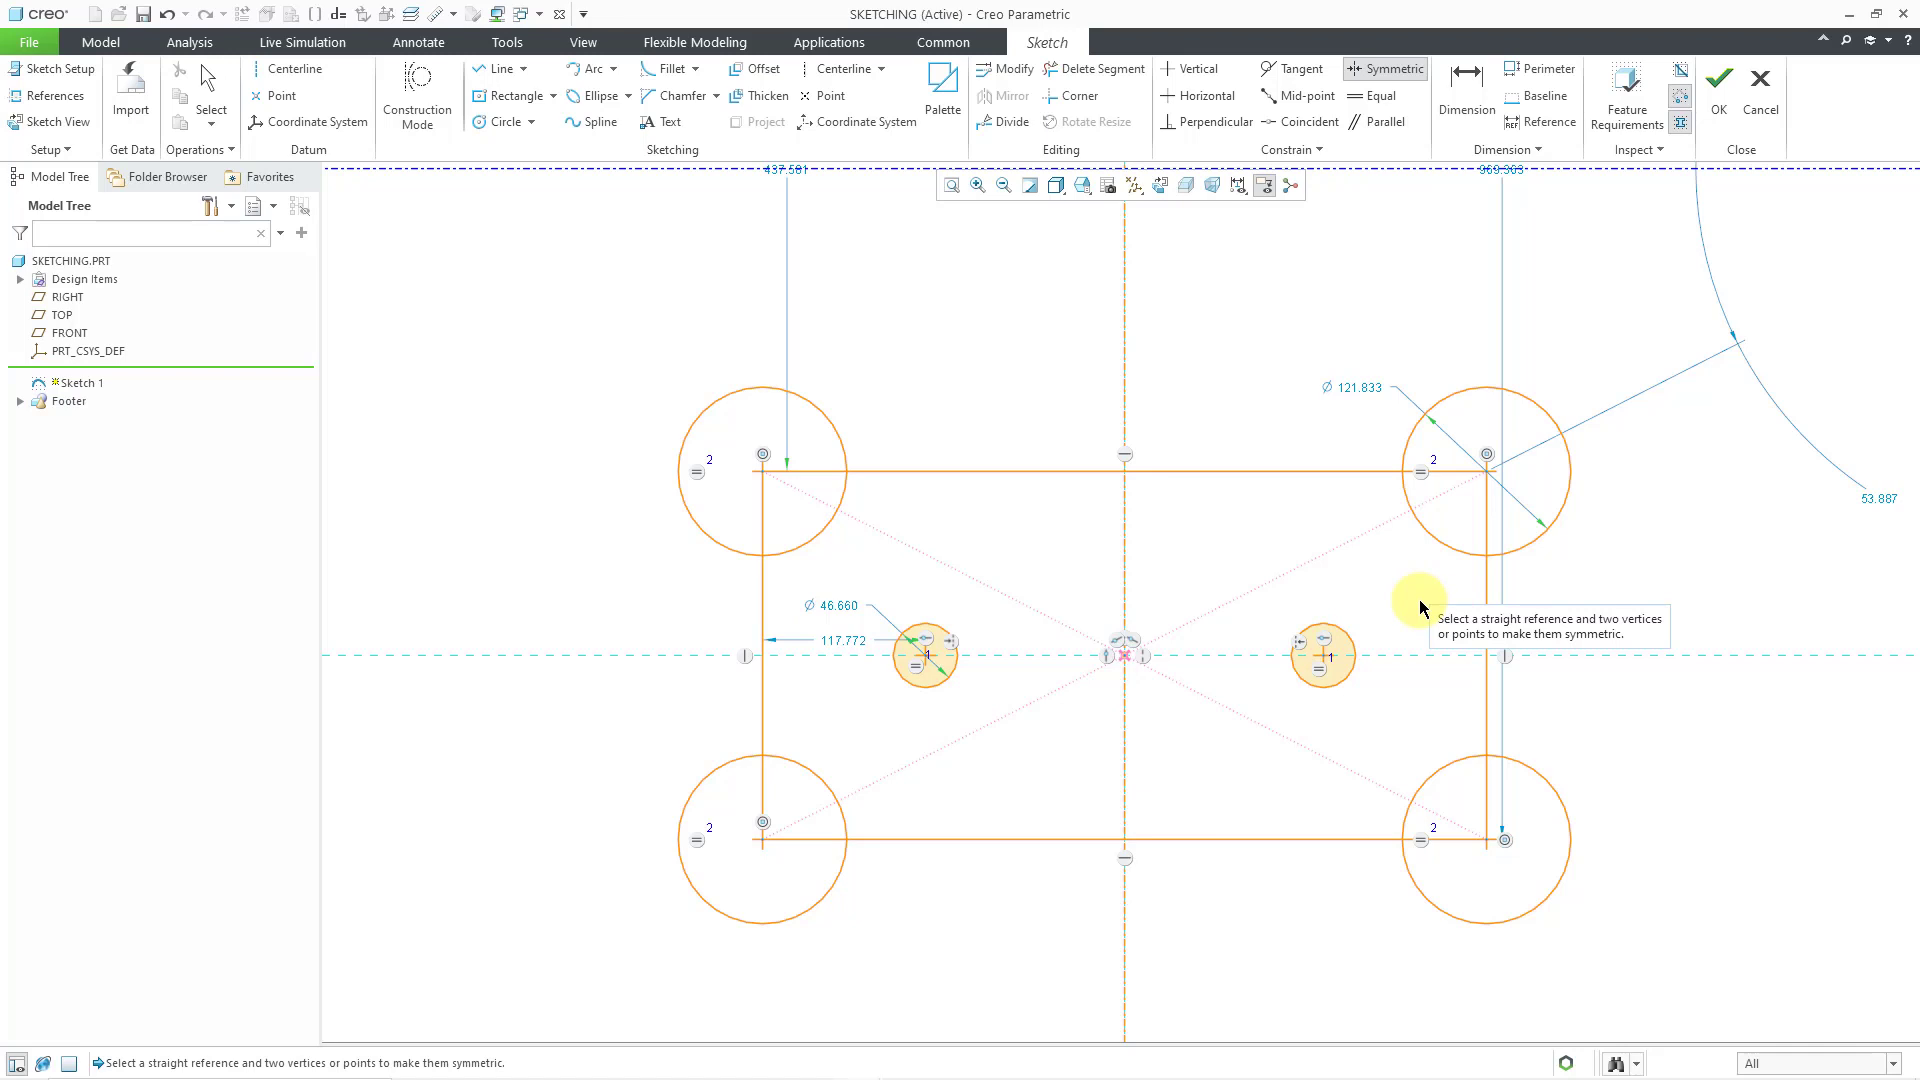
middle_click(1415, 605)
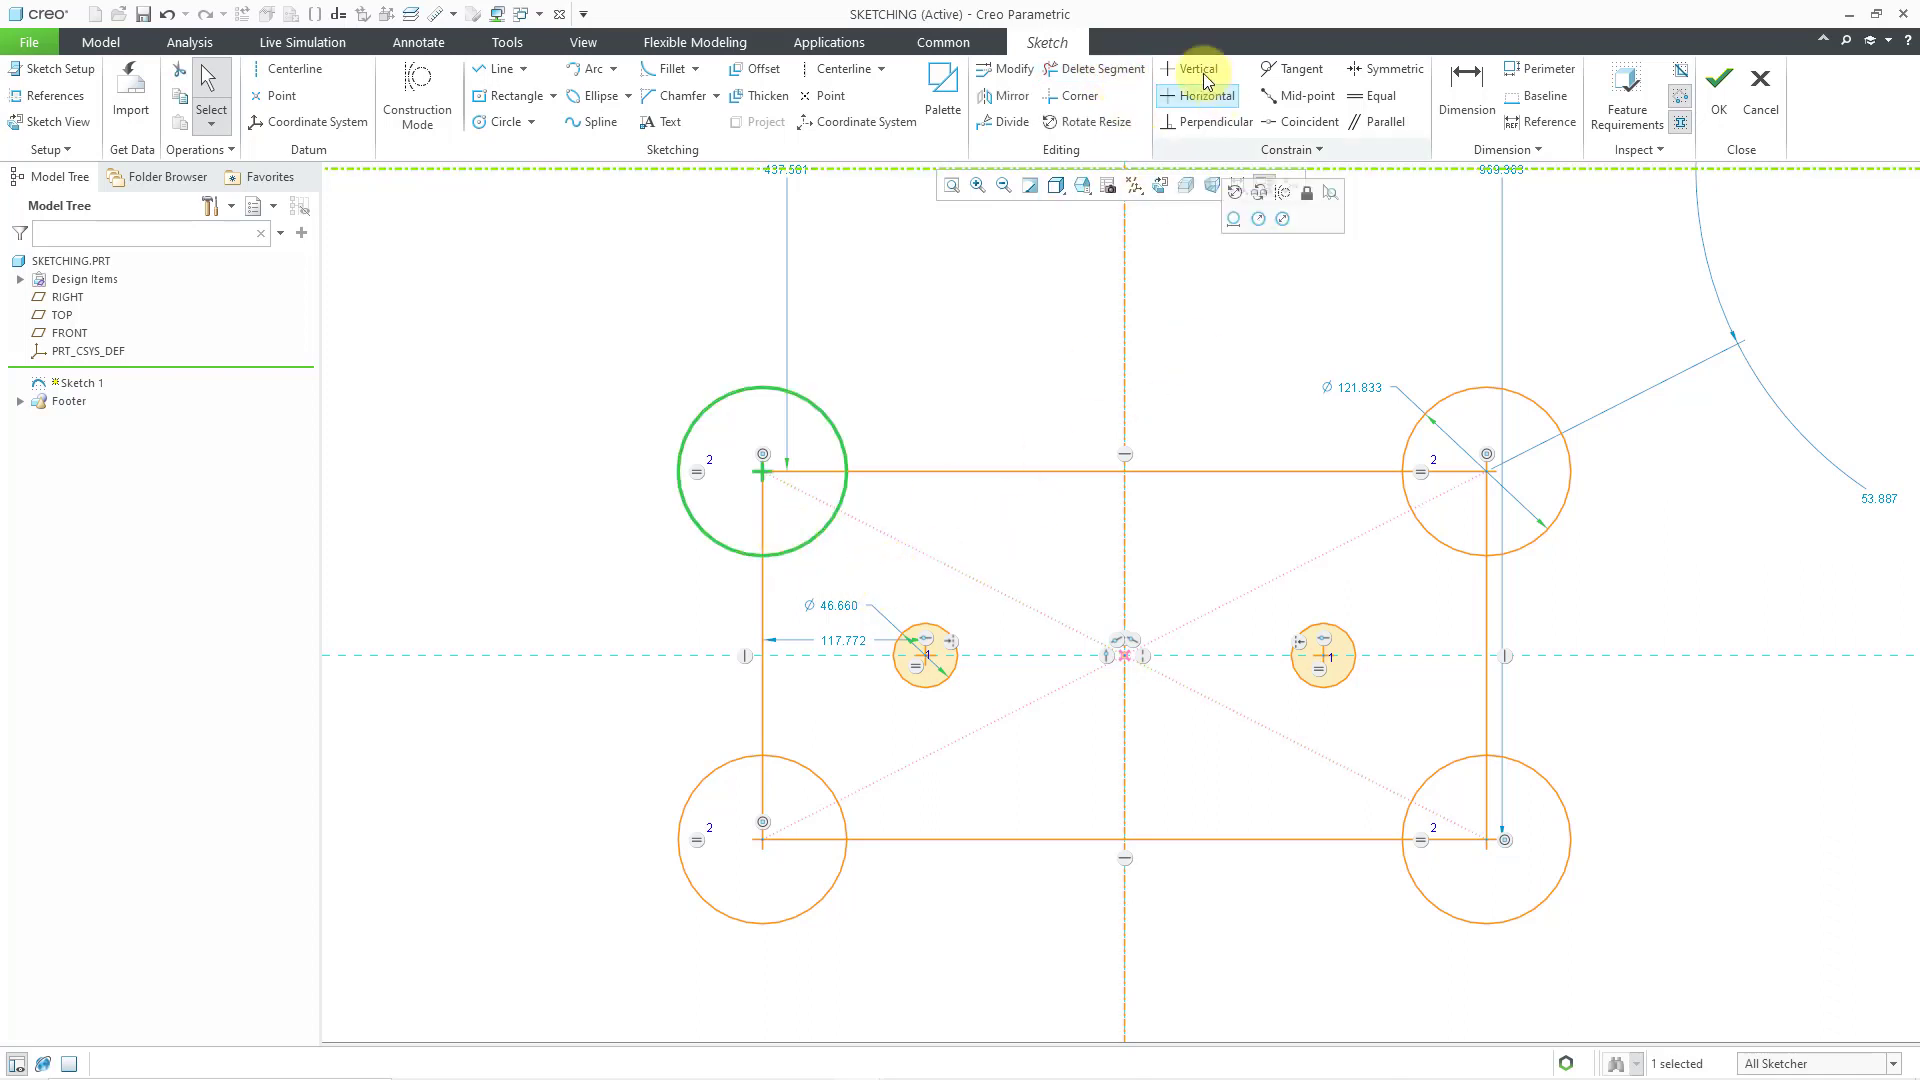
- Try trimming the inner arcs and overlapping rectangle segments at the corner circles with Delete Segment
click(1095, 68)
mouse_move(849, 574)
mouse_down()
mouse_move(758, 510)
mouse_move(749, 477)
mouse_move(798, 460)
mouse_move(892, 509)
mouse_move(1155, 540)
mouse_move(1281, 536)
mouse_move(1497, 477)
mouse_up()
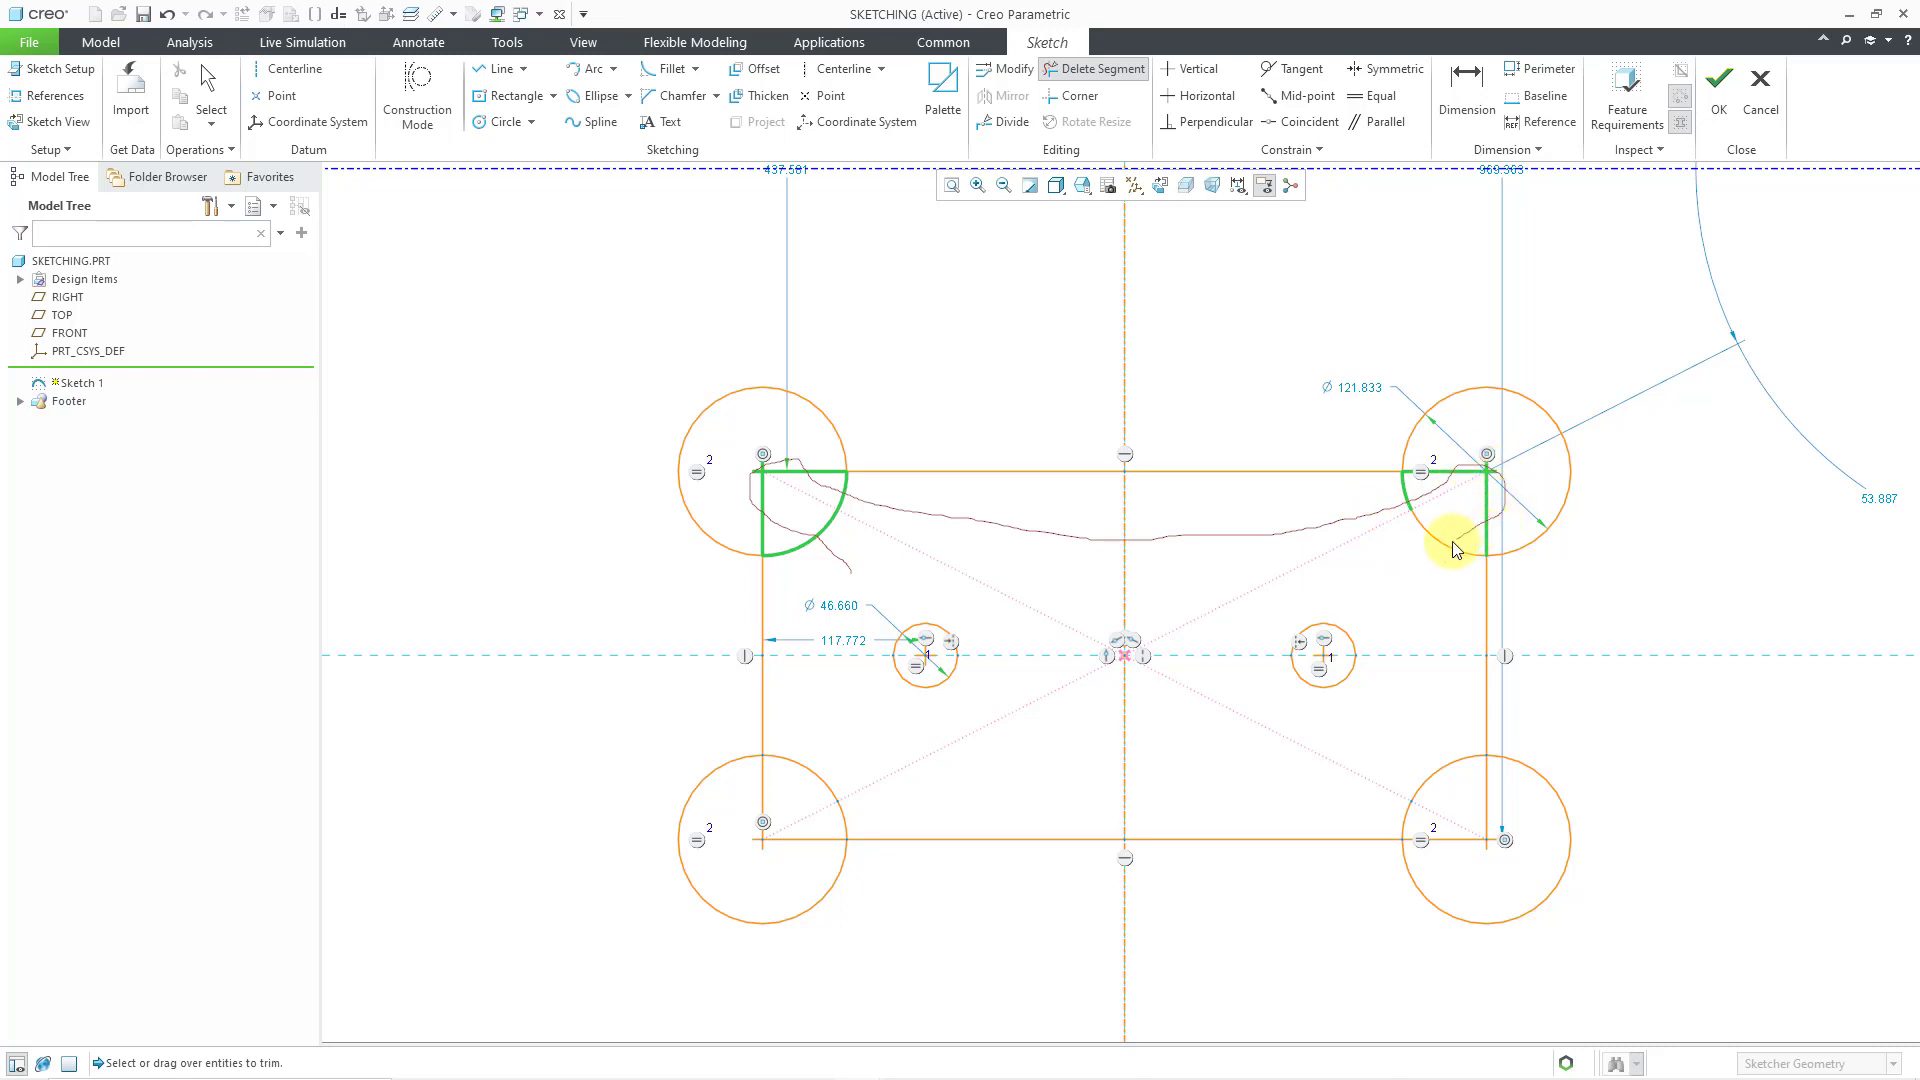
mouse_move(1451, 548)
mouse_down()
mouse_move(1420, 618)
mouse_move(1424, 717)
mouse_move(1463, 785)
mouse_move(1500, 804)
mouse_move(1472, 848)
mouse_move(1298, 793)
mouse_move(851, 816)
mouse_move(802, 774)
mouse_move(763, 783)
mouse_move(800, 840)
mouse_up()
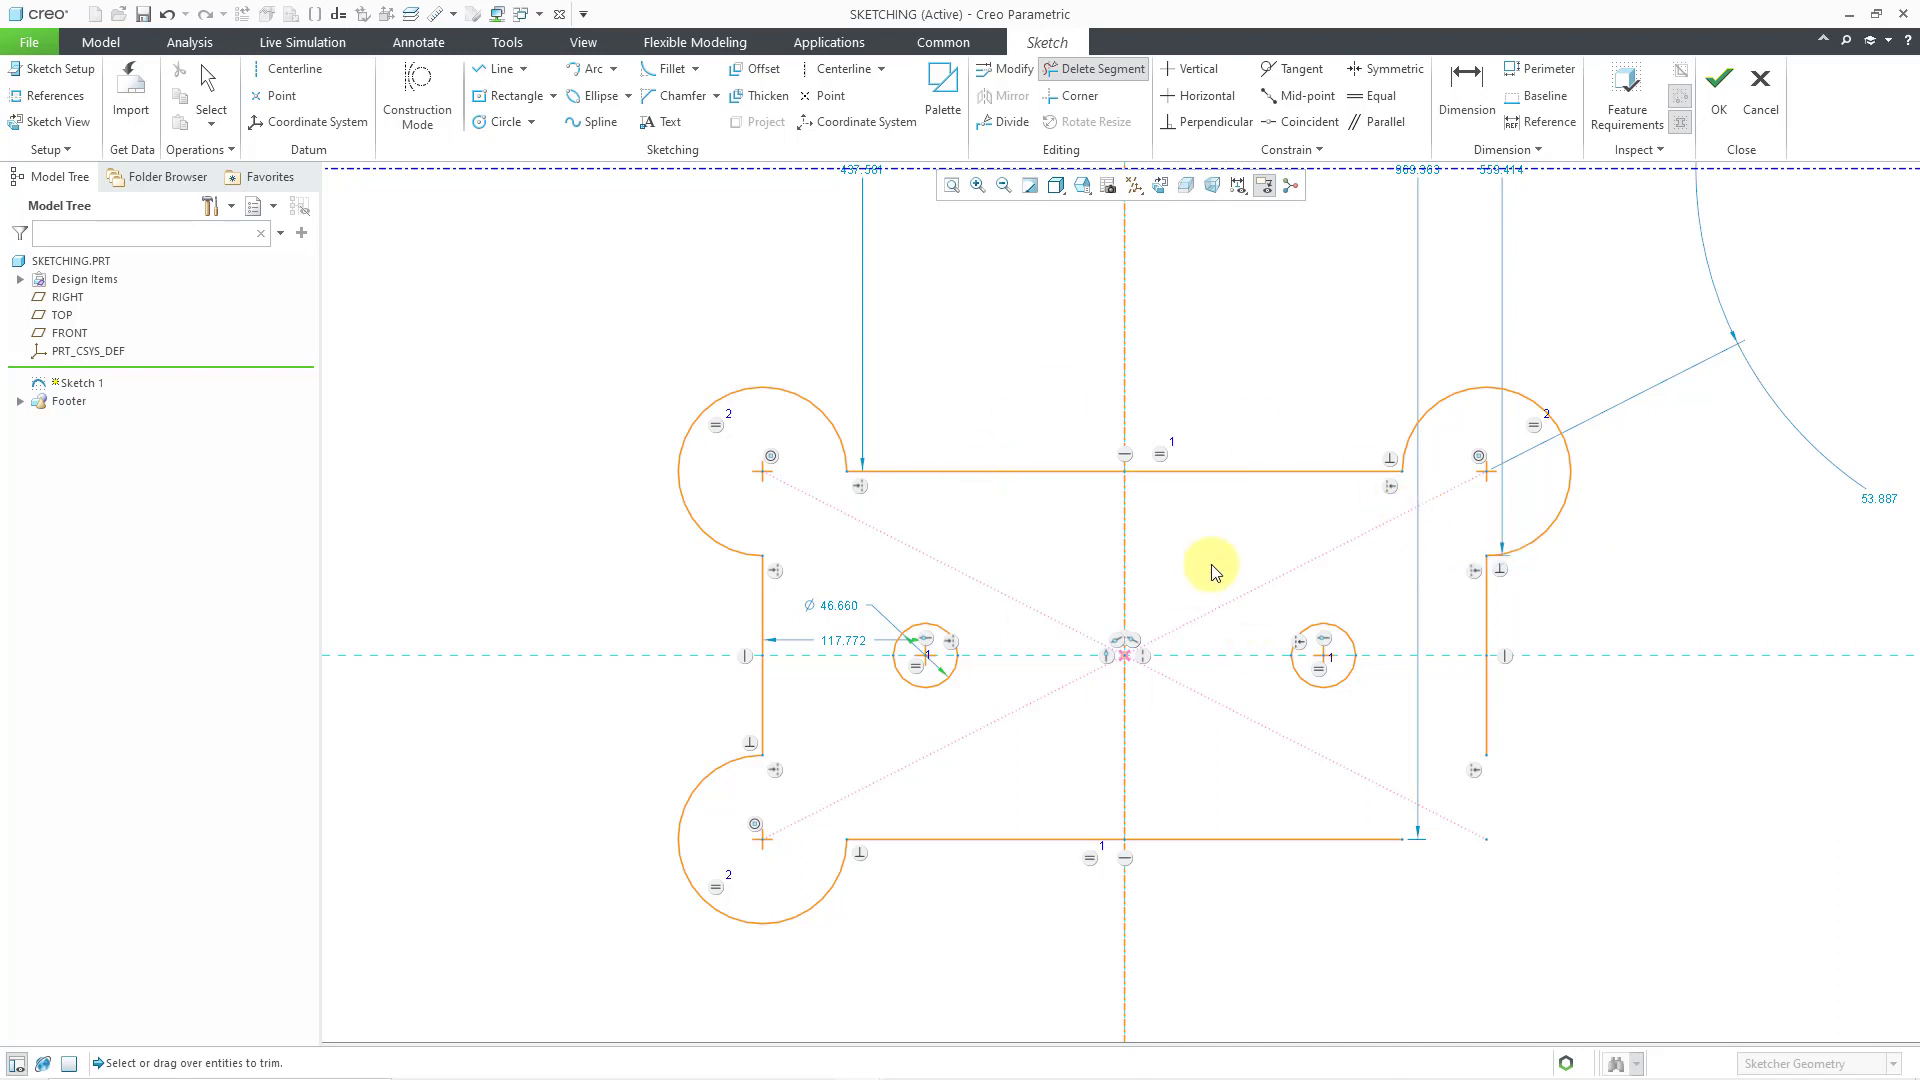
click(167, 15)
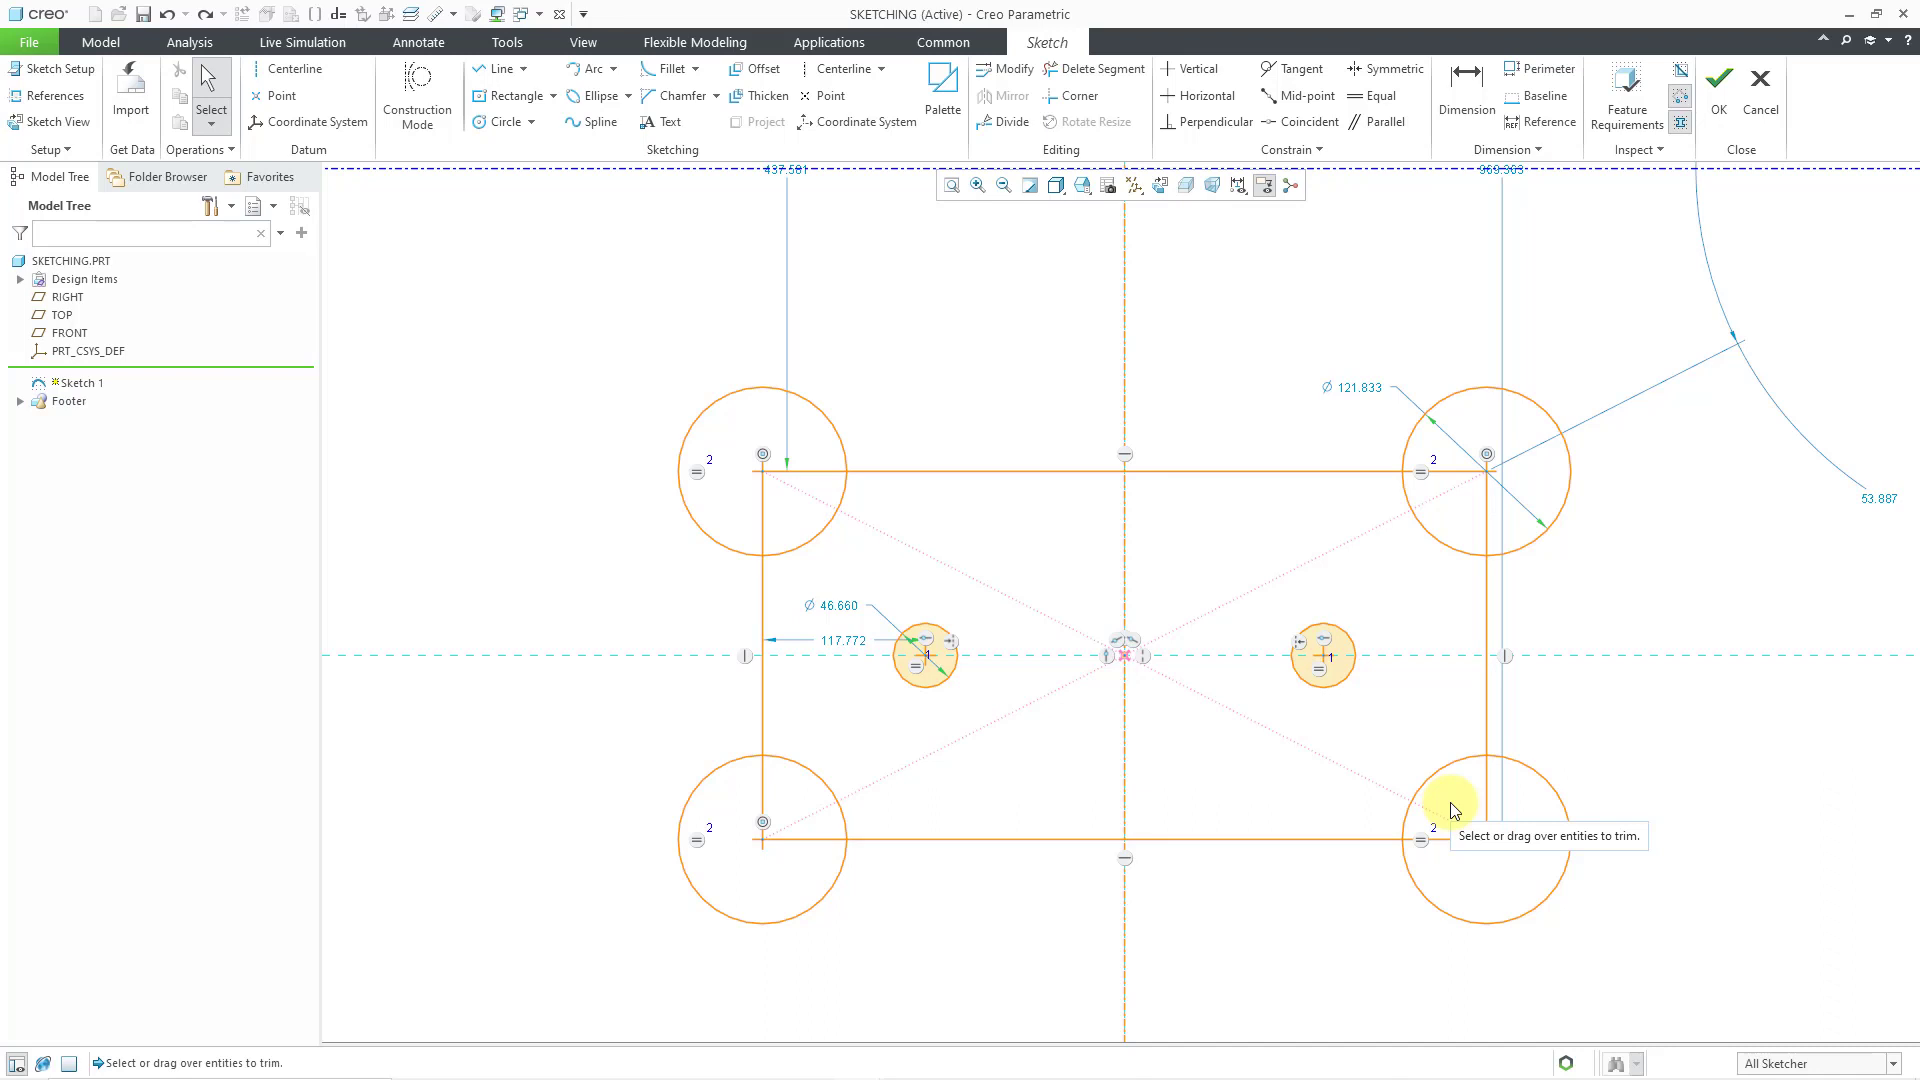
scroll(1160, 718, up, 1)
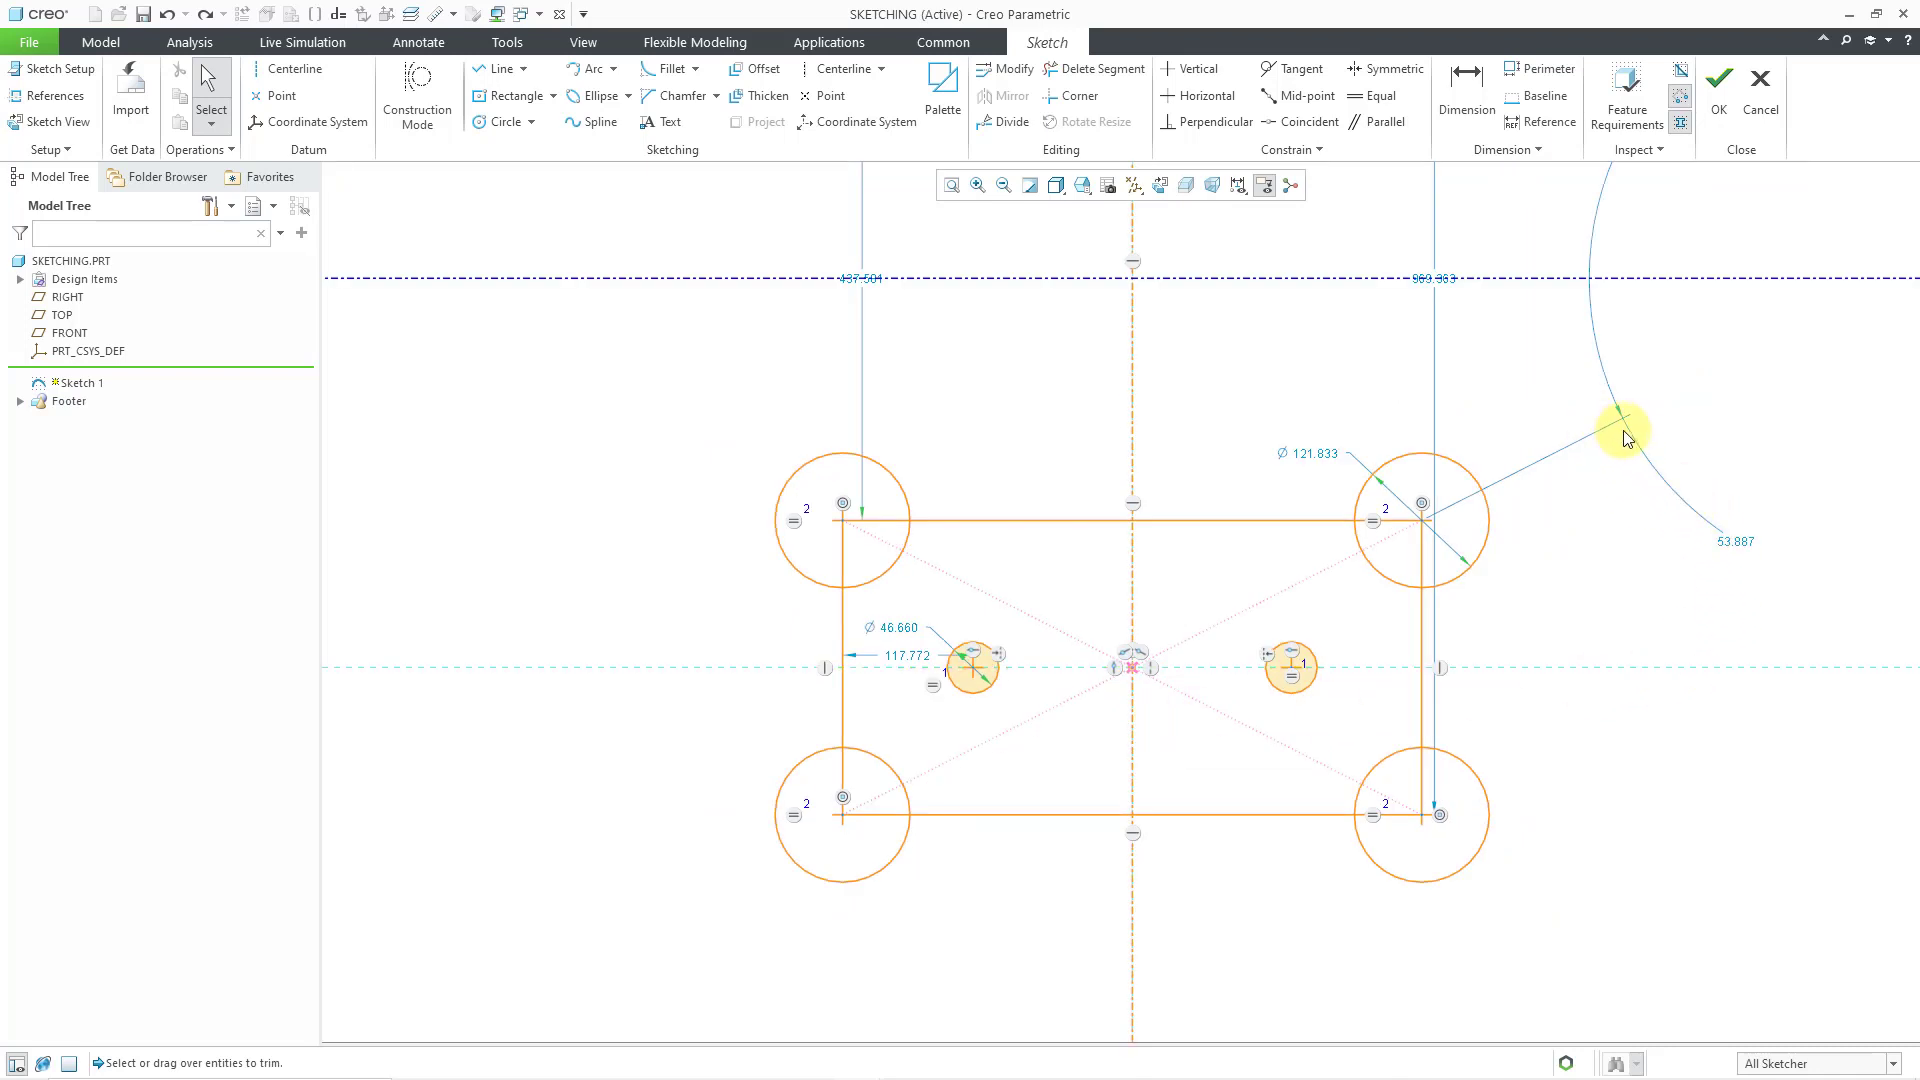
click(1741, 547)
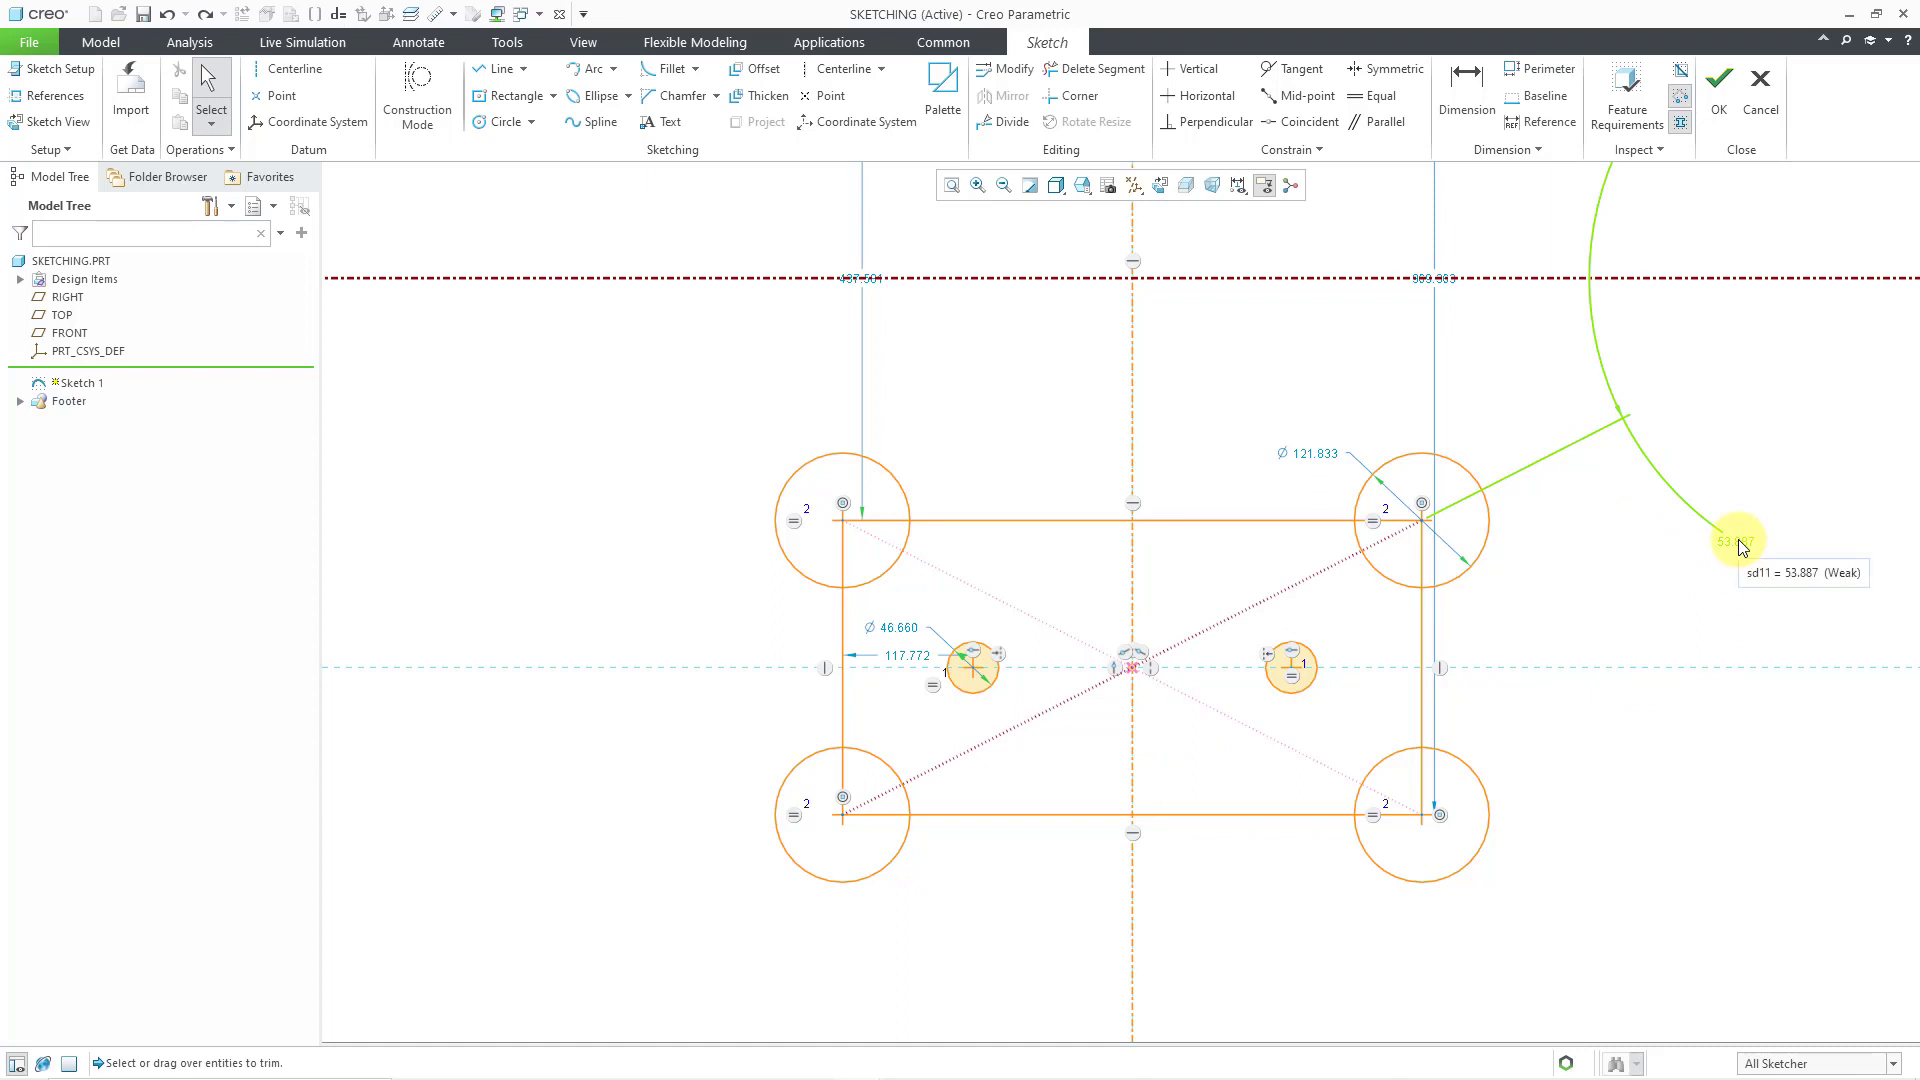
click(1712, 526)
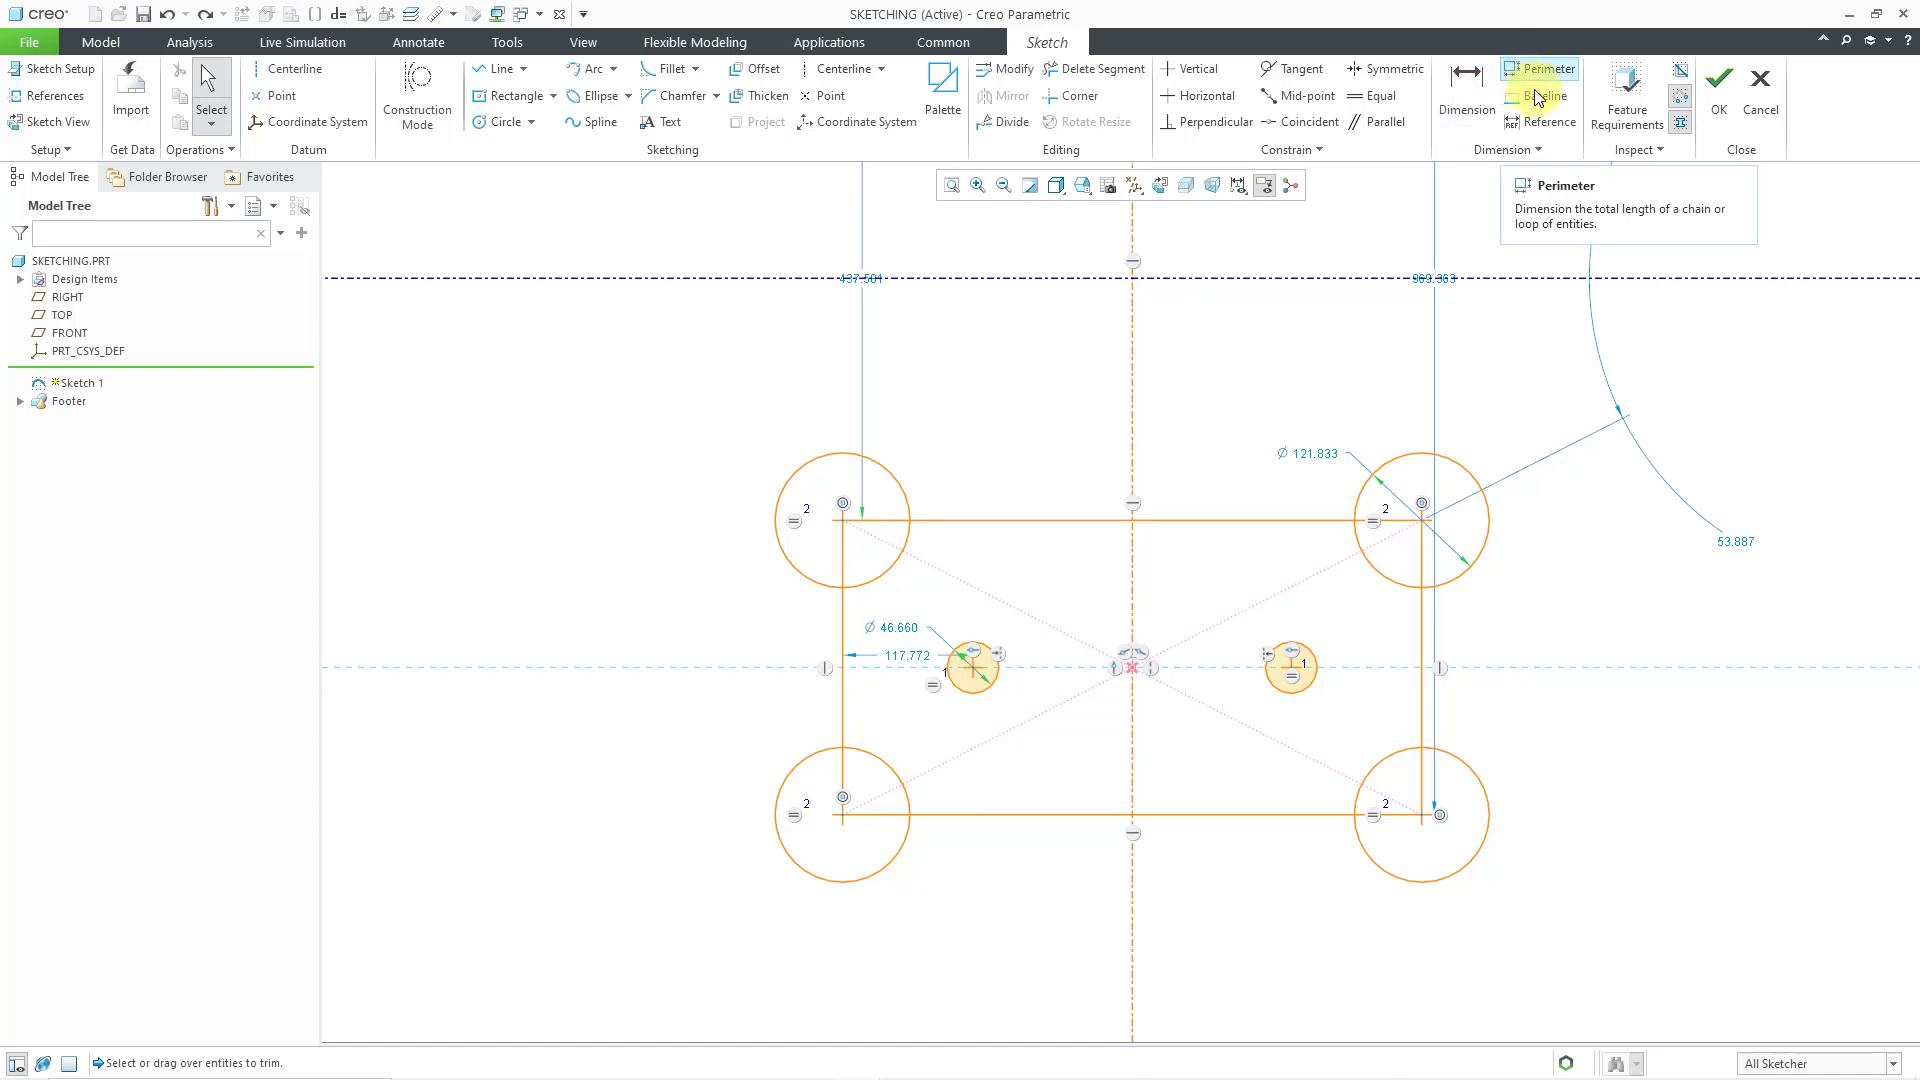
click(1535, 150)
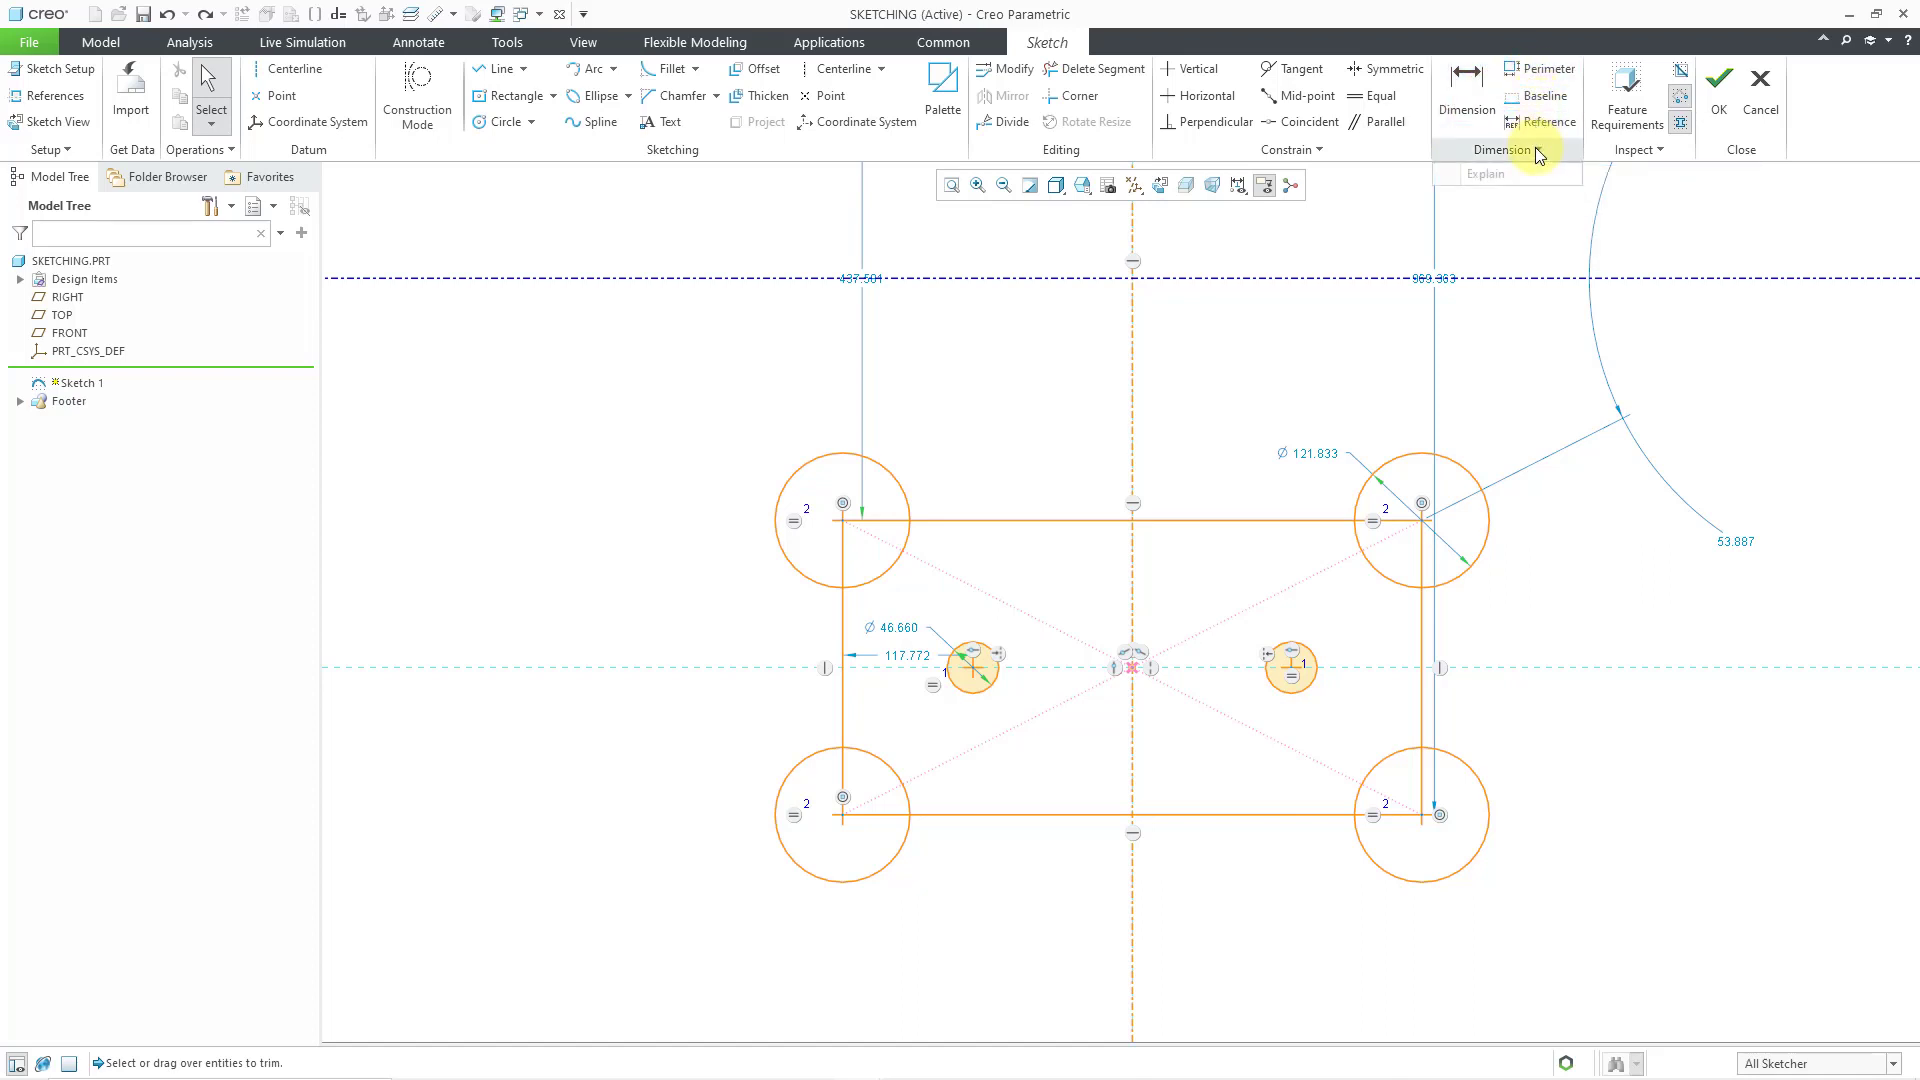
click(1506, 247)
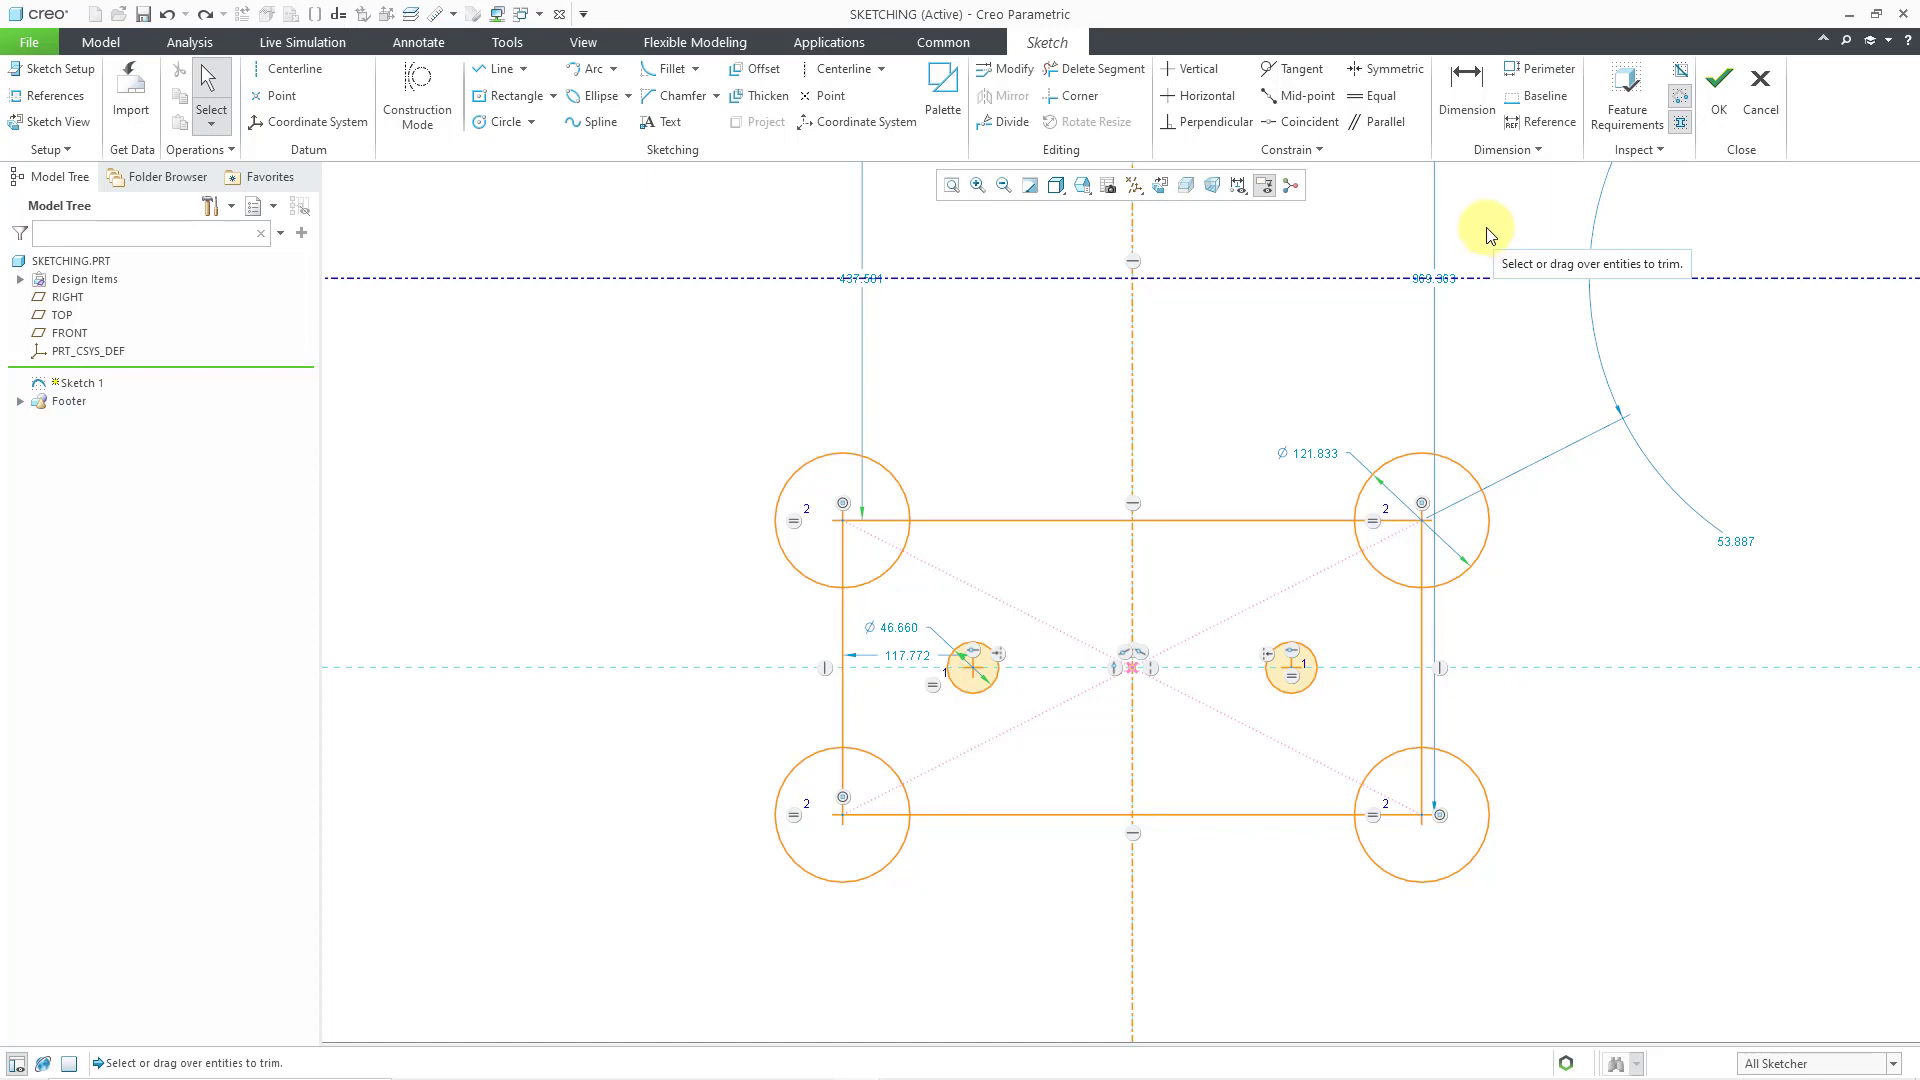
- Dimension the rectangle's right vertical edge and set its length to 300
click(1462, 120)
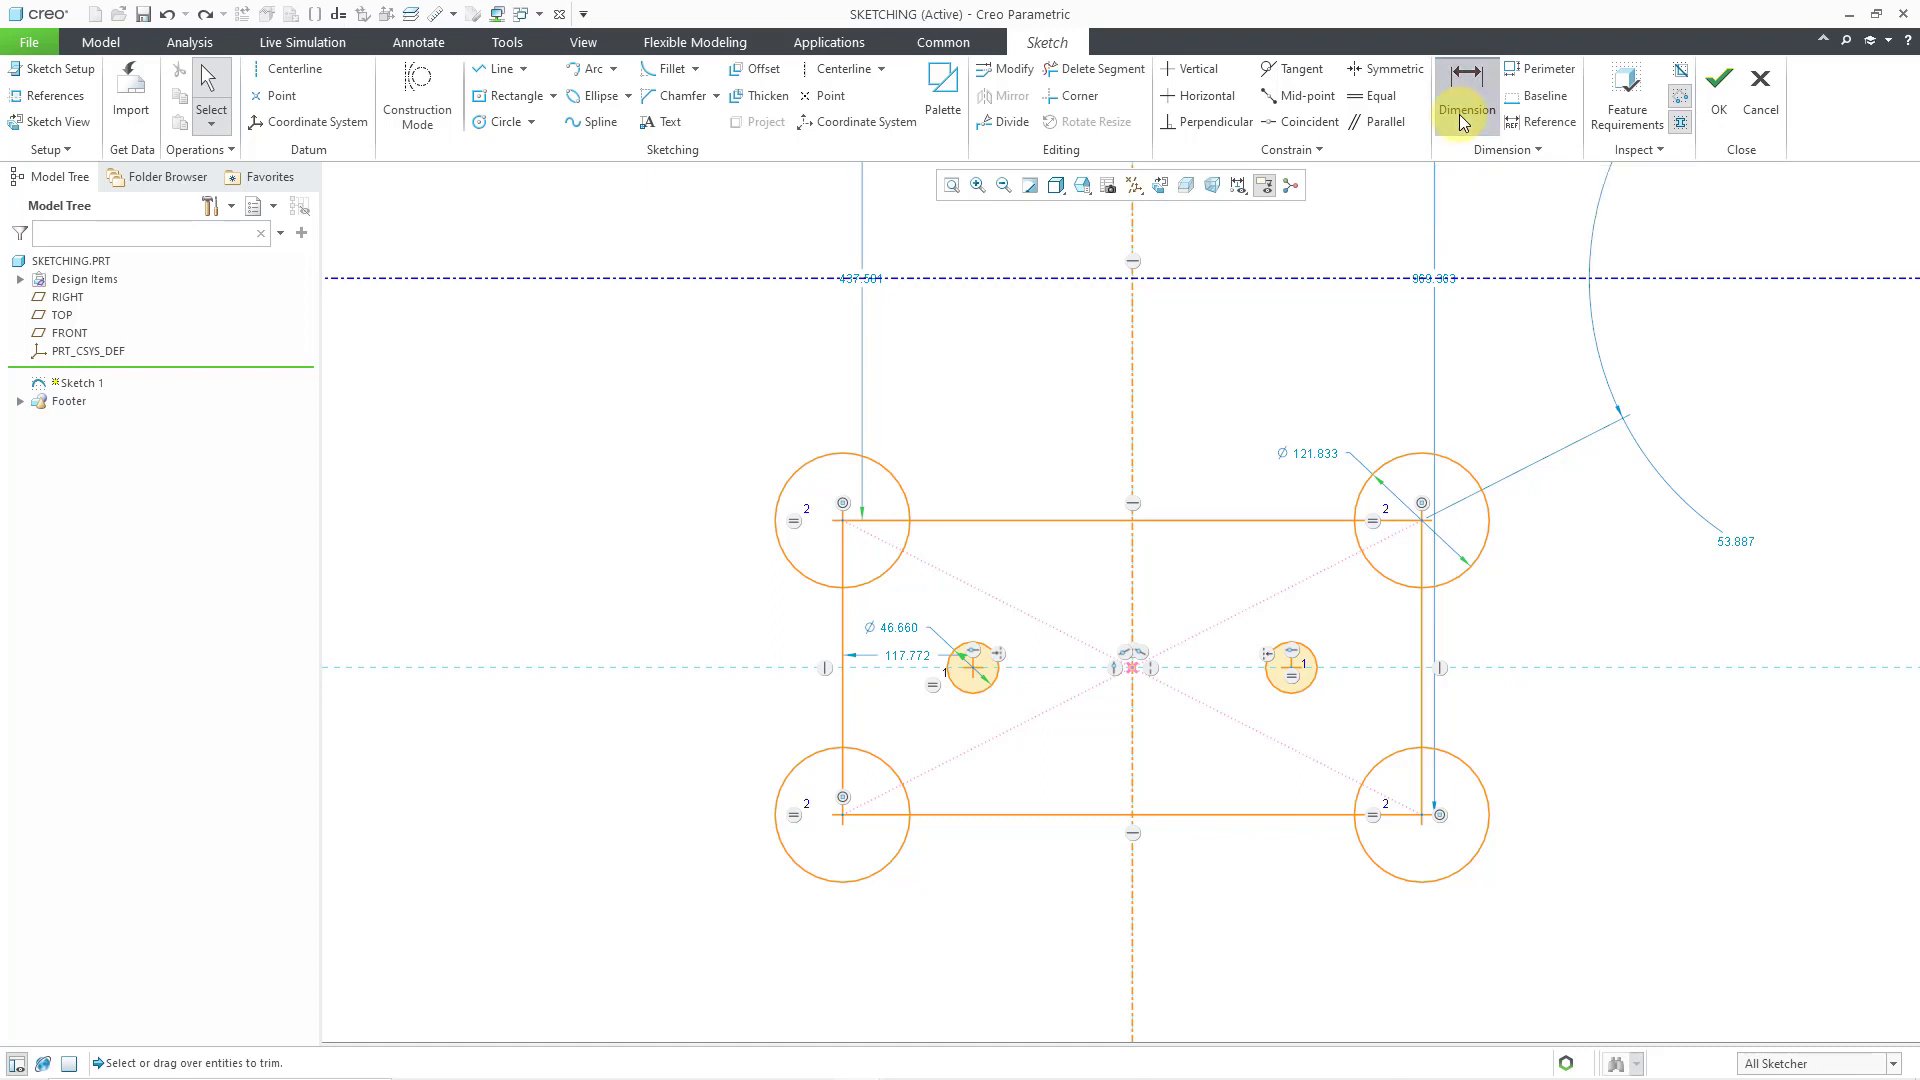
click(1482, 277)
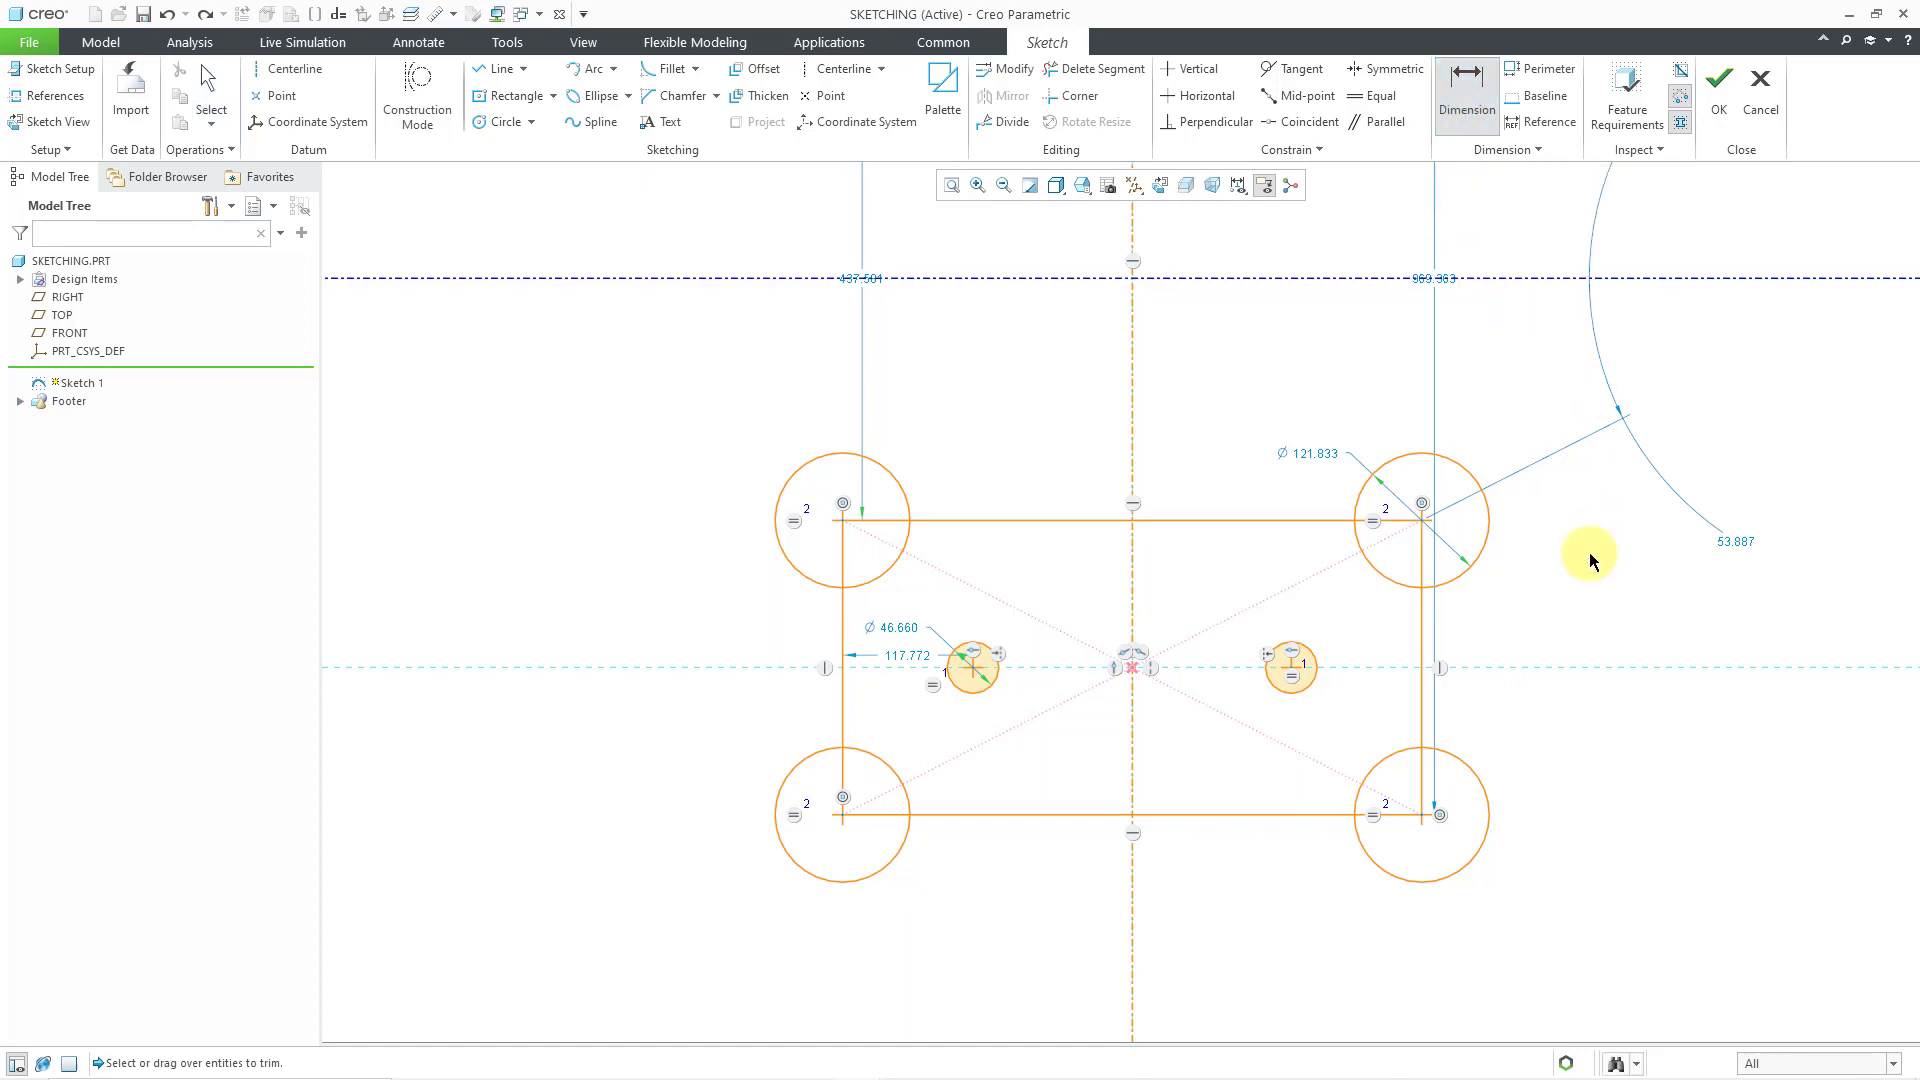
click(1420, 632)
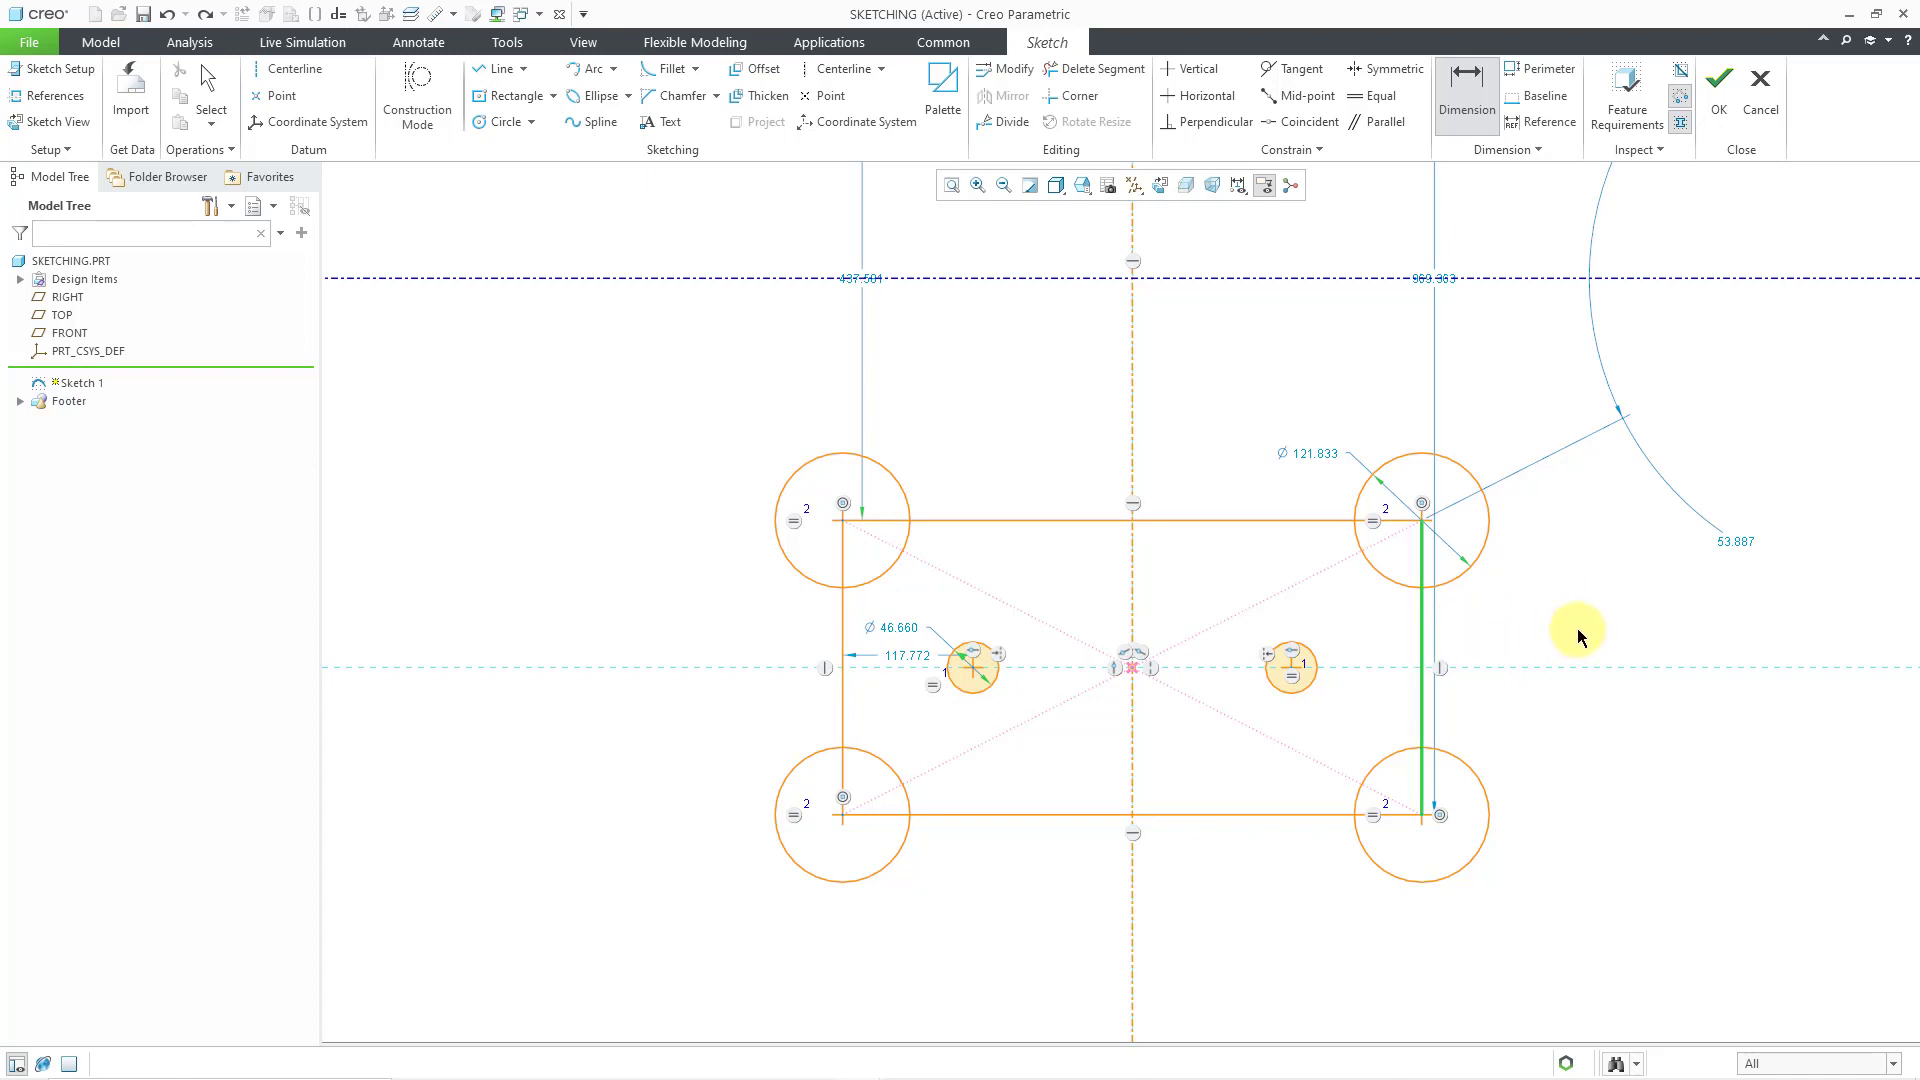
middle_click(1576, 630)
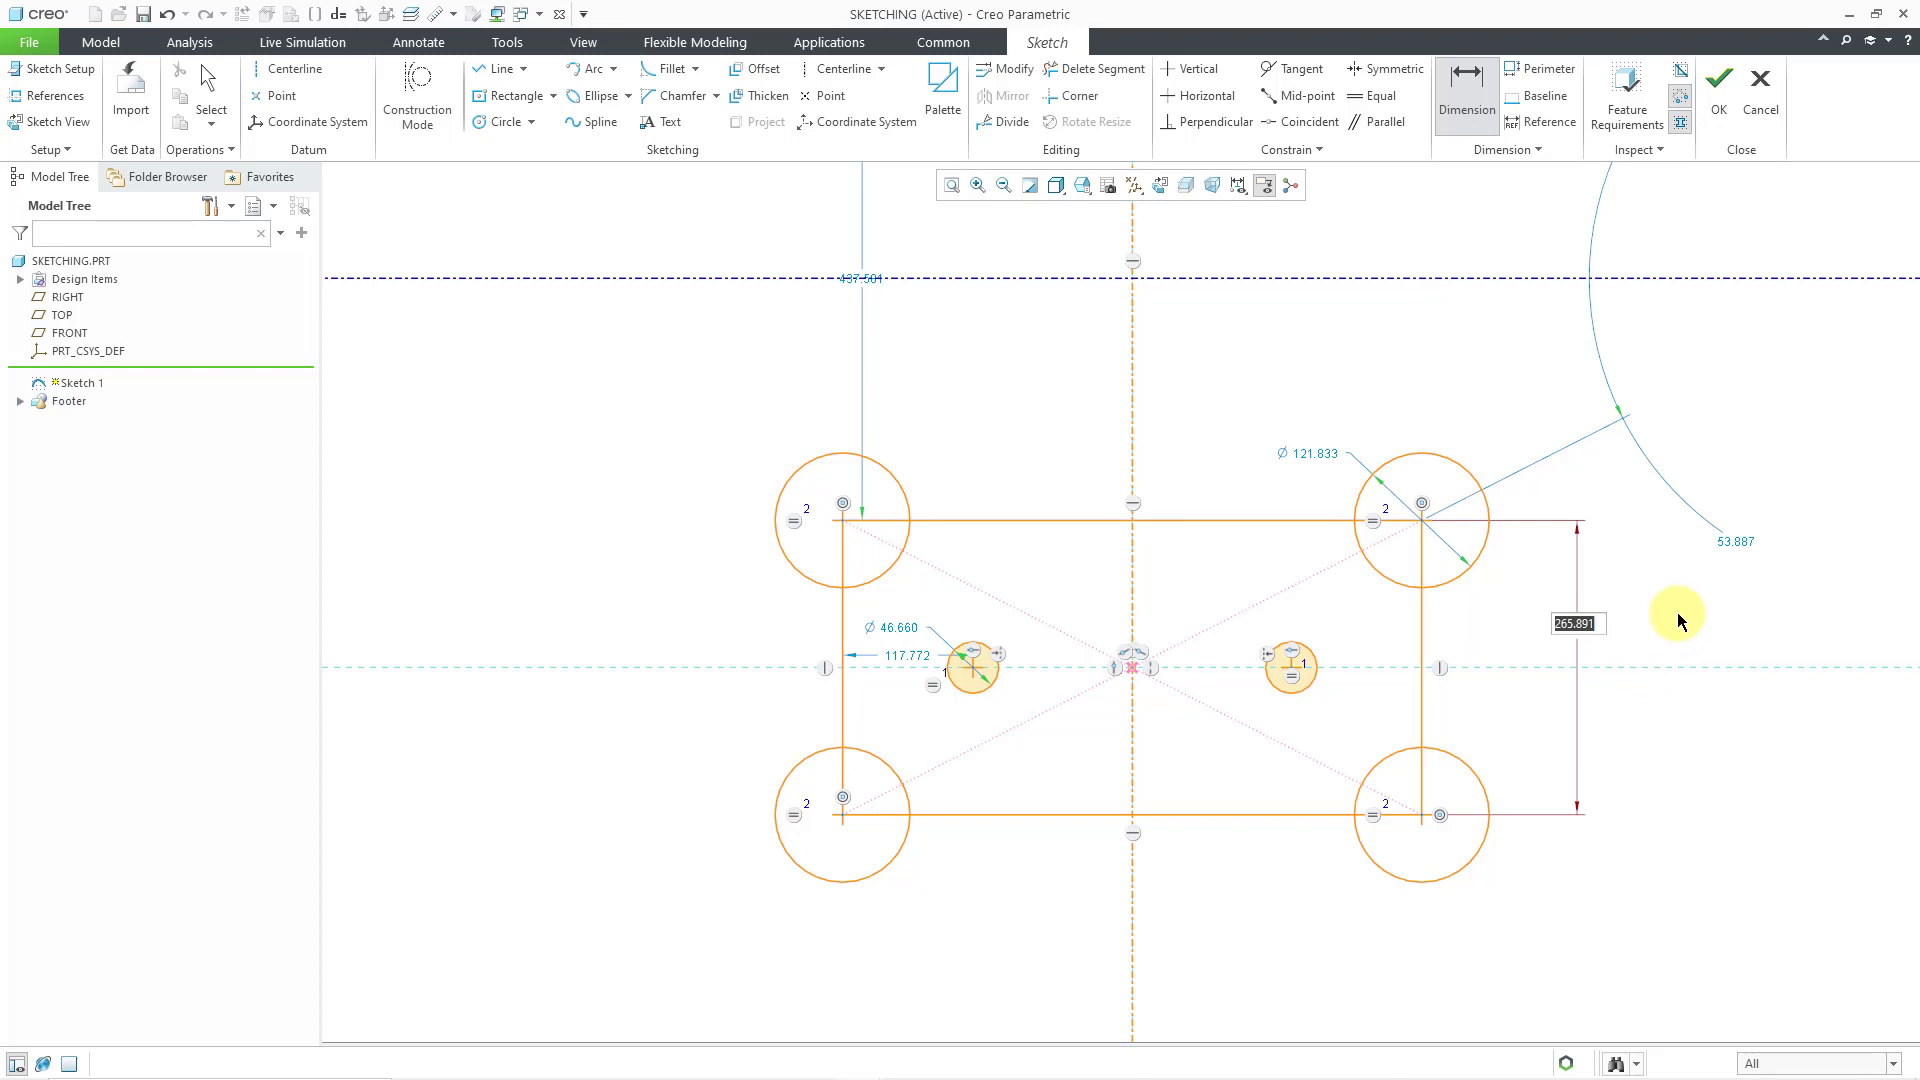
text(300)
key(Return)
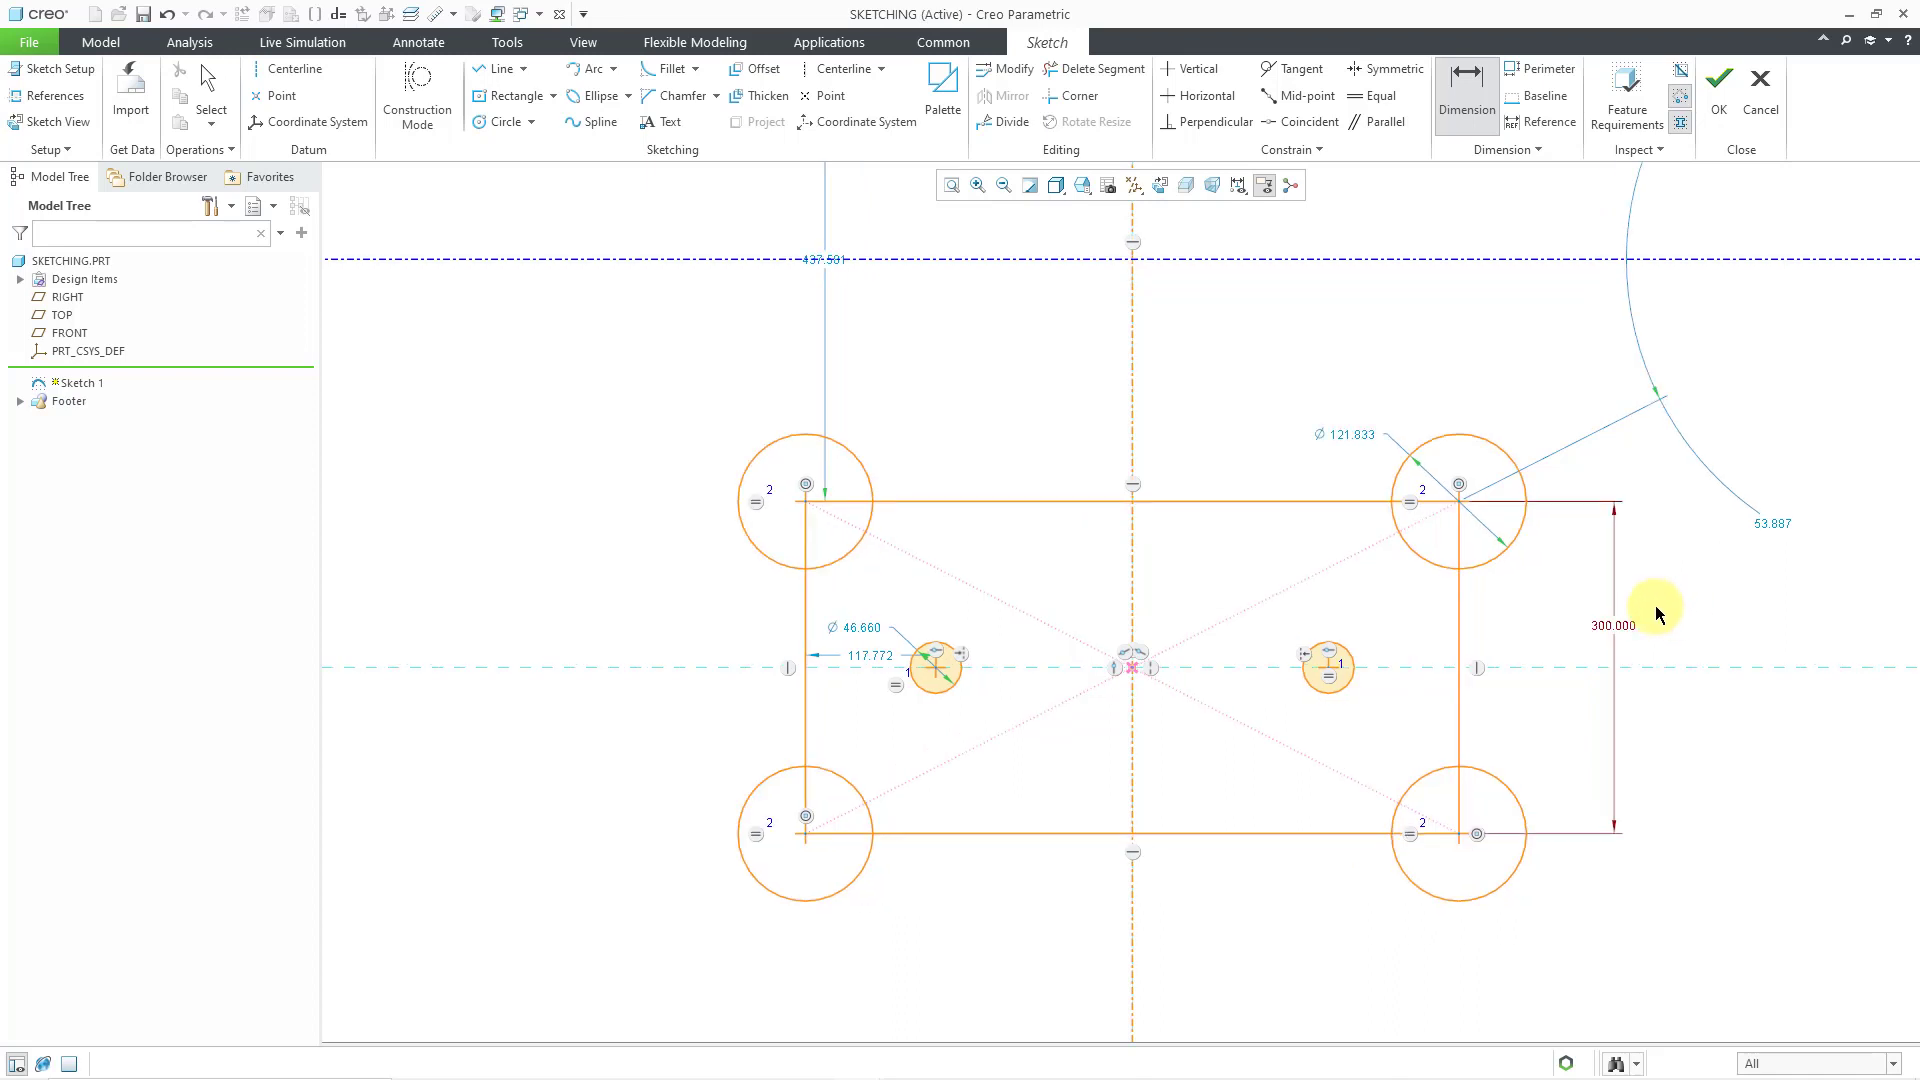
- Dimension the distance between the upper horizontal centerline and the horizontal reference through the rectangle's center, and set it to 400
click(538, 262)
click(534, 262)
middle_click(507, 482)
scroll(507, 482, up, 1)
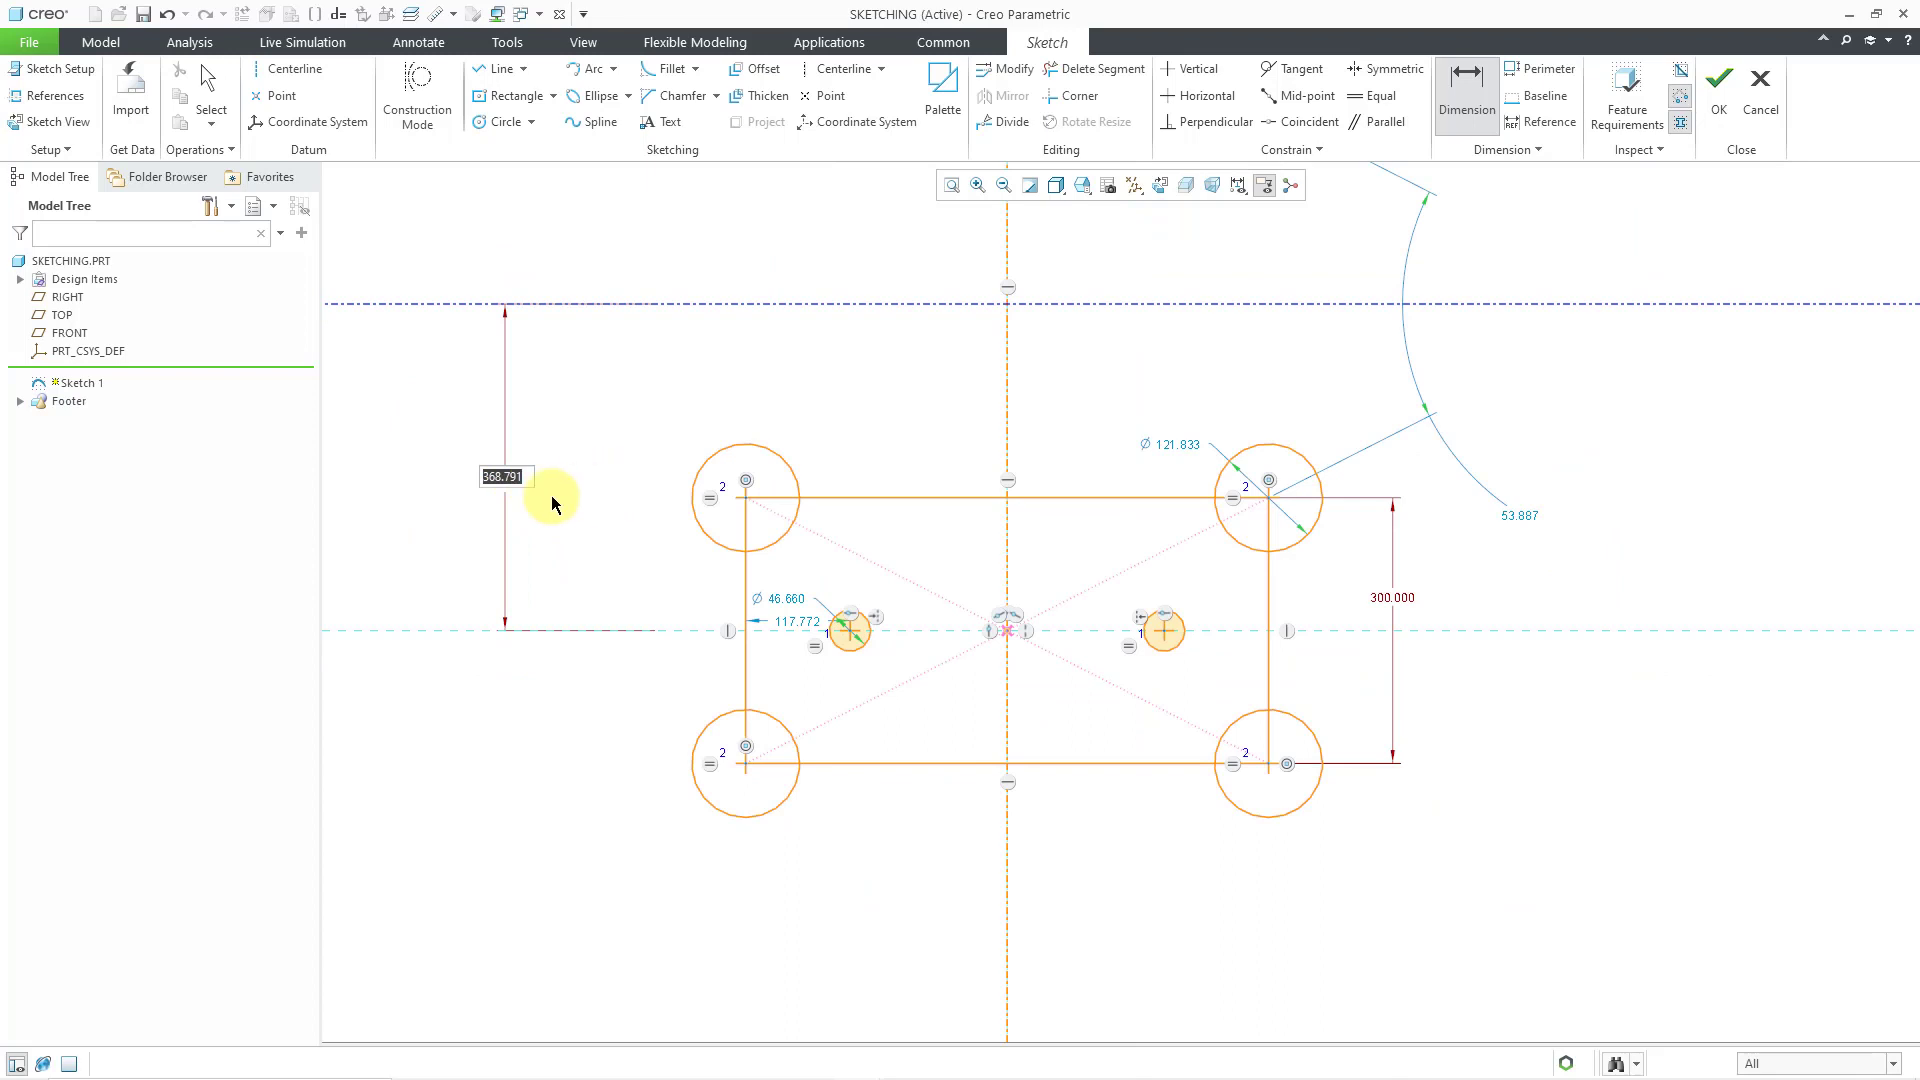
text(400)
key(Return)
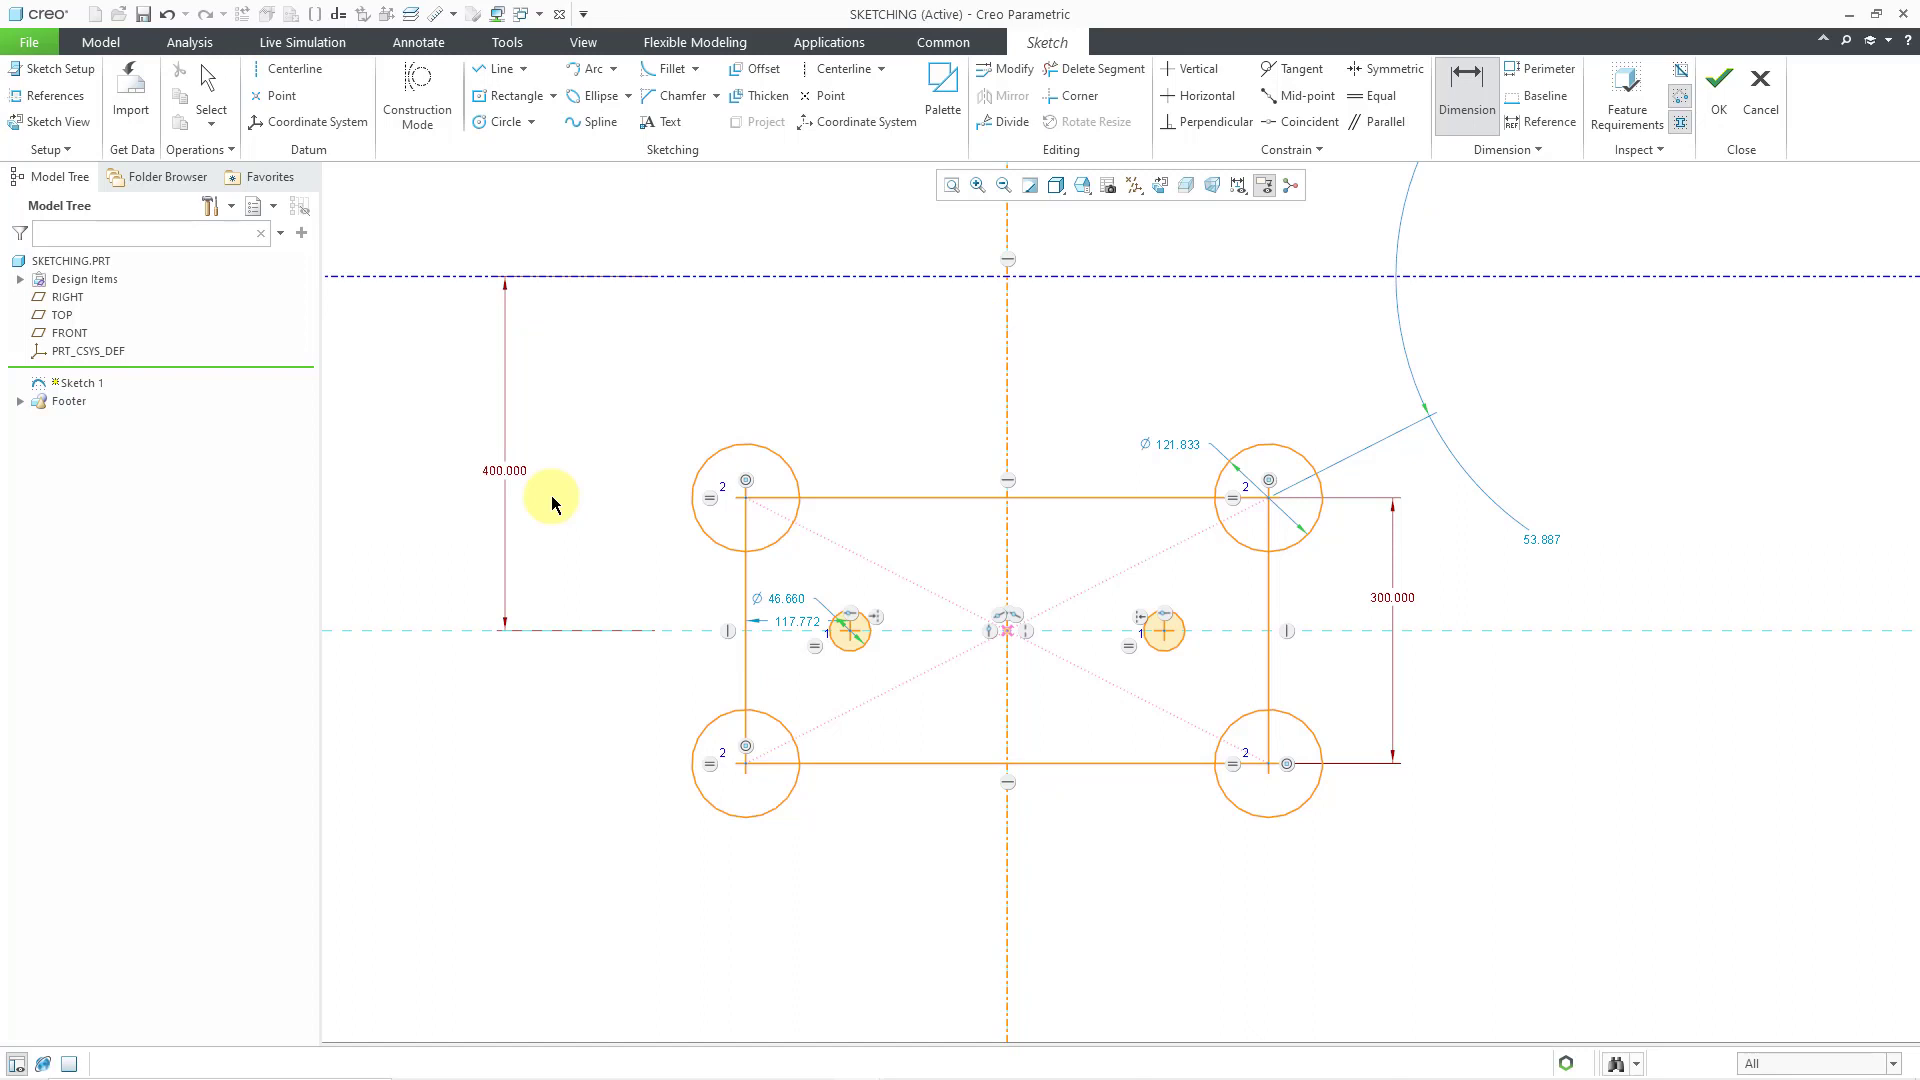
- Dimension the horizontal distance between the centers of the two small inner circles and set it to 300
scroll(635, 587, down, 1)
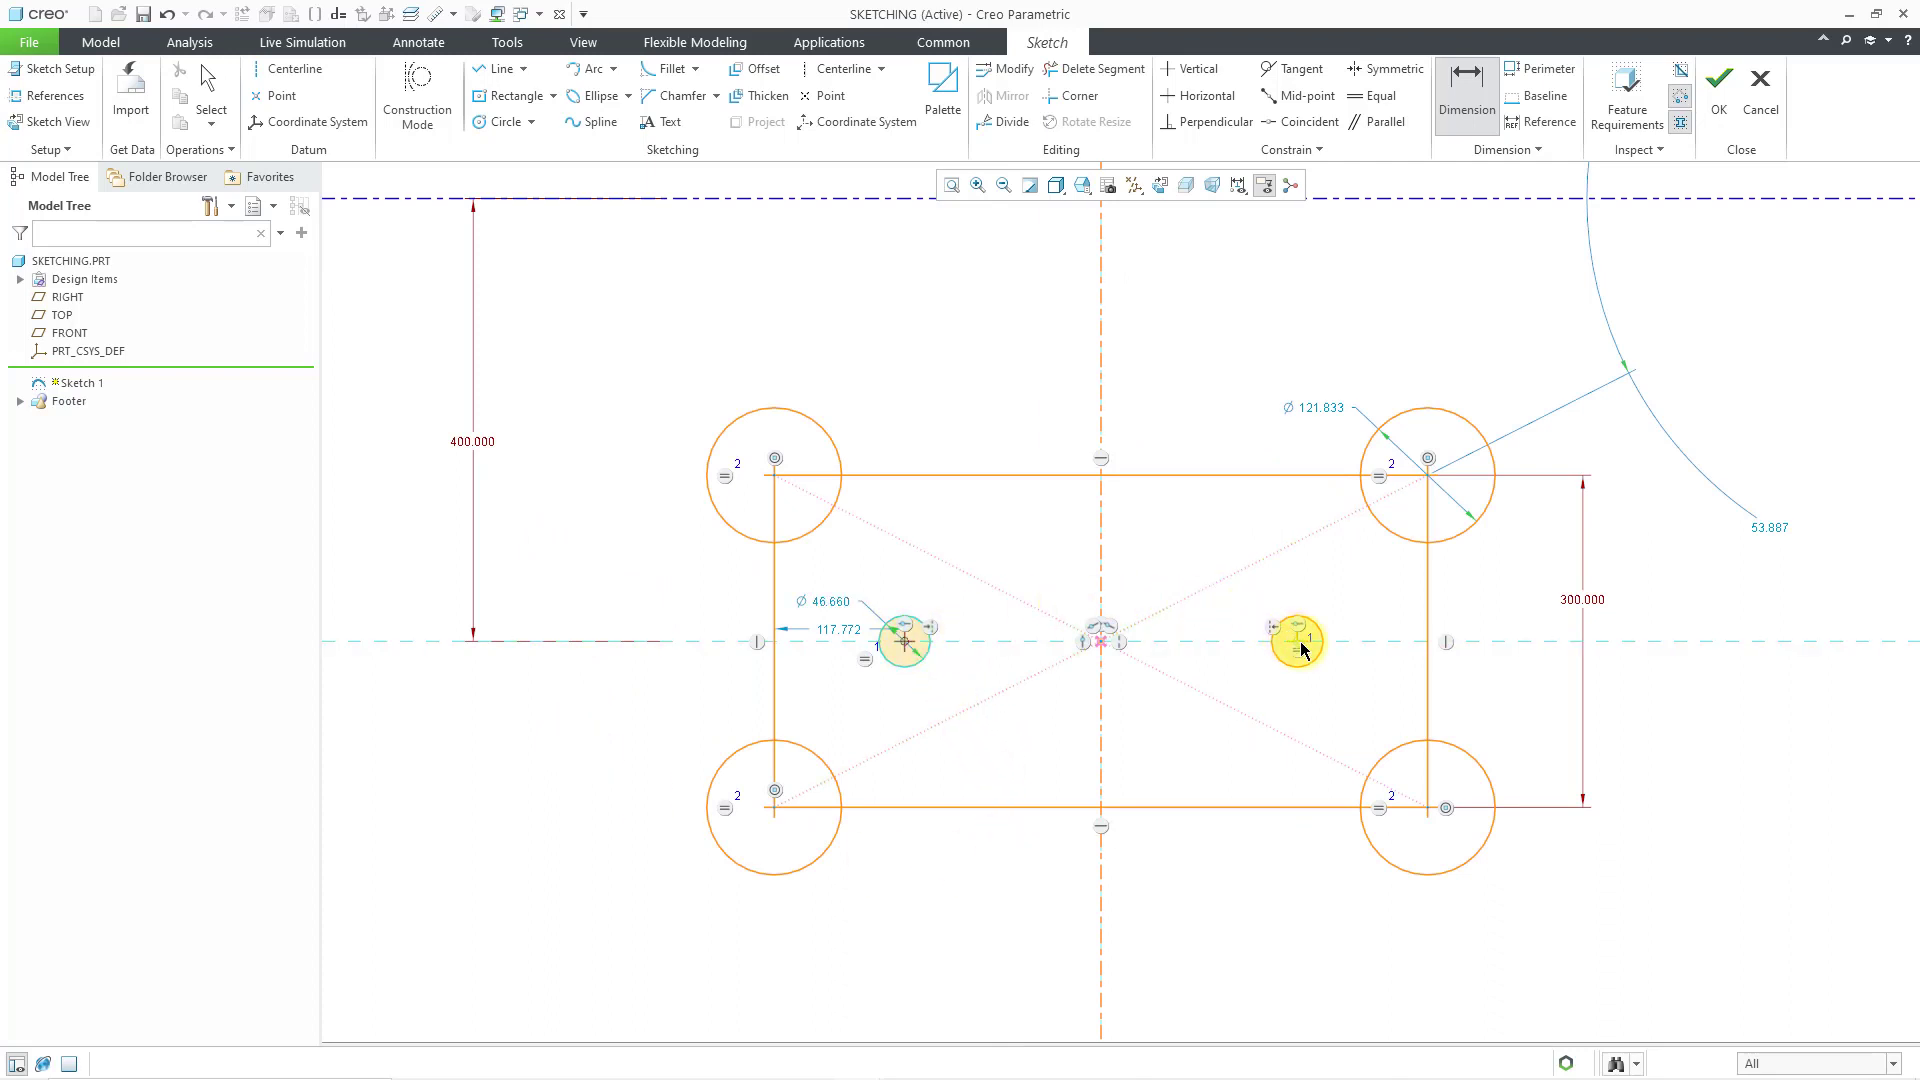
middle_click(1138, 360)
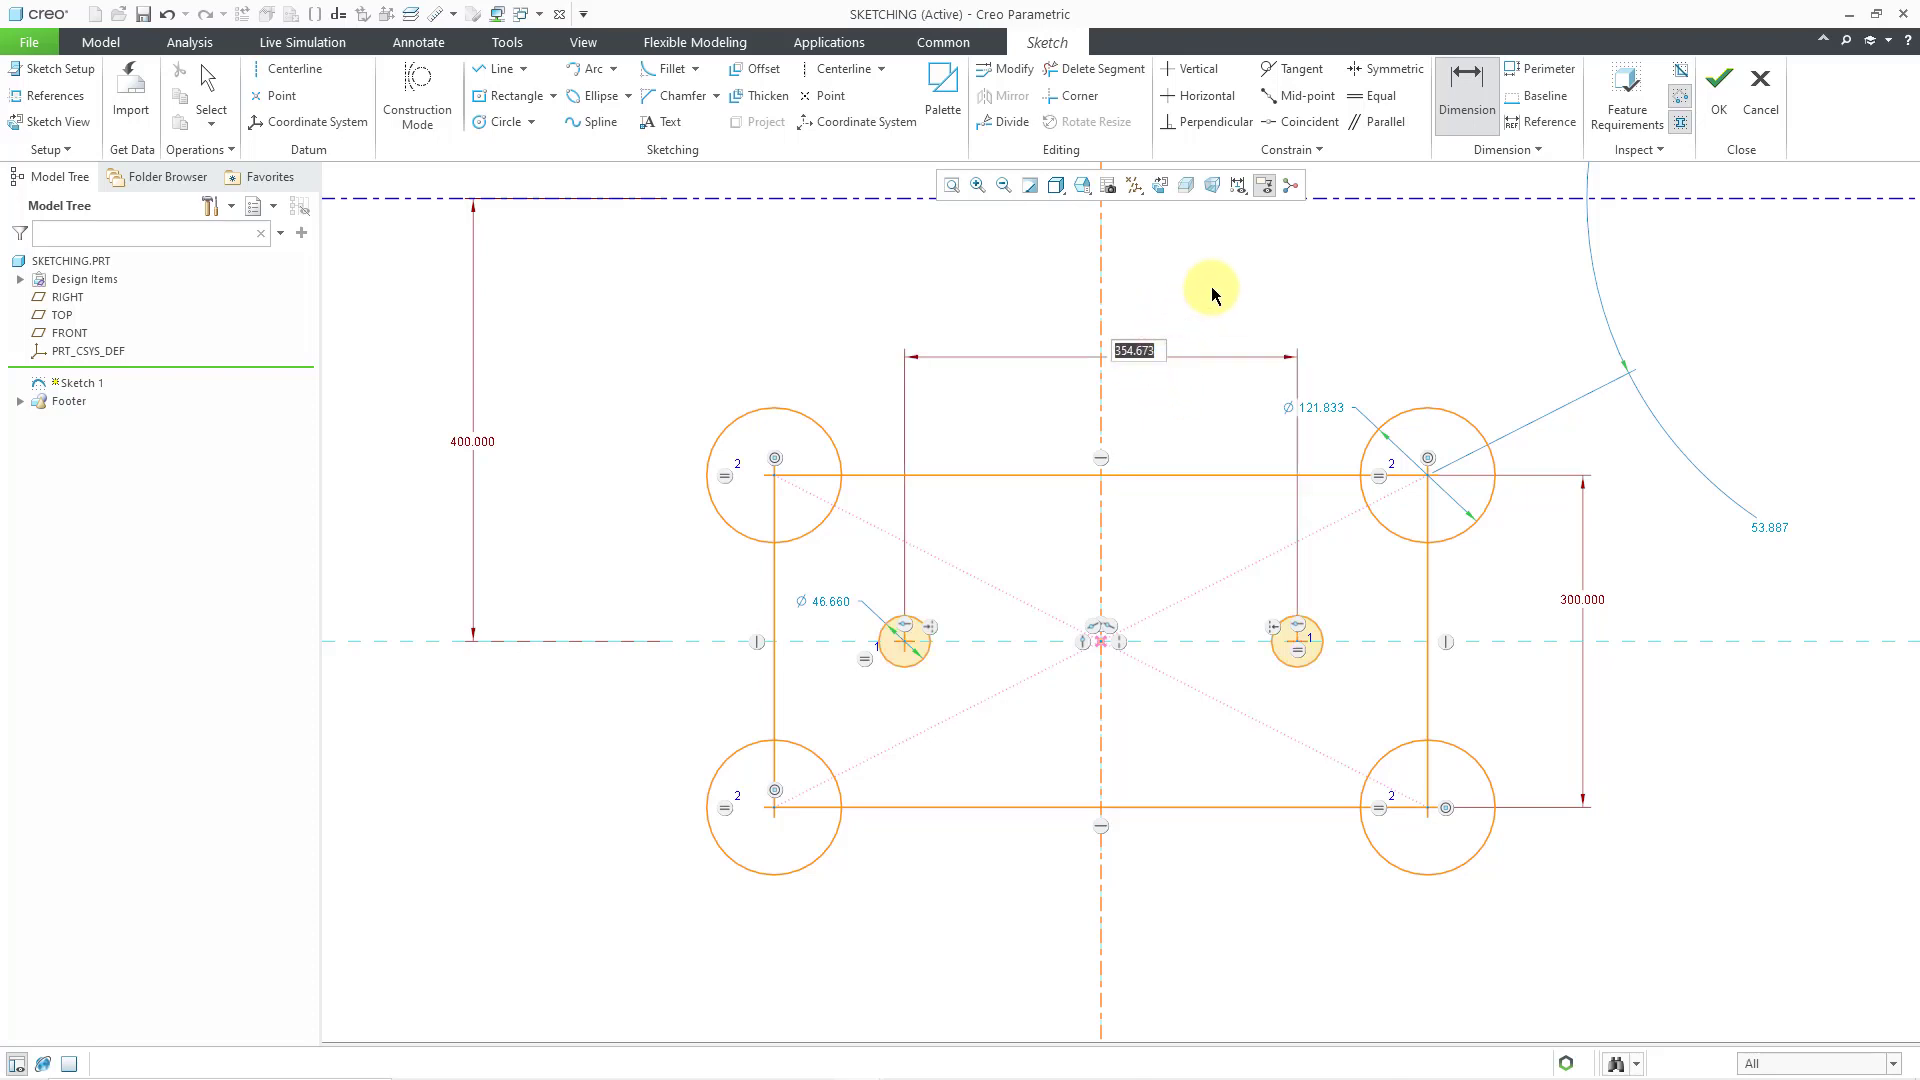
text(300)
key(Return)
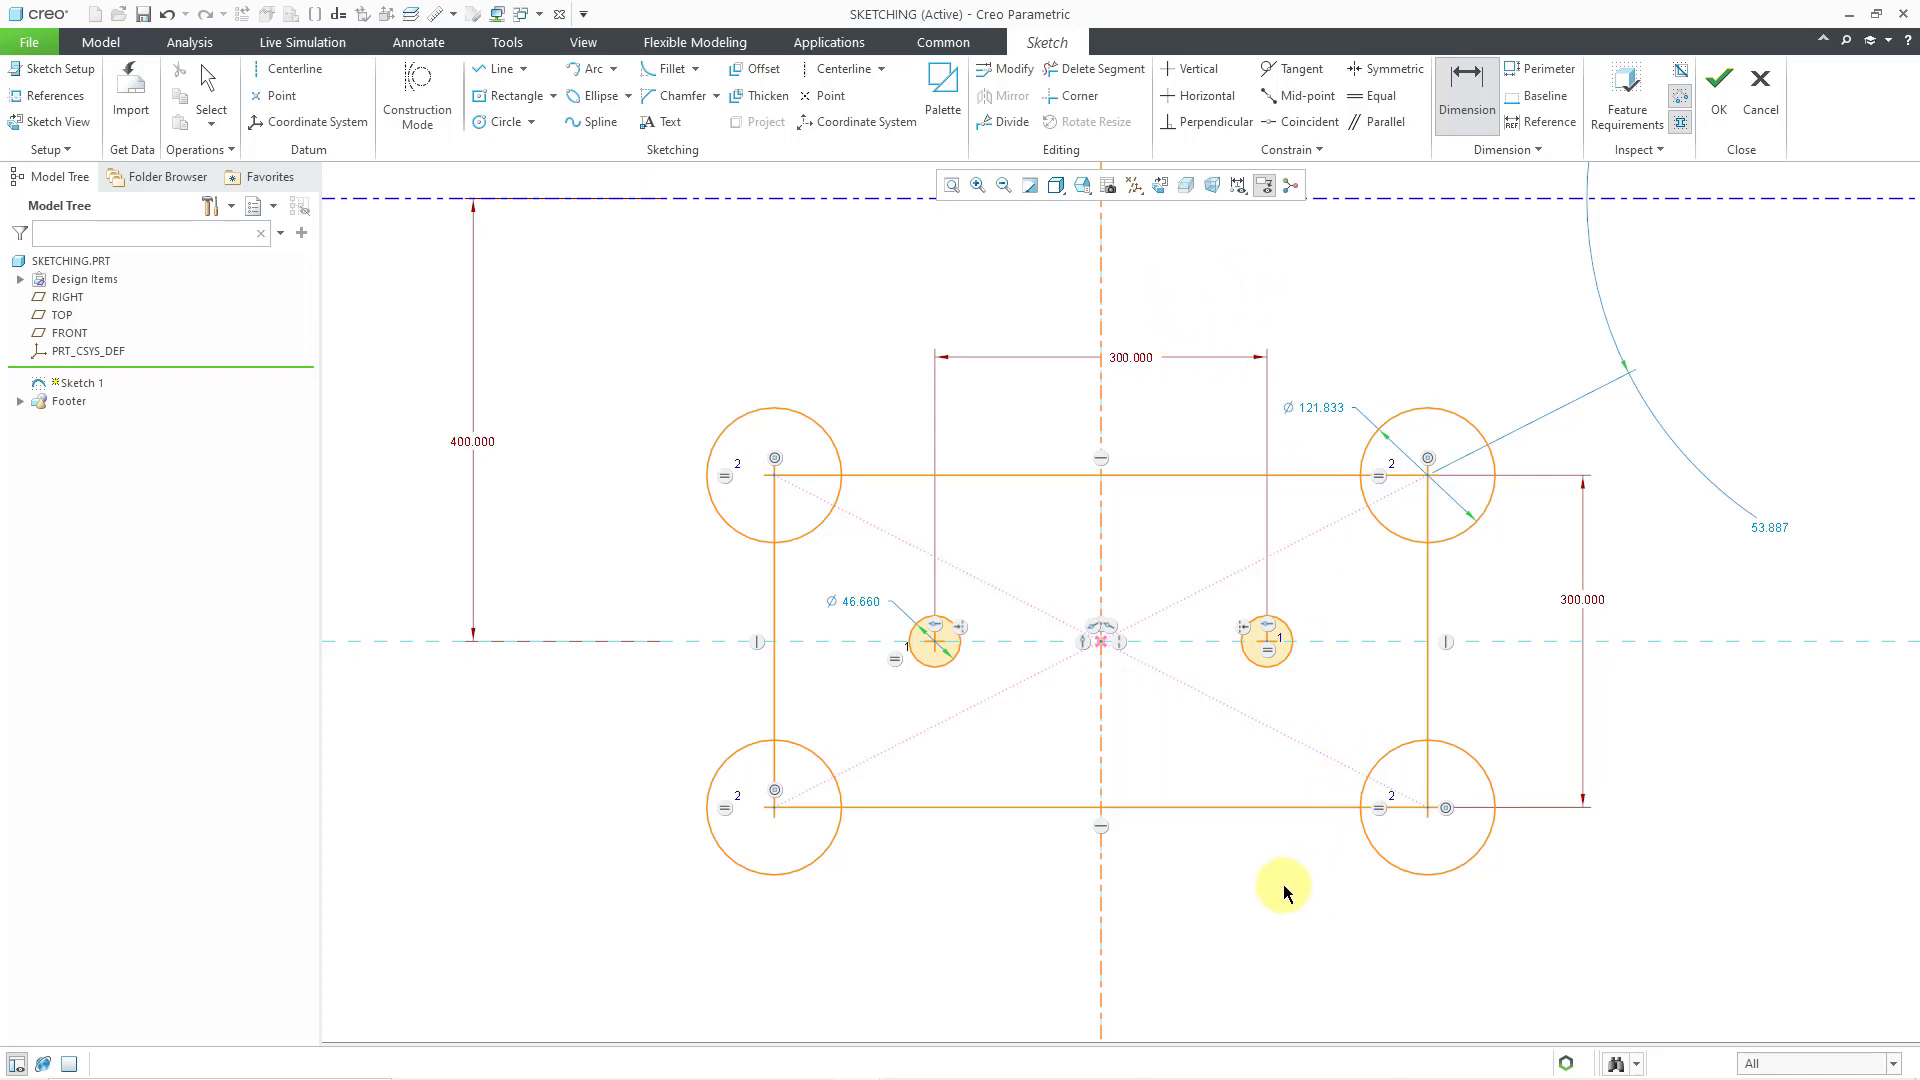
- Dimension the rectangle's lower horizontal edge and set its length to 600
click(1266, 810)
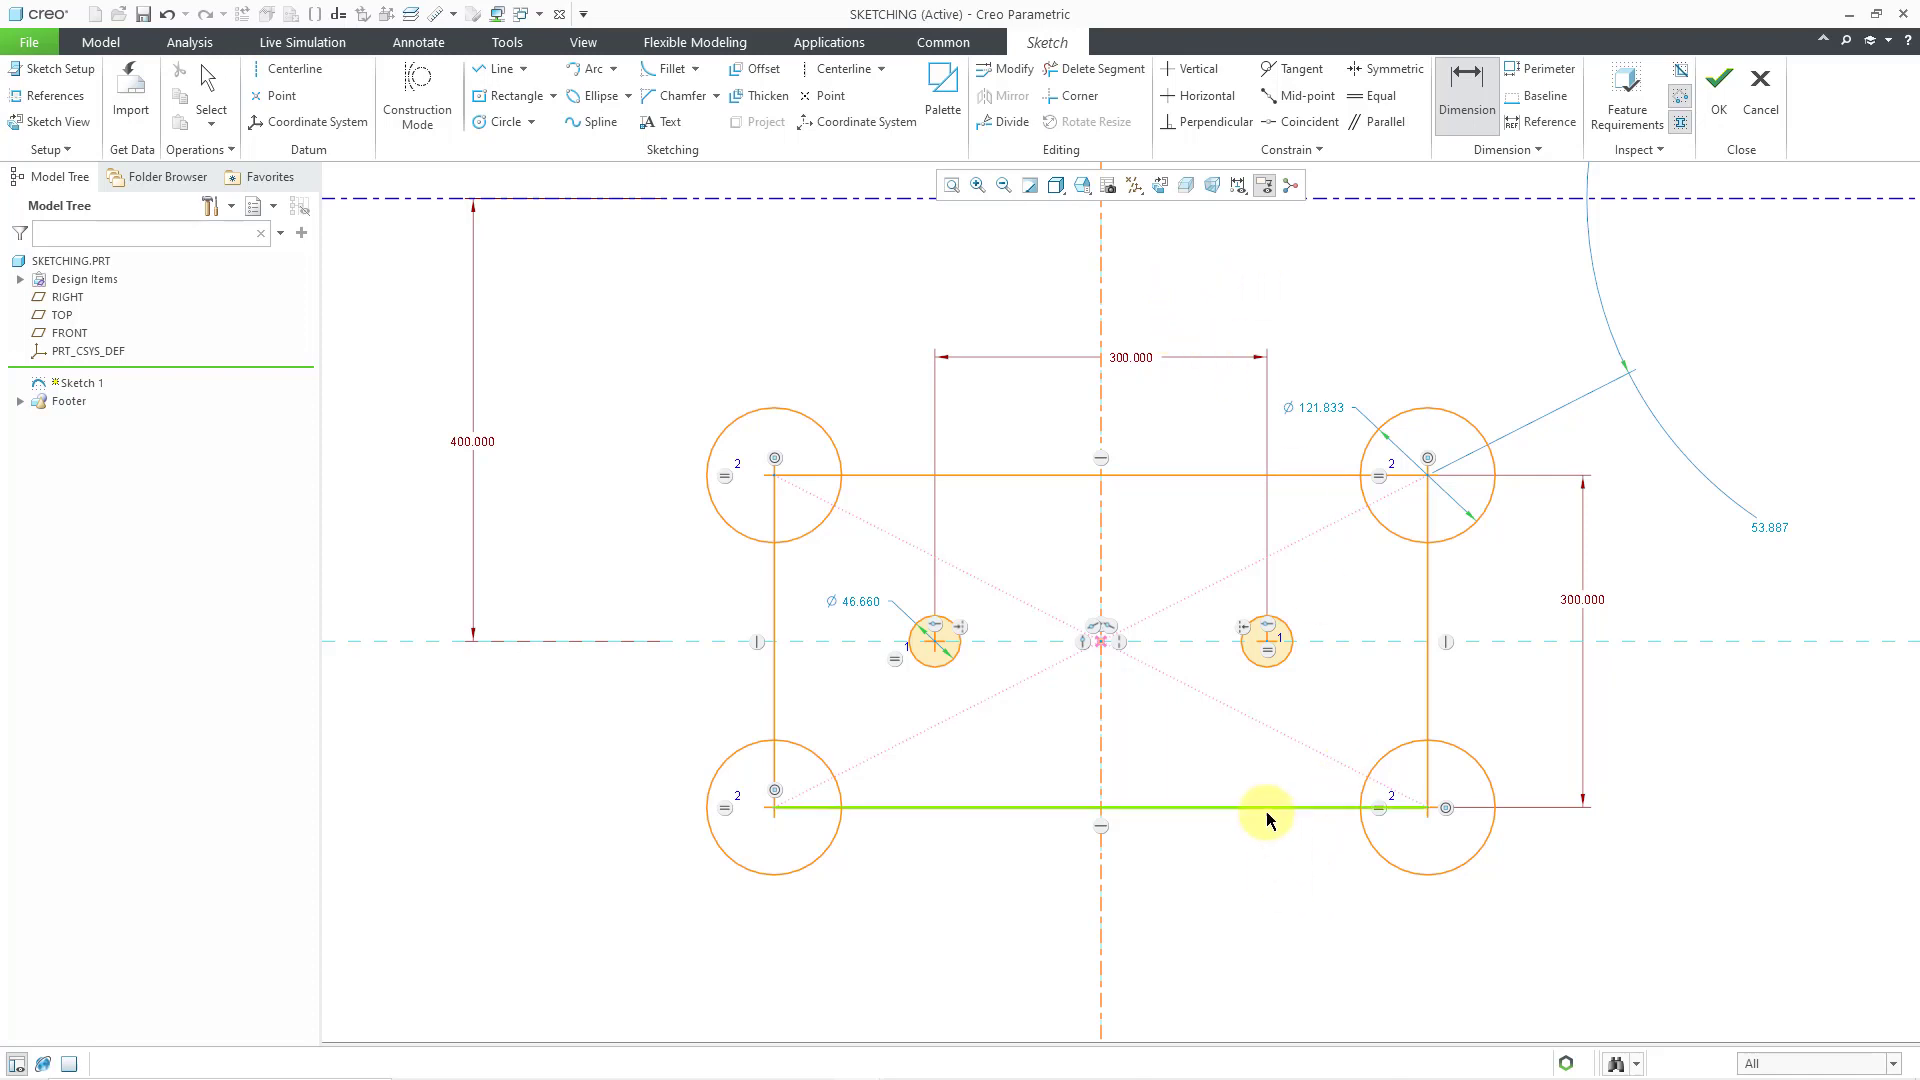
middle_click(1234, 934)
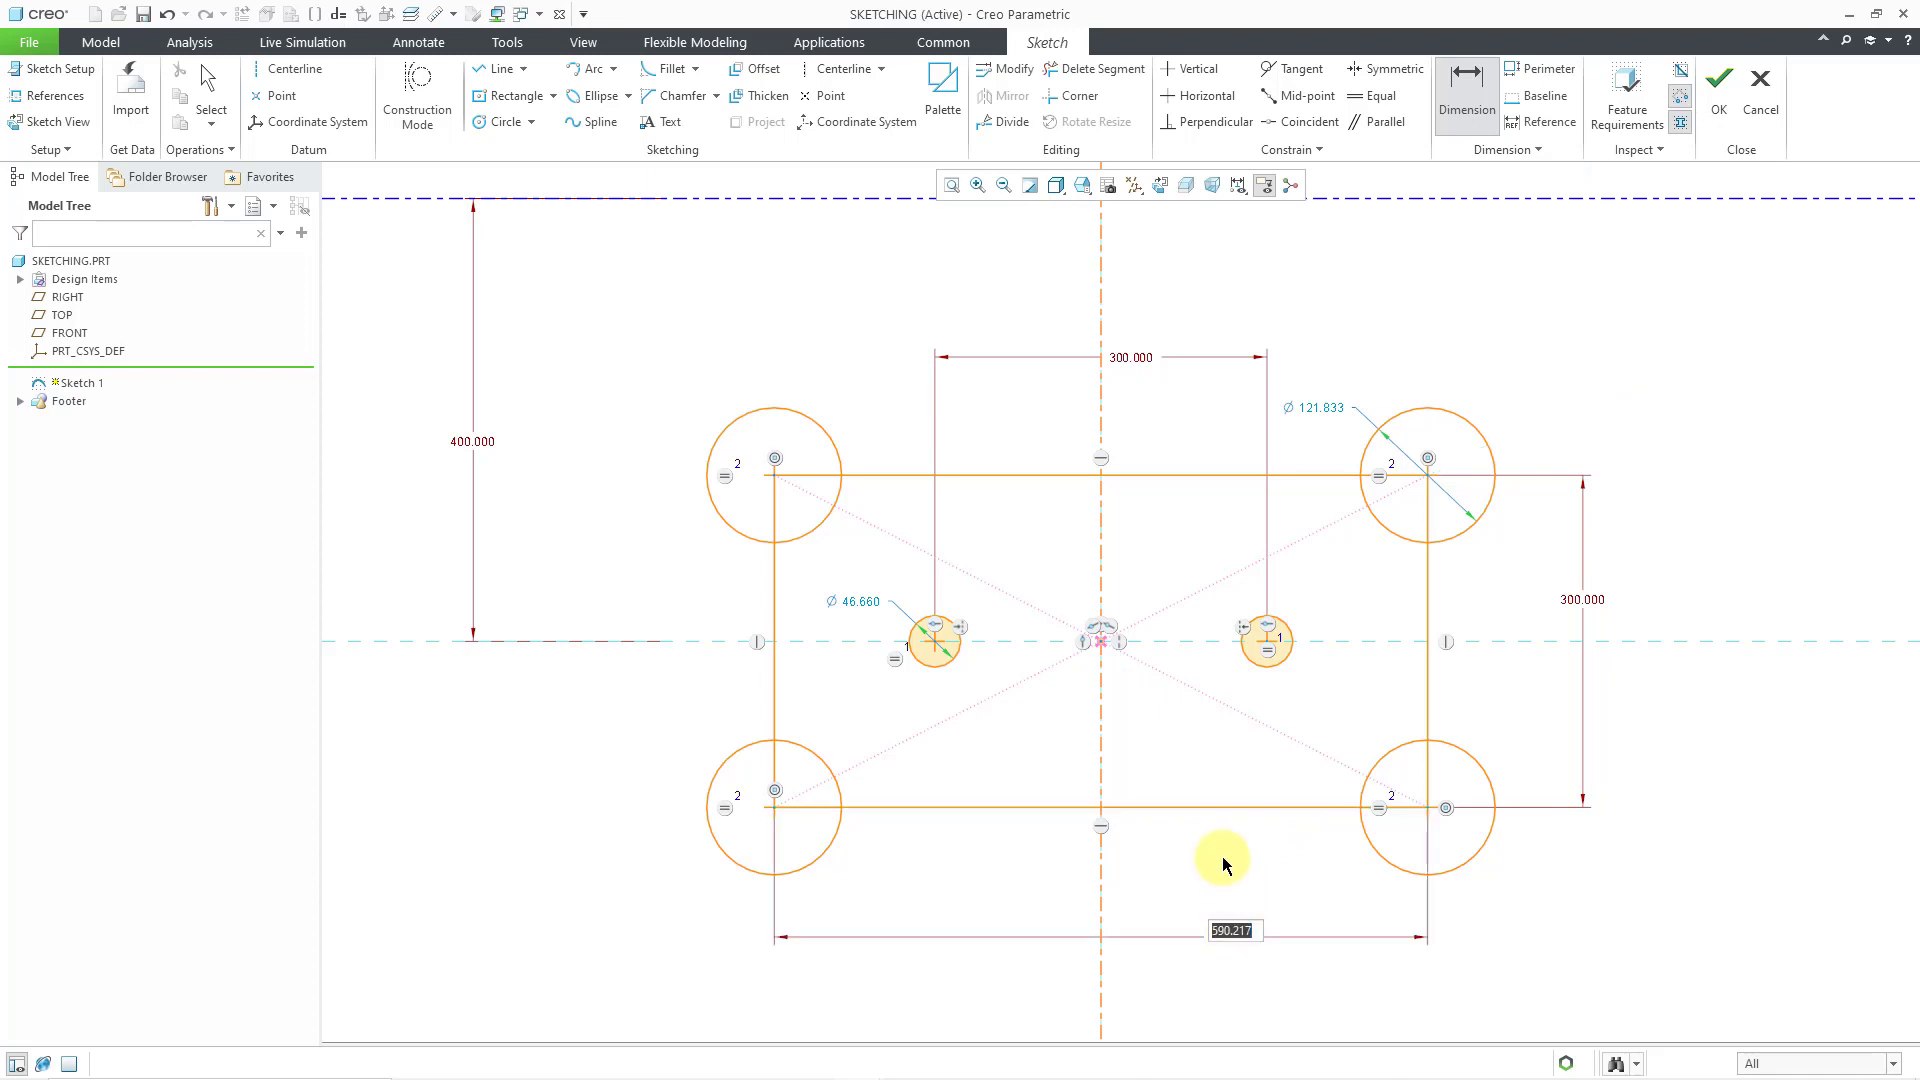
text(600)
key(Return)
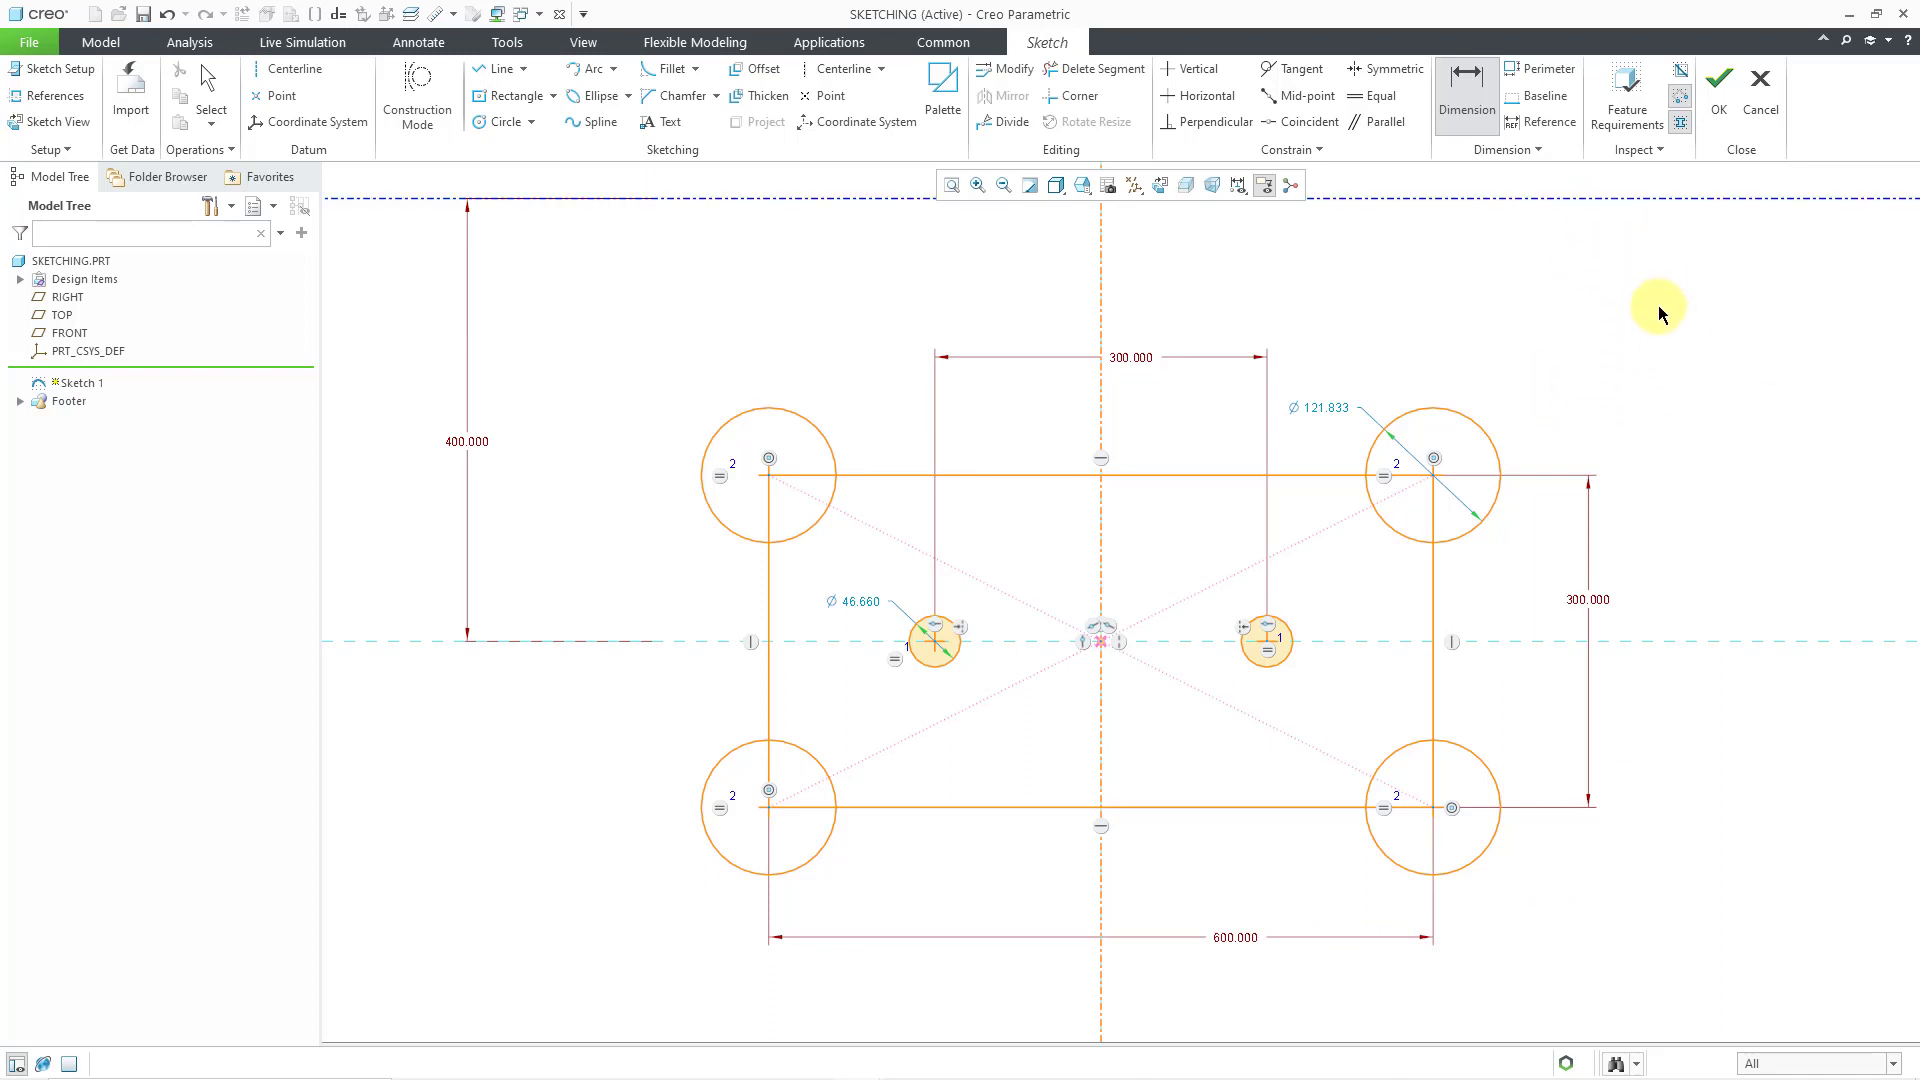
middle_click(1565, 299)
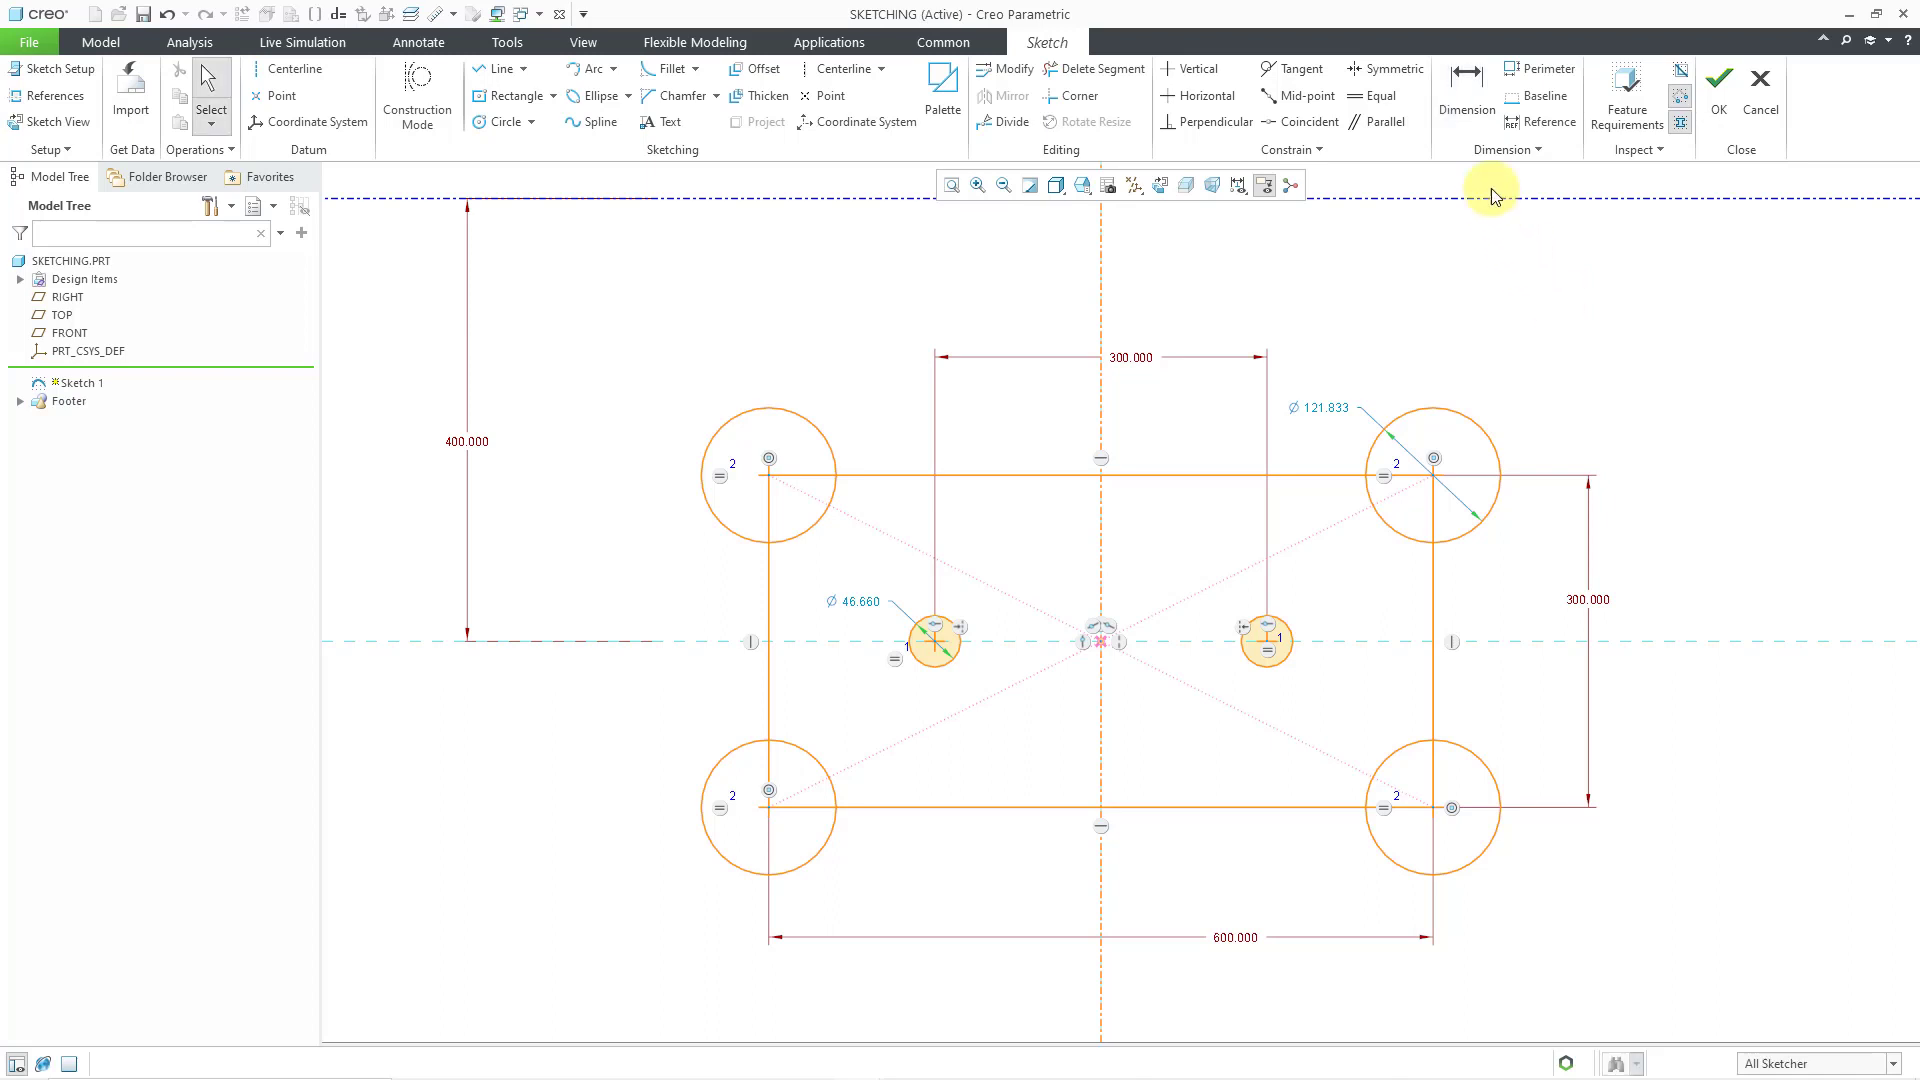
- Convert the upper-right corner circle's diameter dimension to a radius and set it to 50
click(1339, 413)
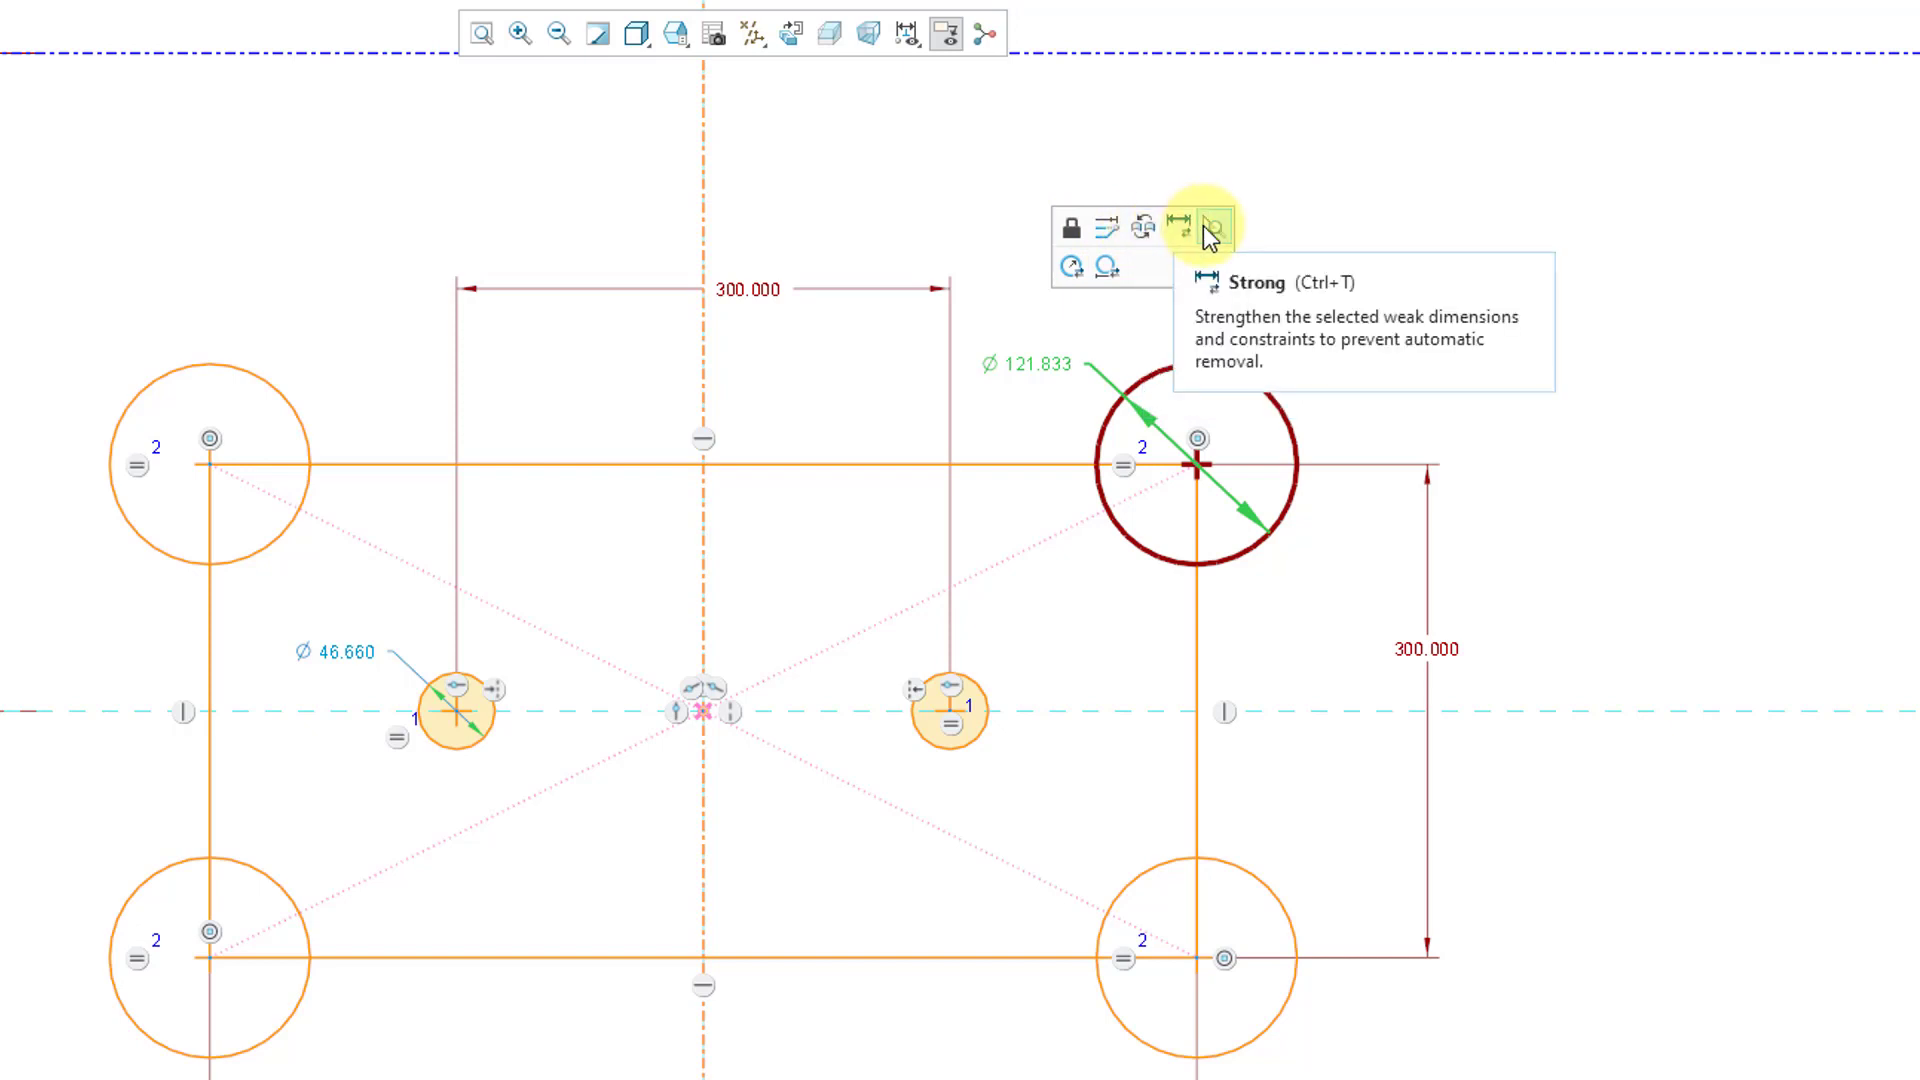
click(1080, 270)
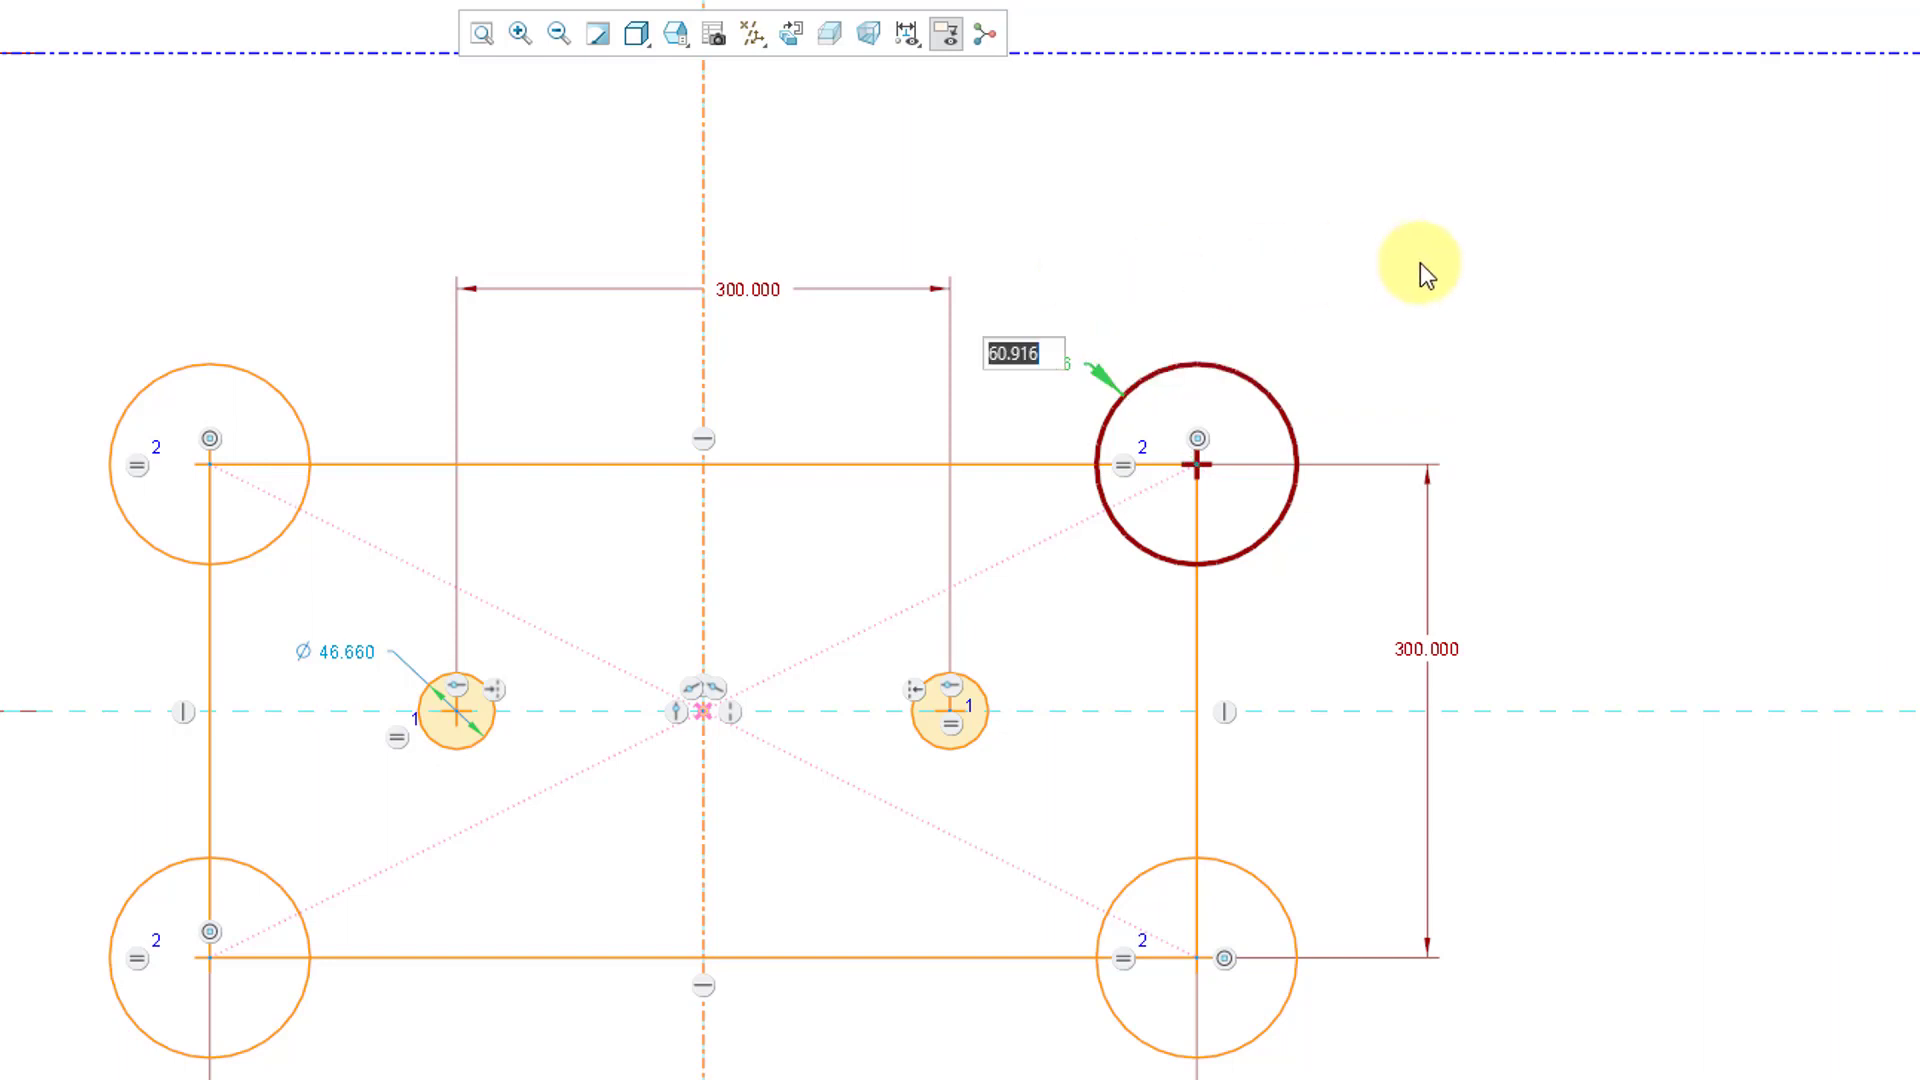
text(50)
key(Return)
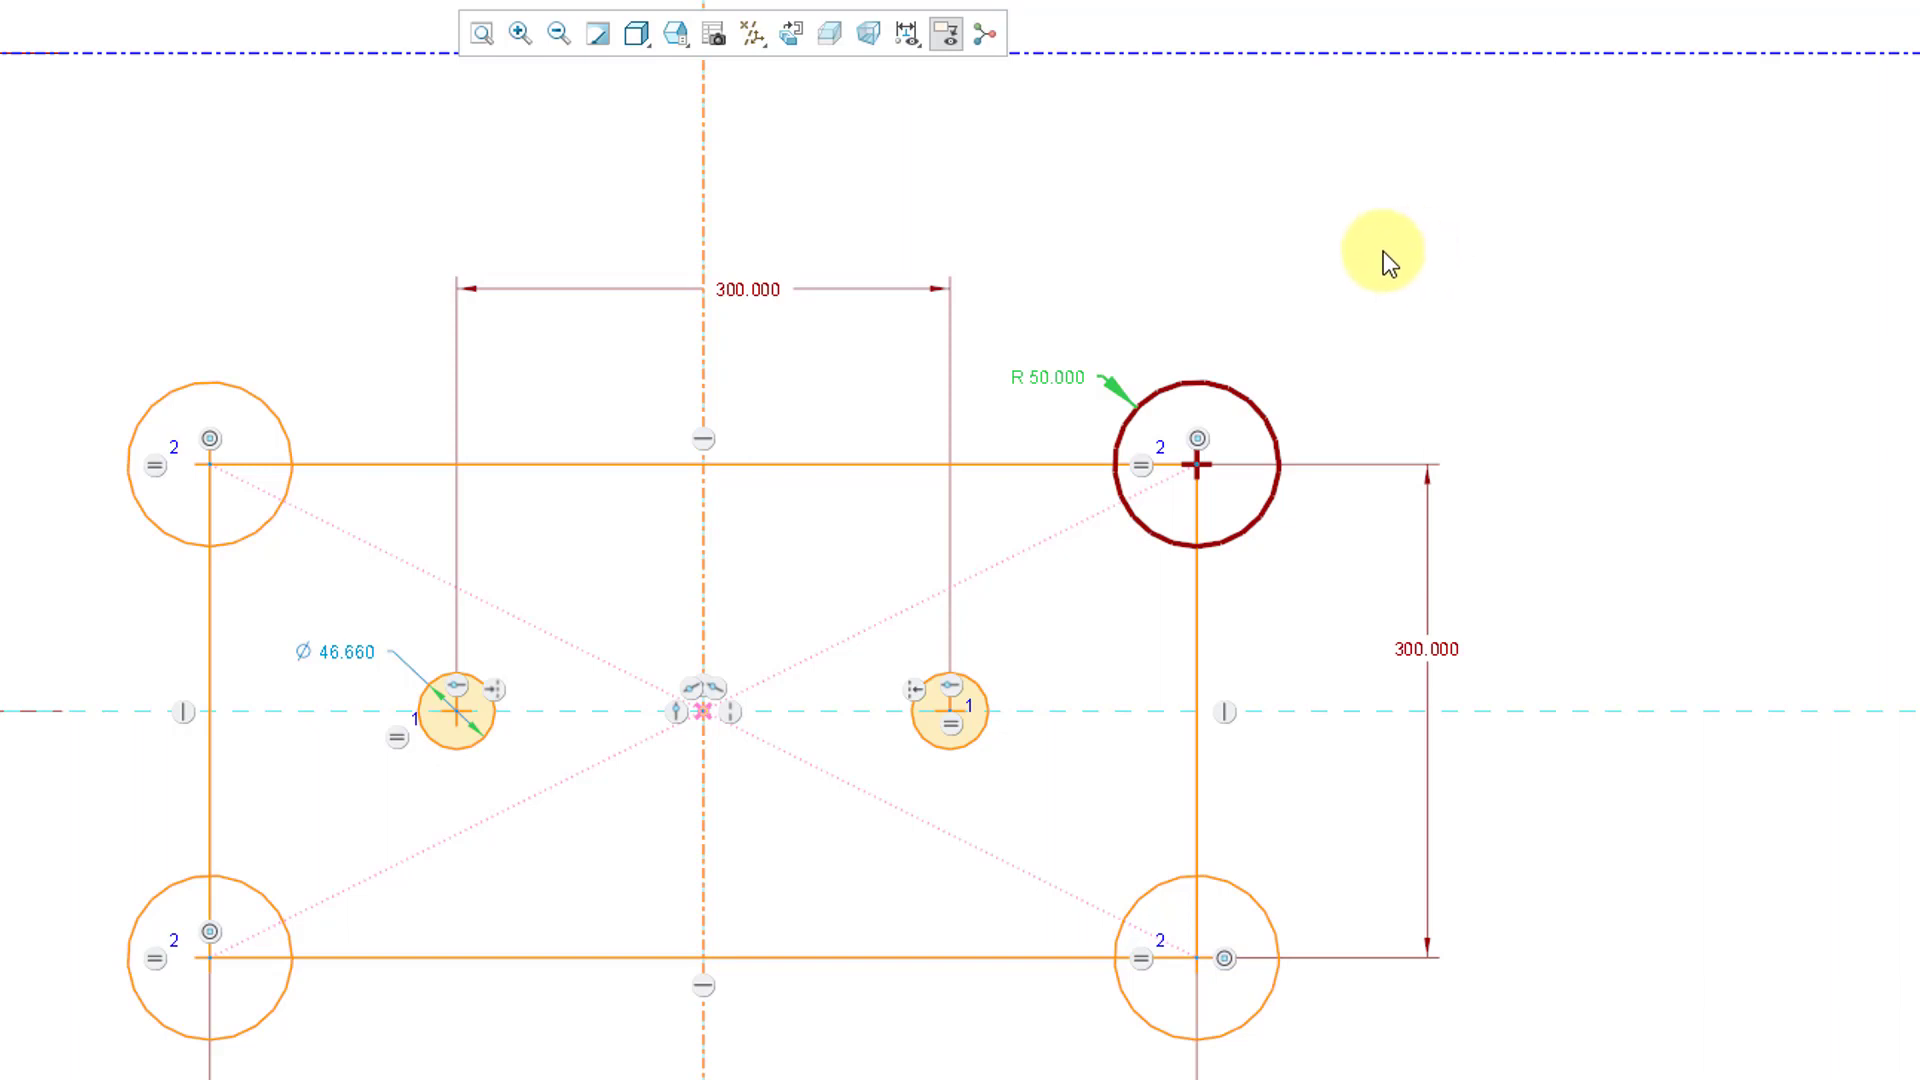
key(Escape)
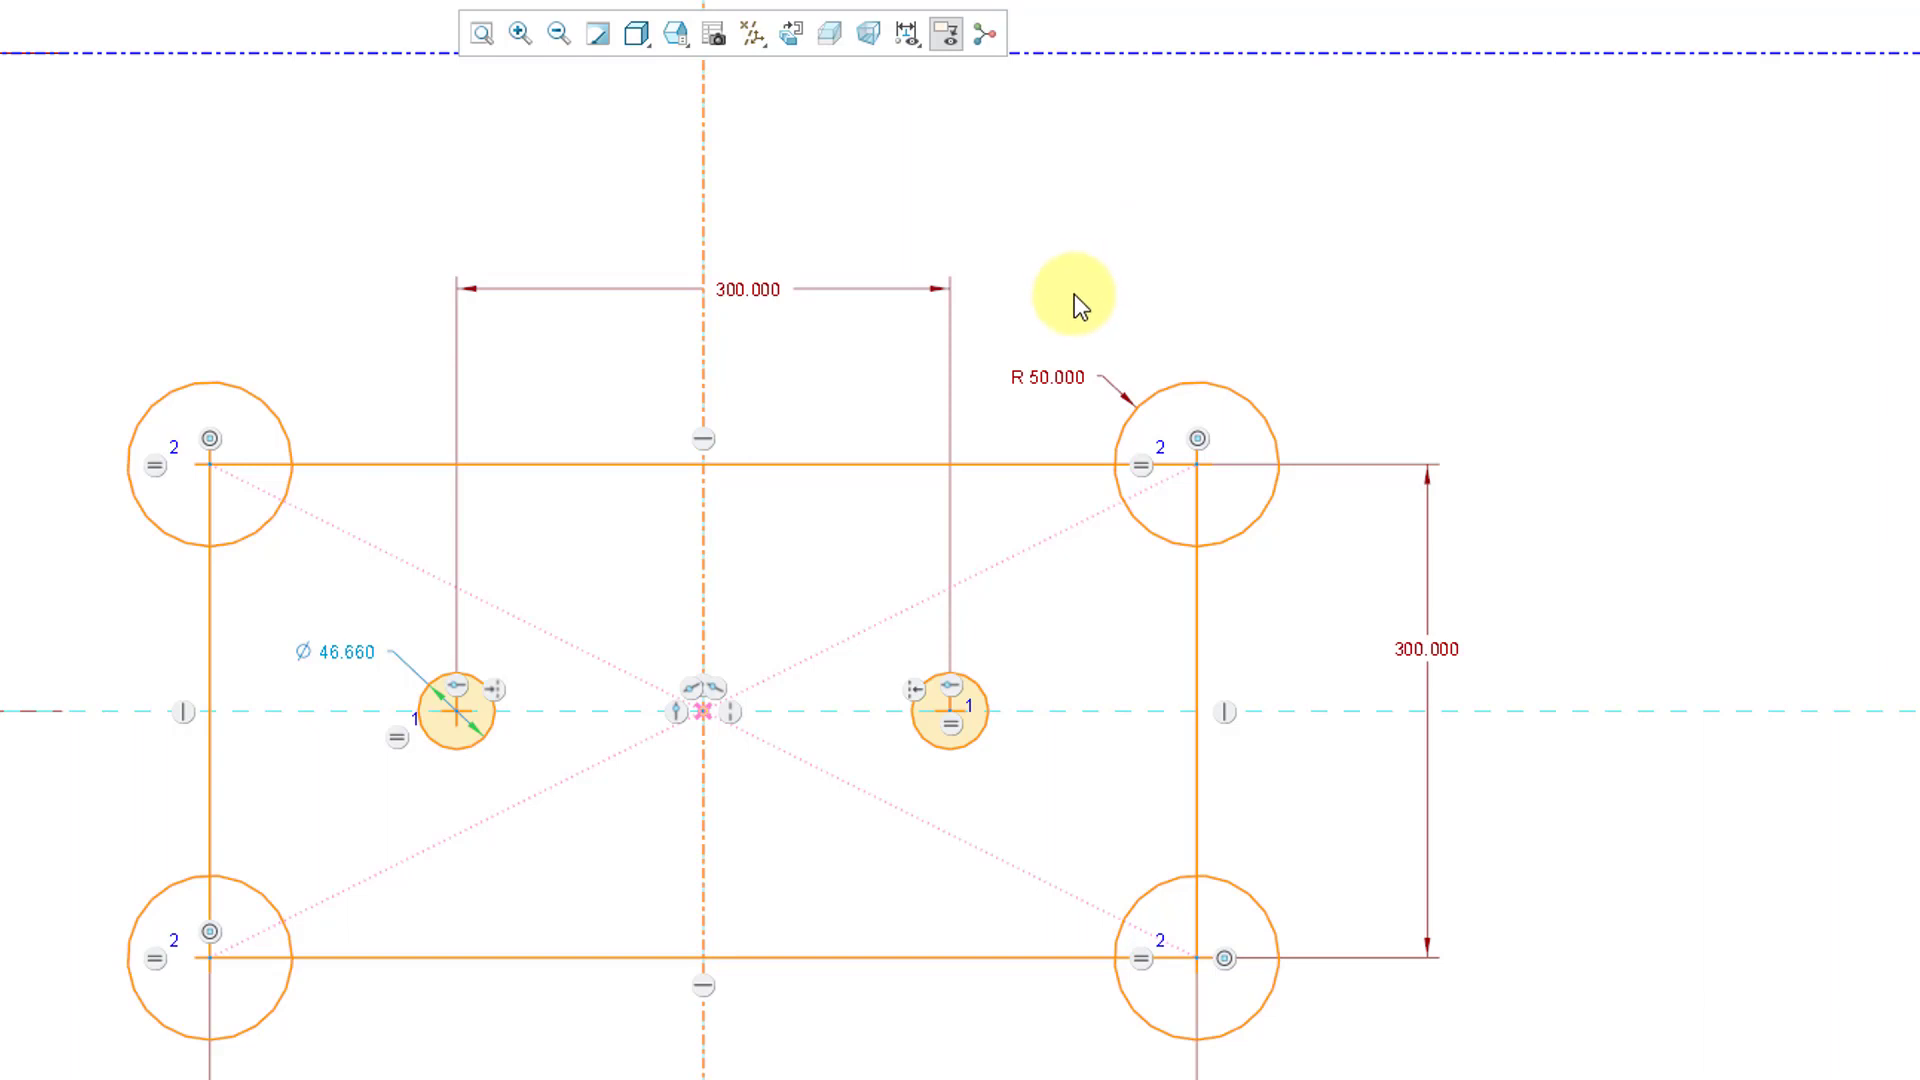
- Convert the upper-right corner circle's radius dimension back to a diameter
click(1062, 385)
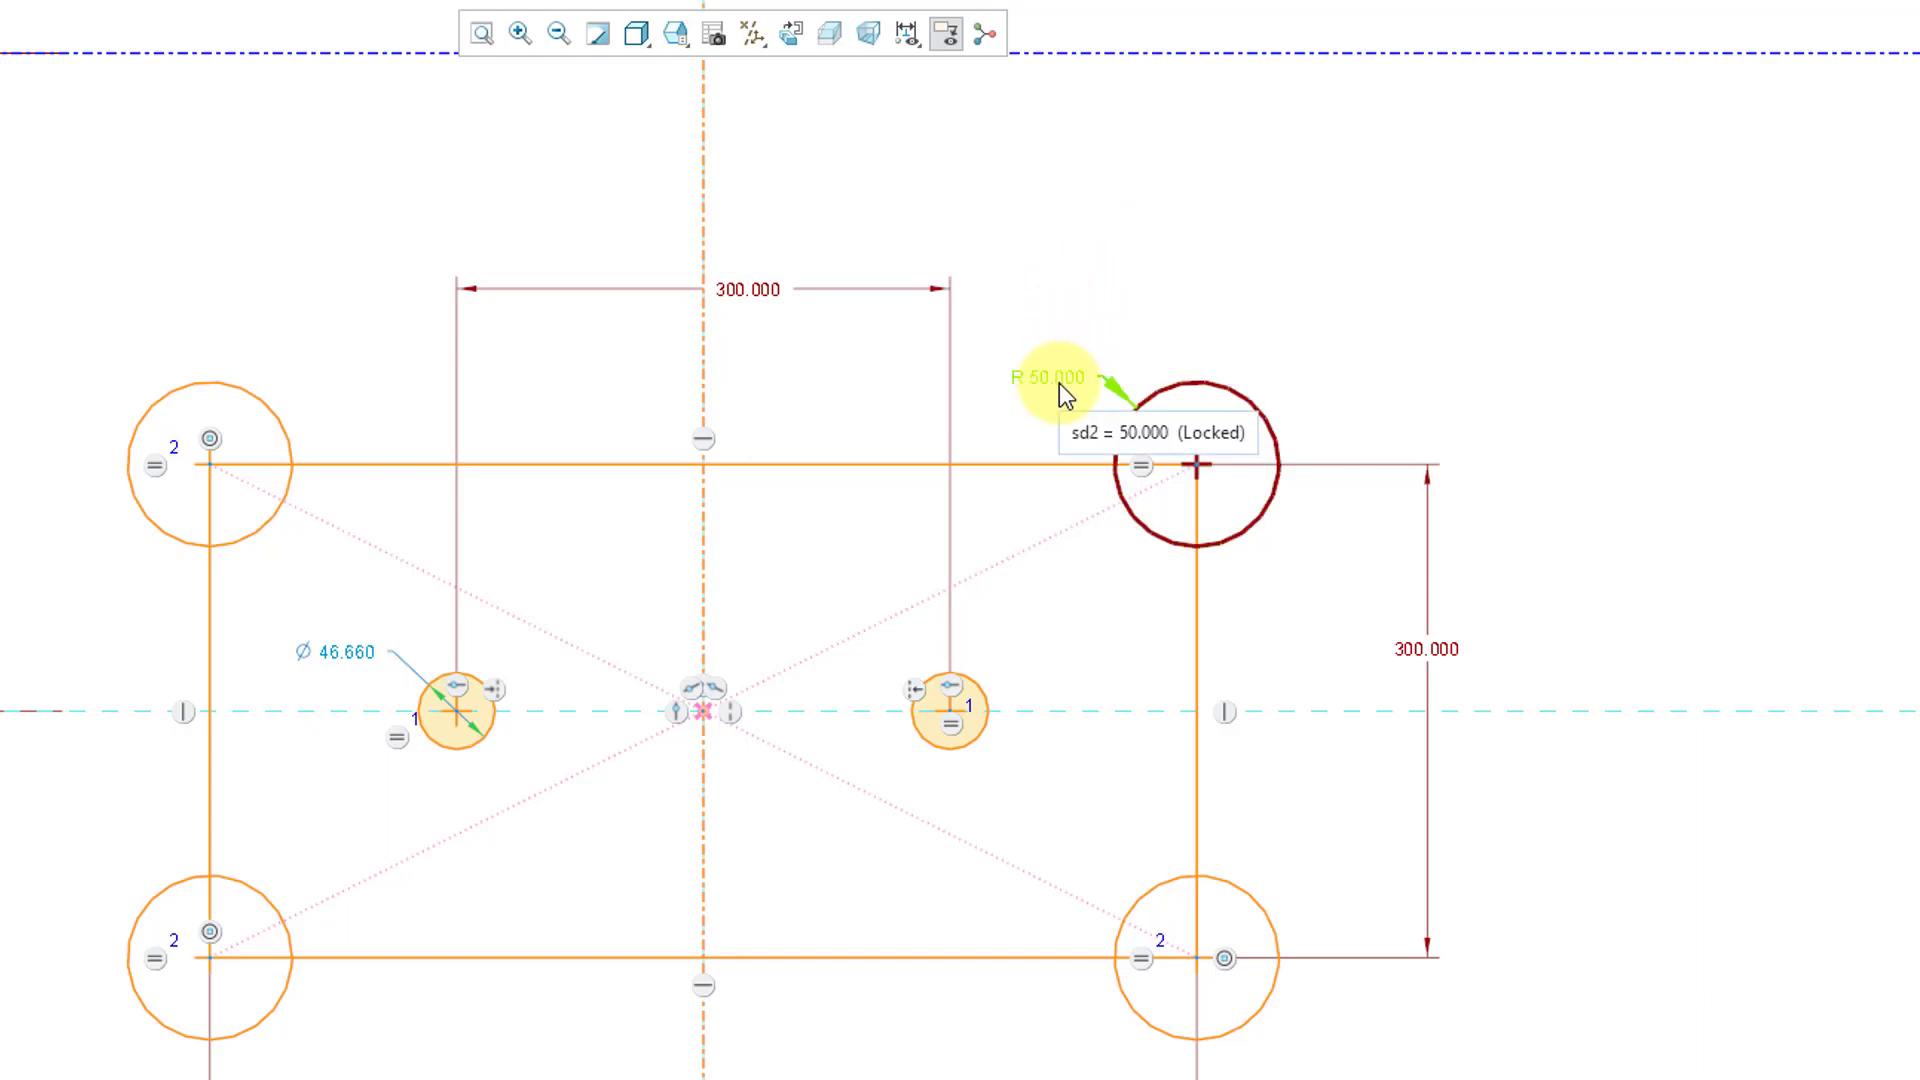
click(1059, 382)
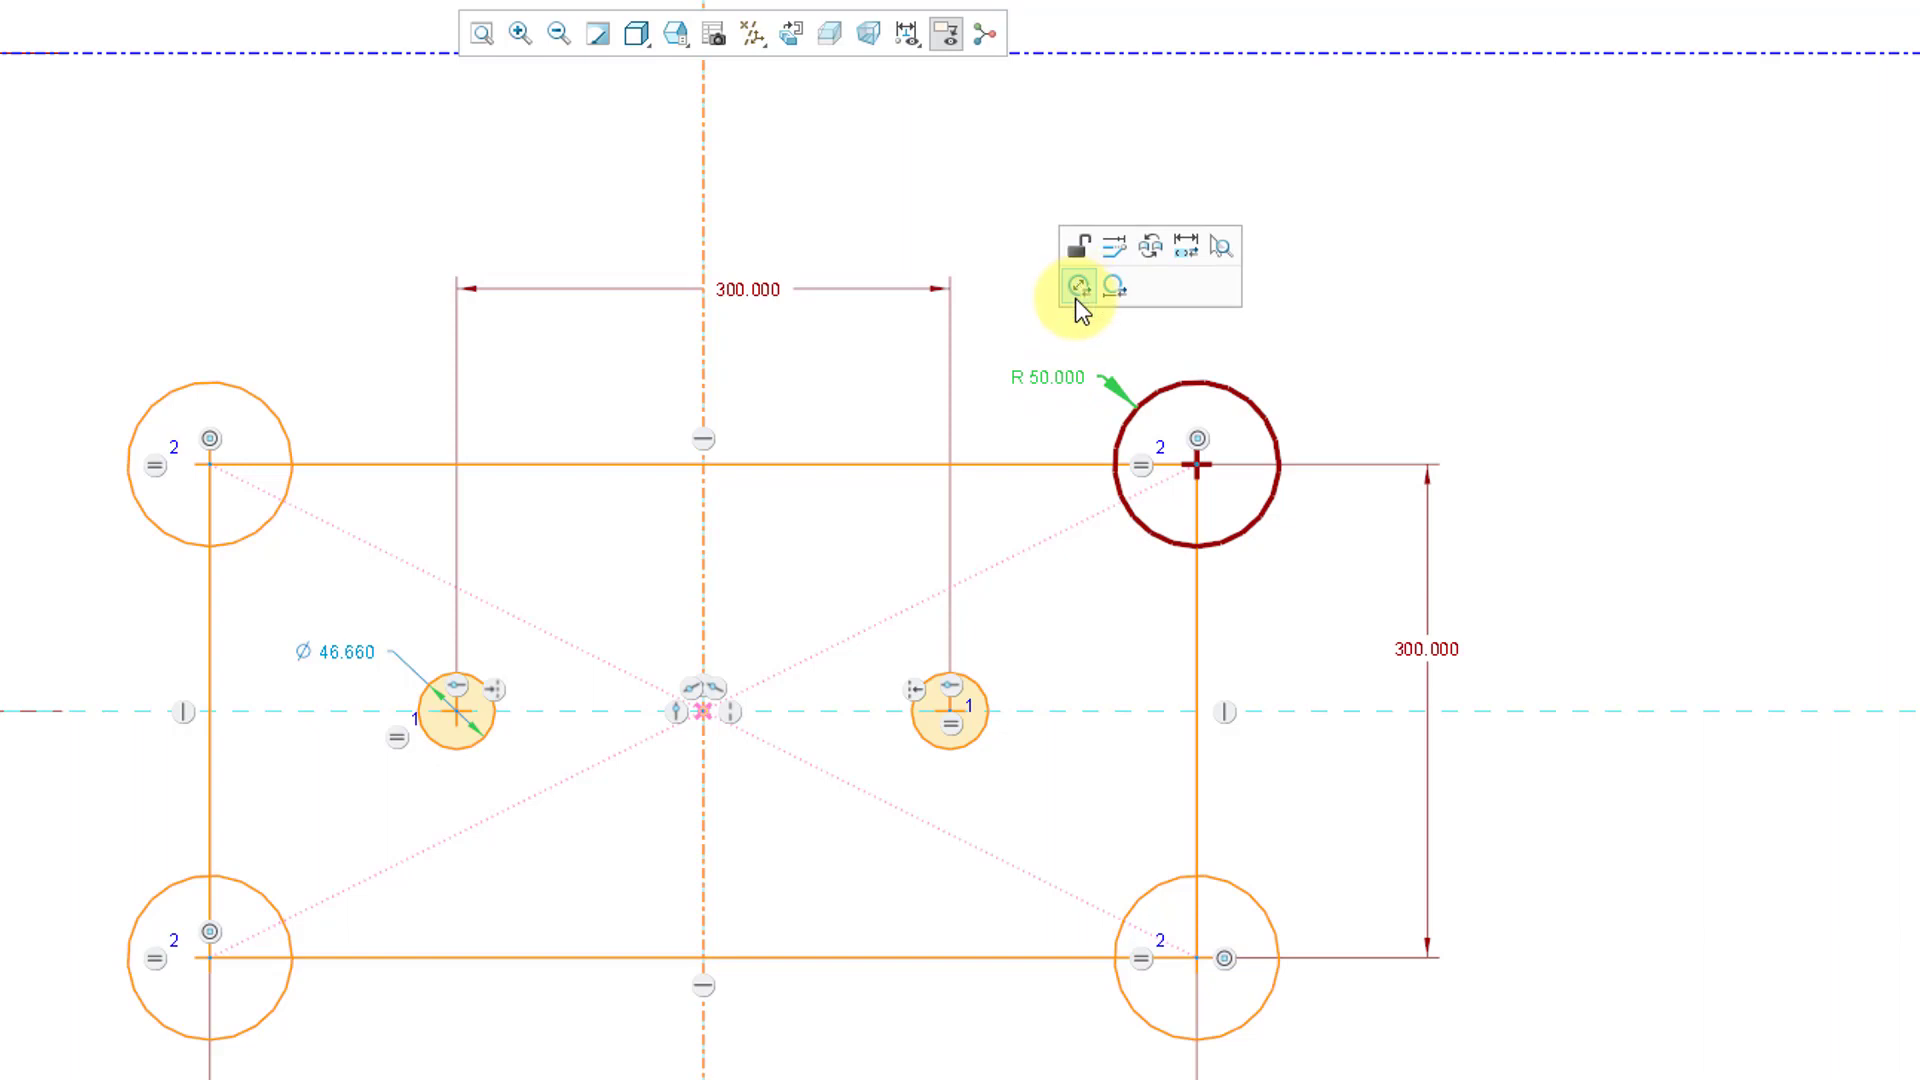
click(1078, 290)
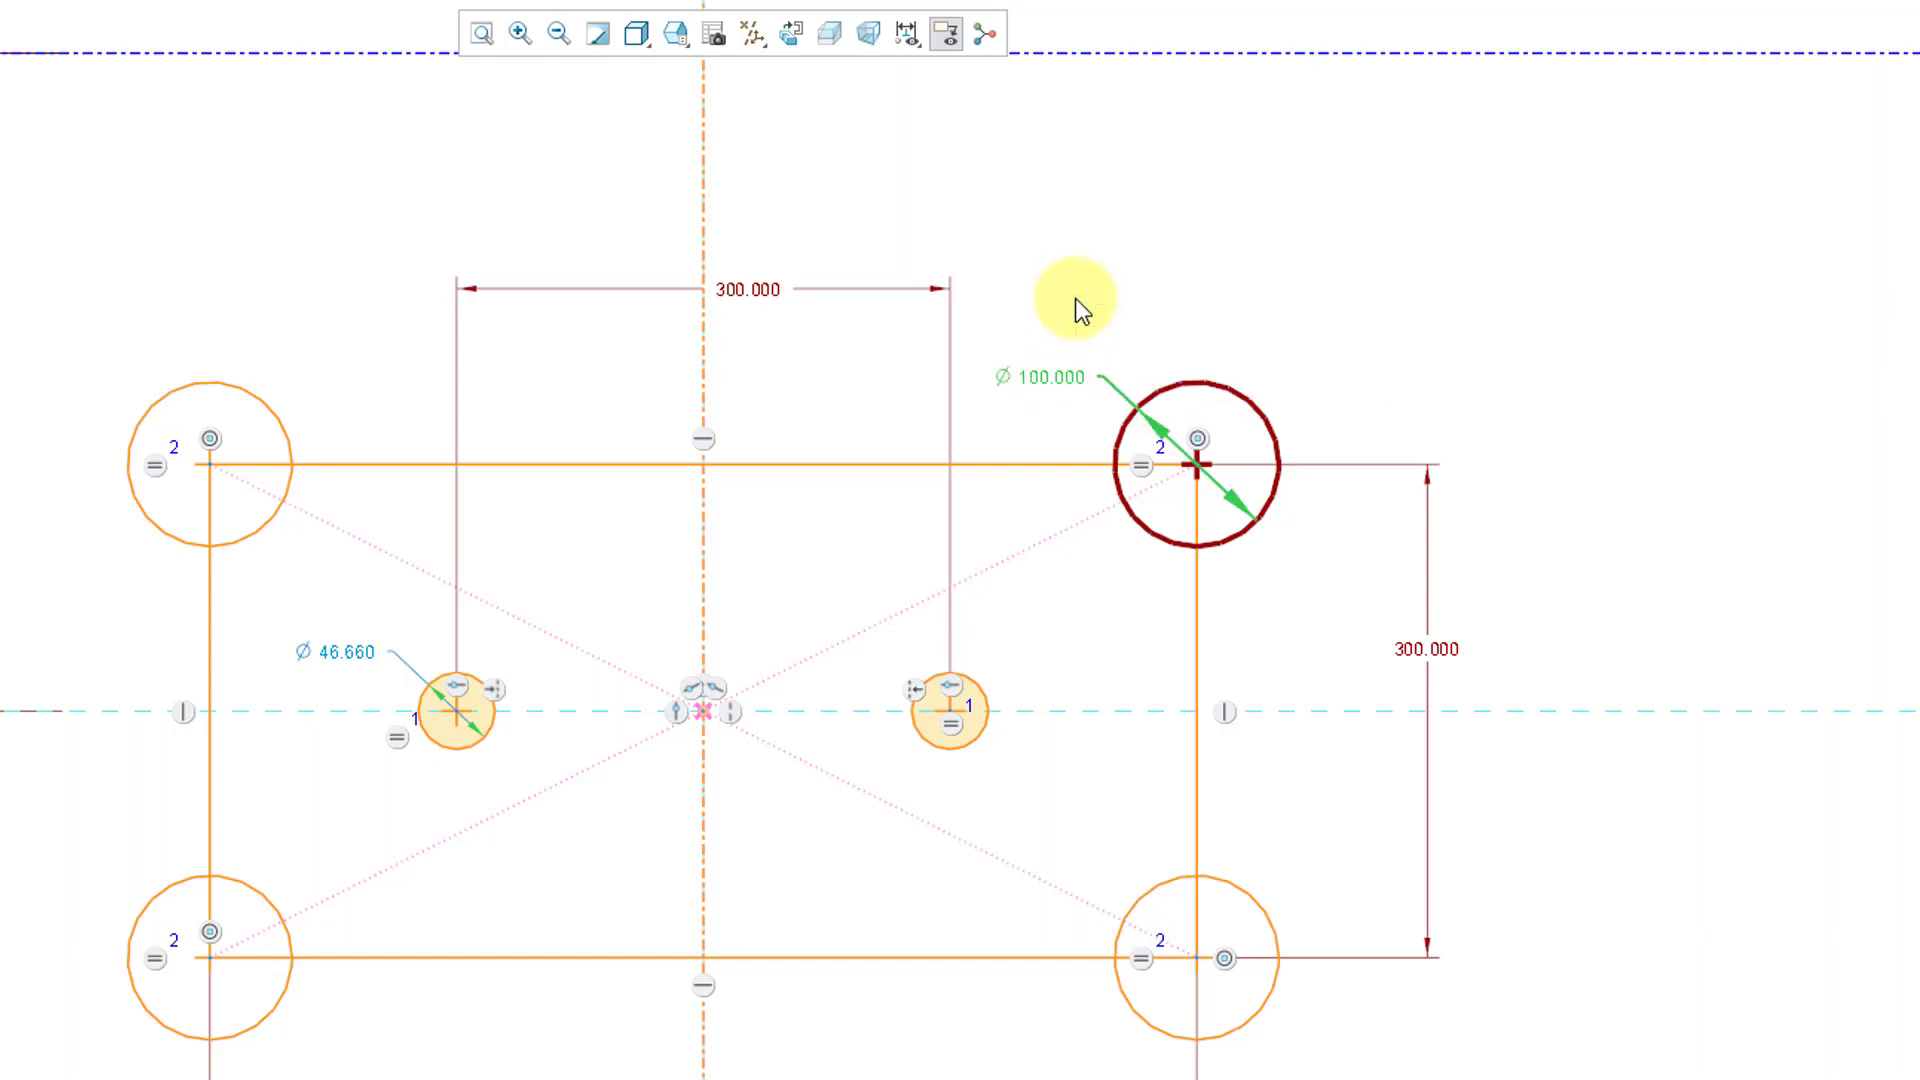
click(1182, 176)
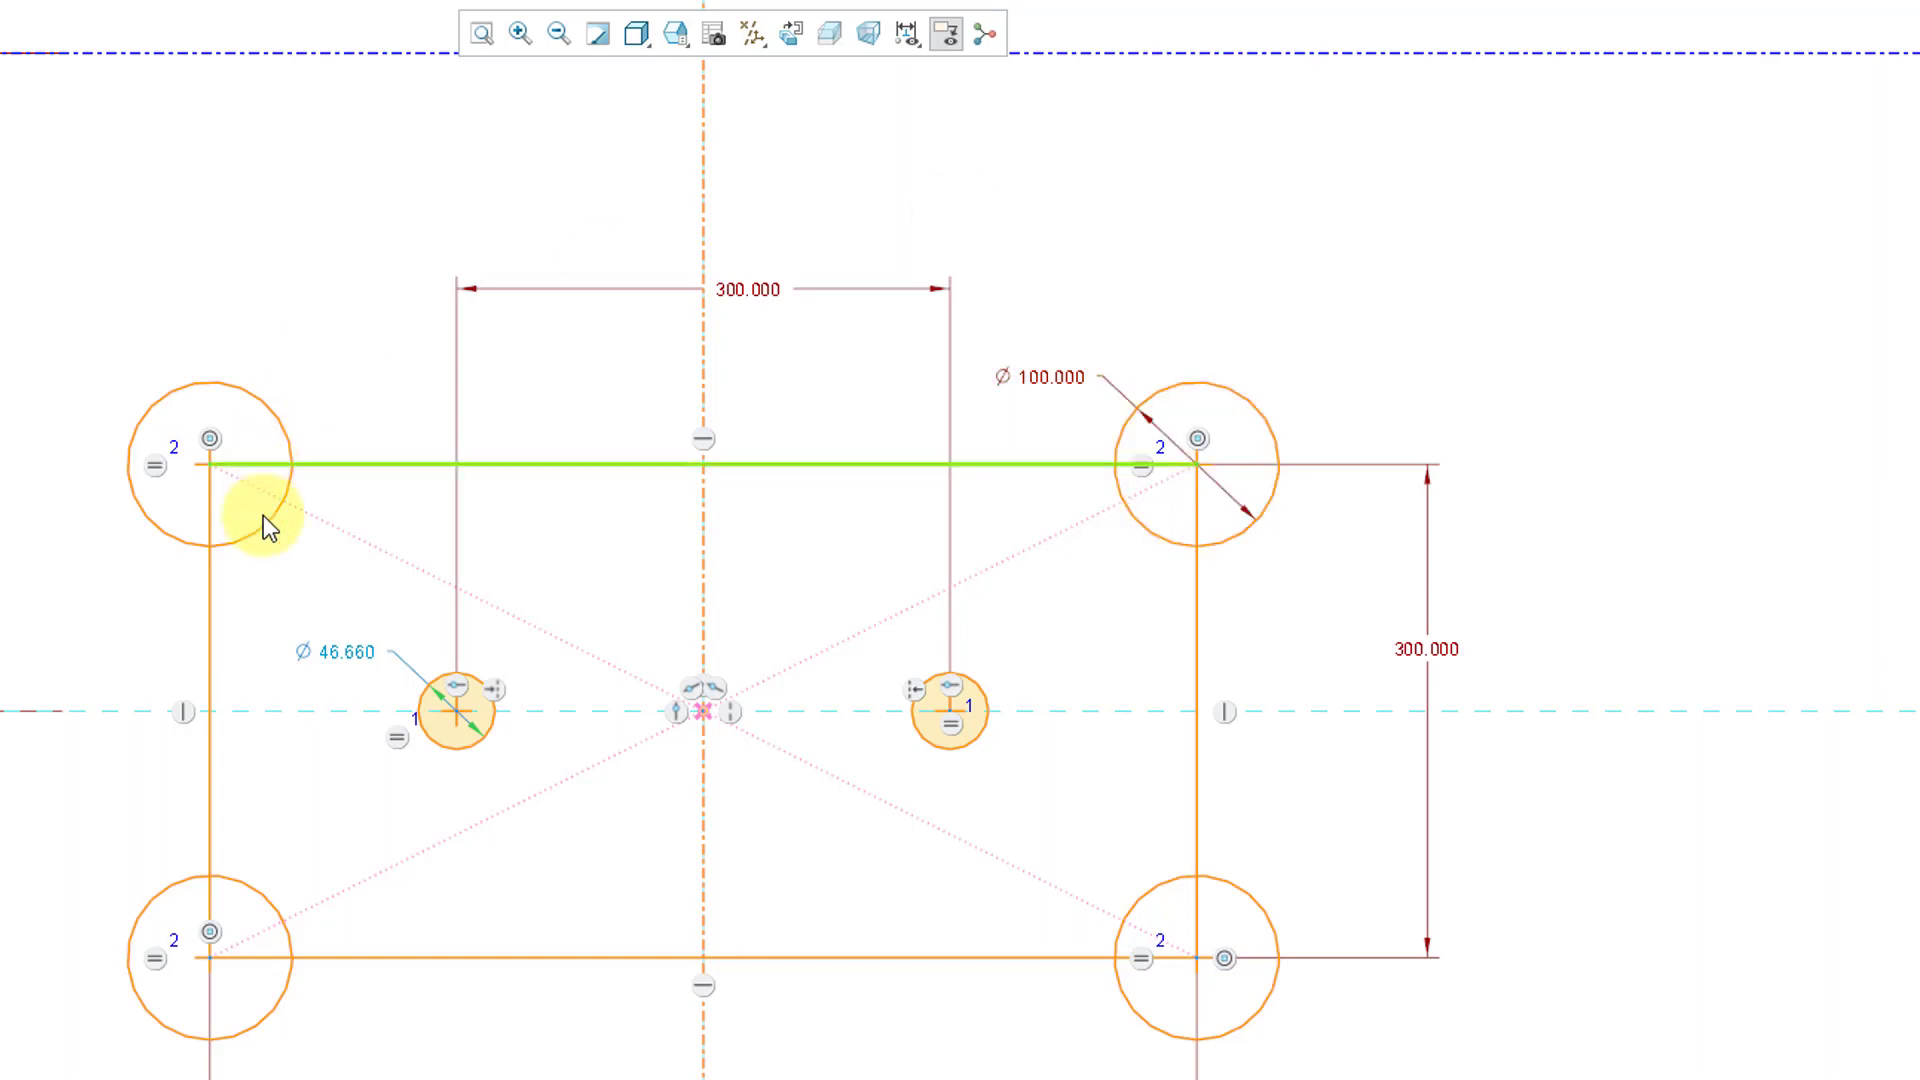
- Set the diameter of the small inner circle on the left to 60
click(359, 668)
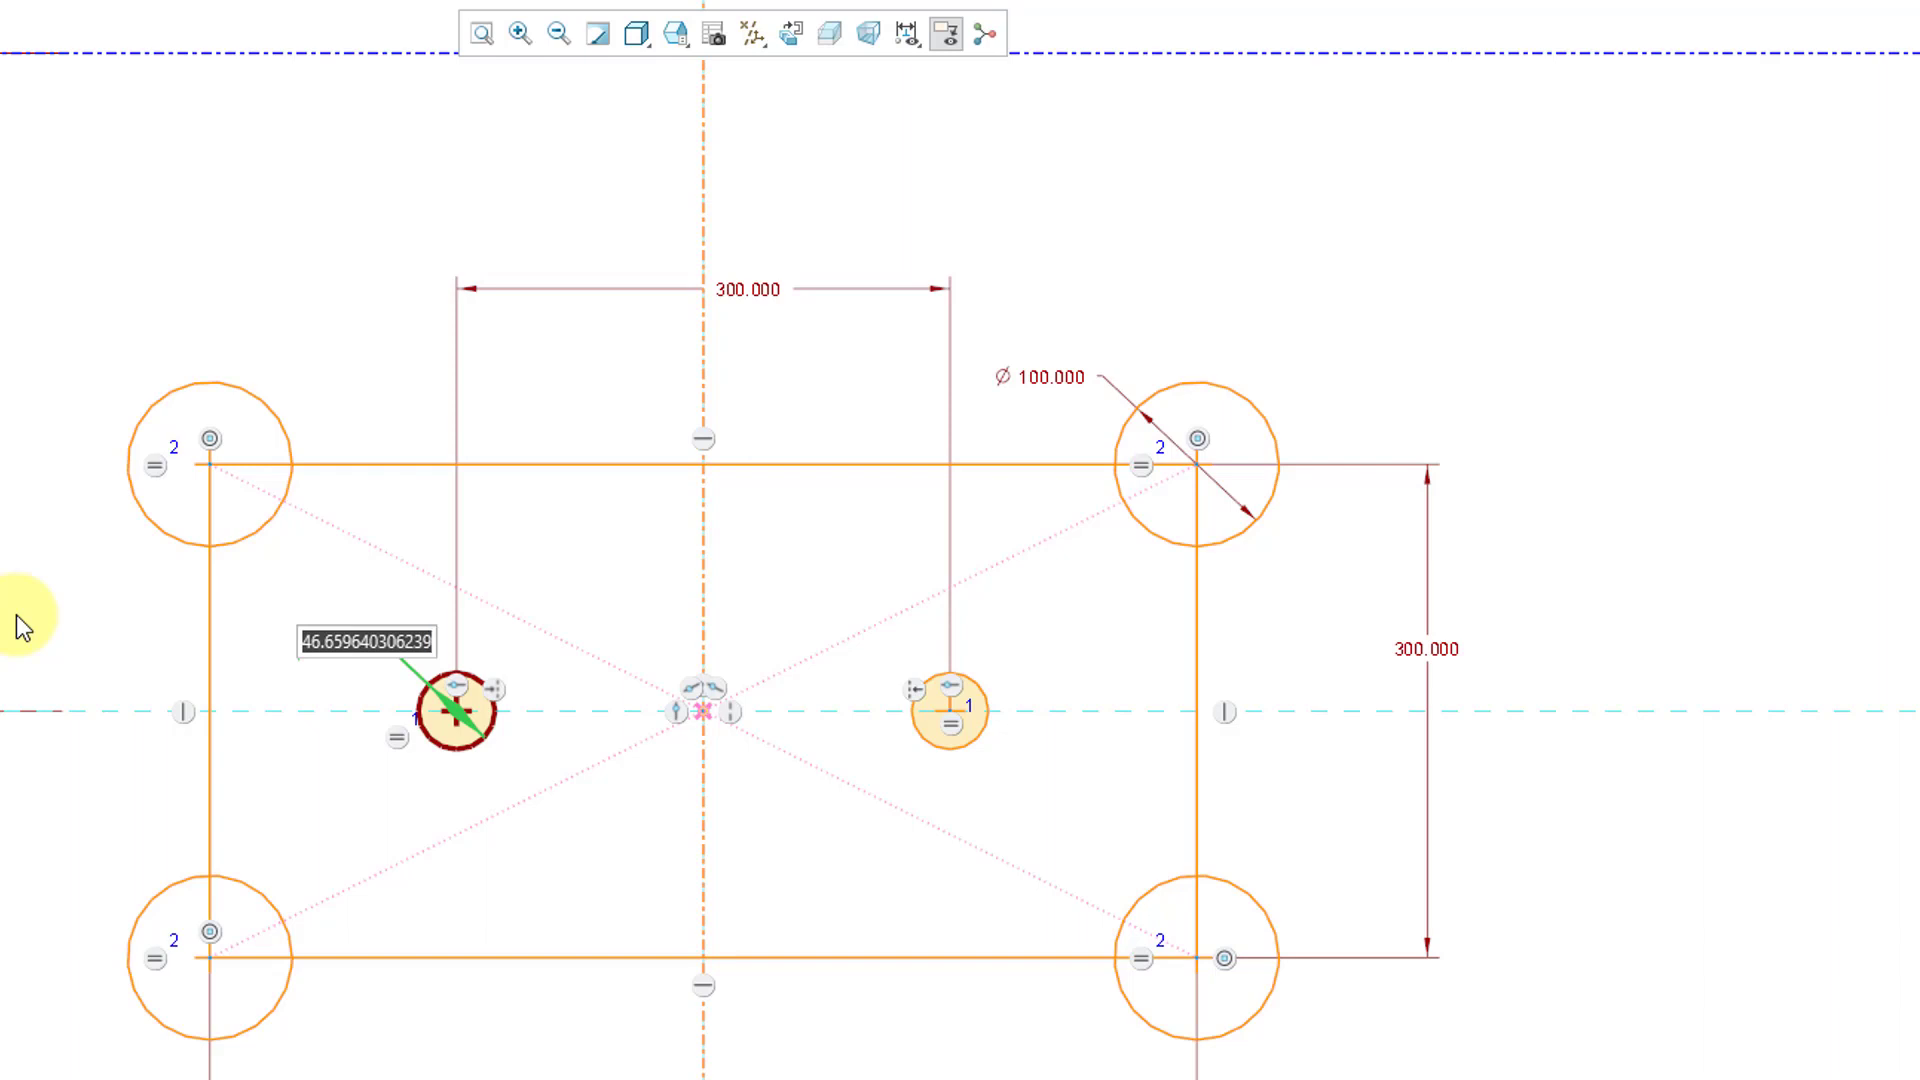
text(60)
key(Return)
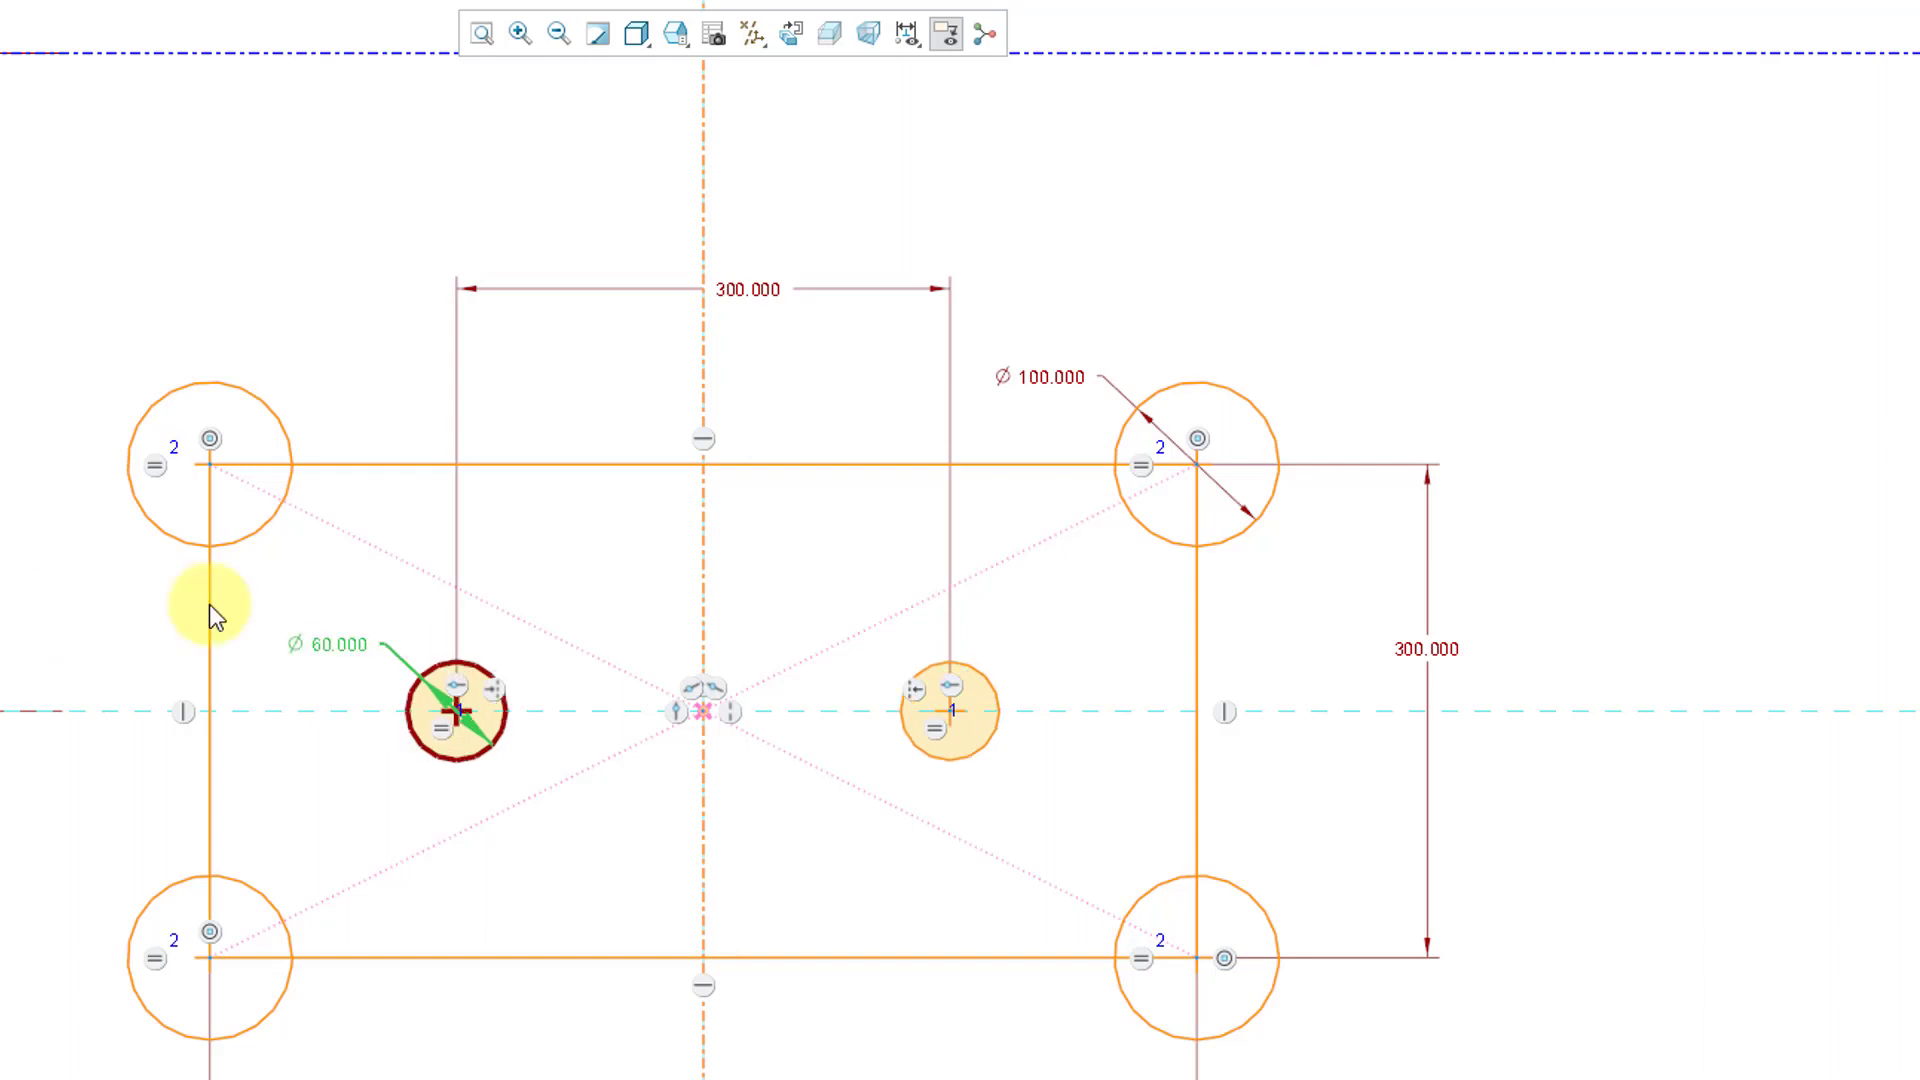
click(1190, 243)
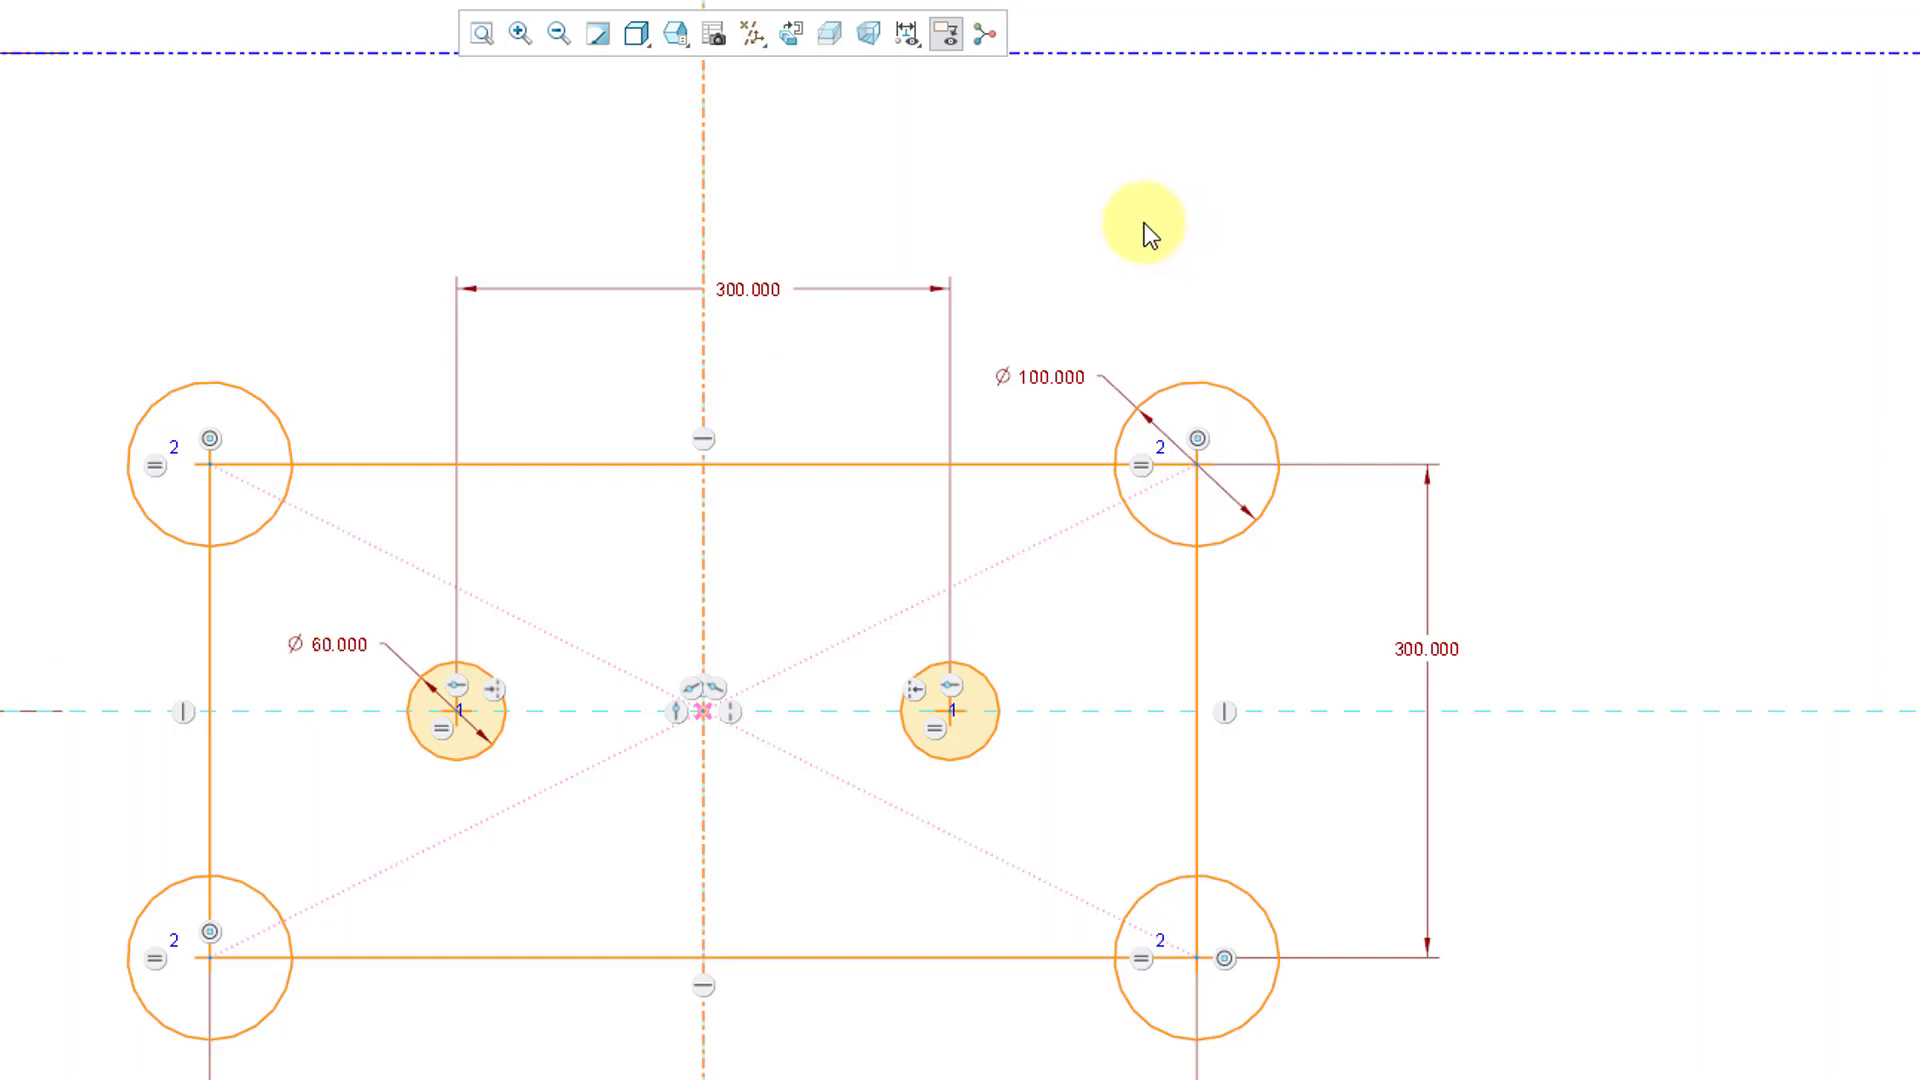
- Select the whole sketch for Modify, enlarge the dimension list, and increase the rectangle's height to 355.591 with its thumbwheel
scroll(716, 636, down, 1)
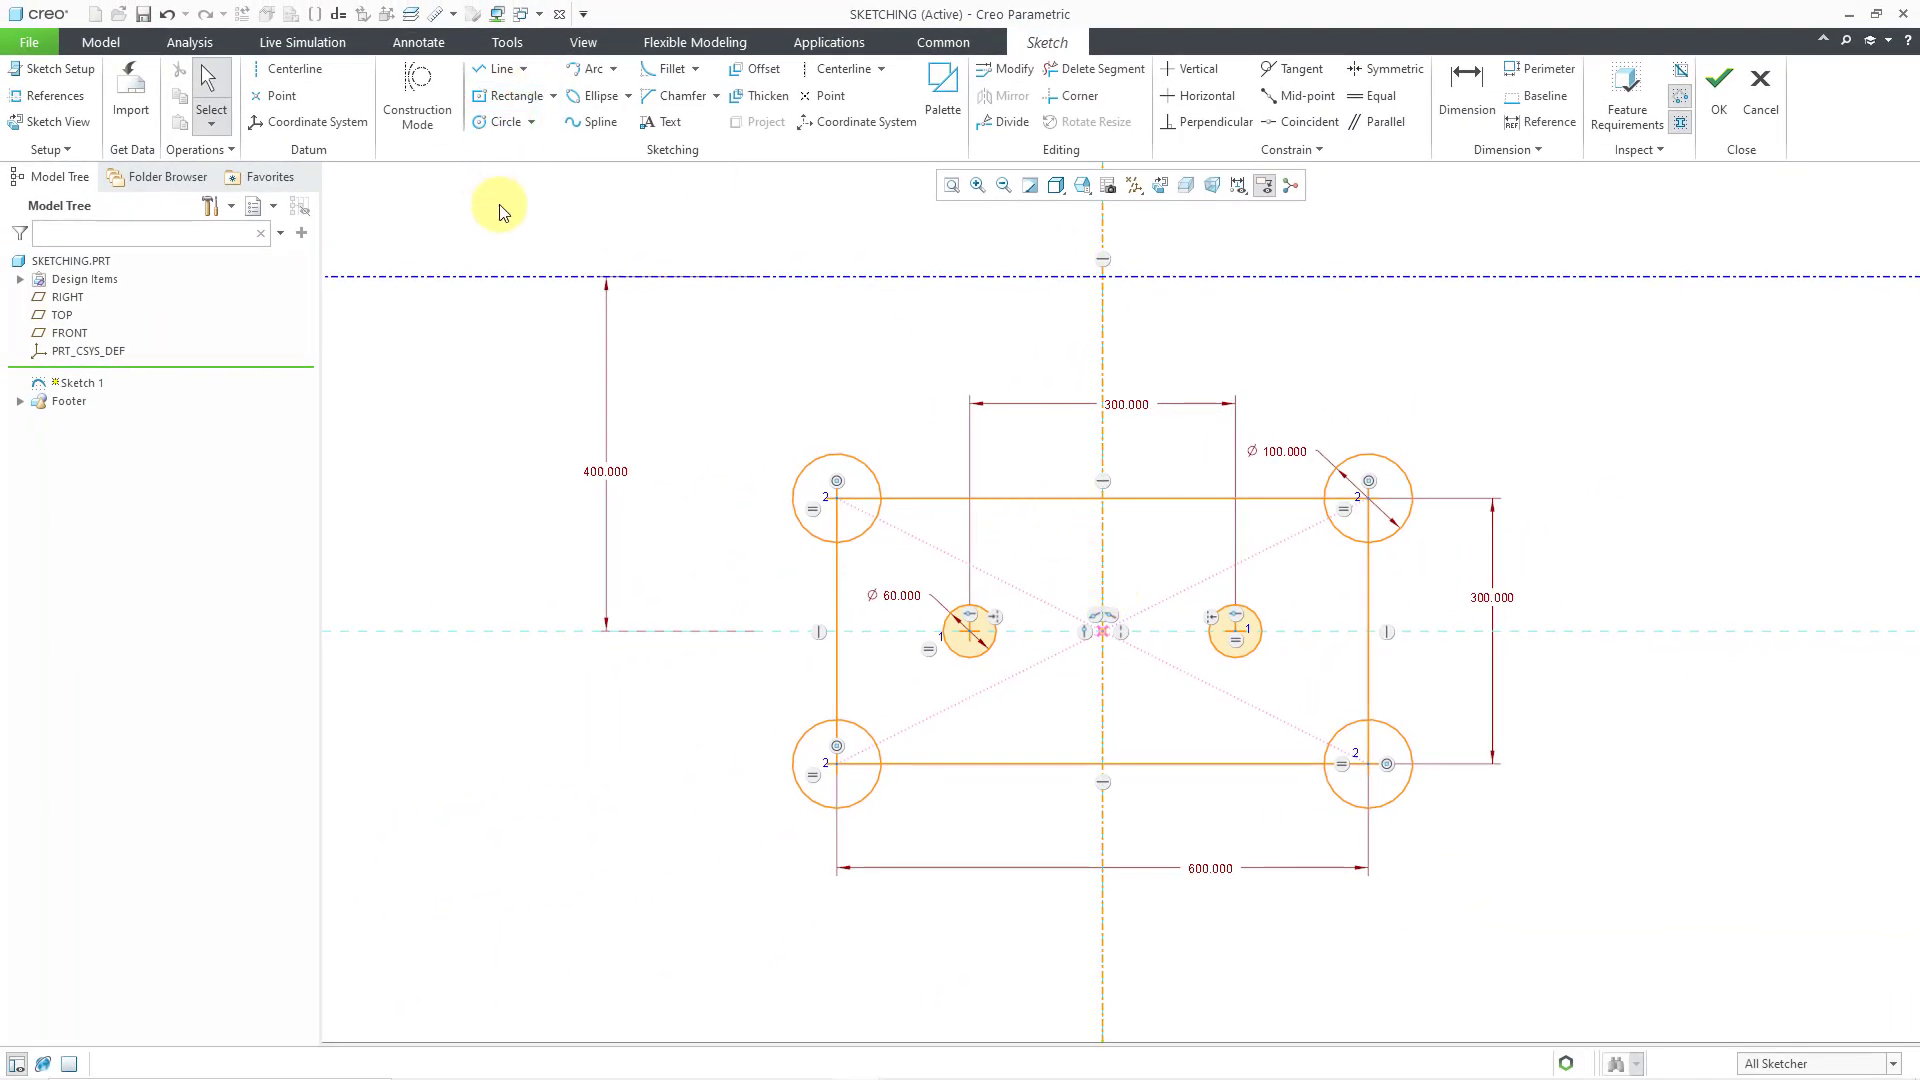
mouse_move(500, 210)
mouse_down()
mouse_move(612, 330)
mouse_move(1127, 694)
mouse_move(1588, 915)
mouse_up()
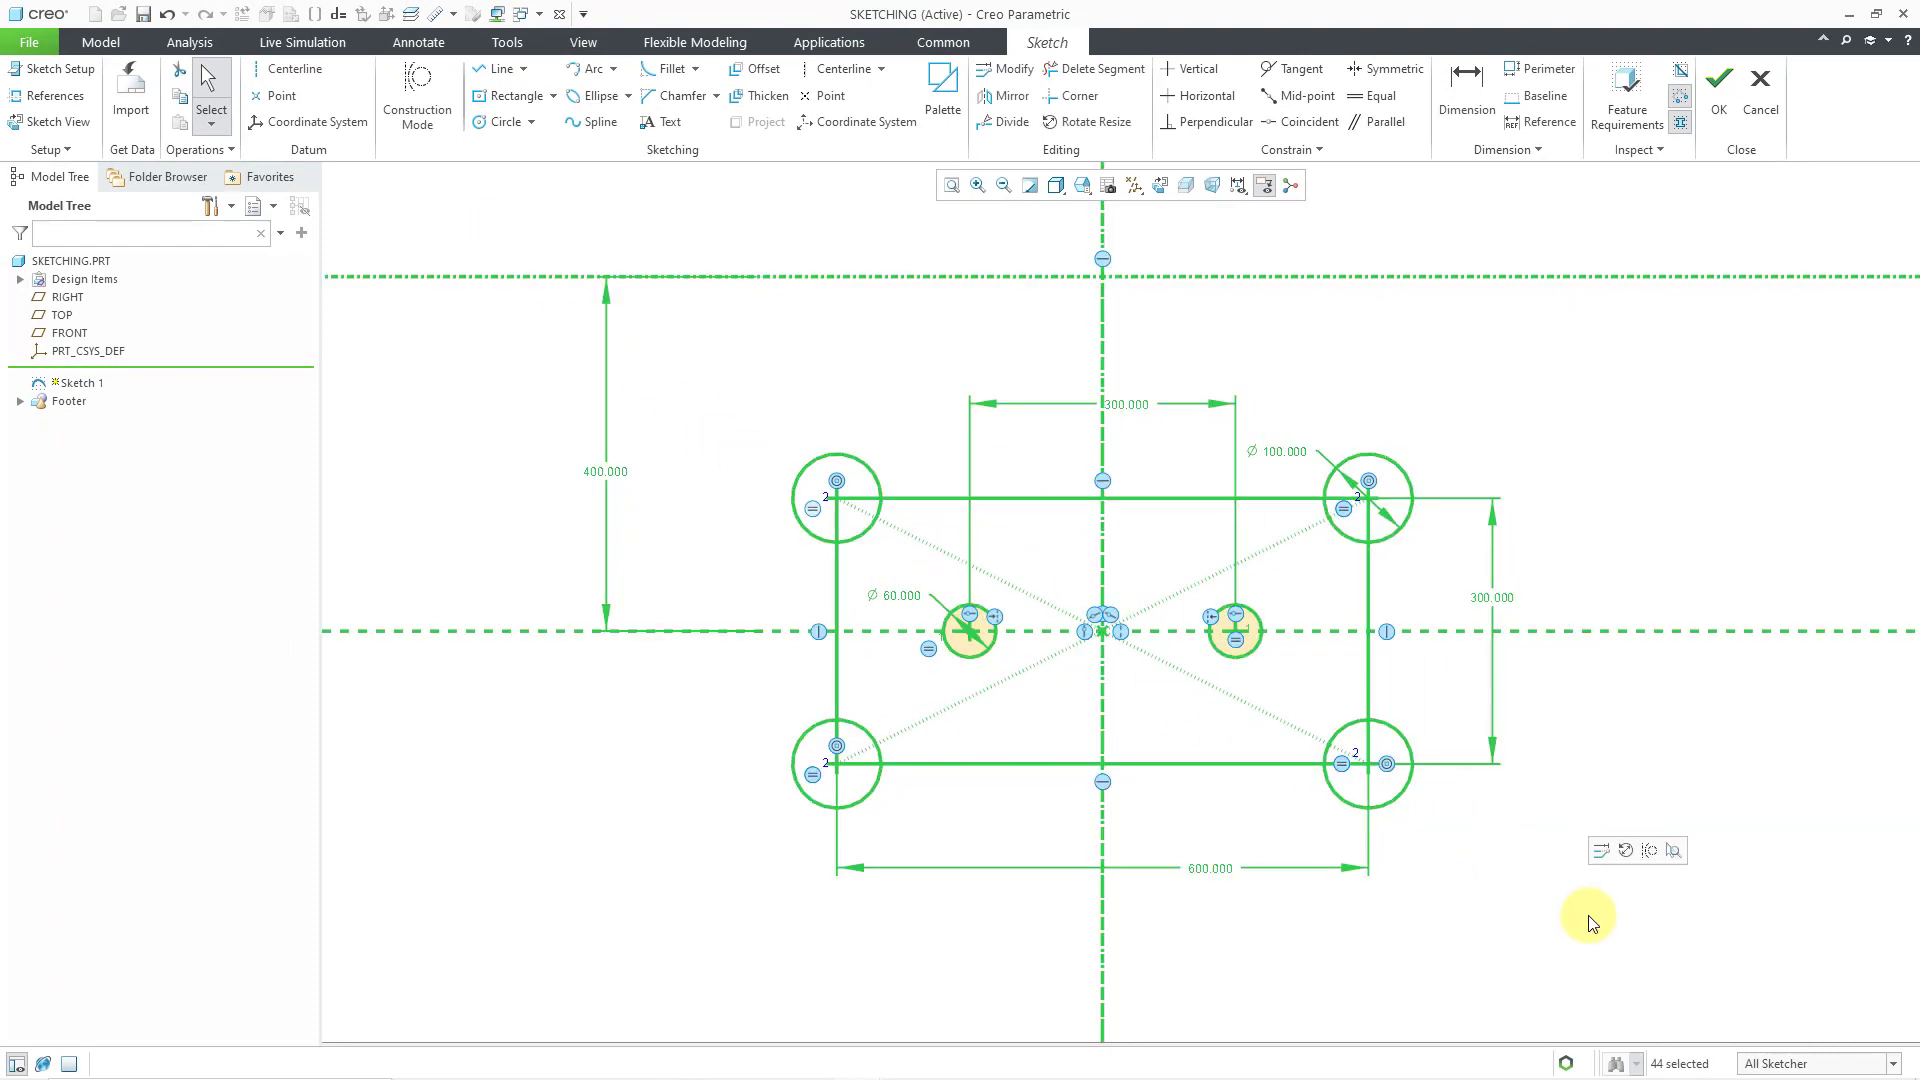
click(1004, 76)
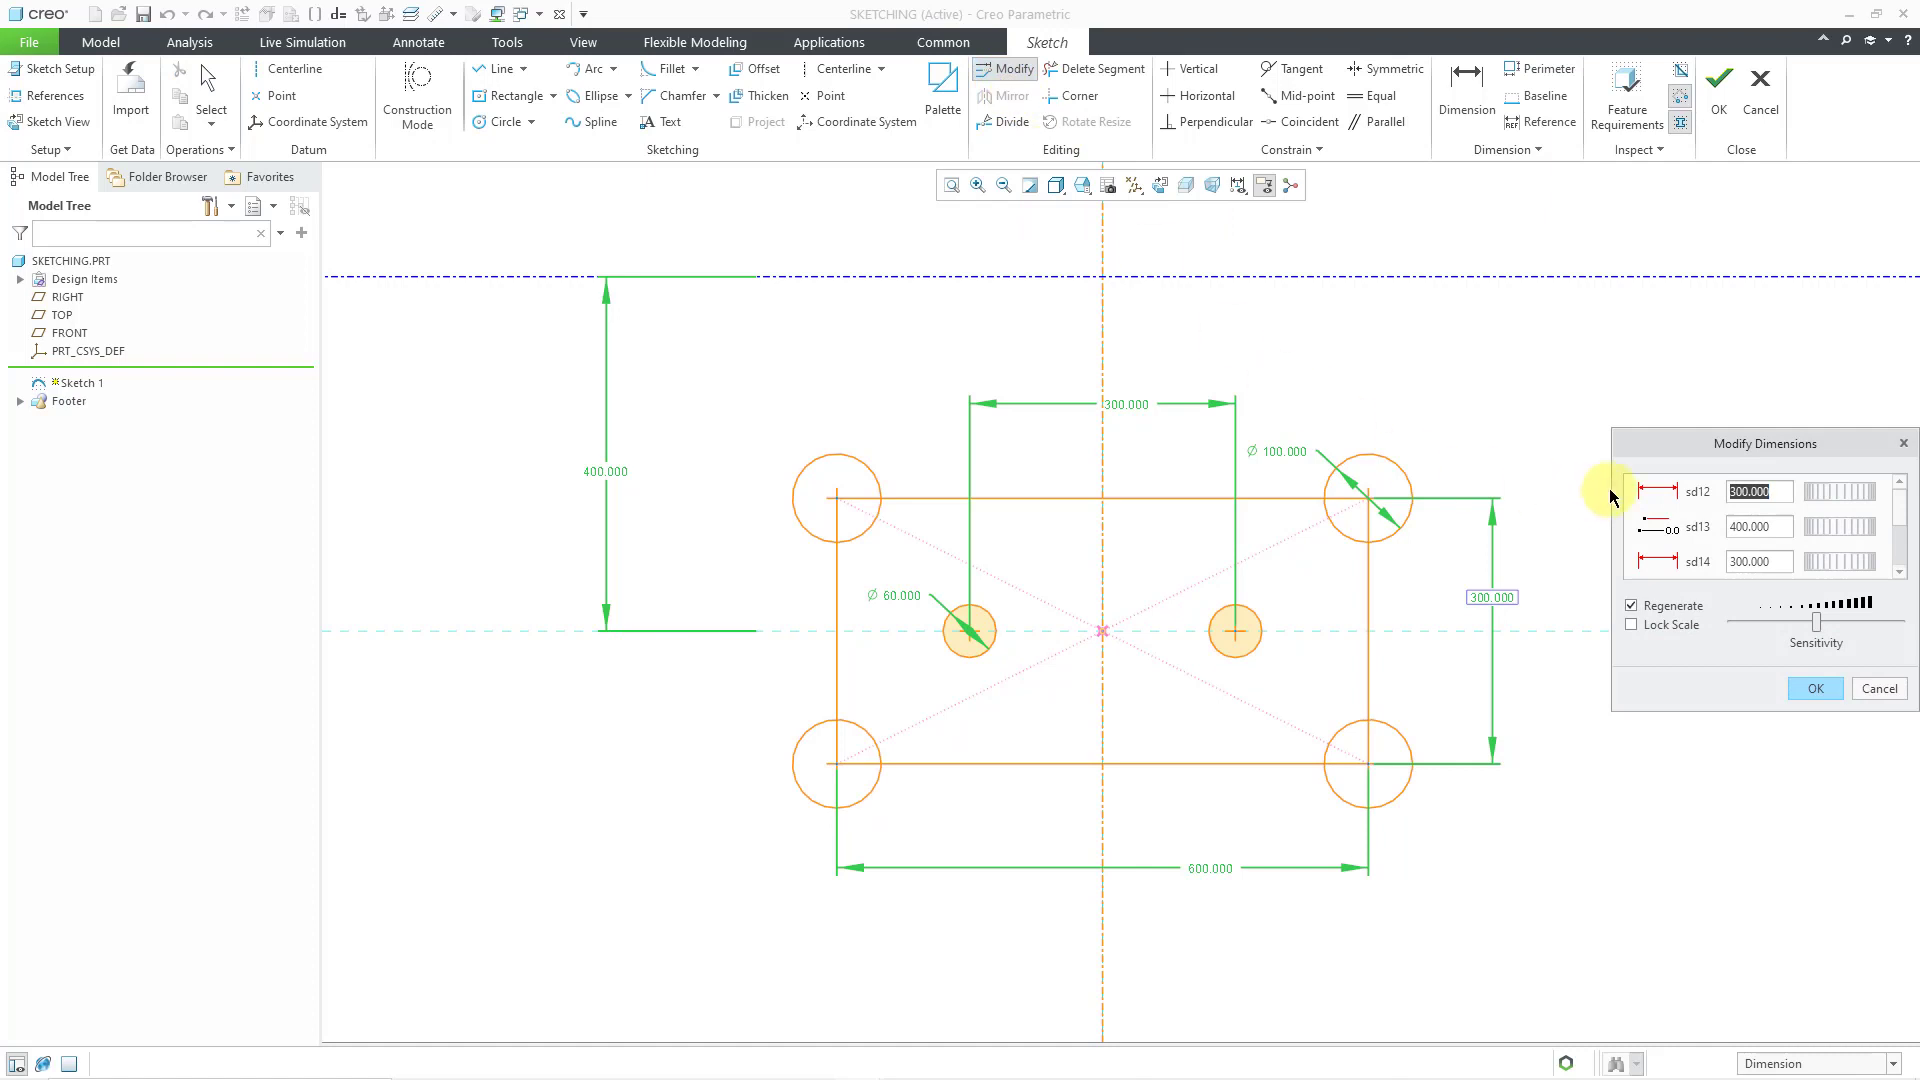
drag(1678, 402, 1649, 266)
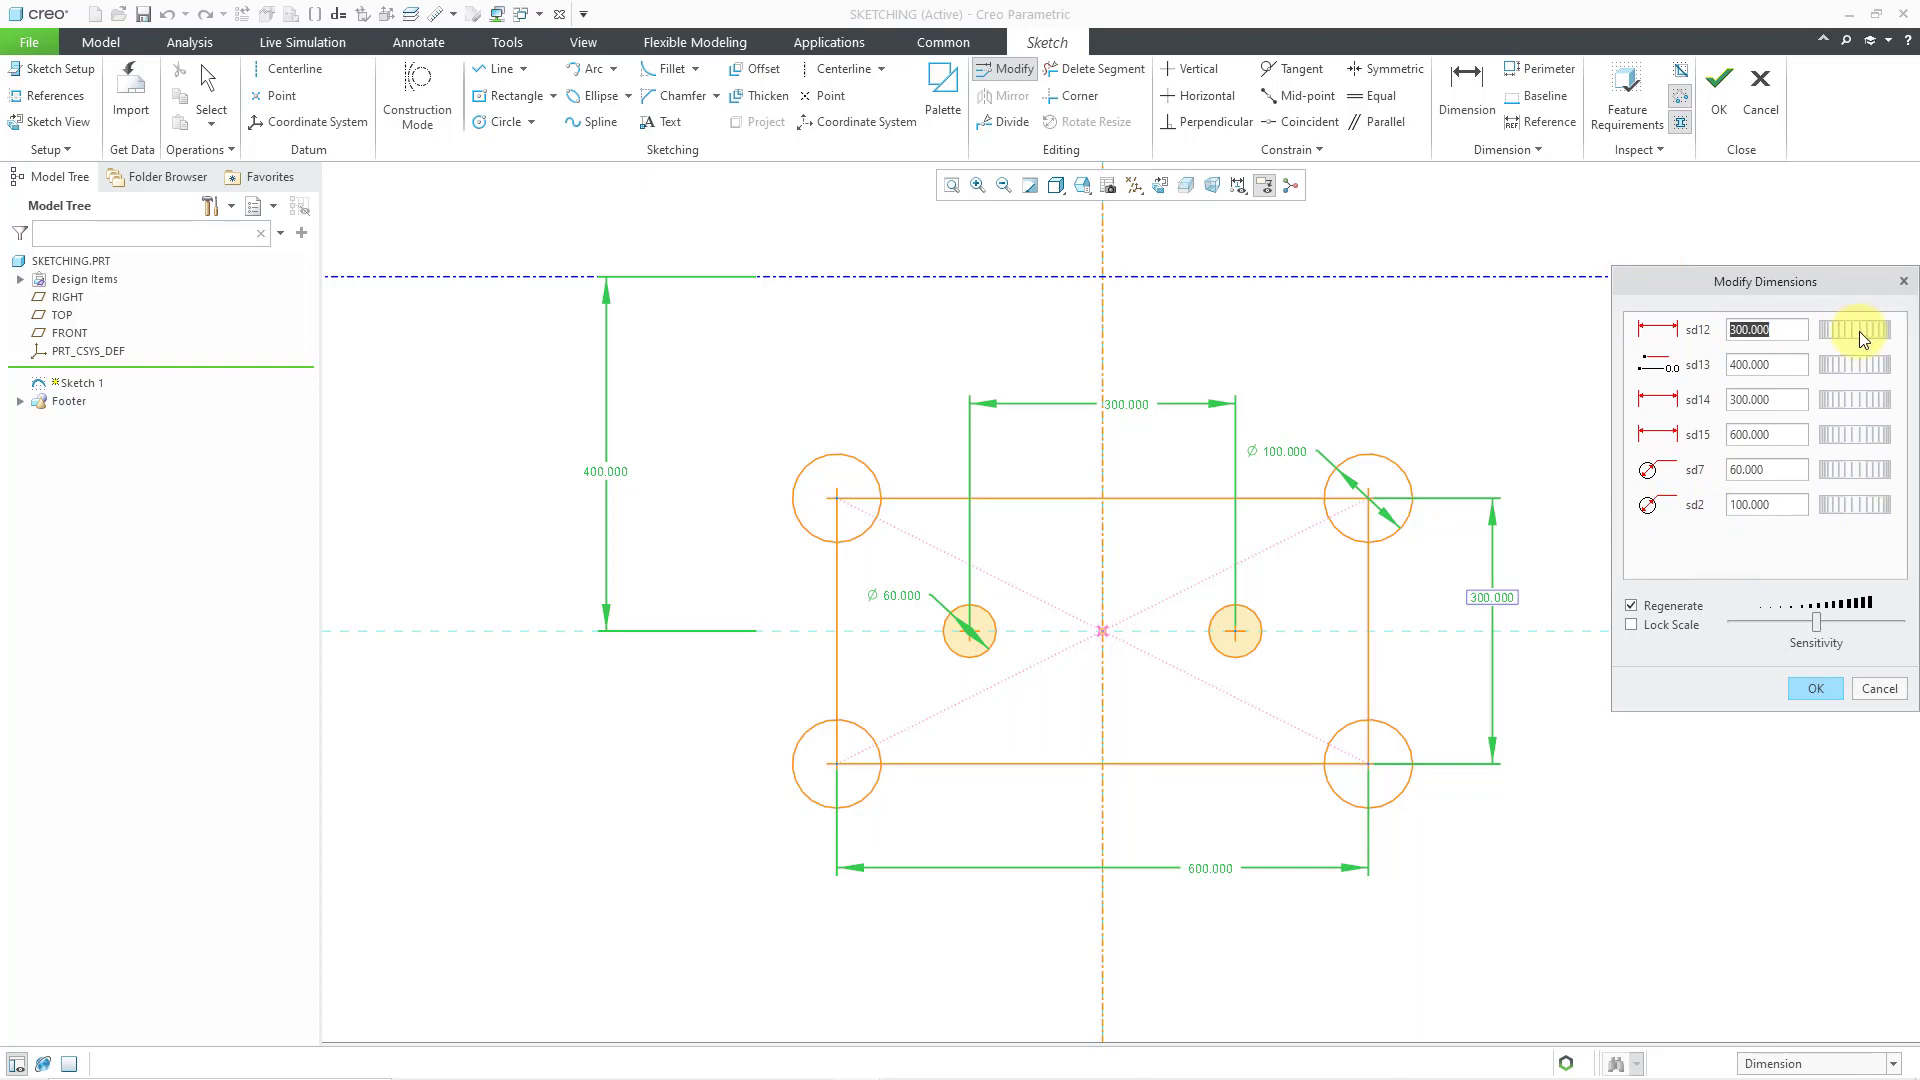
mouse_move(1858, 332)
mouse_down()
mouse_move(1890, 346)
mouse_move(1857, 340)
mouse_up()
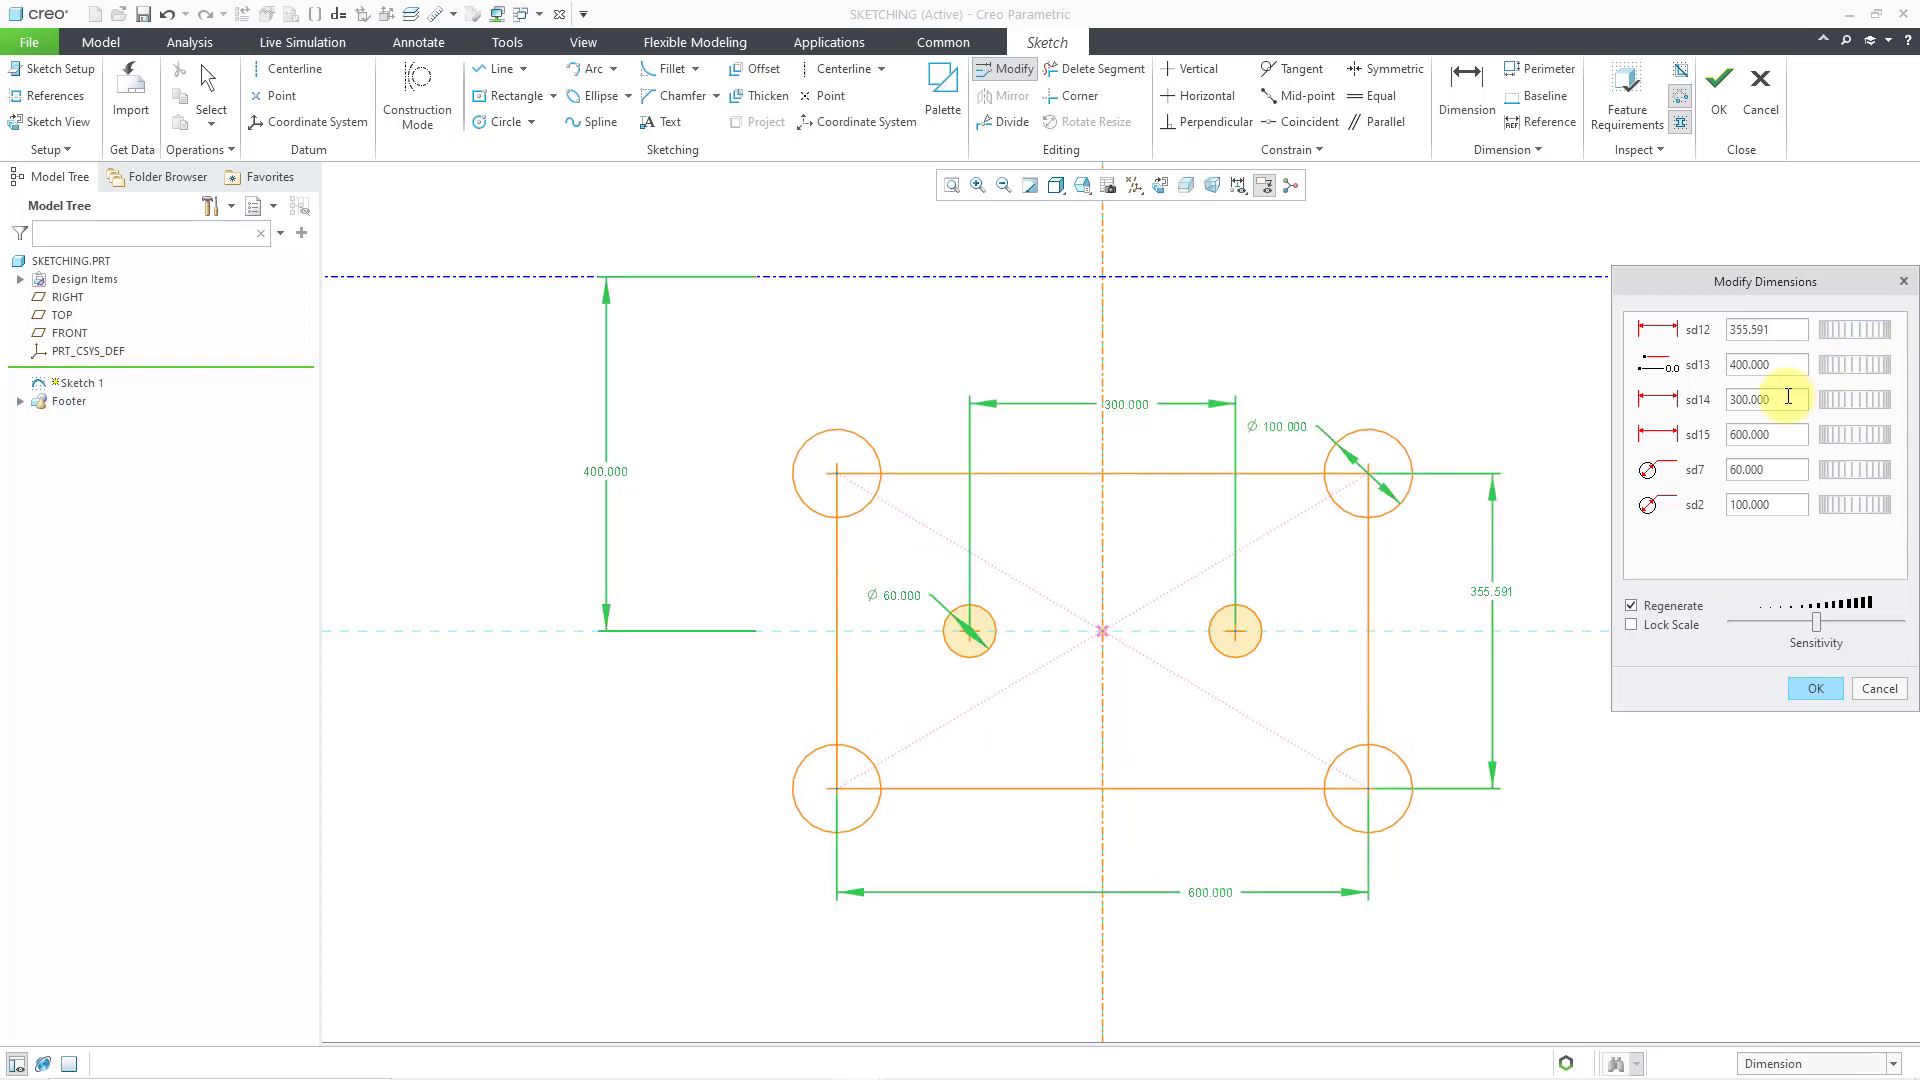
- Lock the scale and set the upper centerline's offset dimension to 20, scaling all sketch dimensions proportionally, and accept the modifications
click(1631, 625)
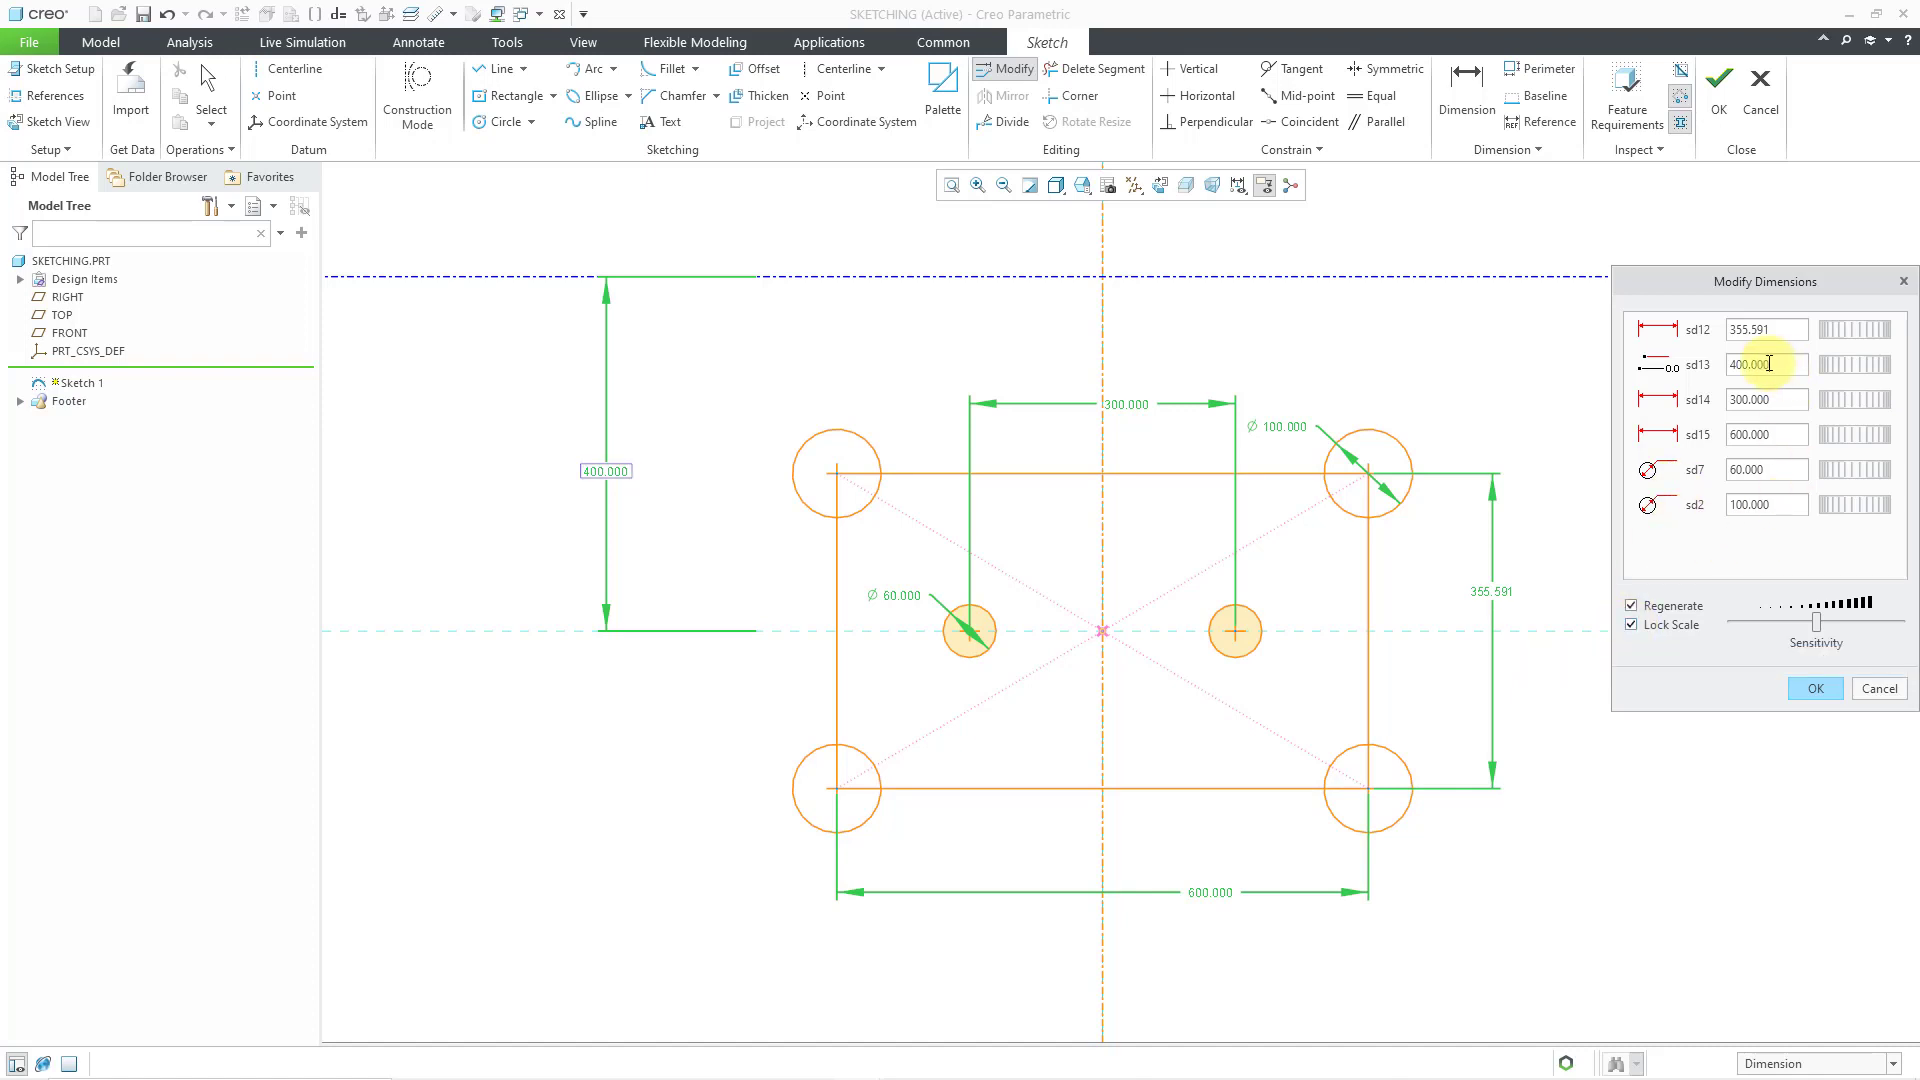
drag(1736, 364, 1753, 630)
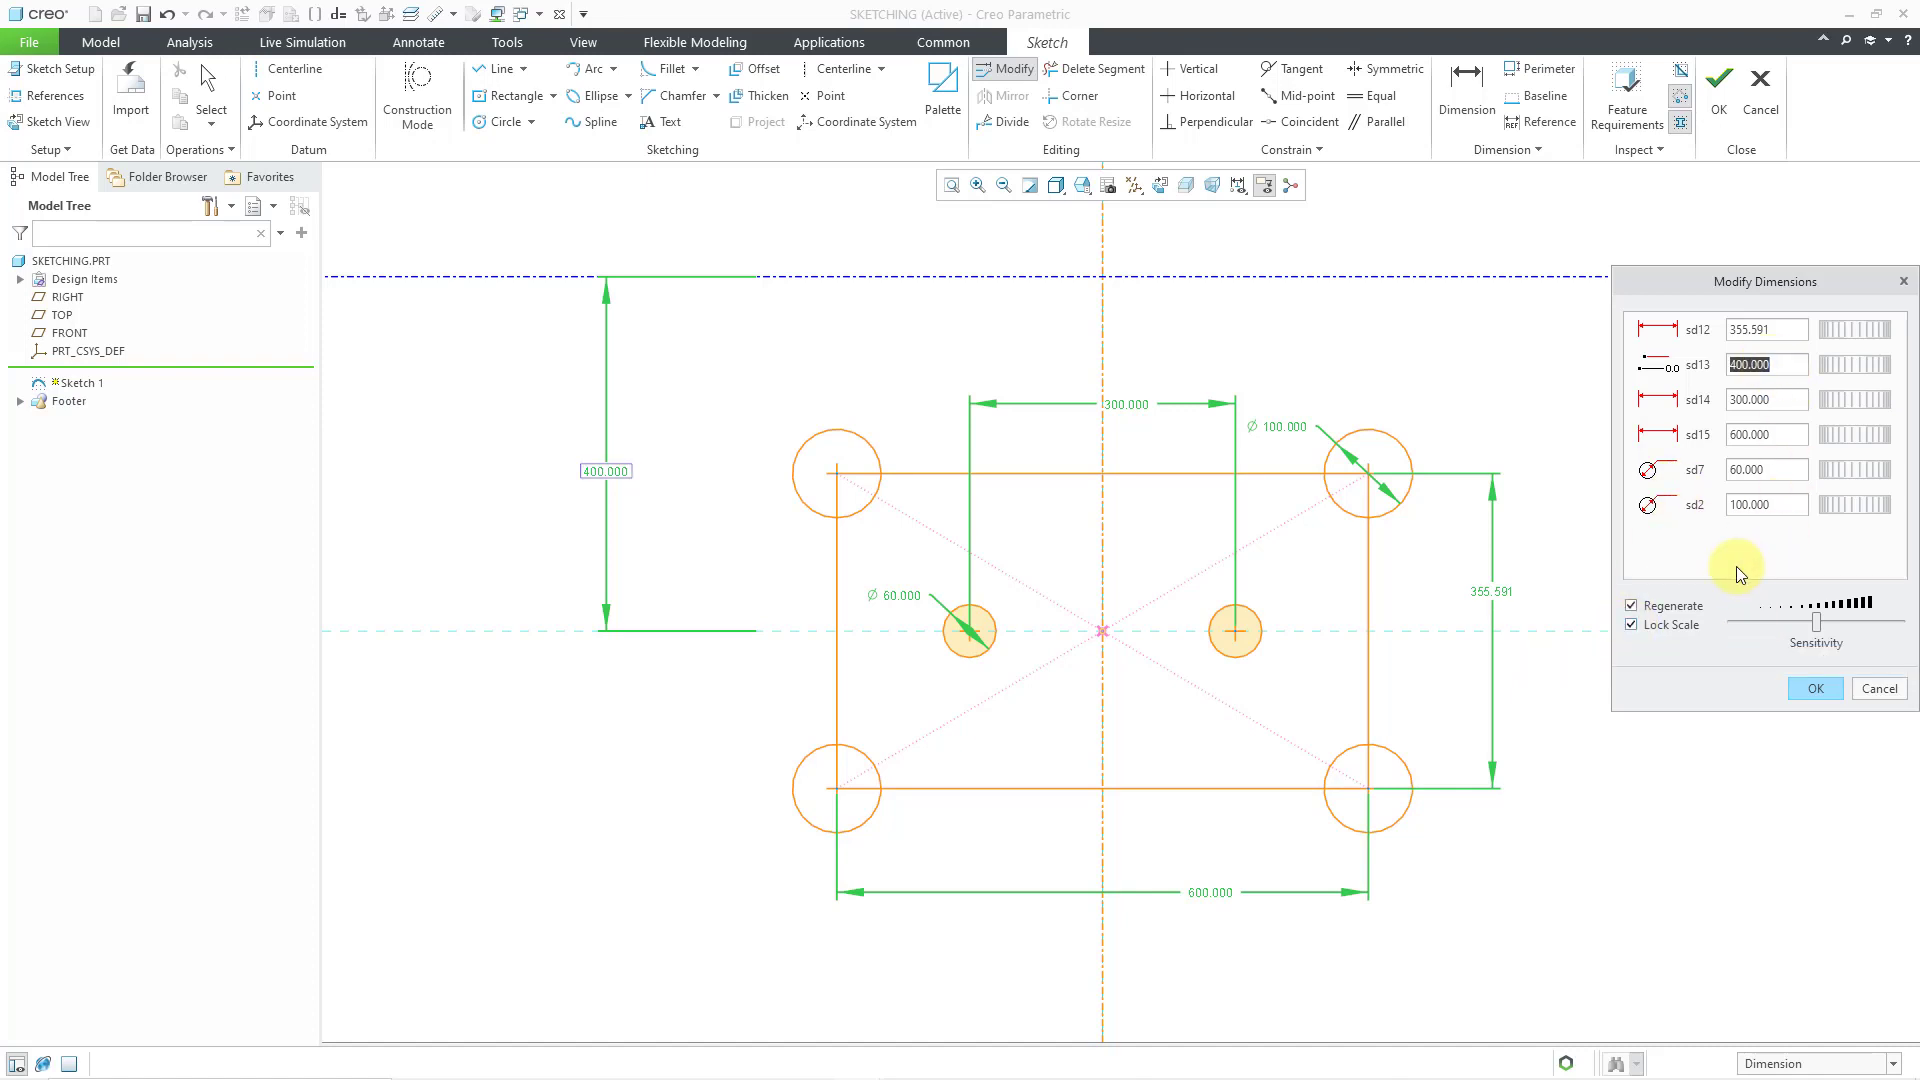
text(20)
key(Return)
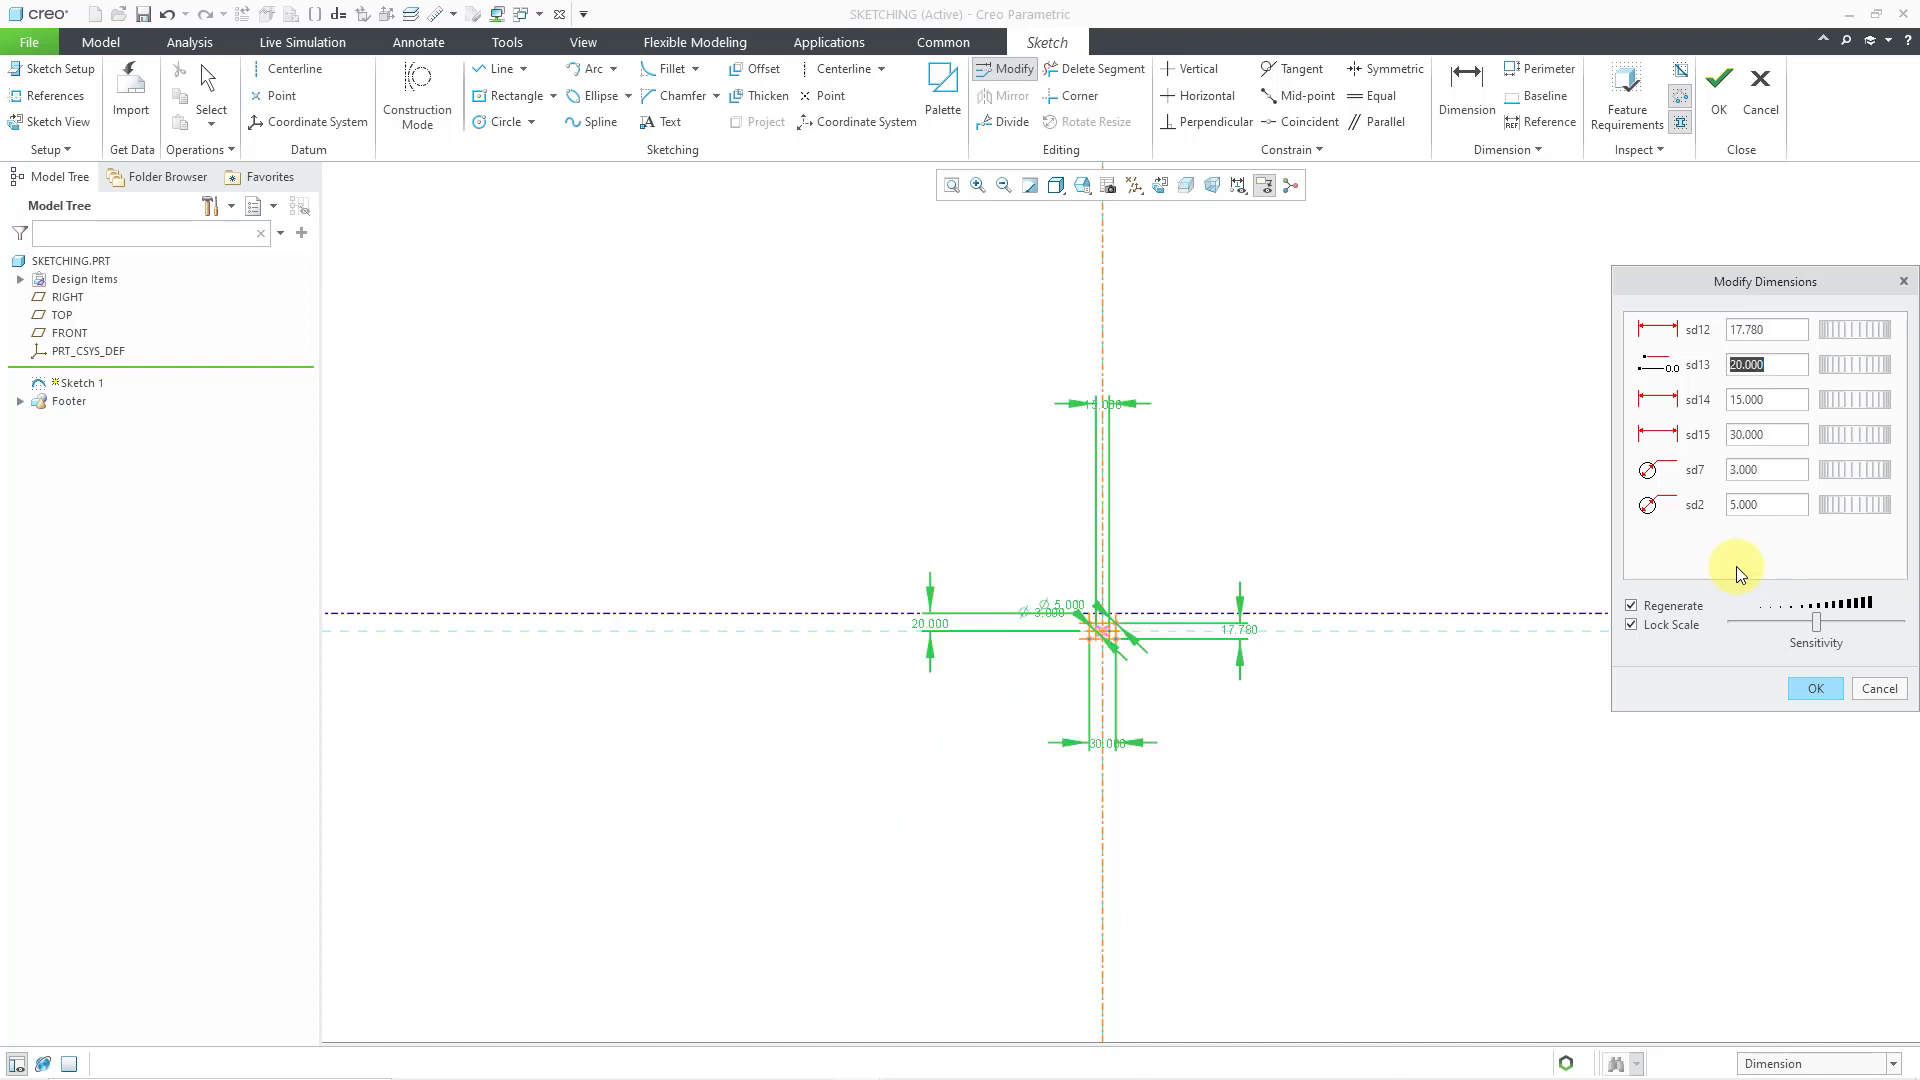
click(1813, 692)
- Rearrange the inner-circle spacing, centerline offset, rectangle height and rectangle width dimensions closer to the scaled-down rectangle
click(952, 185)
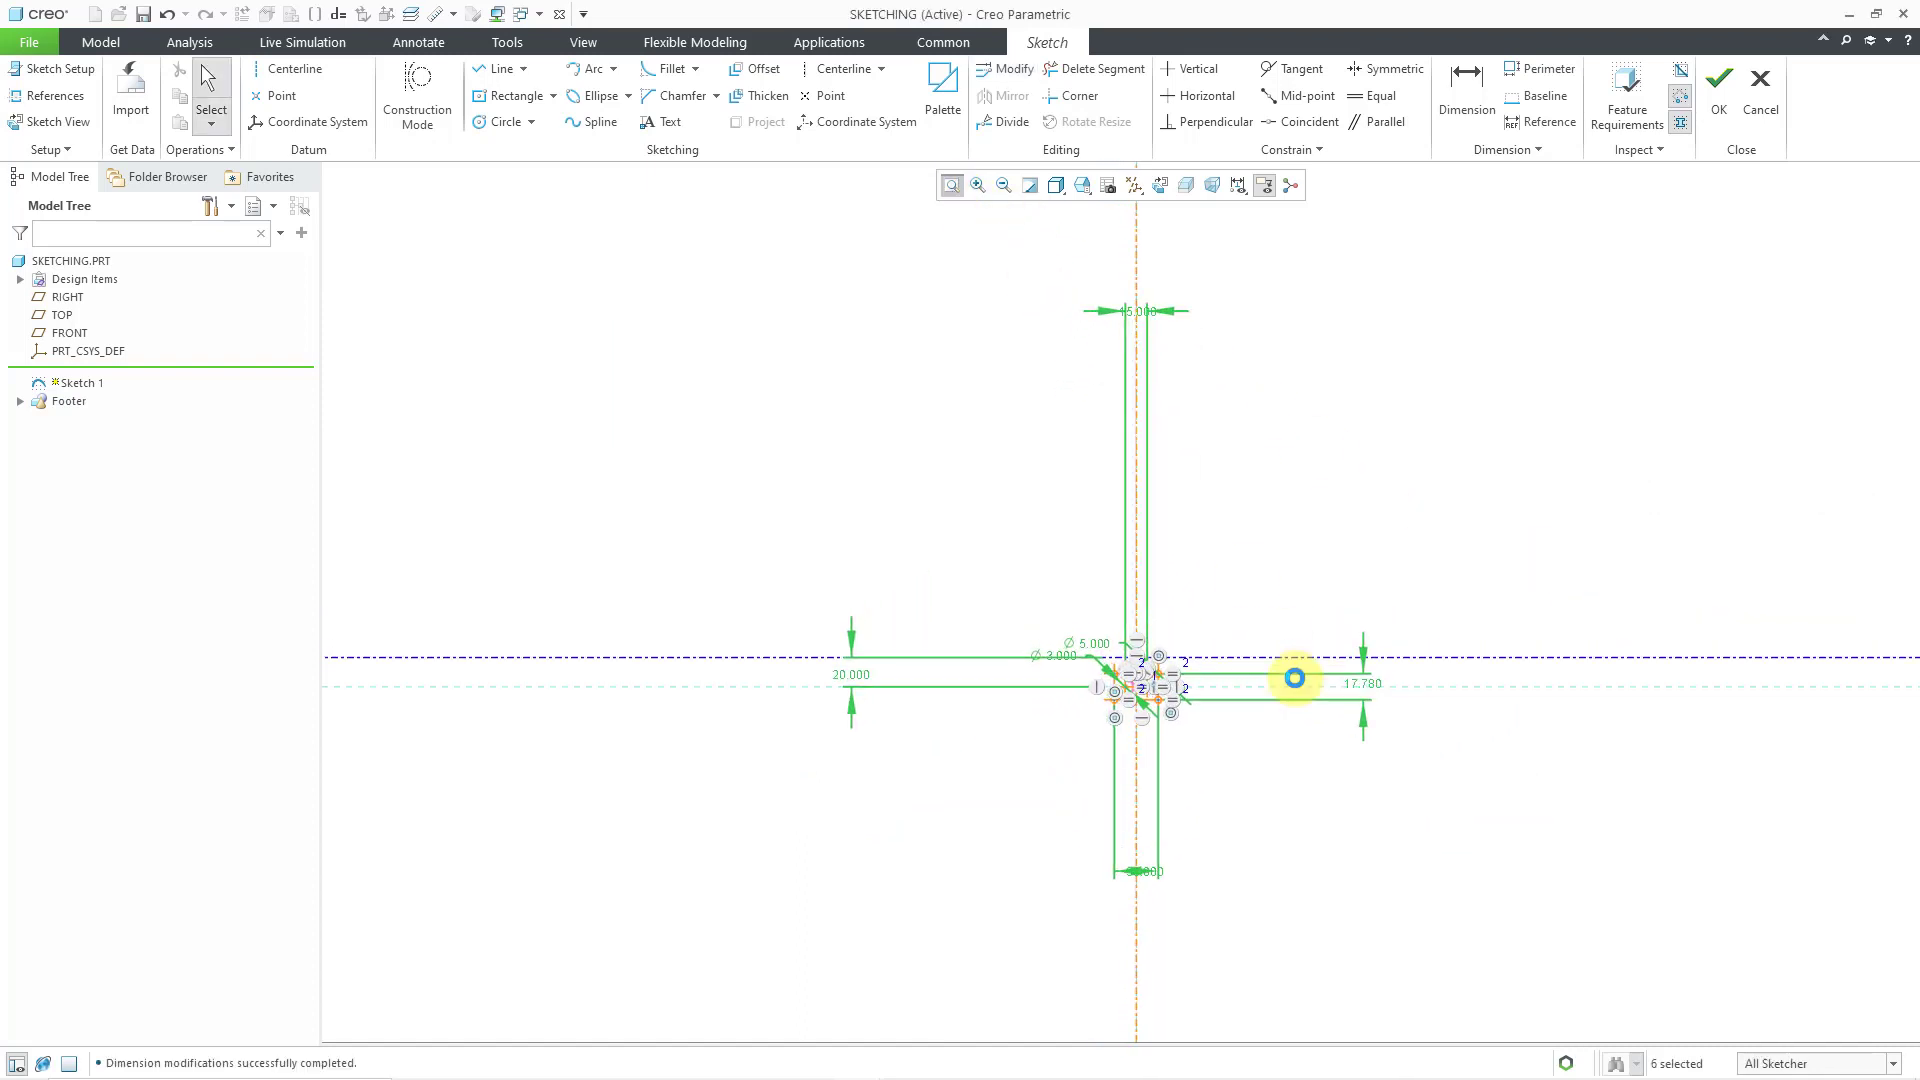
click(1162, 255)
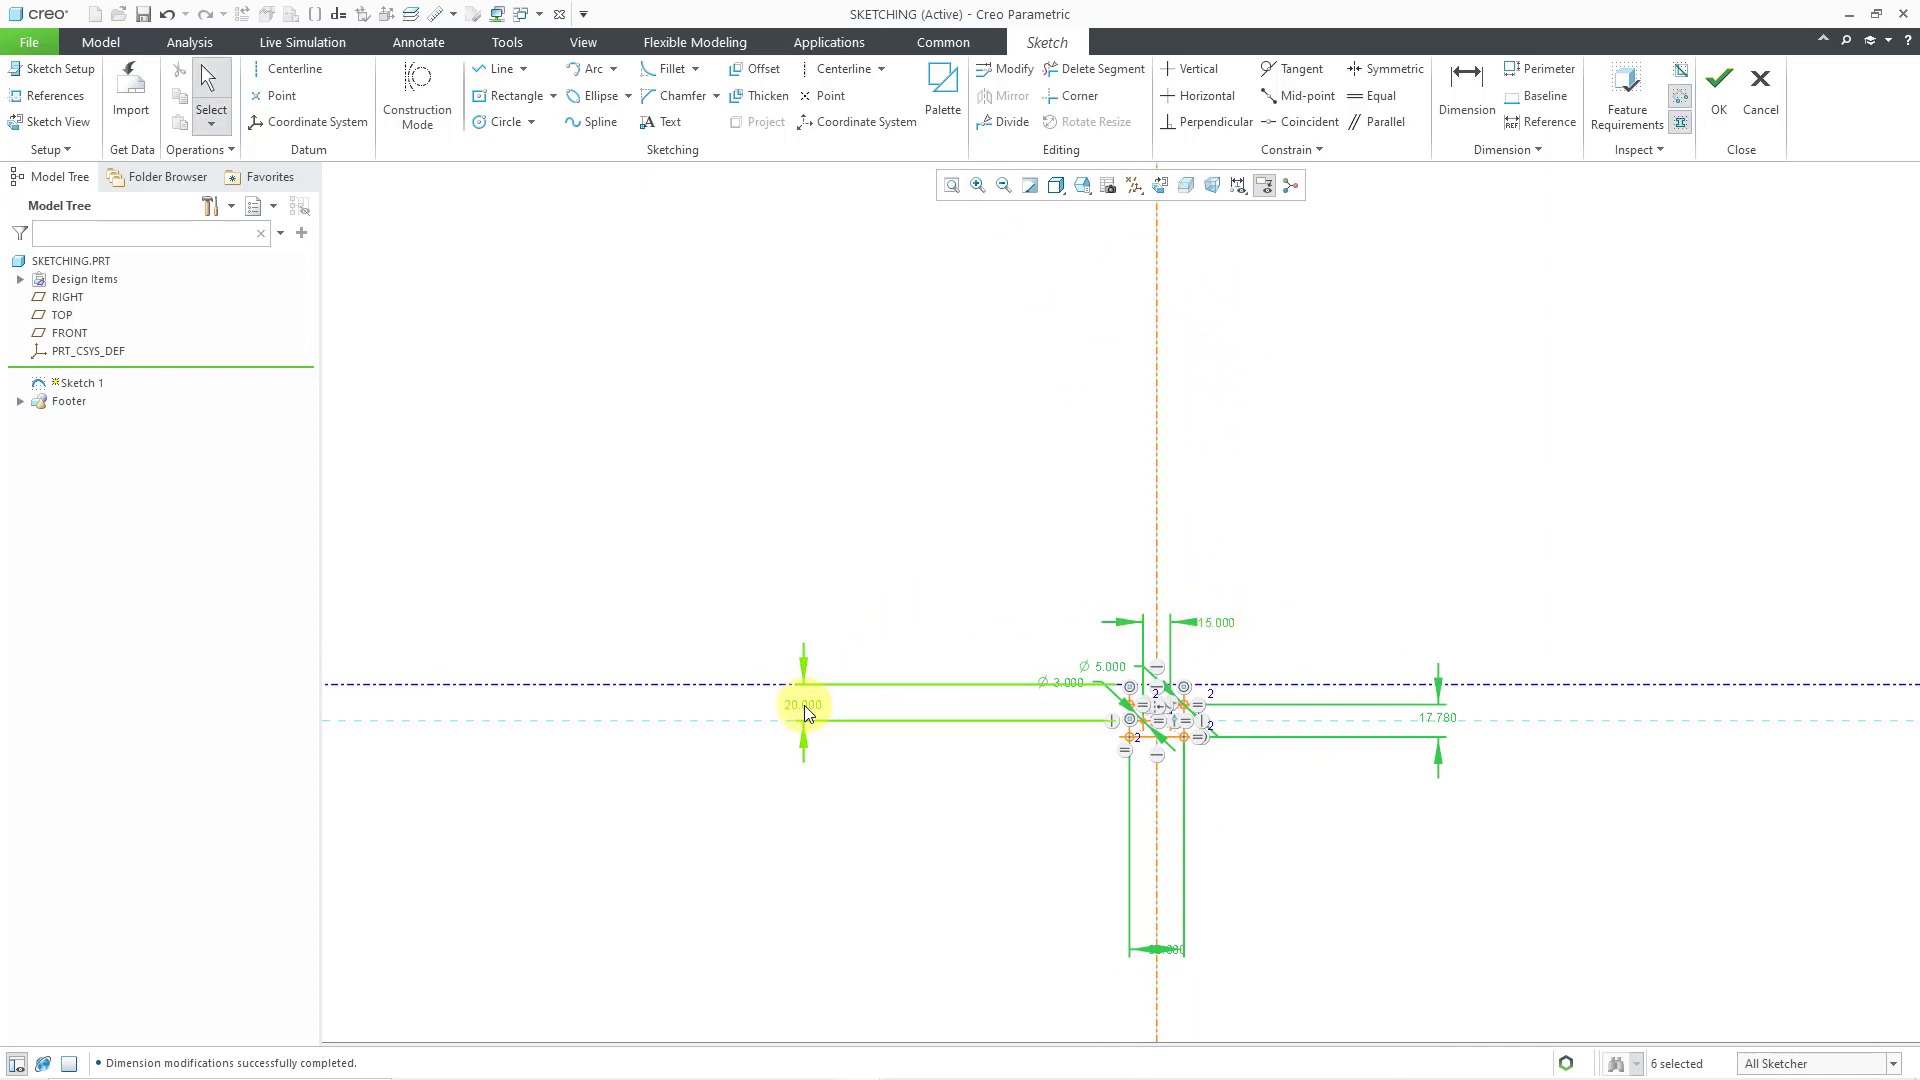
drag(804, 705, 1041, 706)
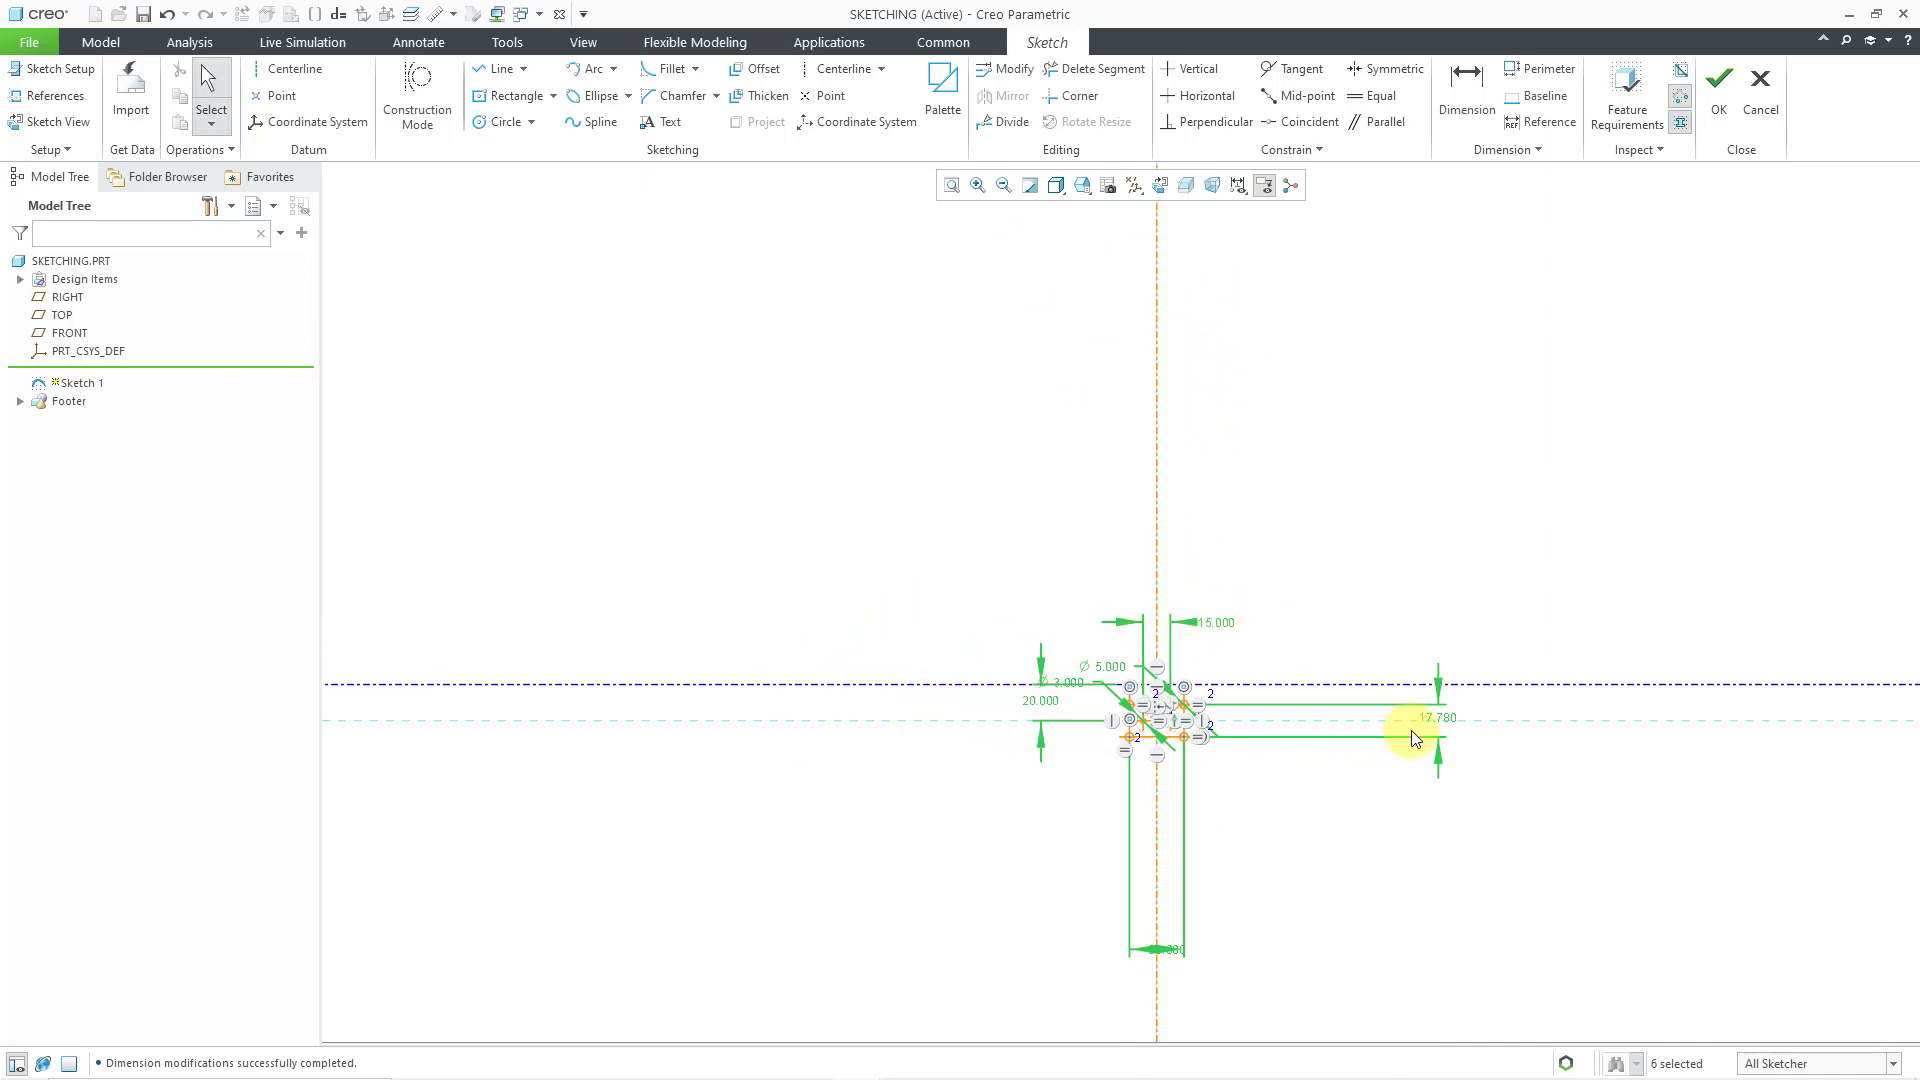
drag(1440, 718, 1303, 722)
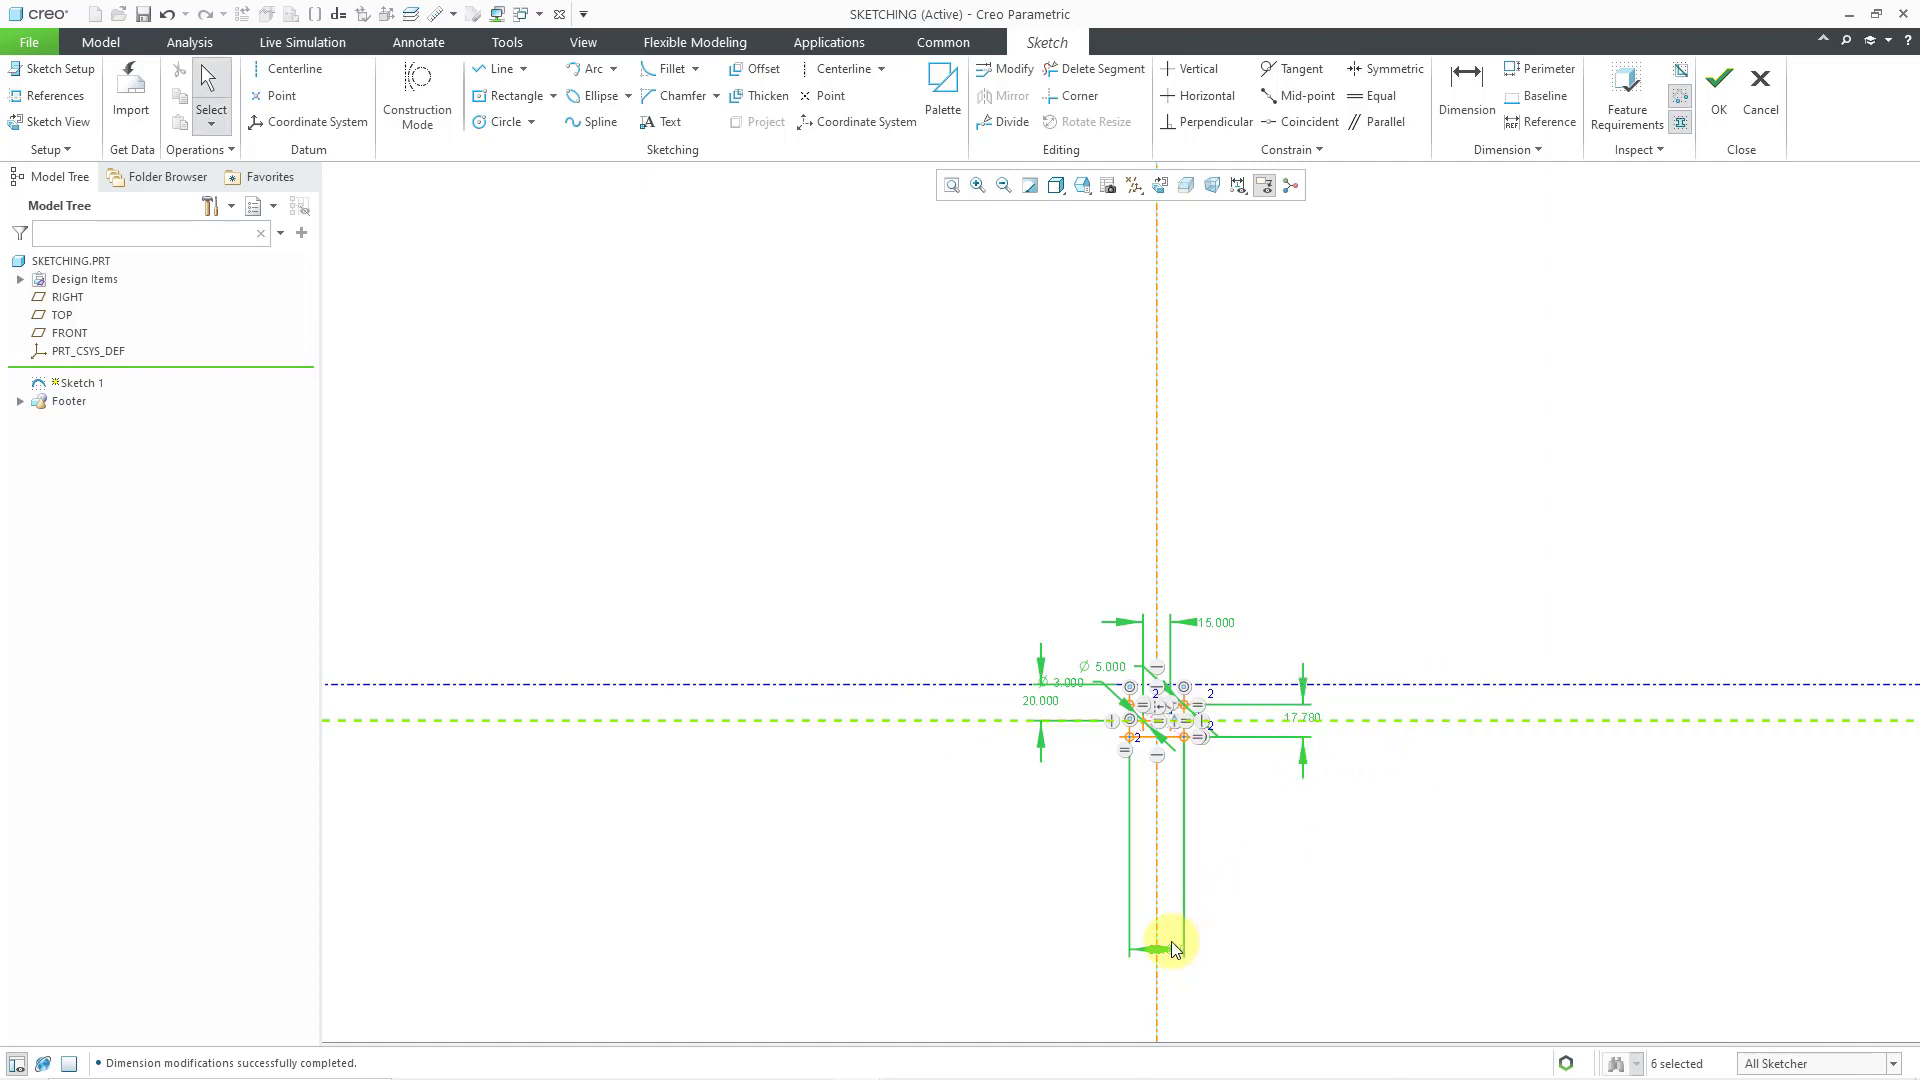
drag(1166, 946, 1200, 785)
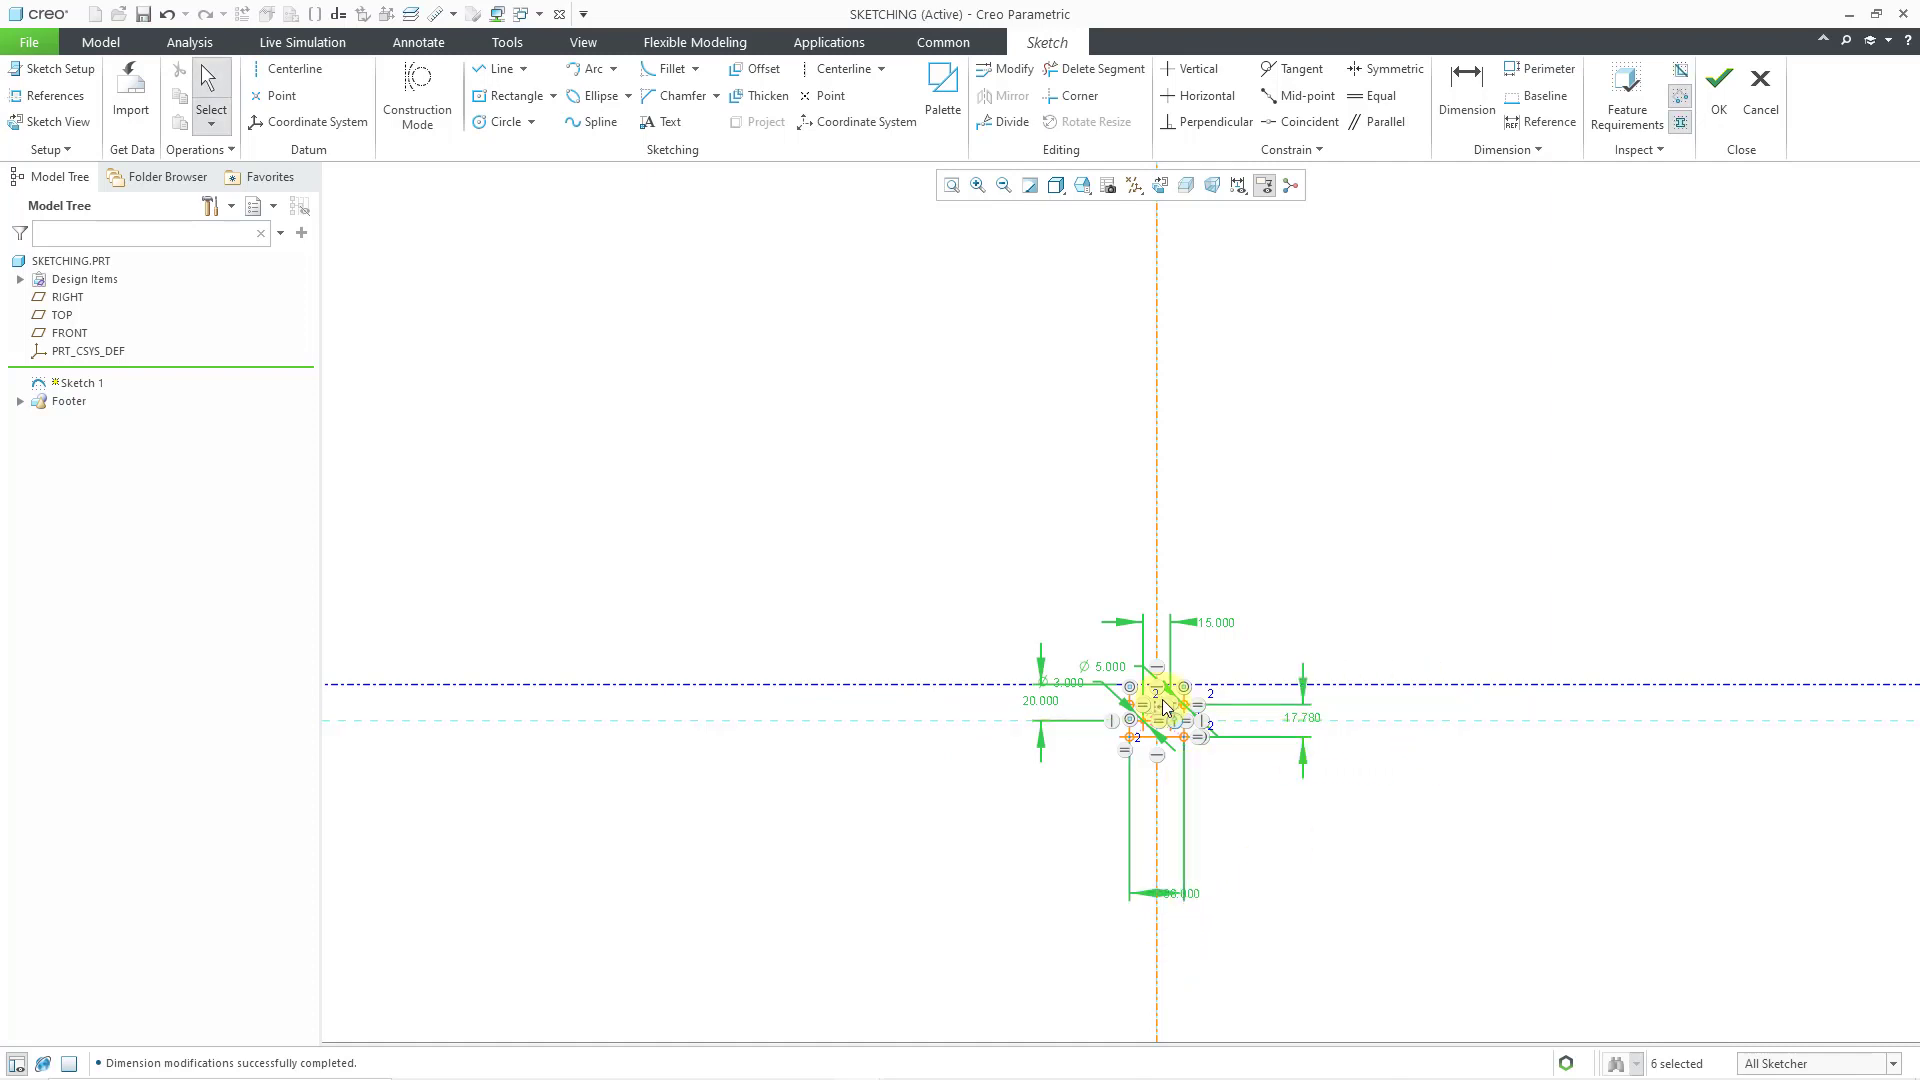
scroll(1178, 780, up, 4)
scroll(957, 318, down, 2)
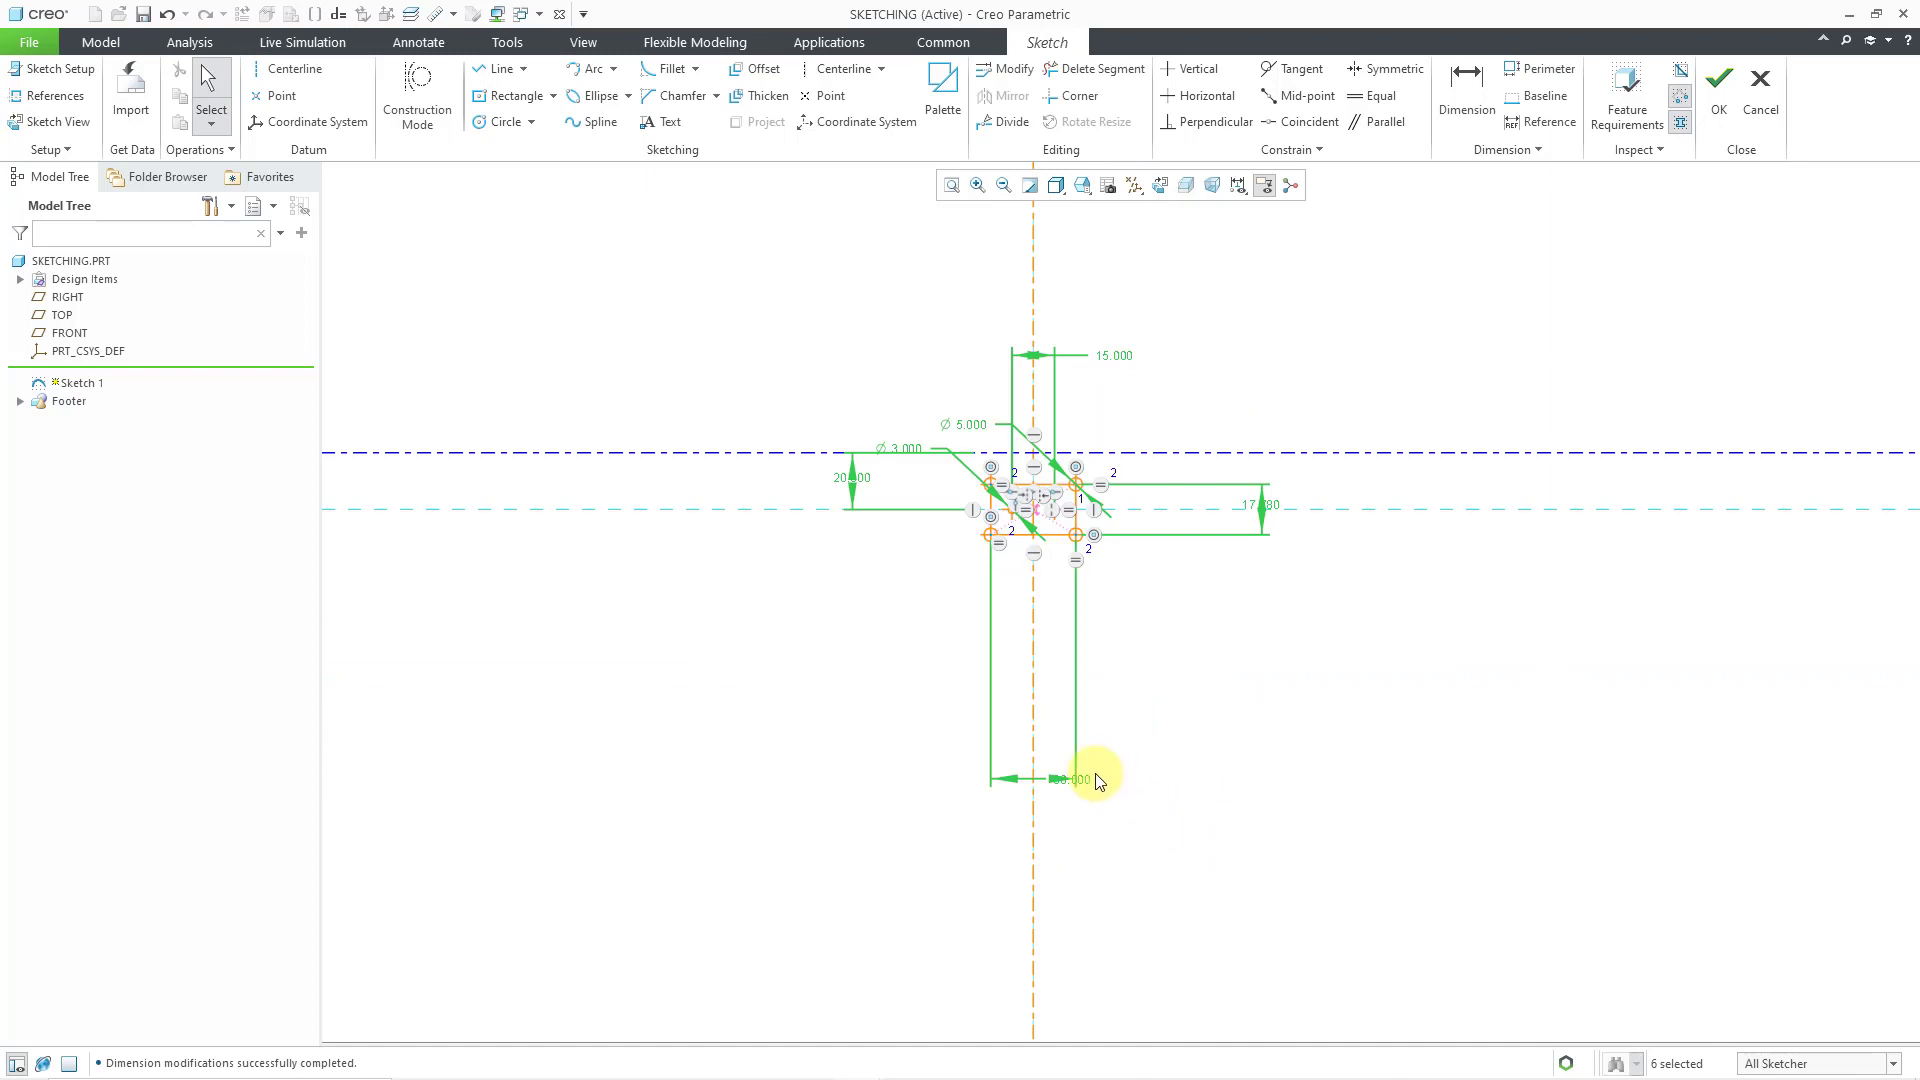
scroll(1100, 772, up, 3)
drag(1065, 792, 1112, 354)
scroll(990, 737, down, 3)
scroll(995, 542, up, 6)
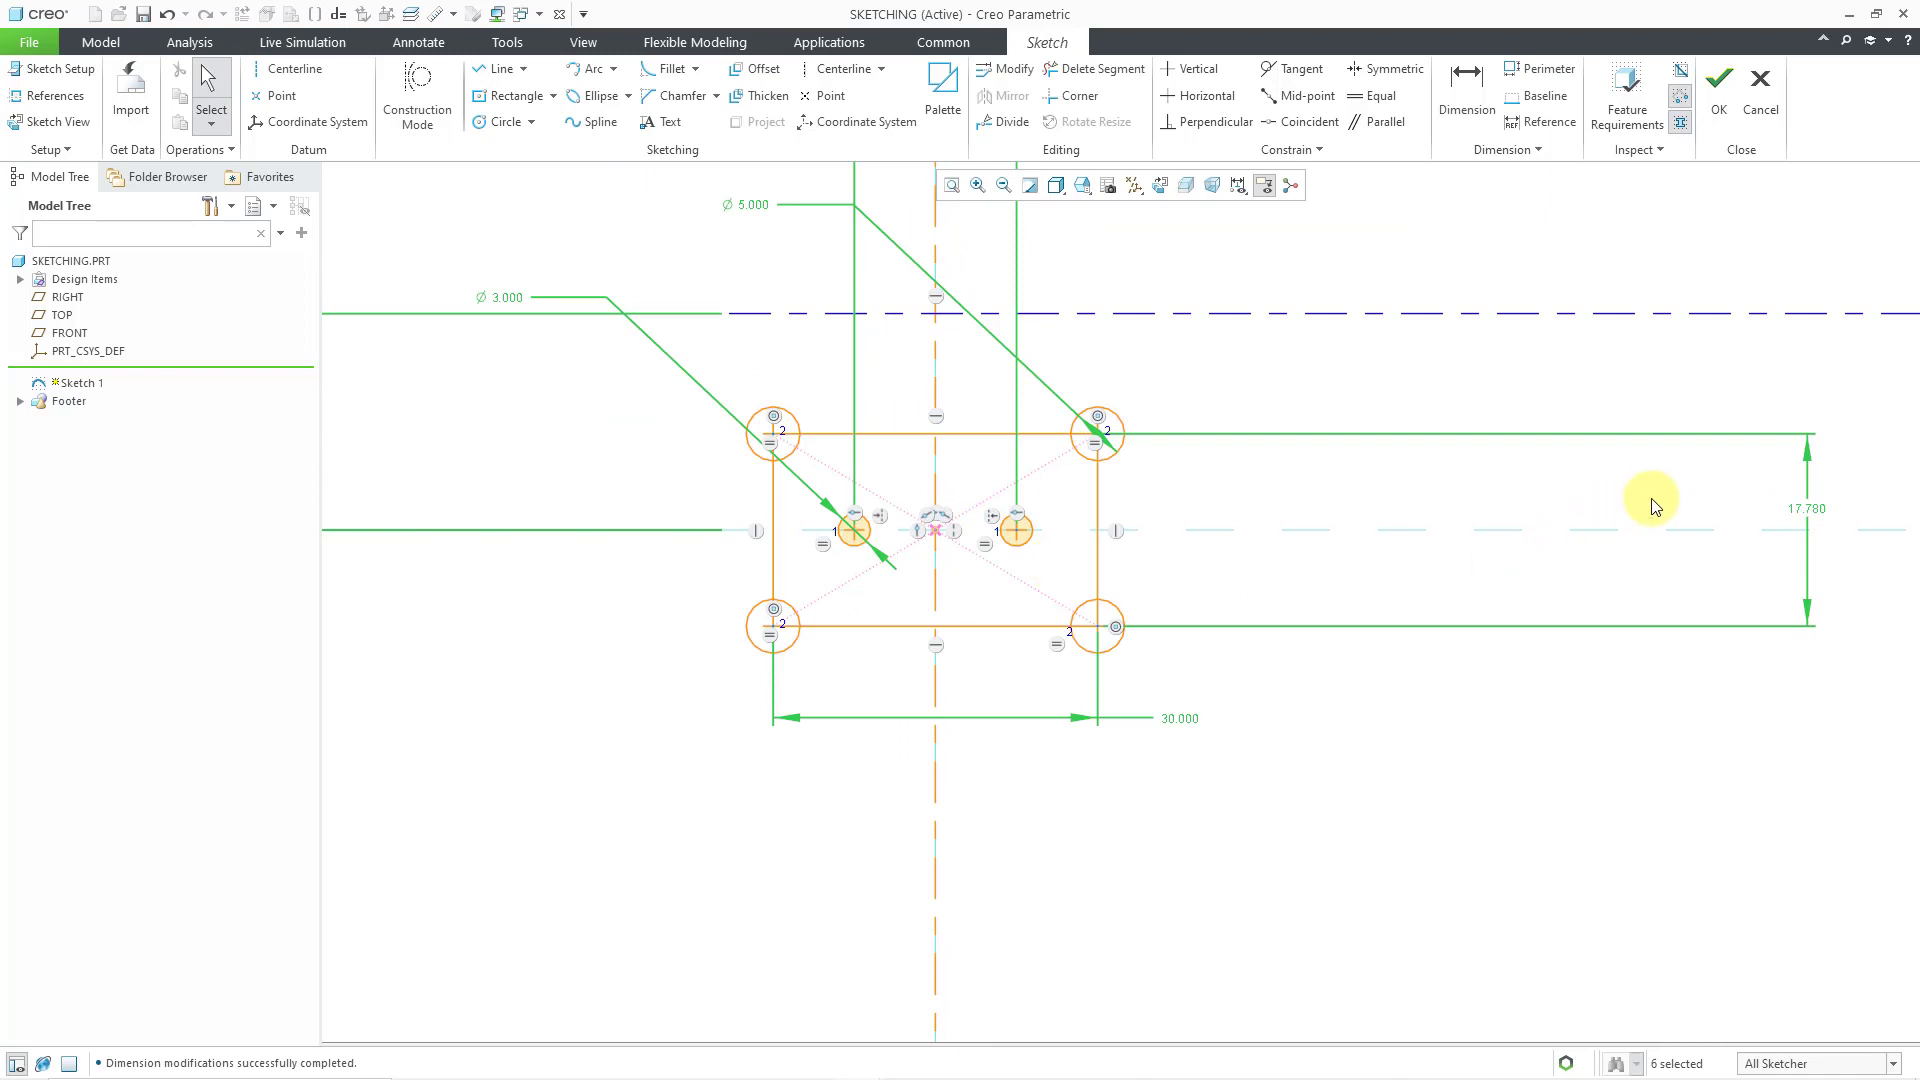
- Move the rectangle height, centerline offset, inner-circle spacing and corner-circle diameter dimensions closer to the rectangle
click(1655, 515)
drag(1755, 515, 1256, 519)
scroll(1640, 707, down, 2)
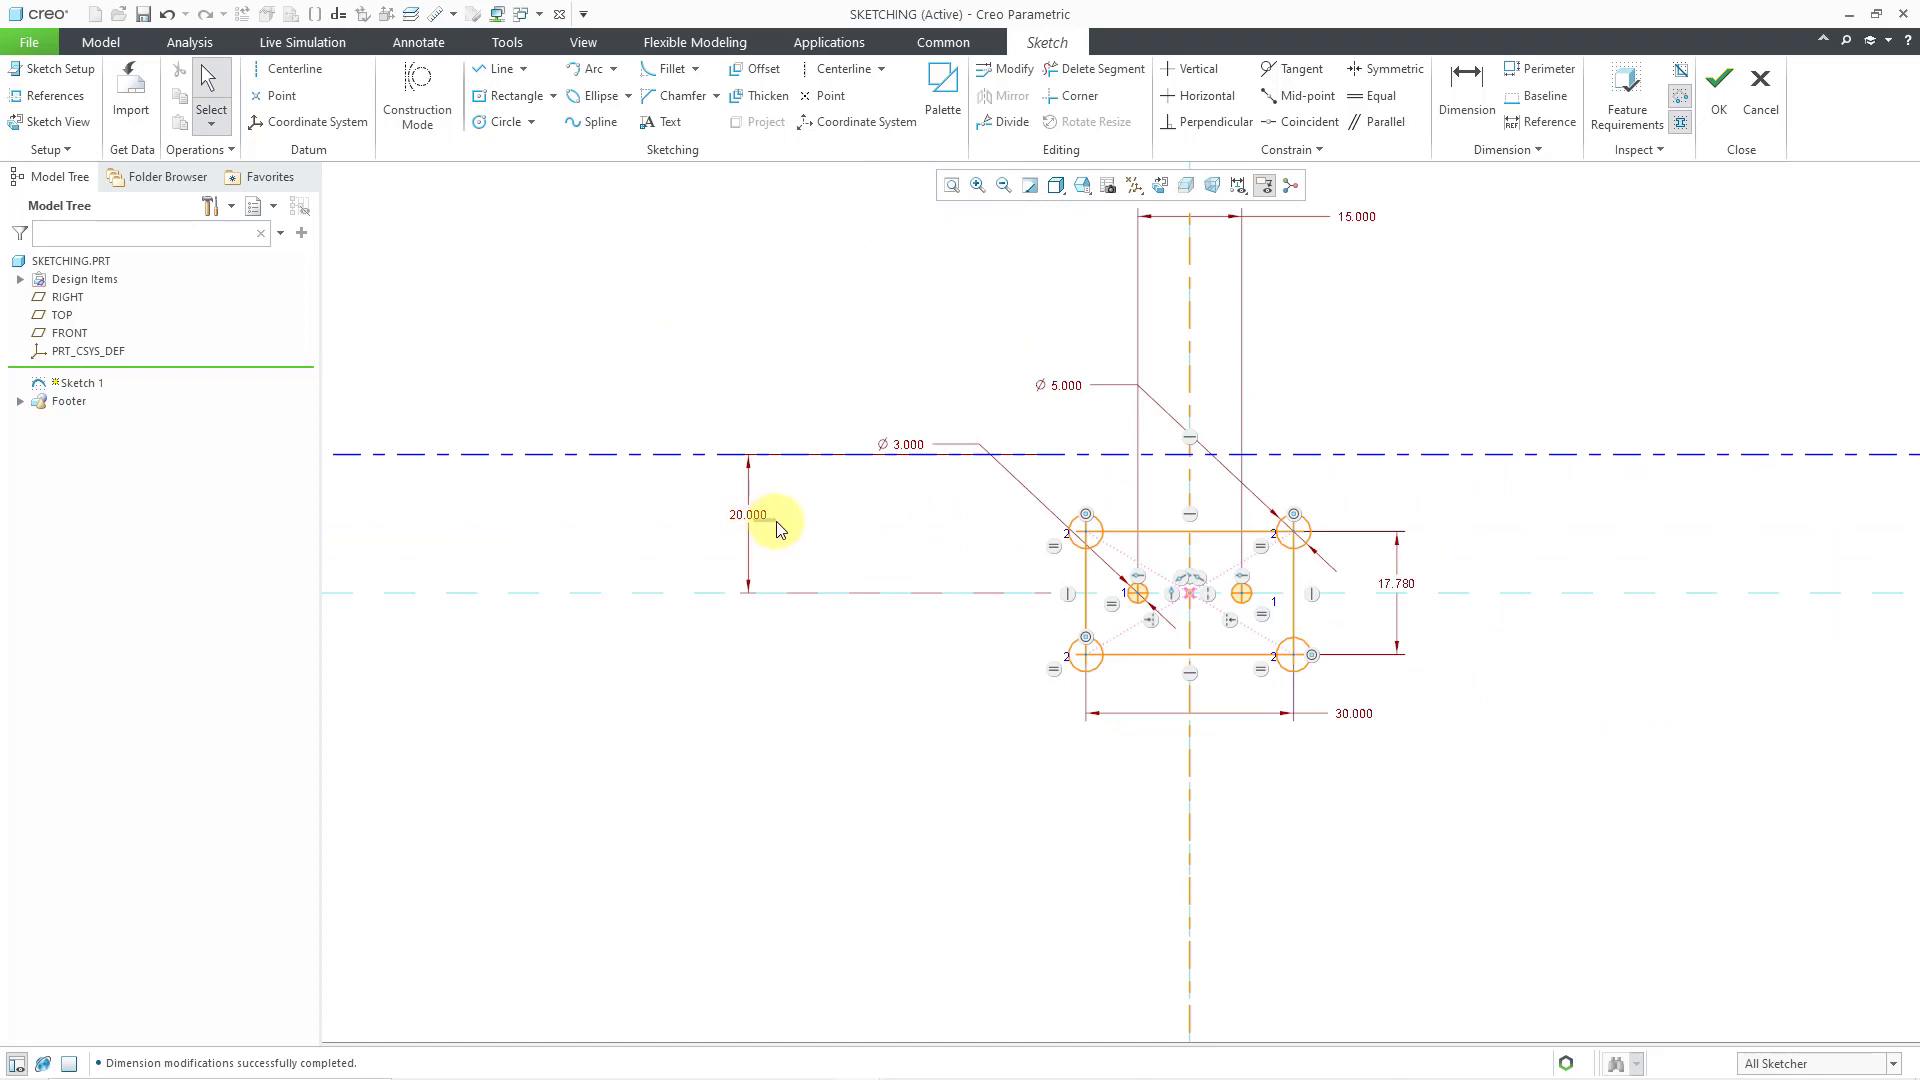
drag(754, 518, 976, 523)
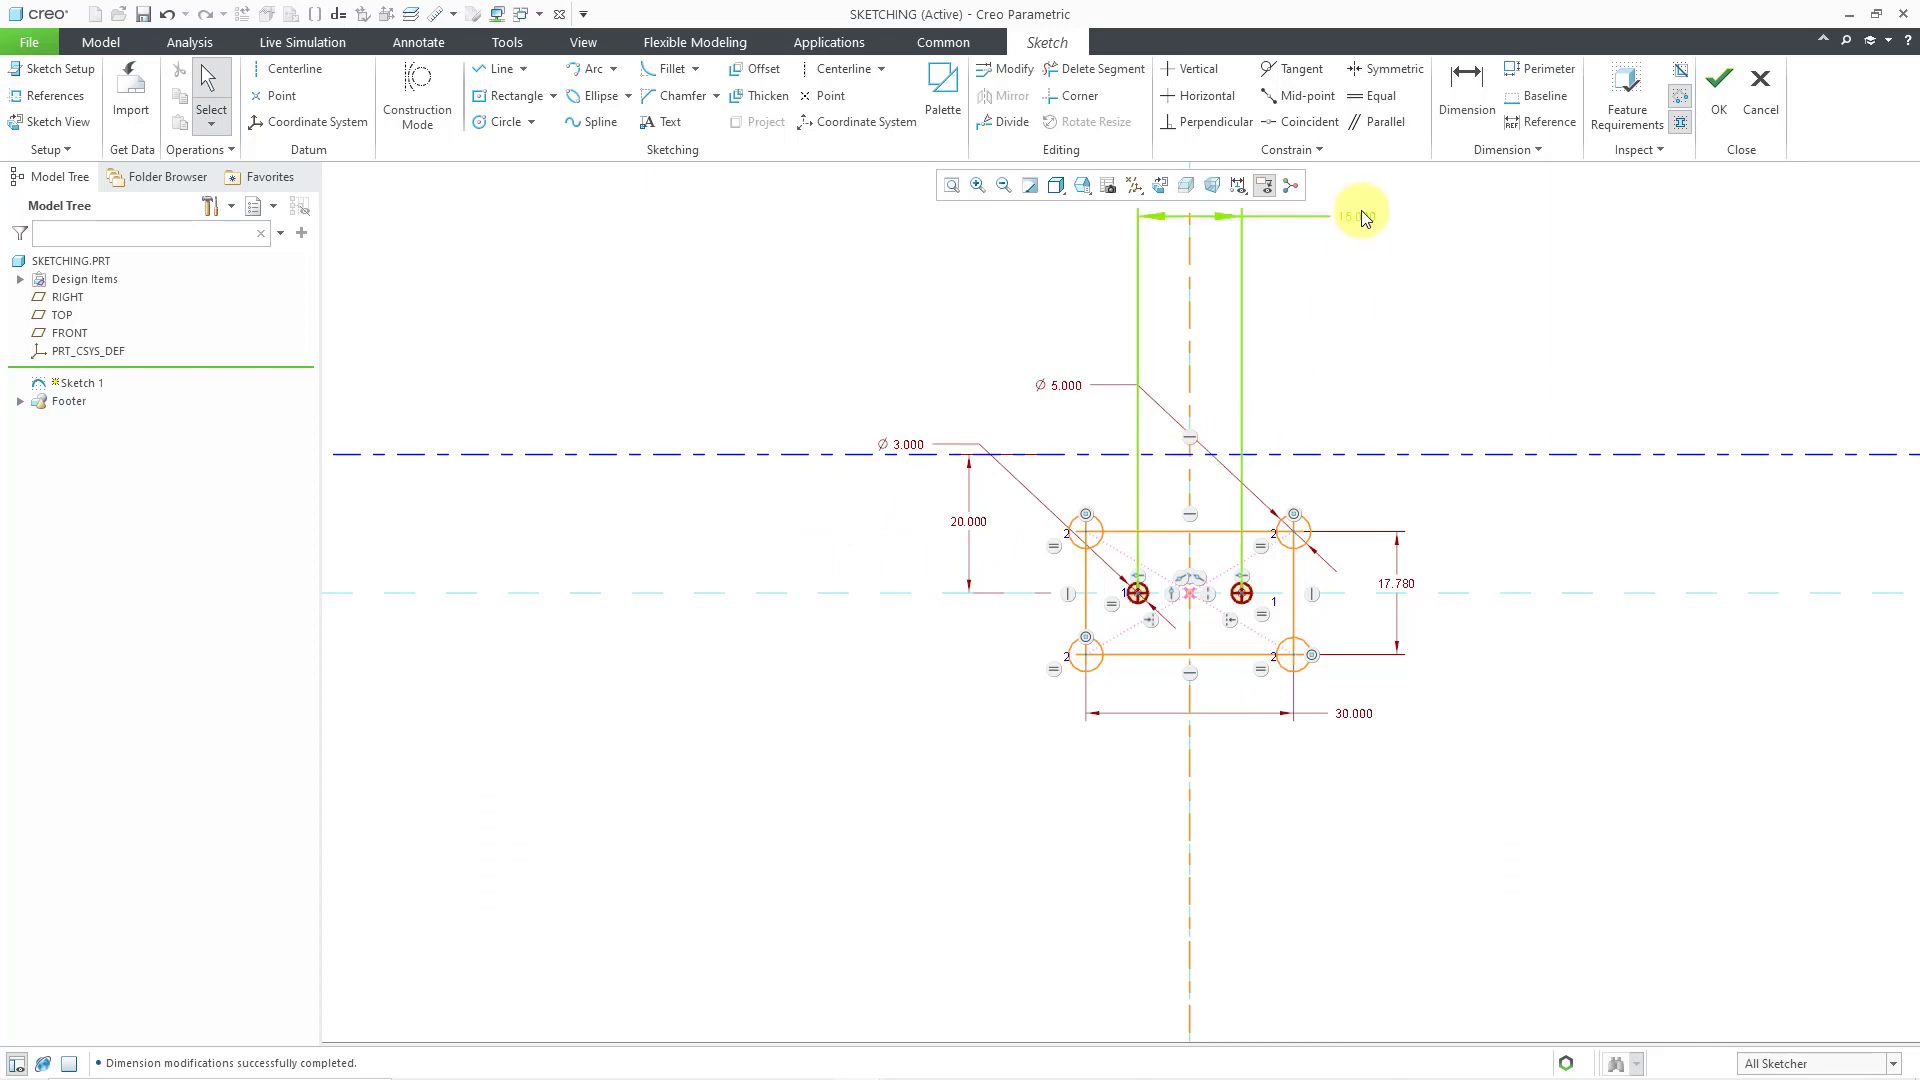
drag(1358, 214, 1333, 486)
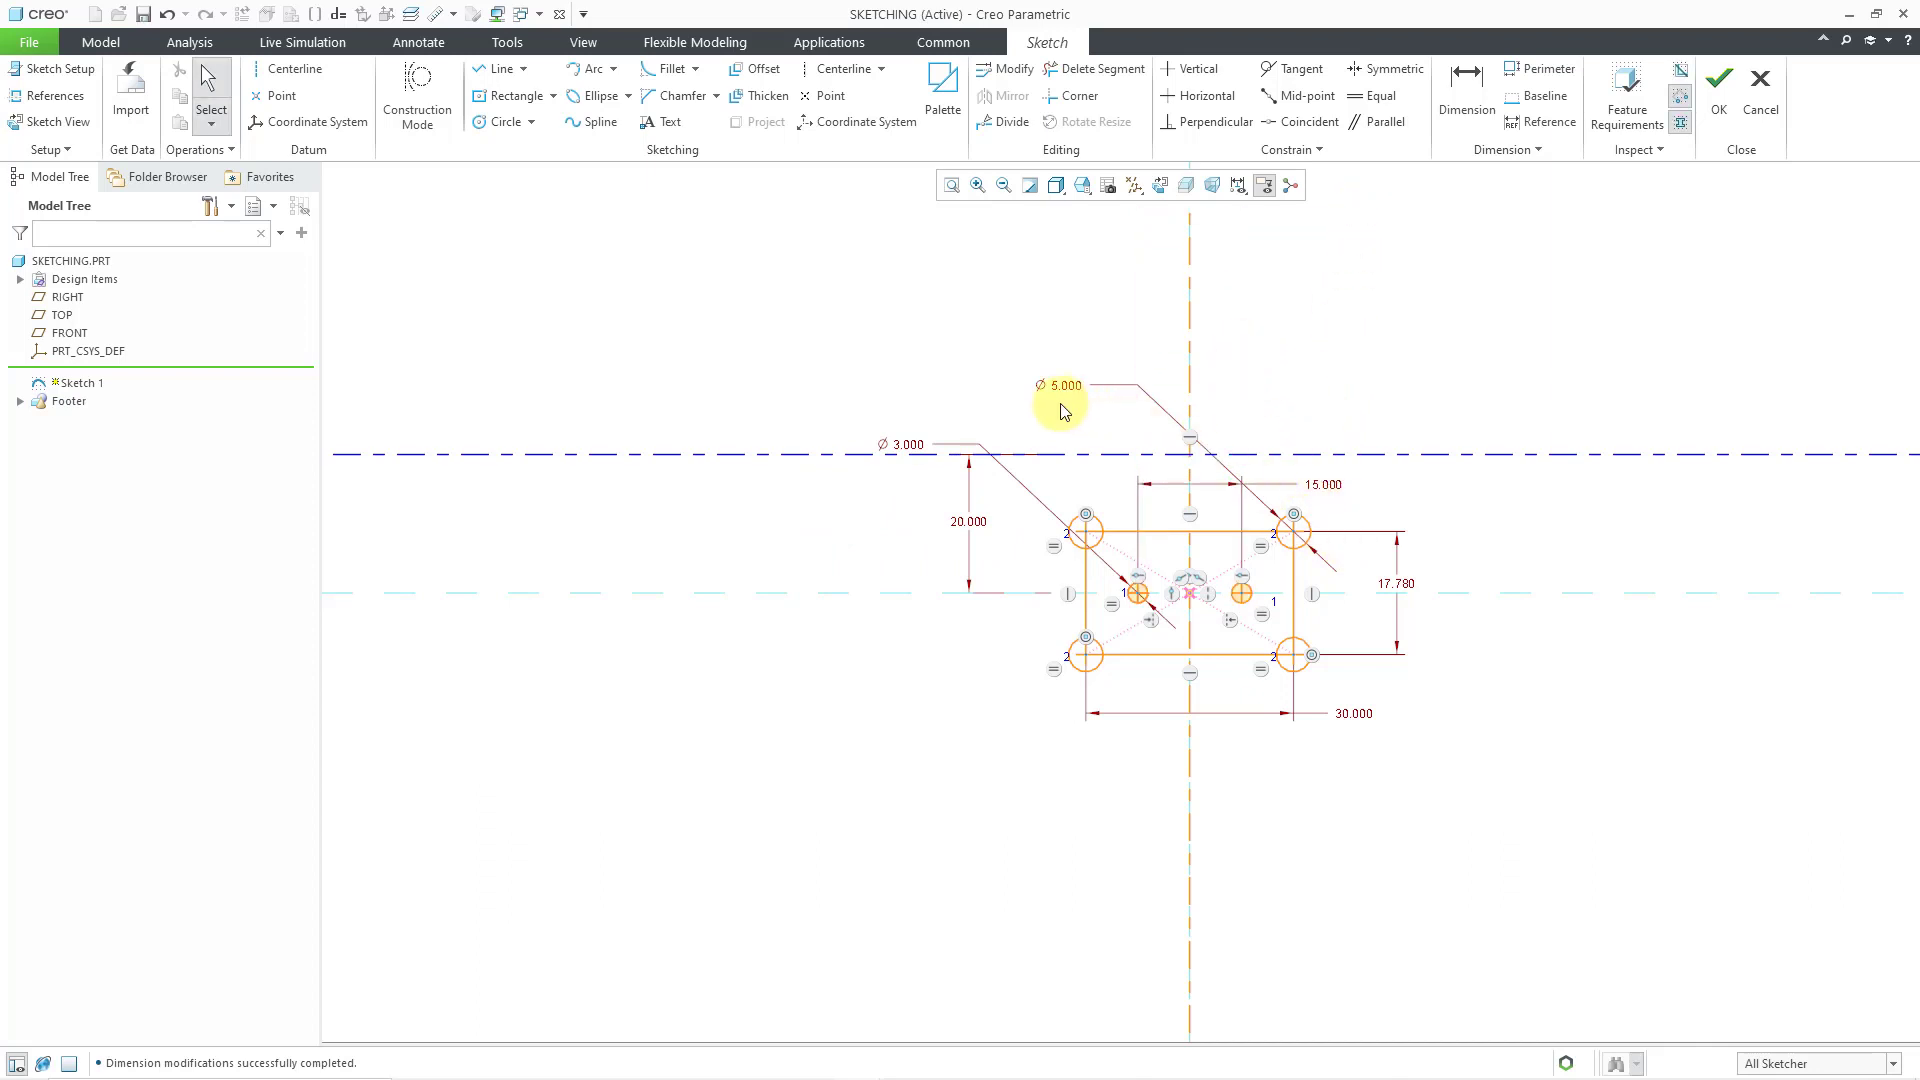
mouse_move(1052, 390)
mouse_down()
mouse_move(1277, 429)
mouse_move(1356, 493)
mouse_move(1309, 512)
mouse_up()
scroll(1323, 522, down, 5)
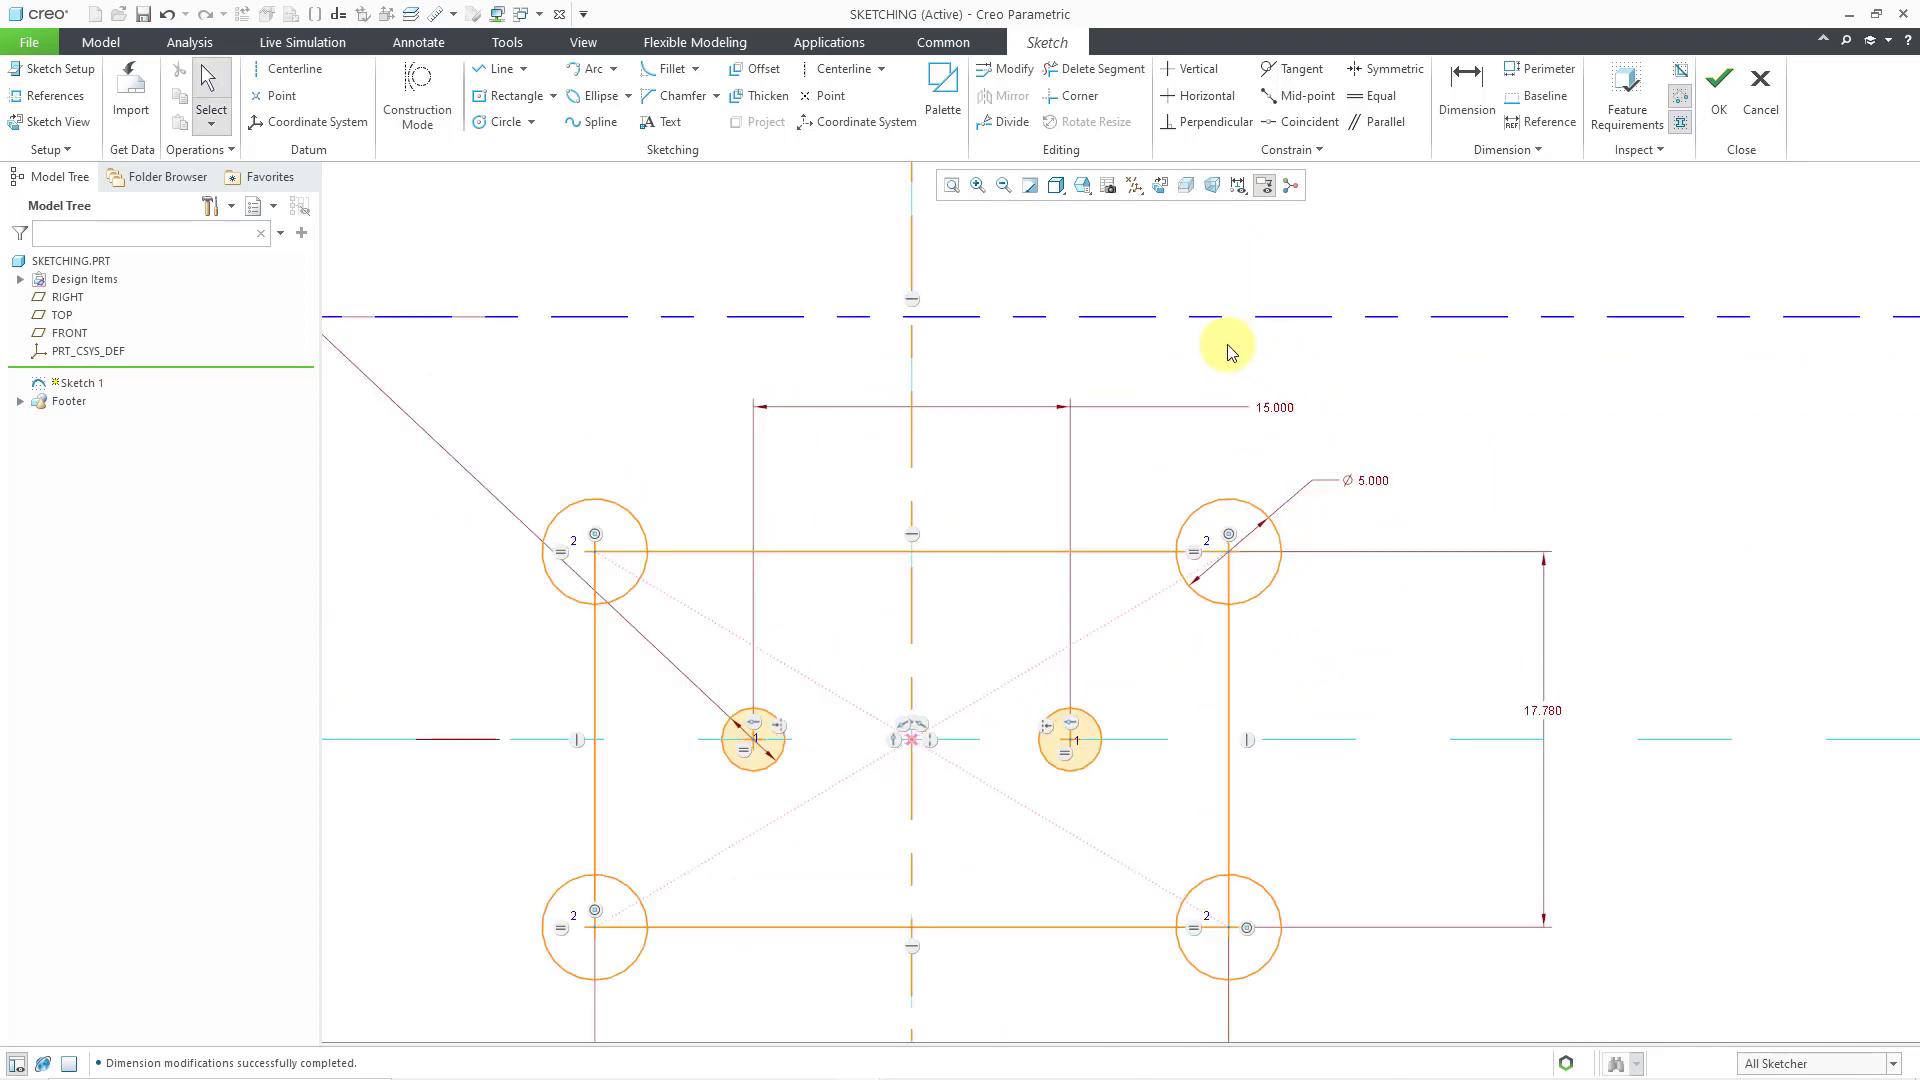
scroll(1230, 351, up, 2)
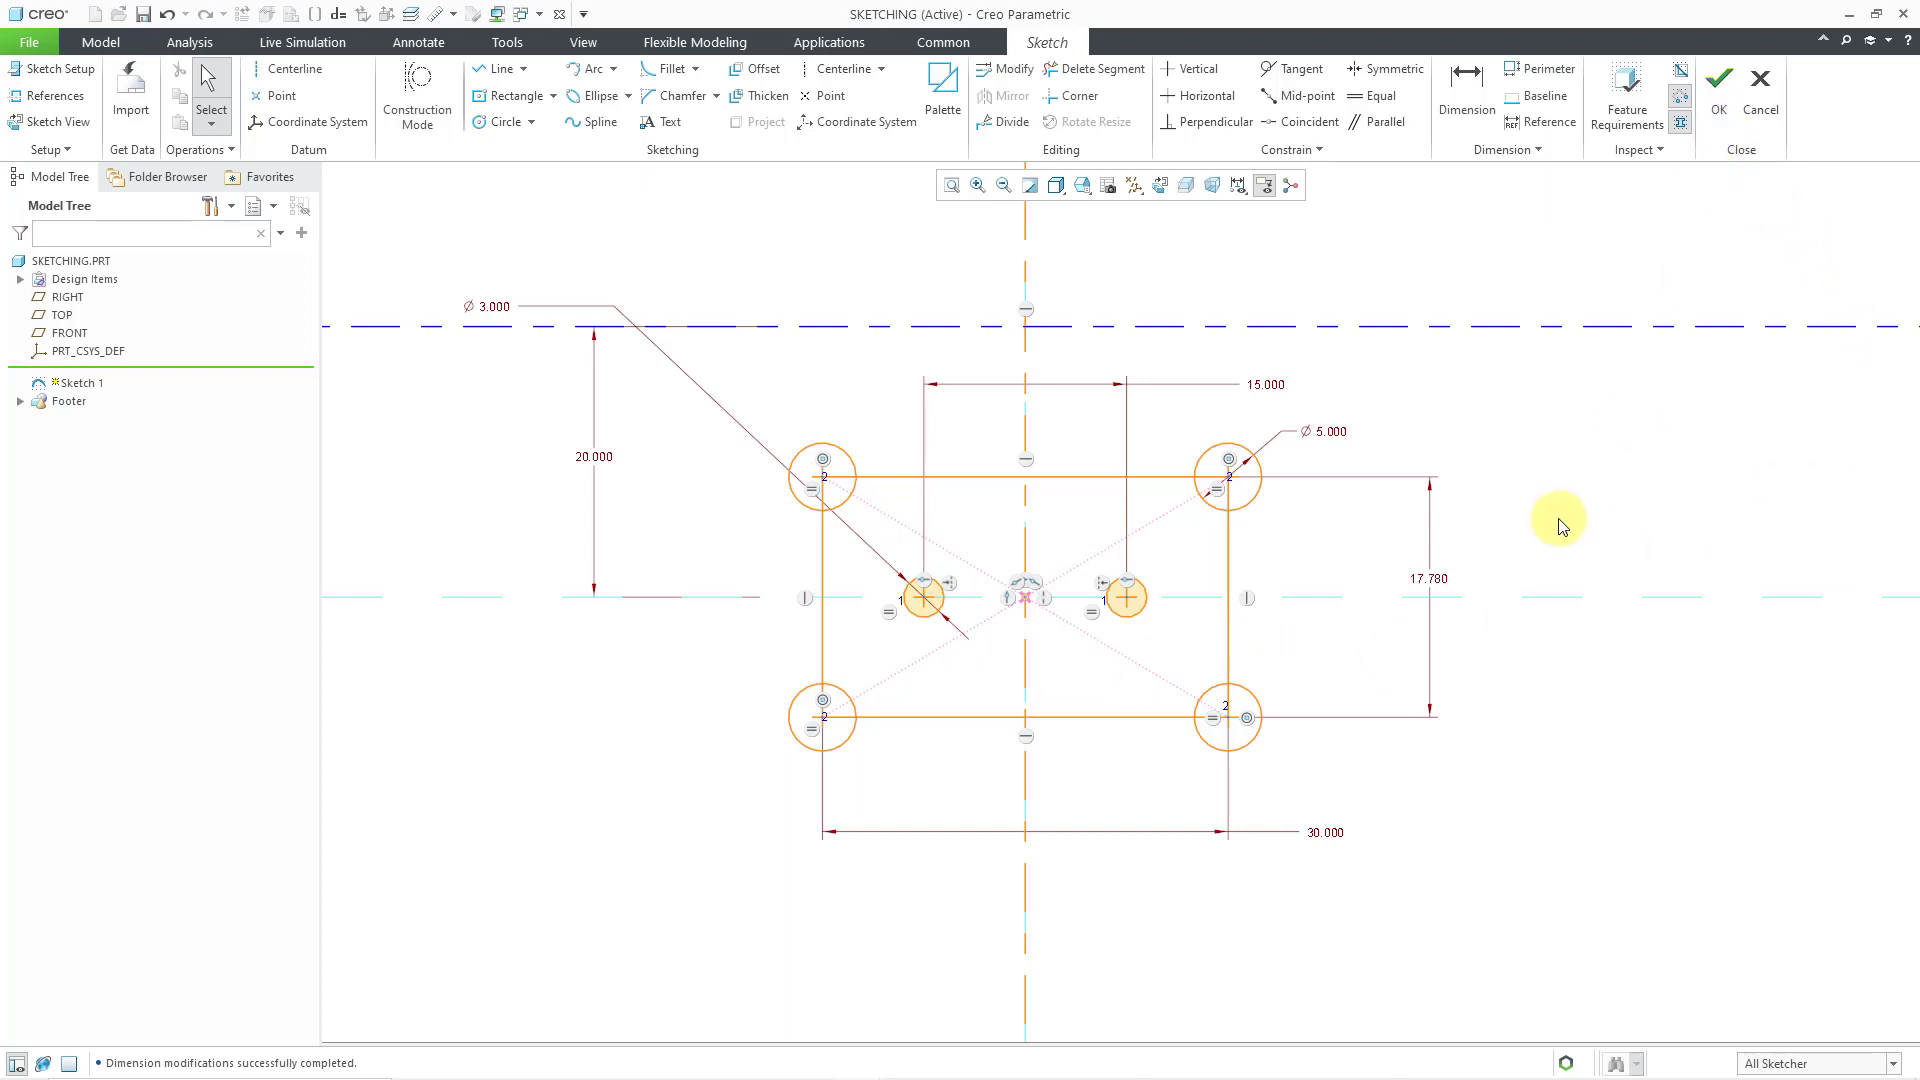
- Accept the finished sketch and refit the view to show the whole profile
right_click(1500, 505)
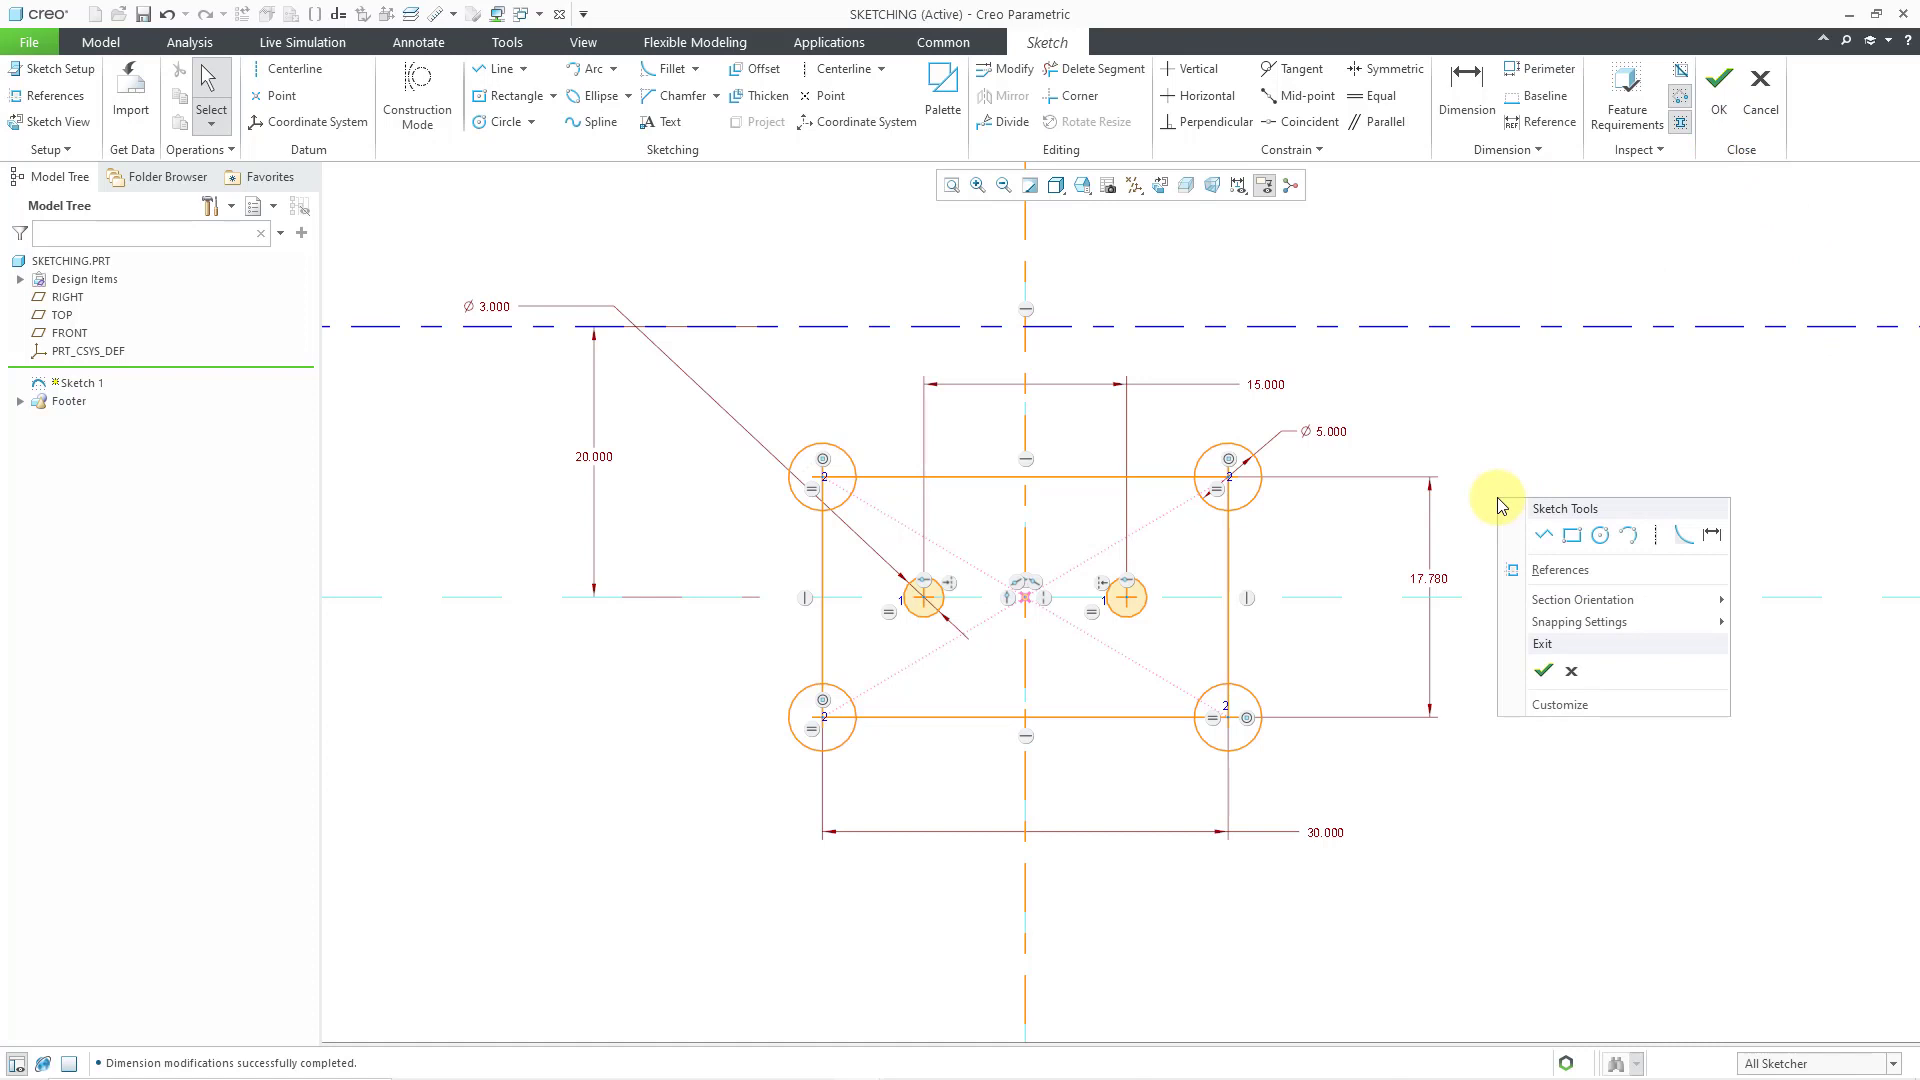
click(1543, 671)
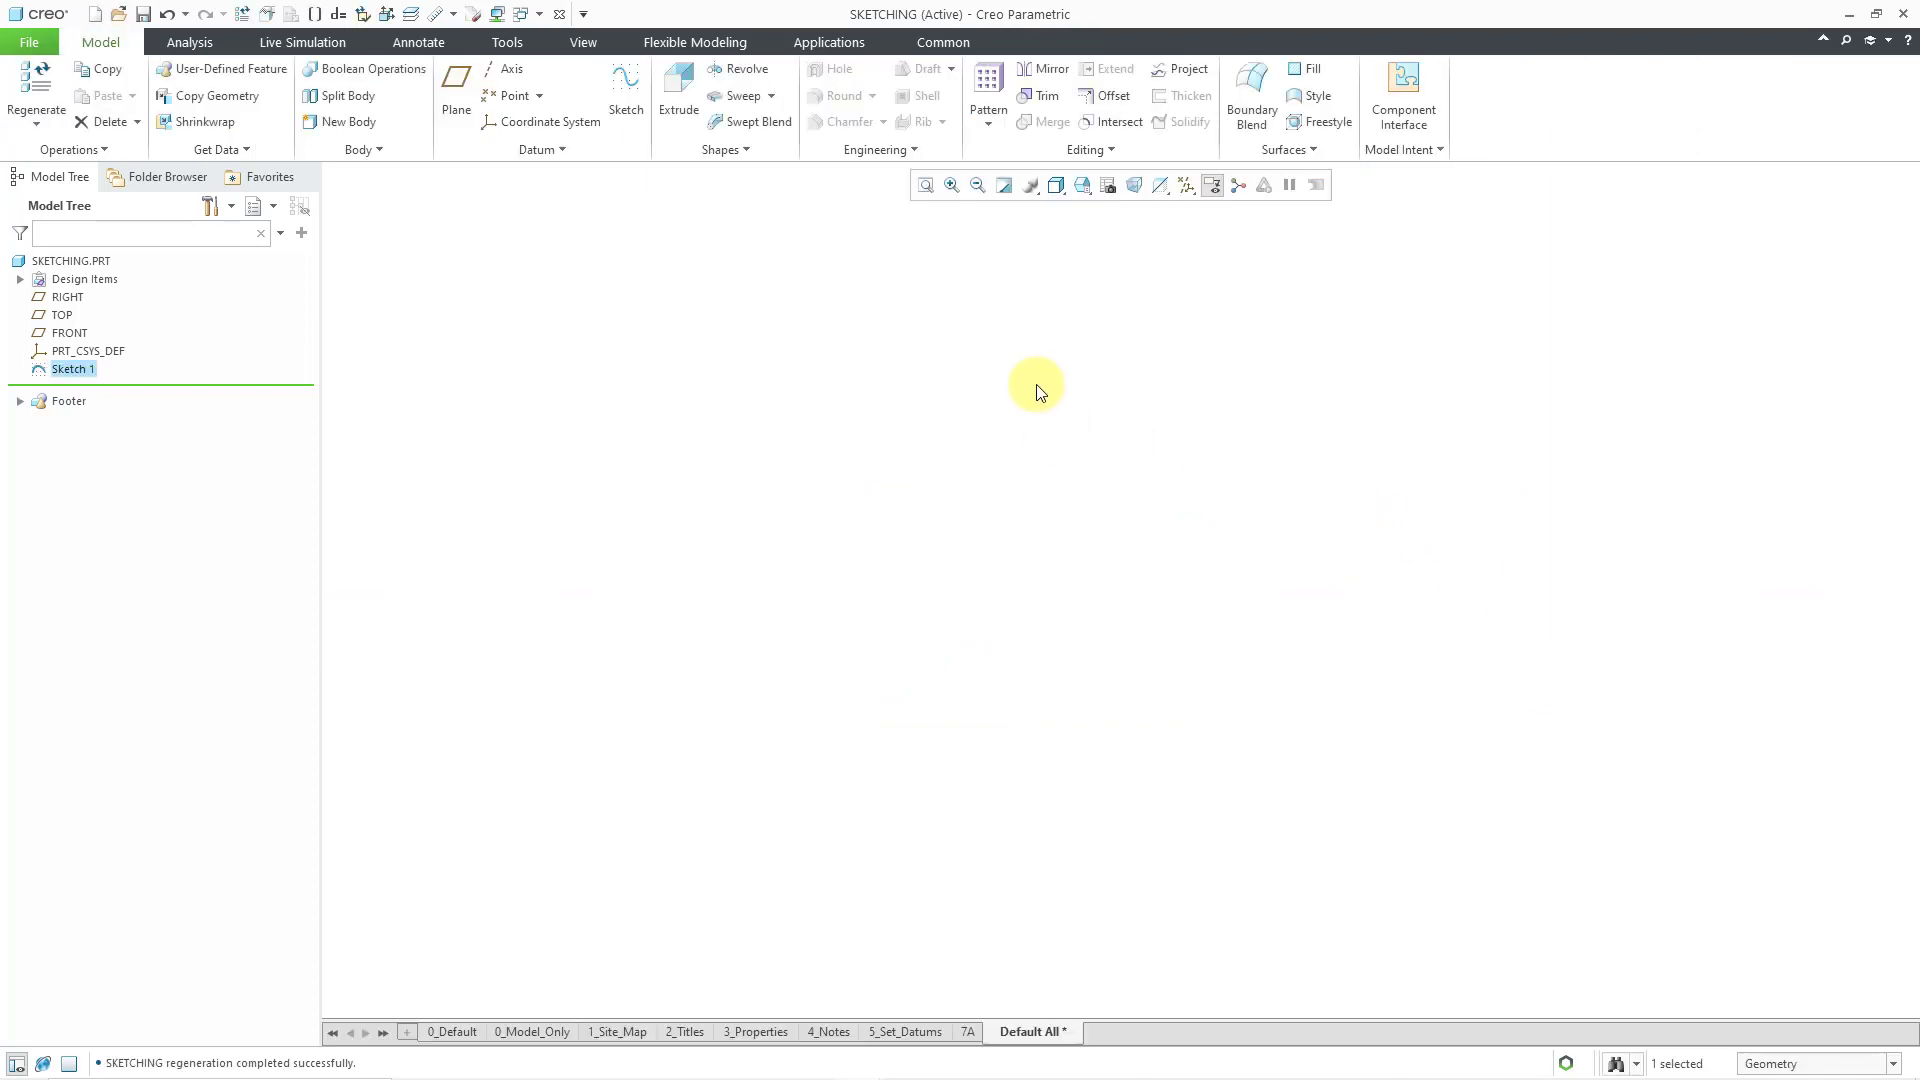
click(925, 185)
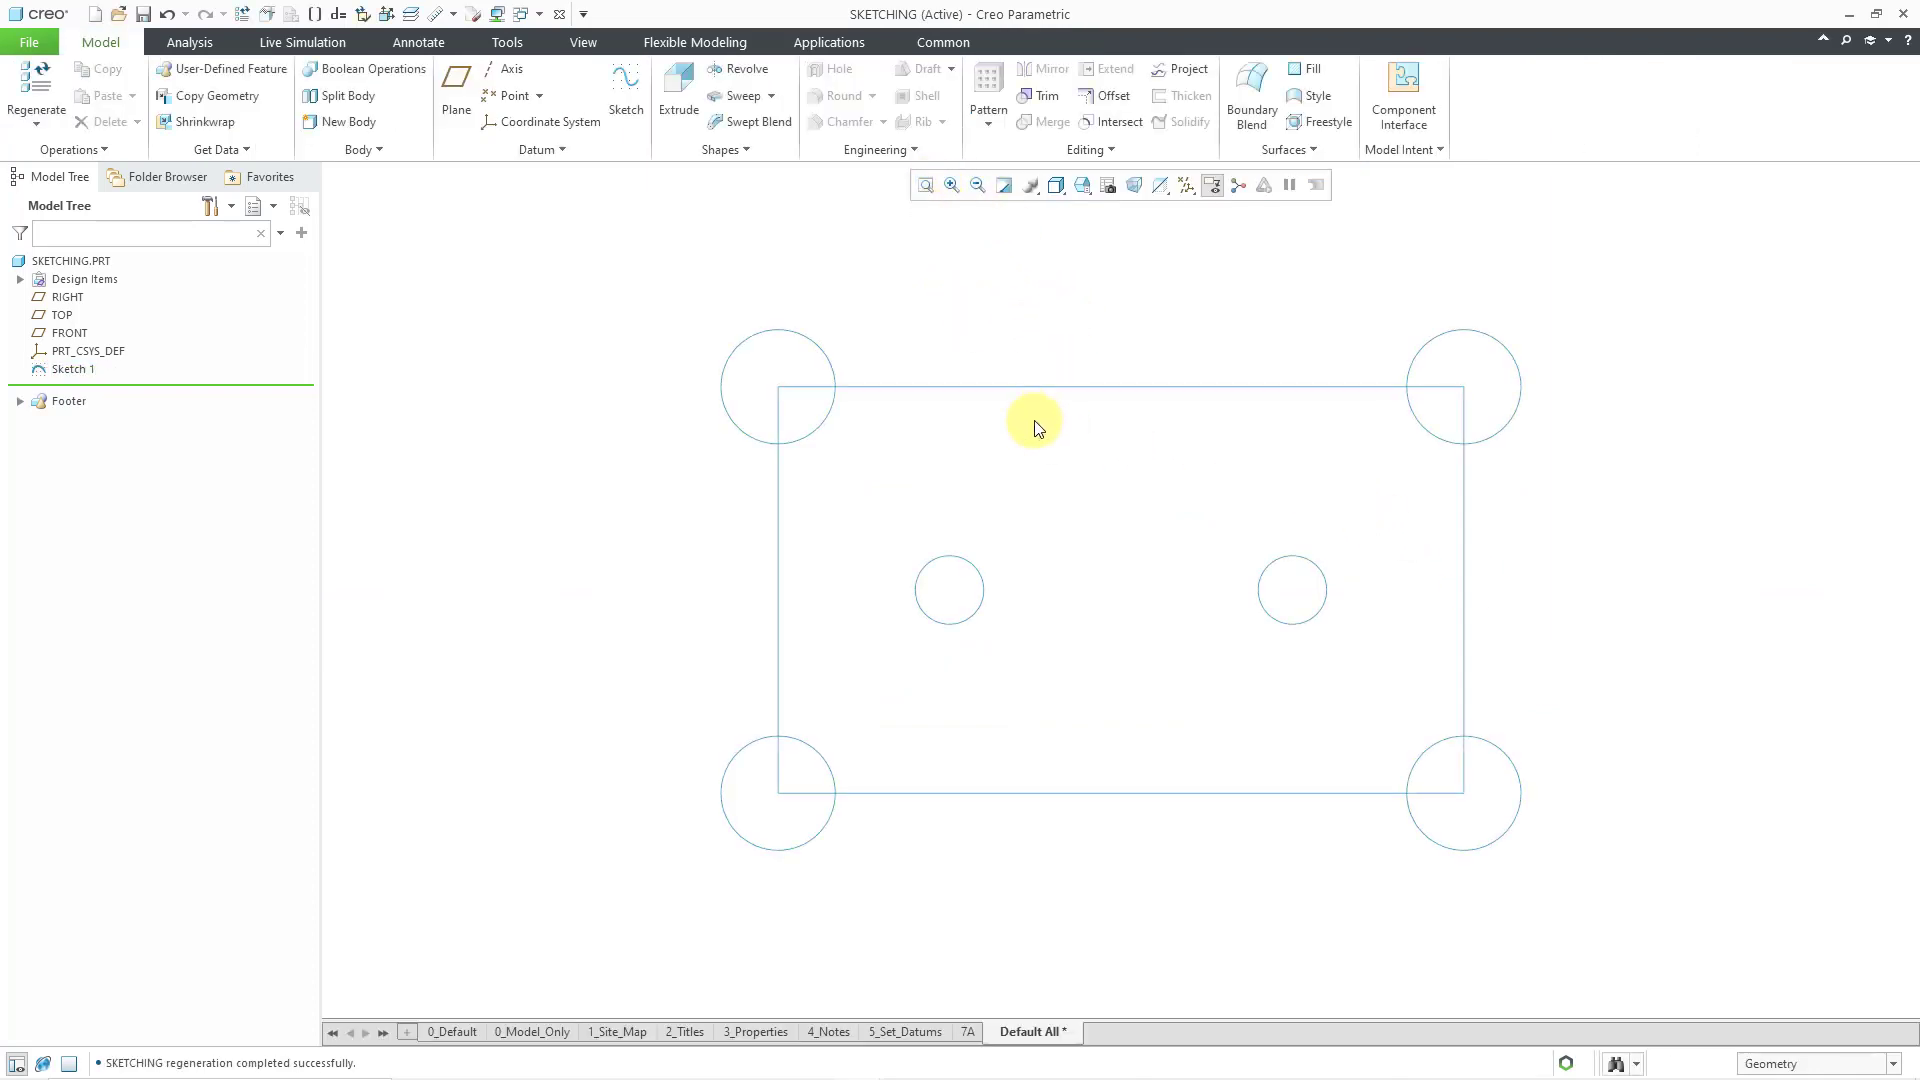
scroll(1035, 424, down, 2)
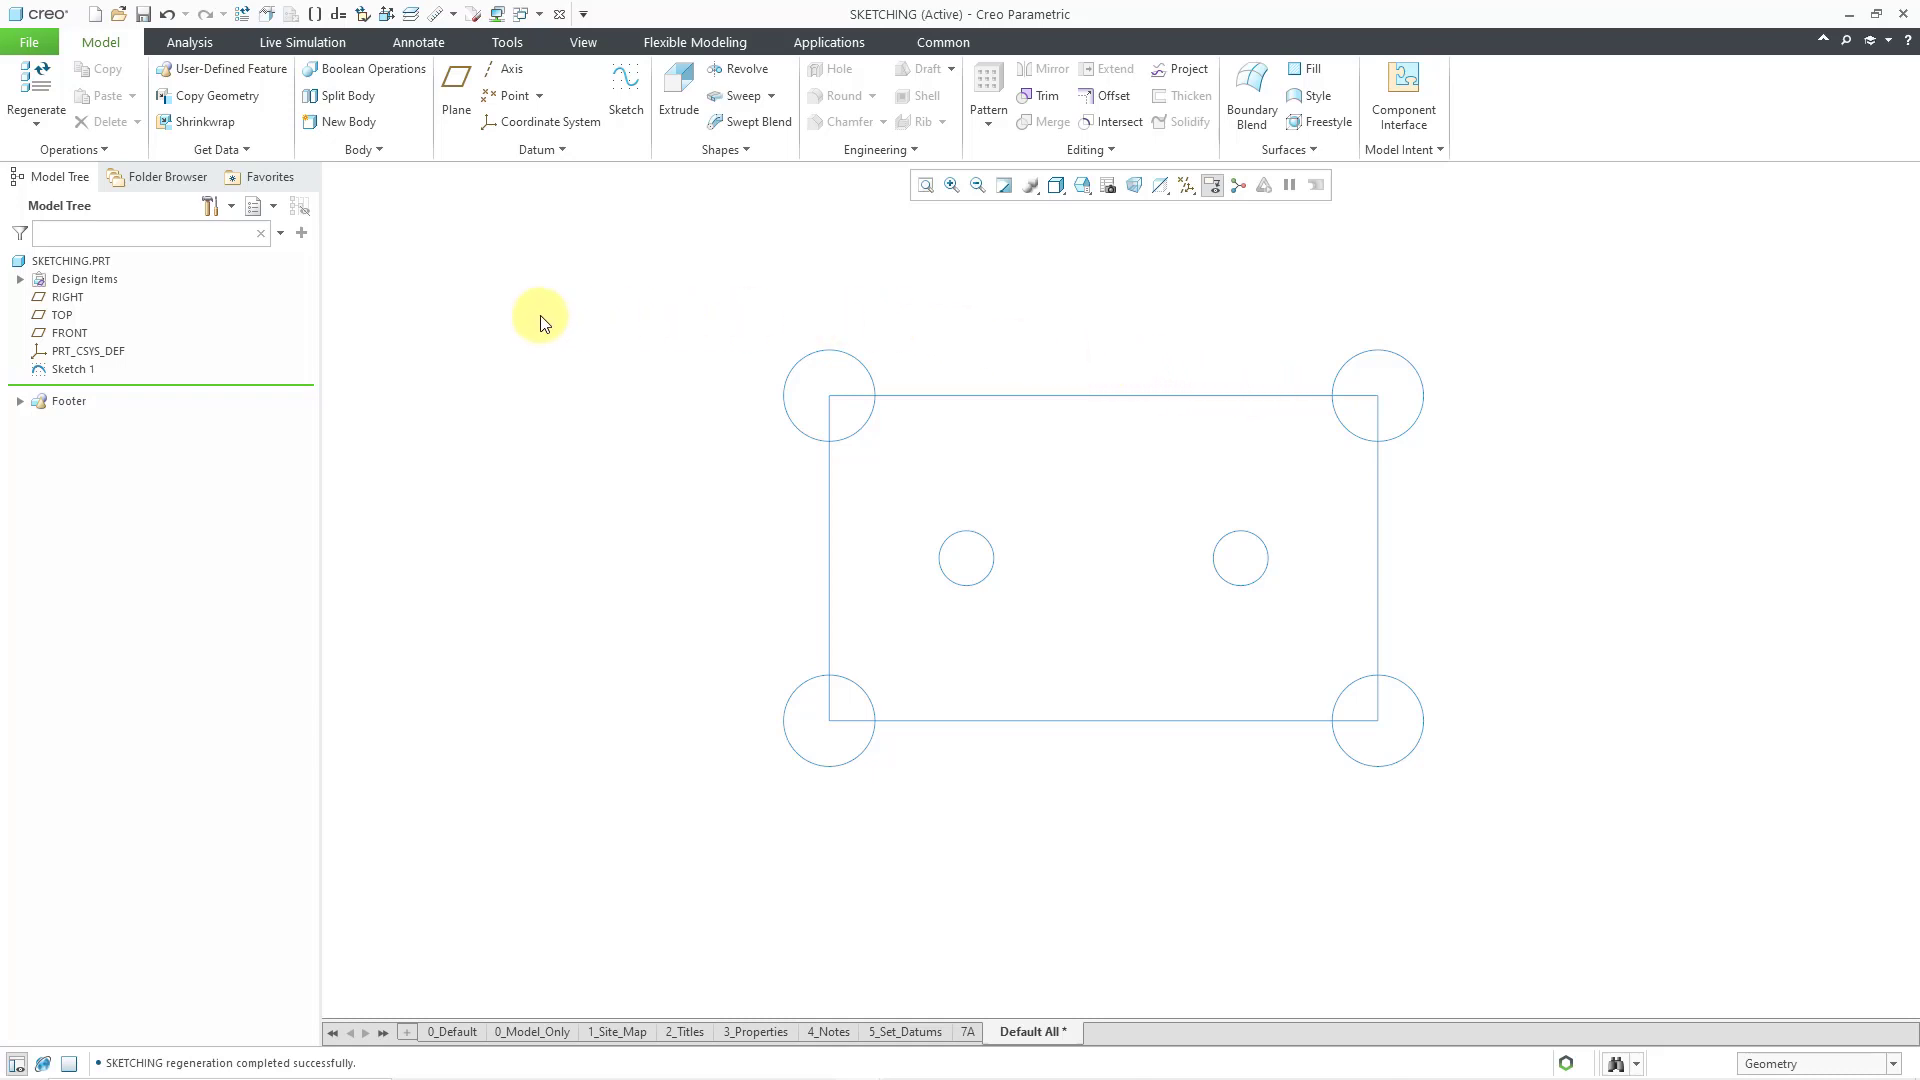
- Start and cancel an extrusion without a section, and set the selection filter to Sketch Region
click(679, 95)
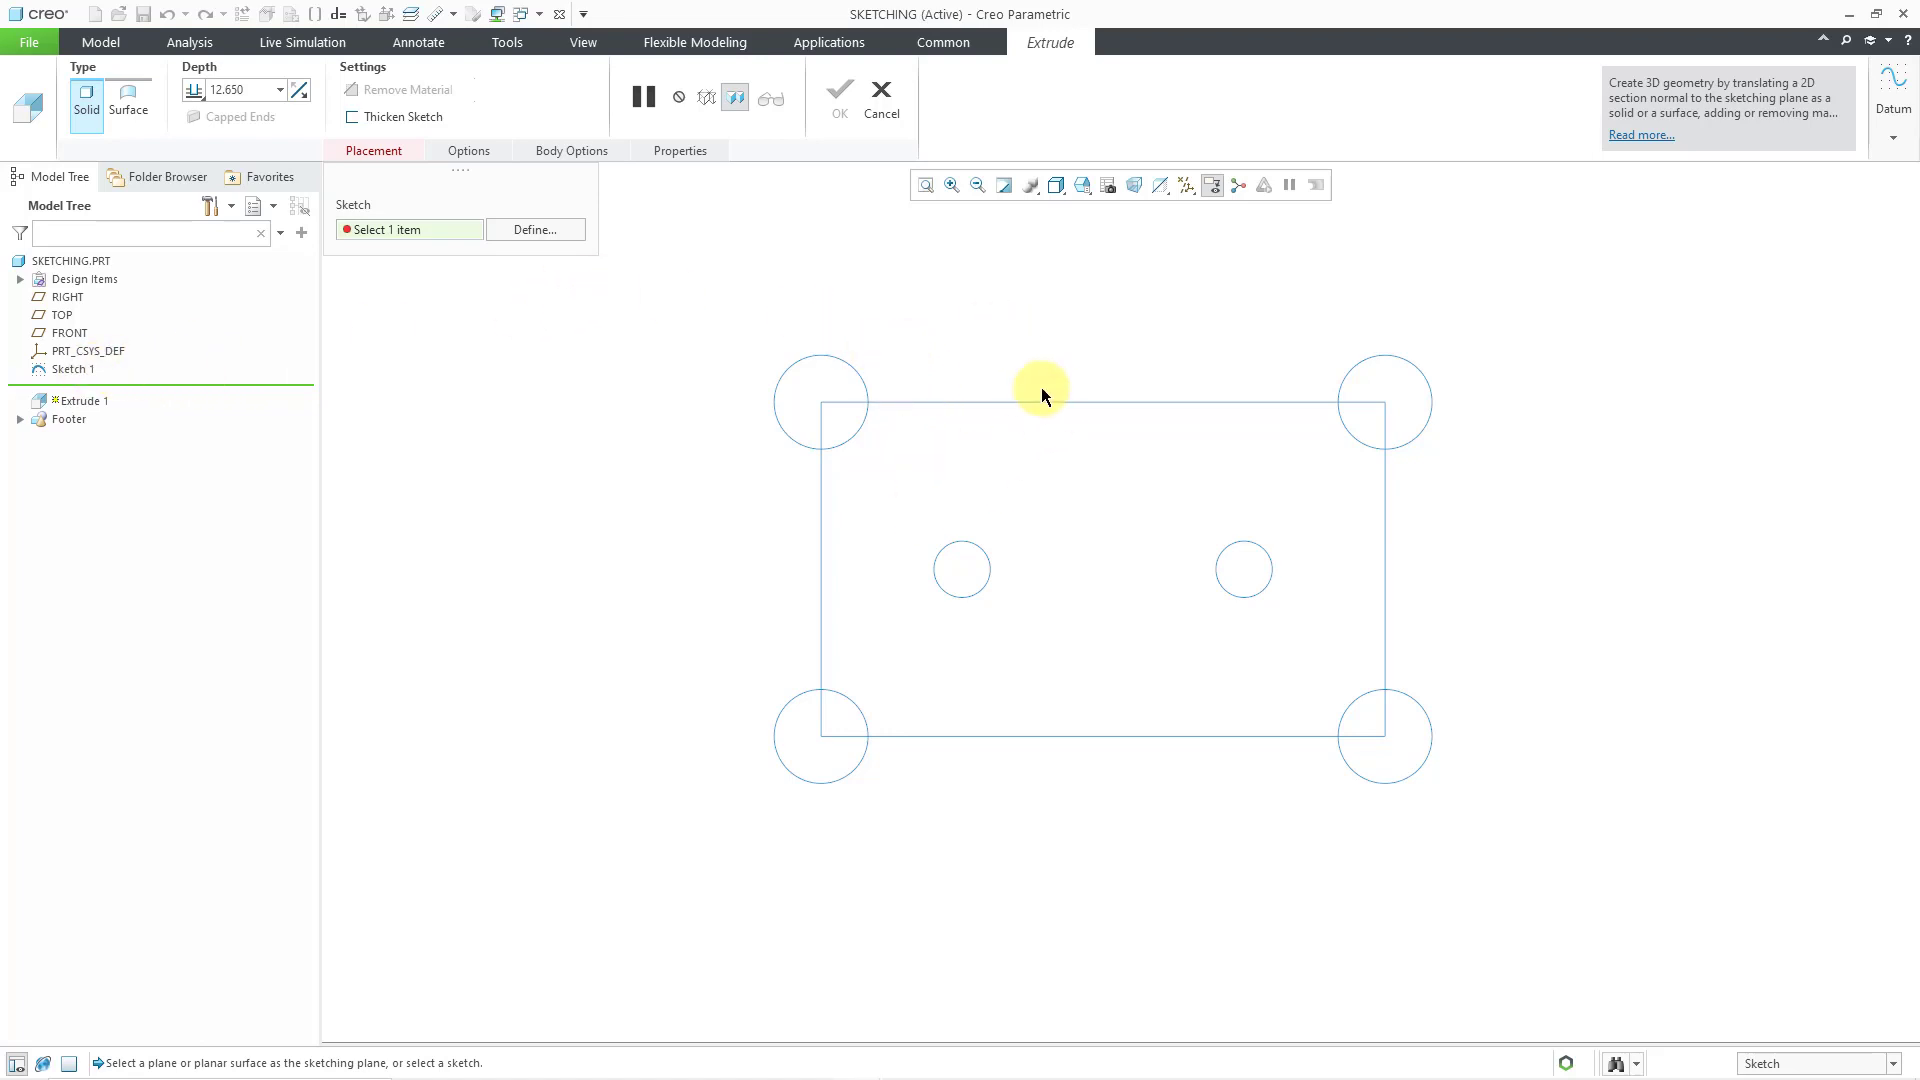
click(890, 108)
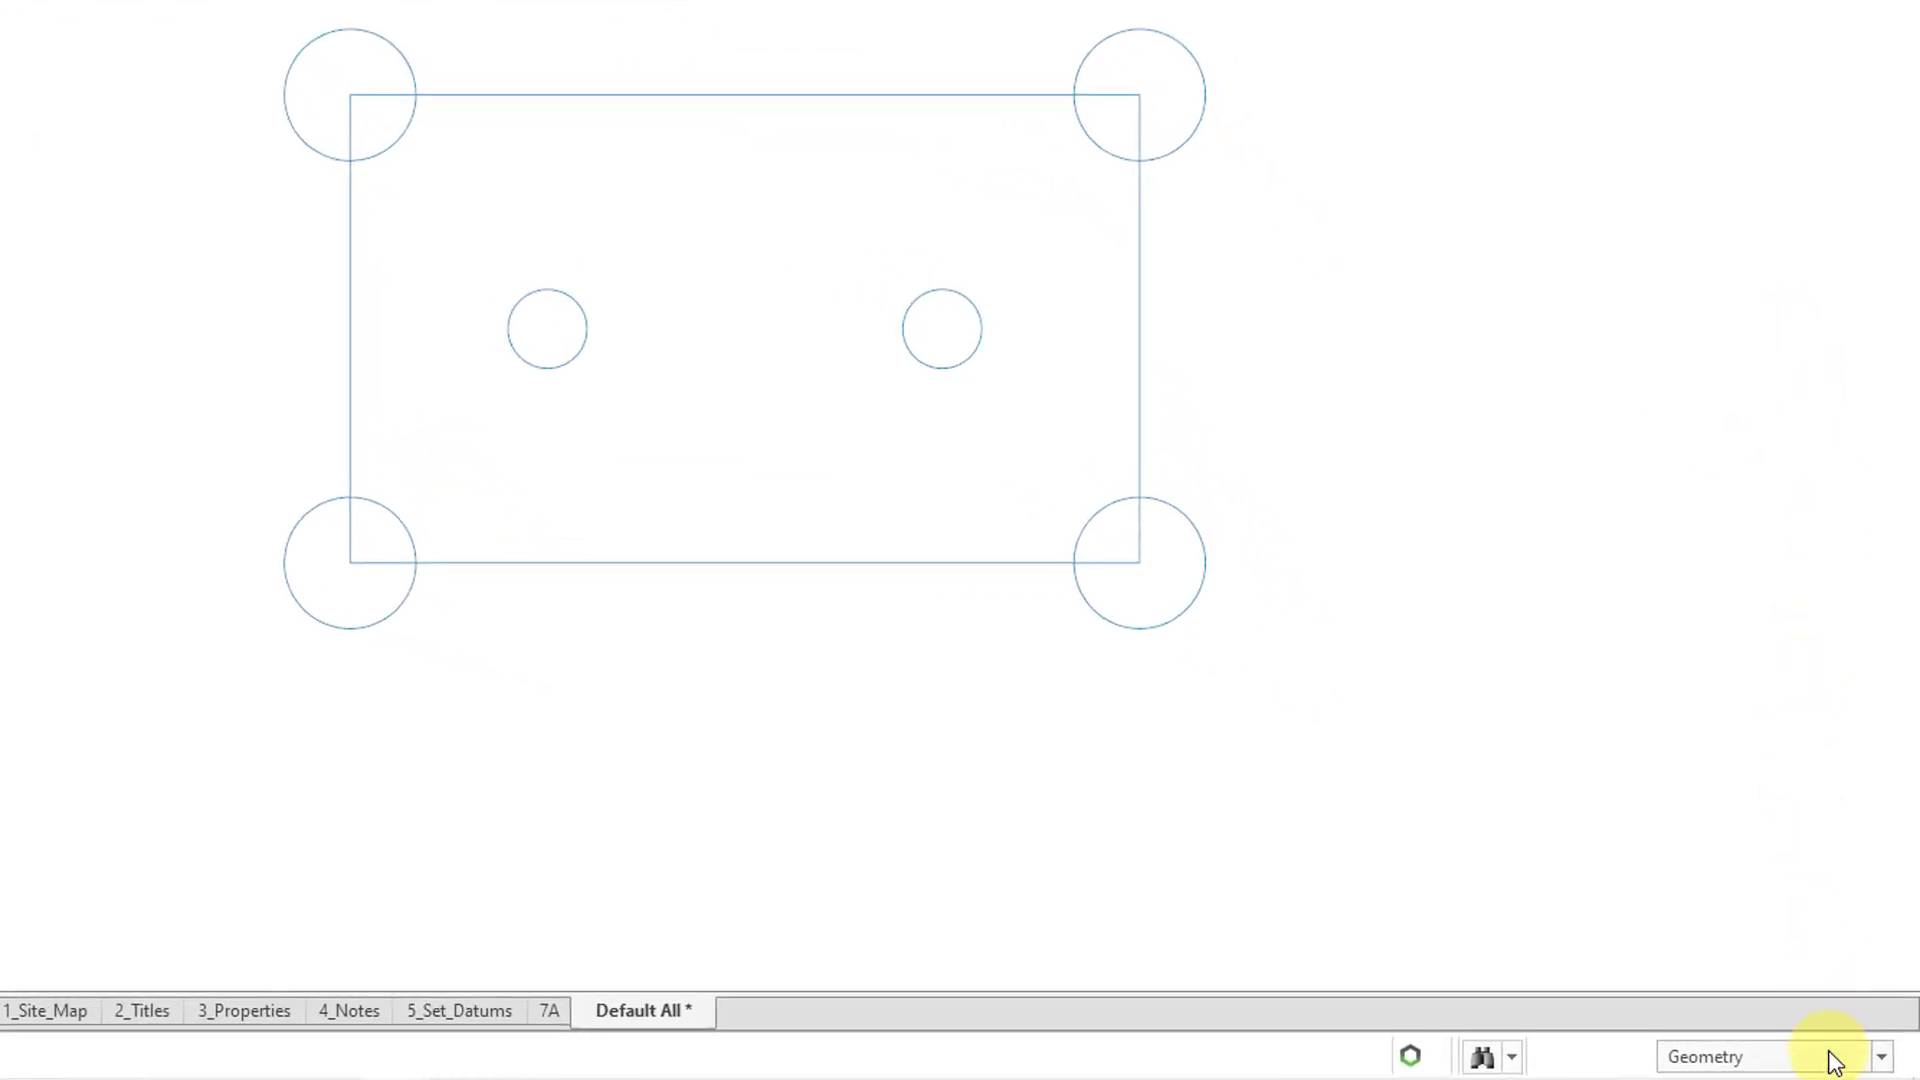
click(1834, 1062)
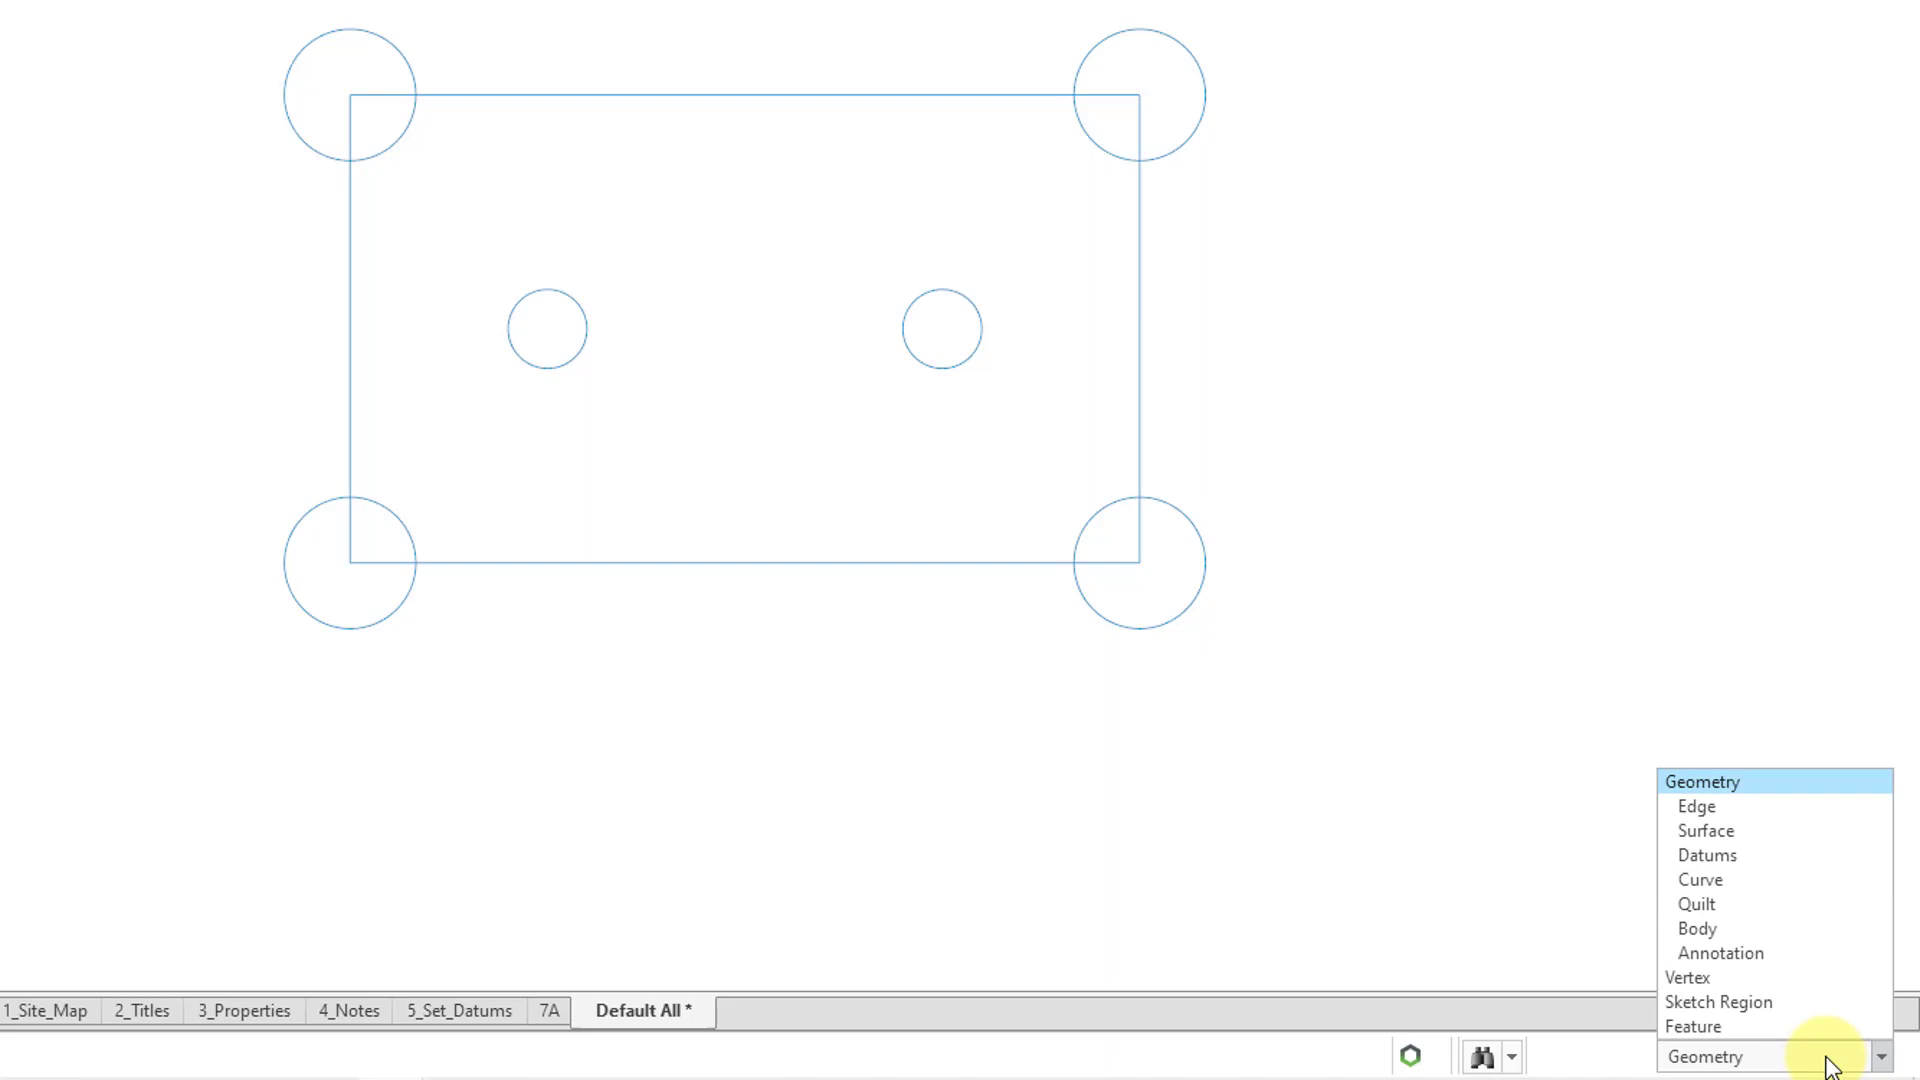
click(1756, 1002)
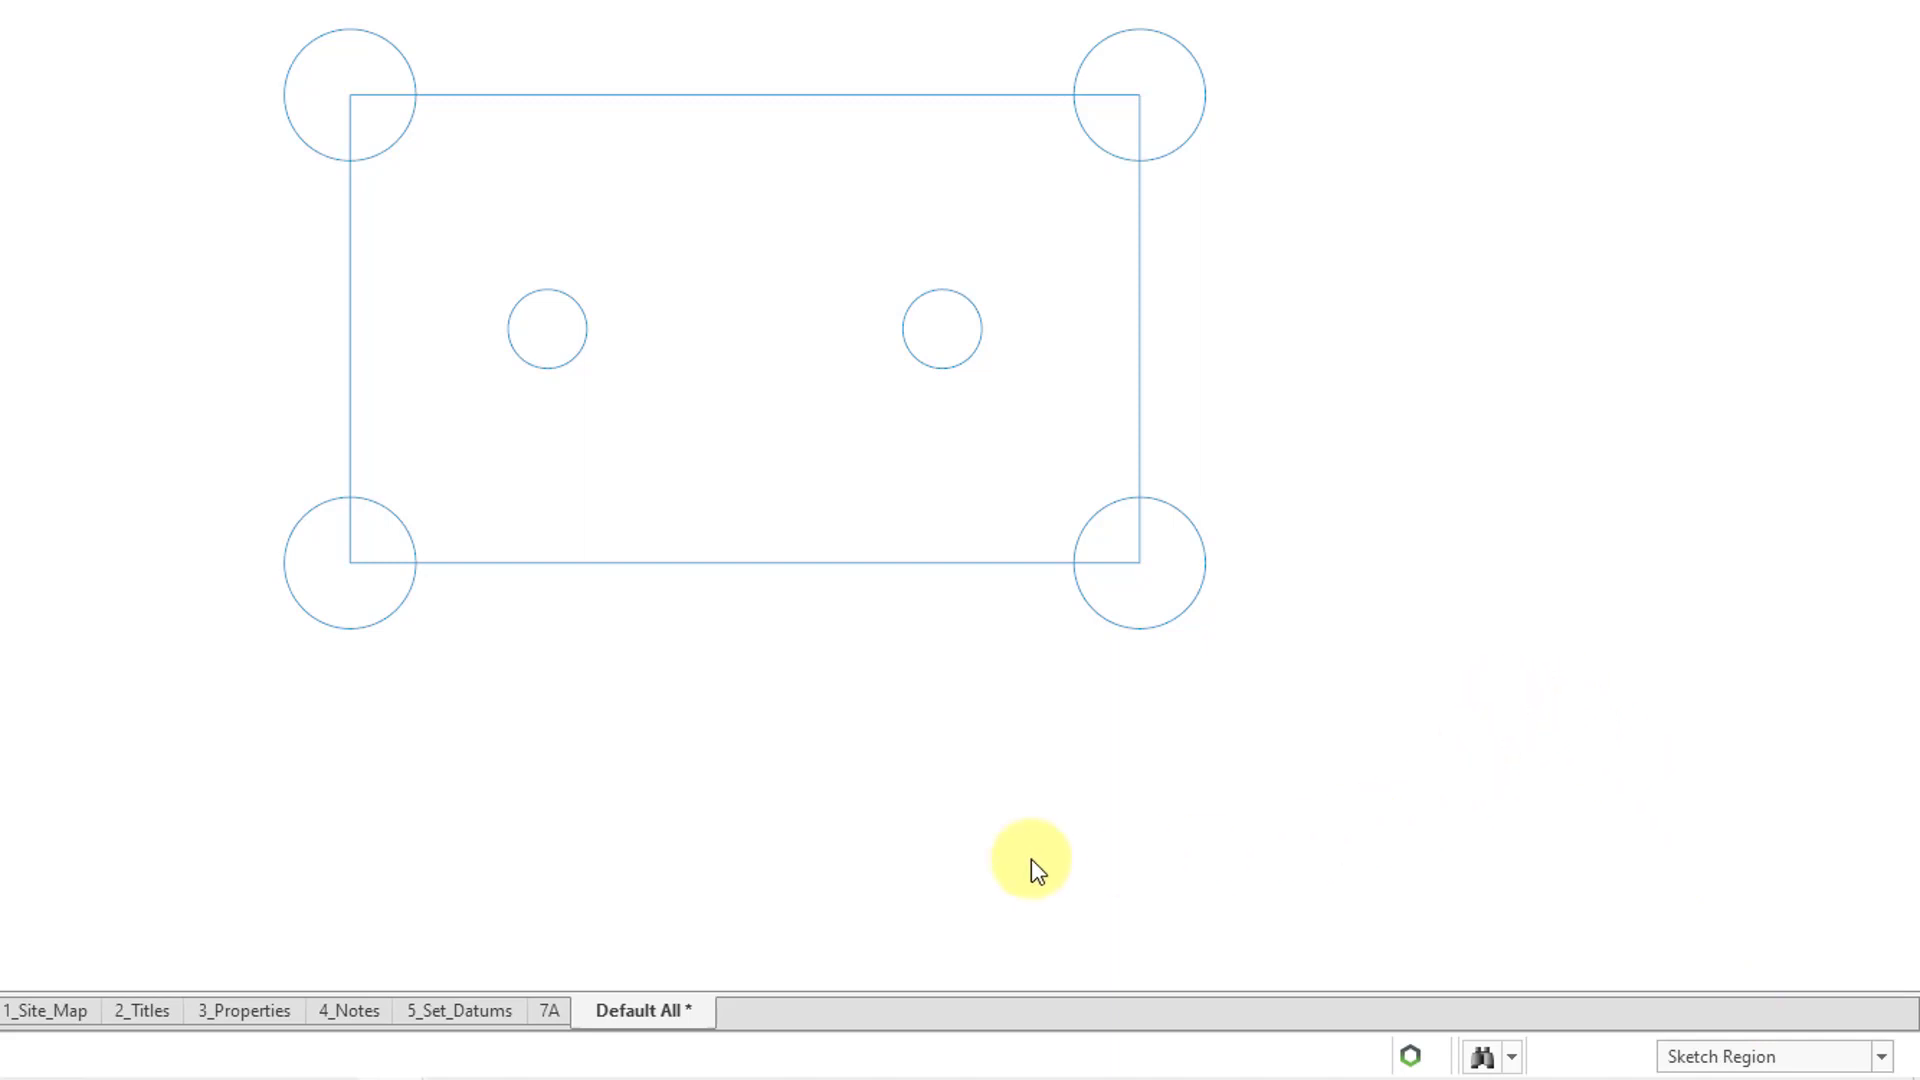
- Try extruding the two small inner circle regions to a depth of 19.200, and cancel the feature
click(549, 328)
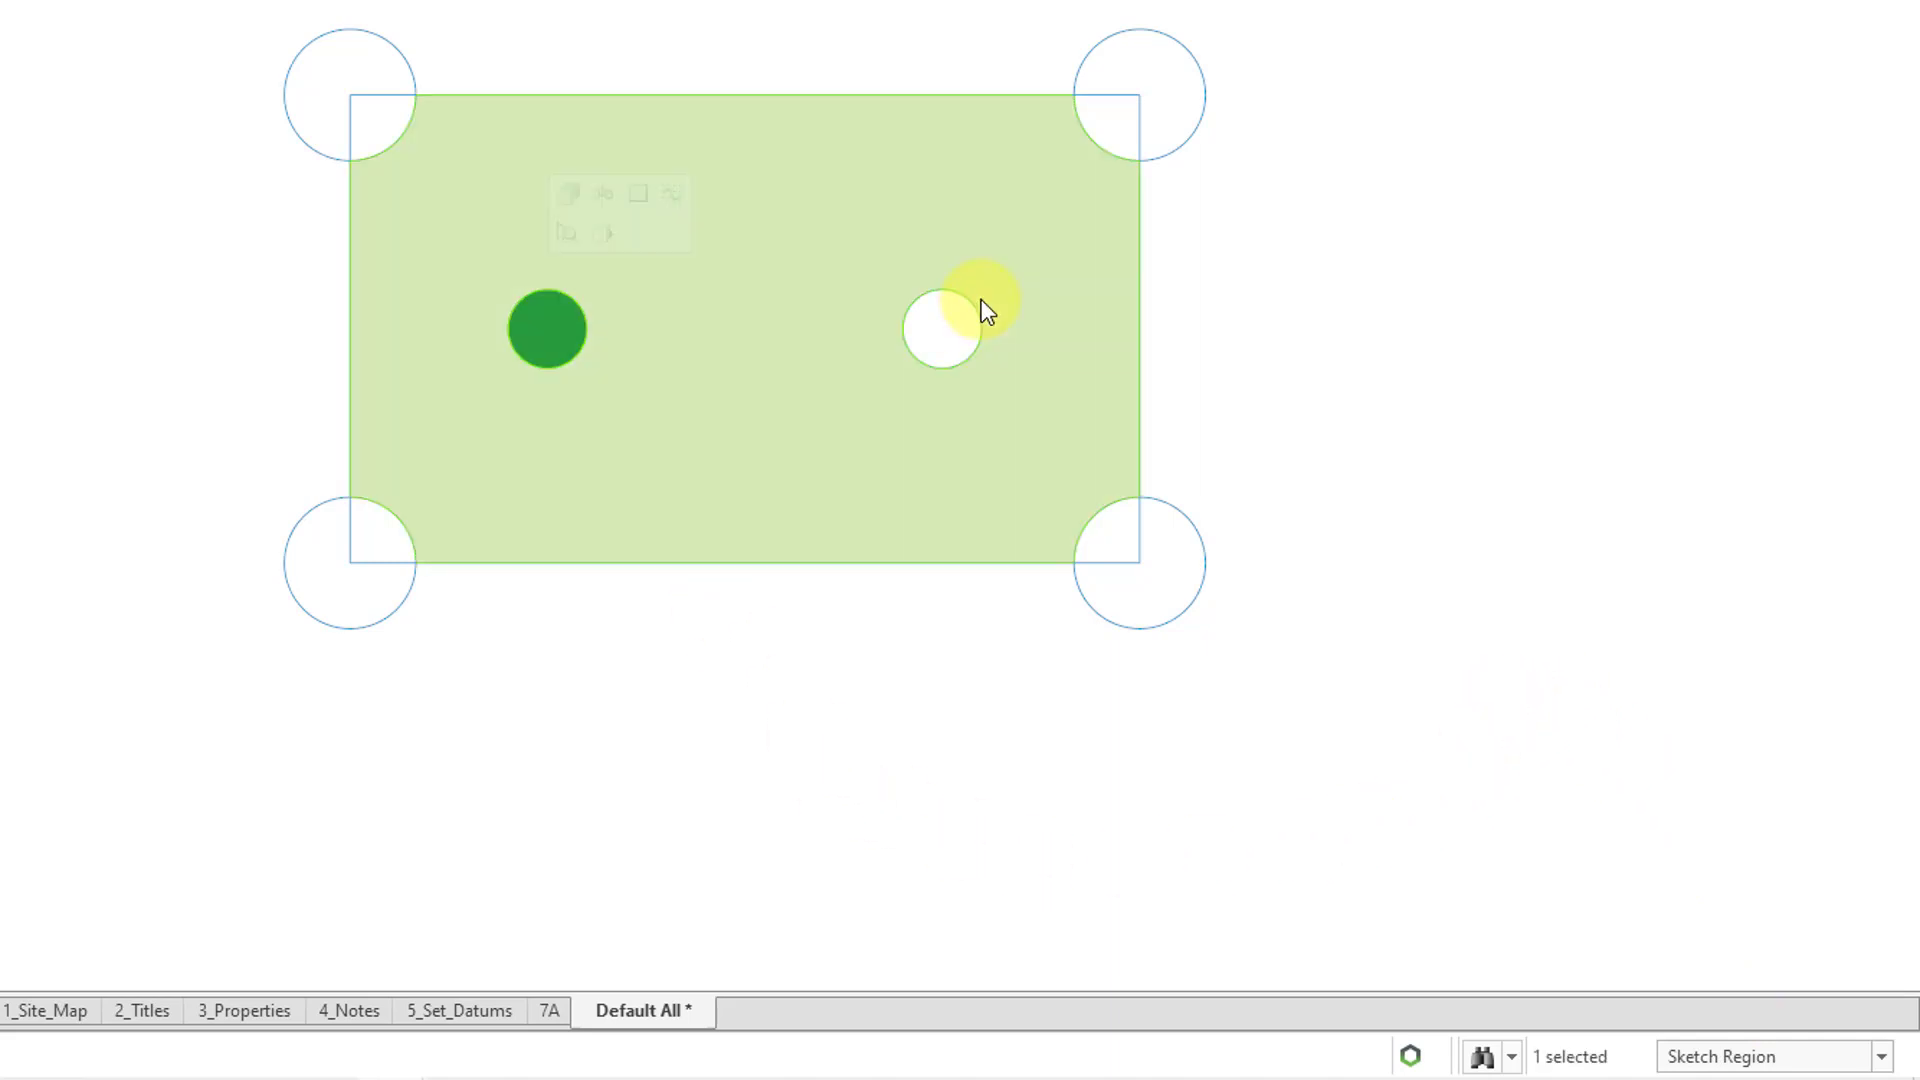
ctrl+click(958, 326)
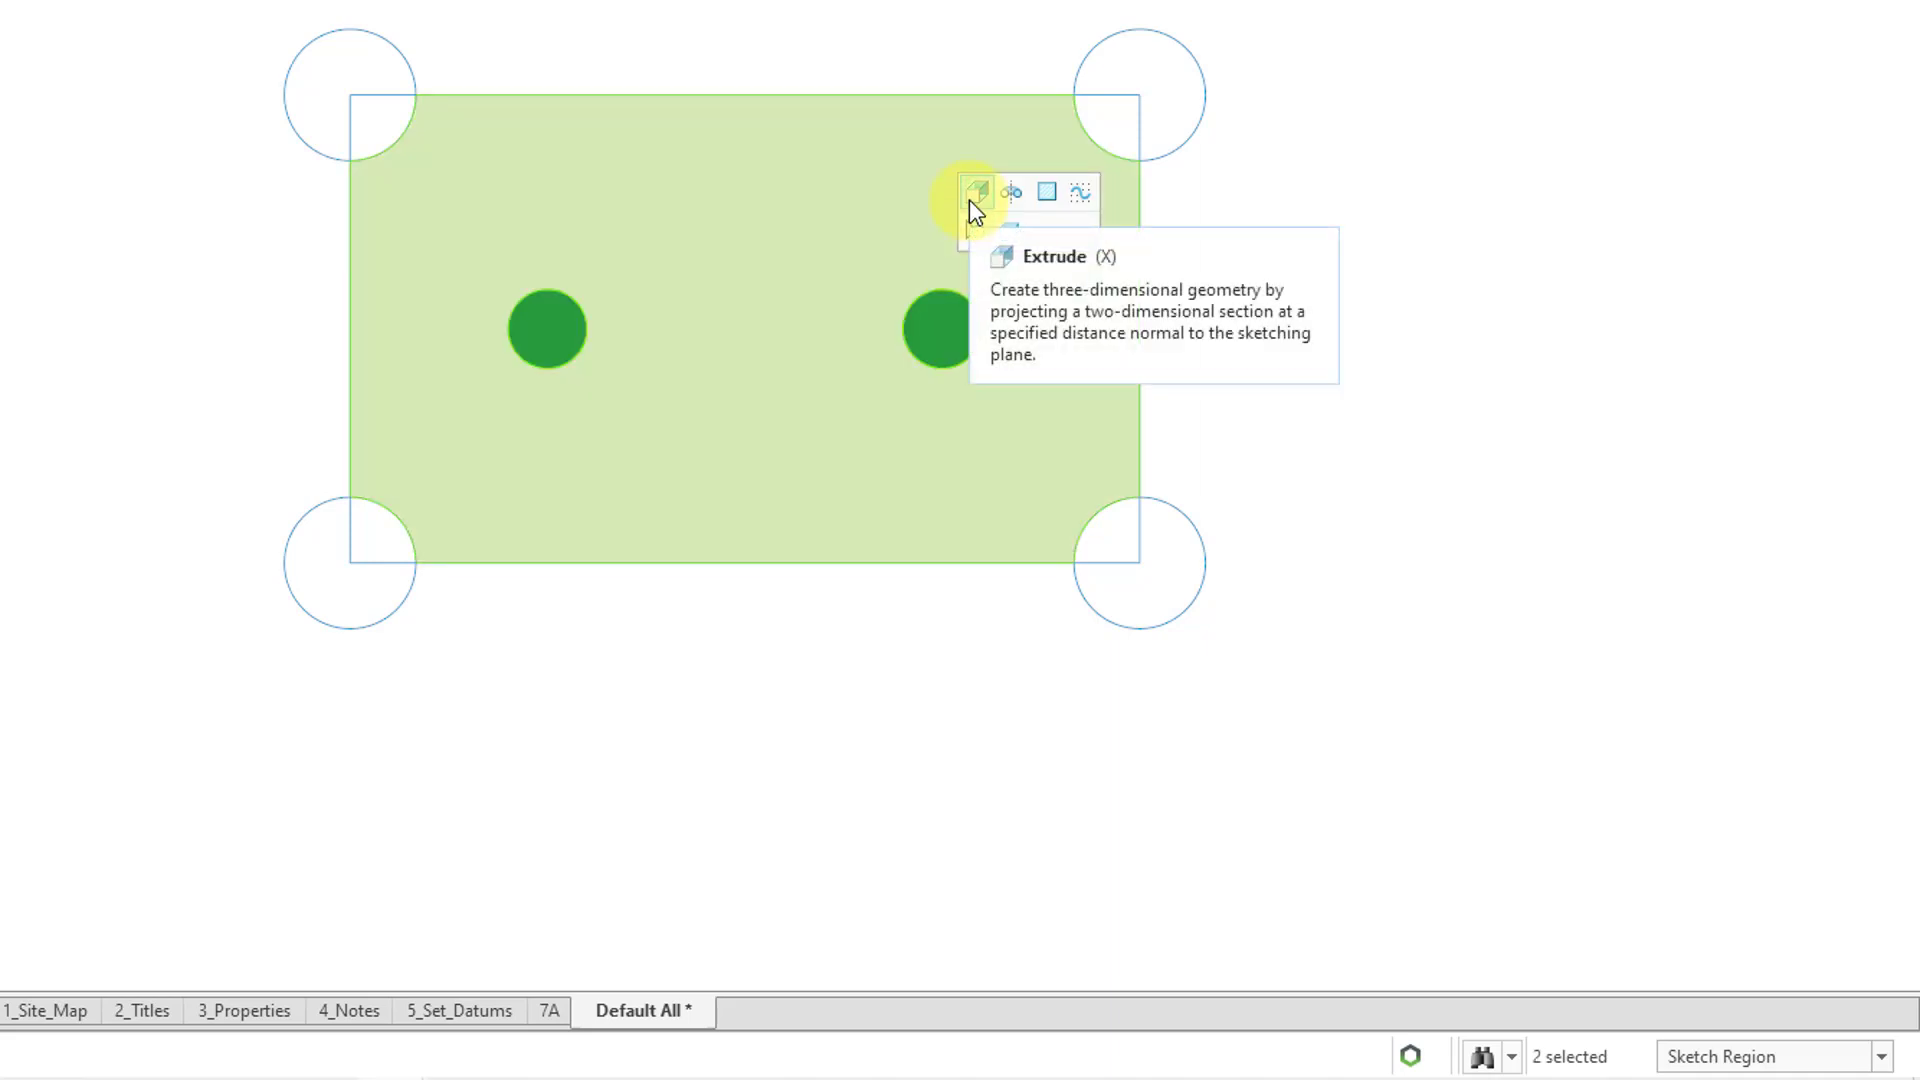
click(969, 200)
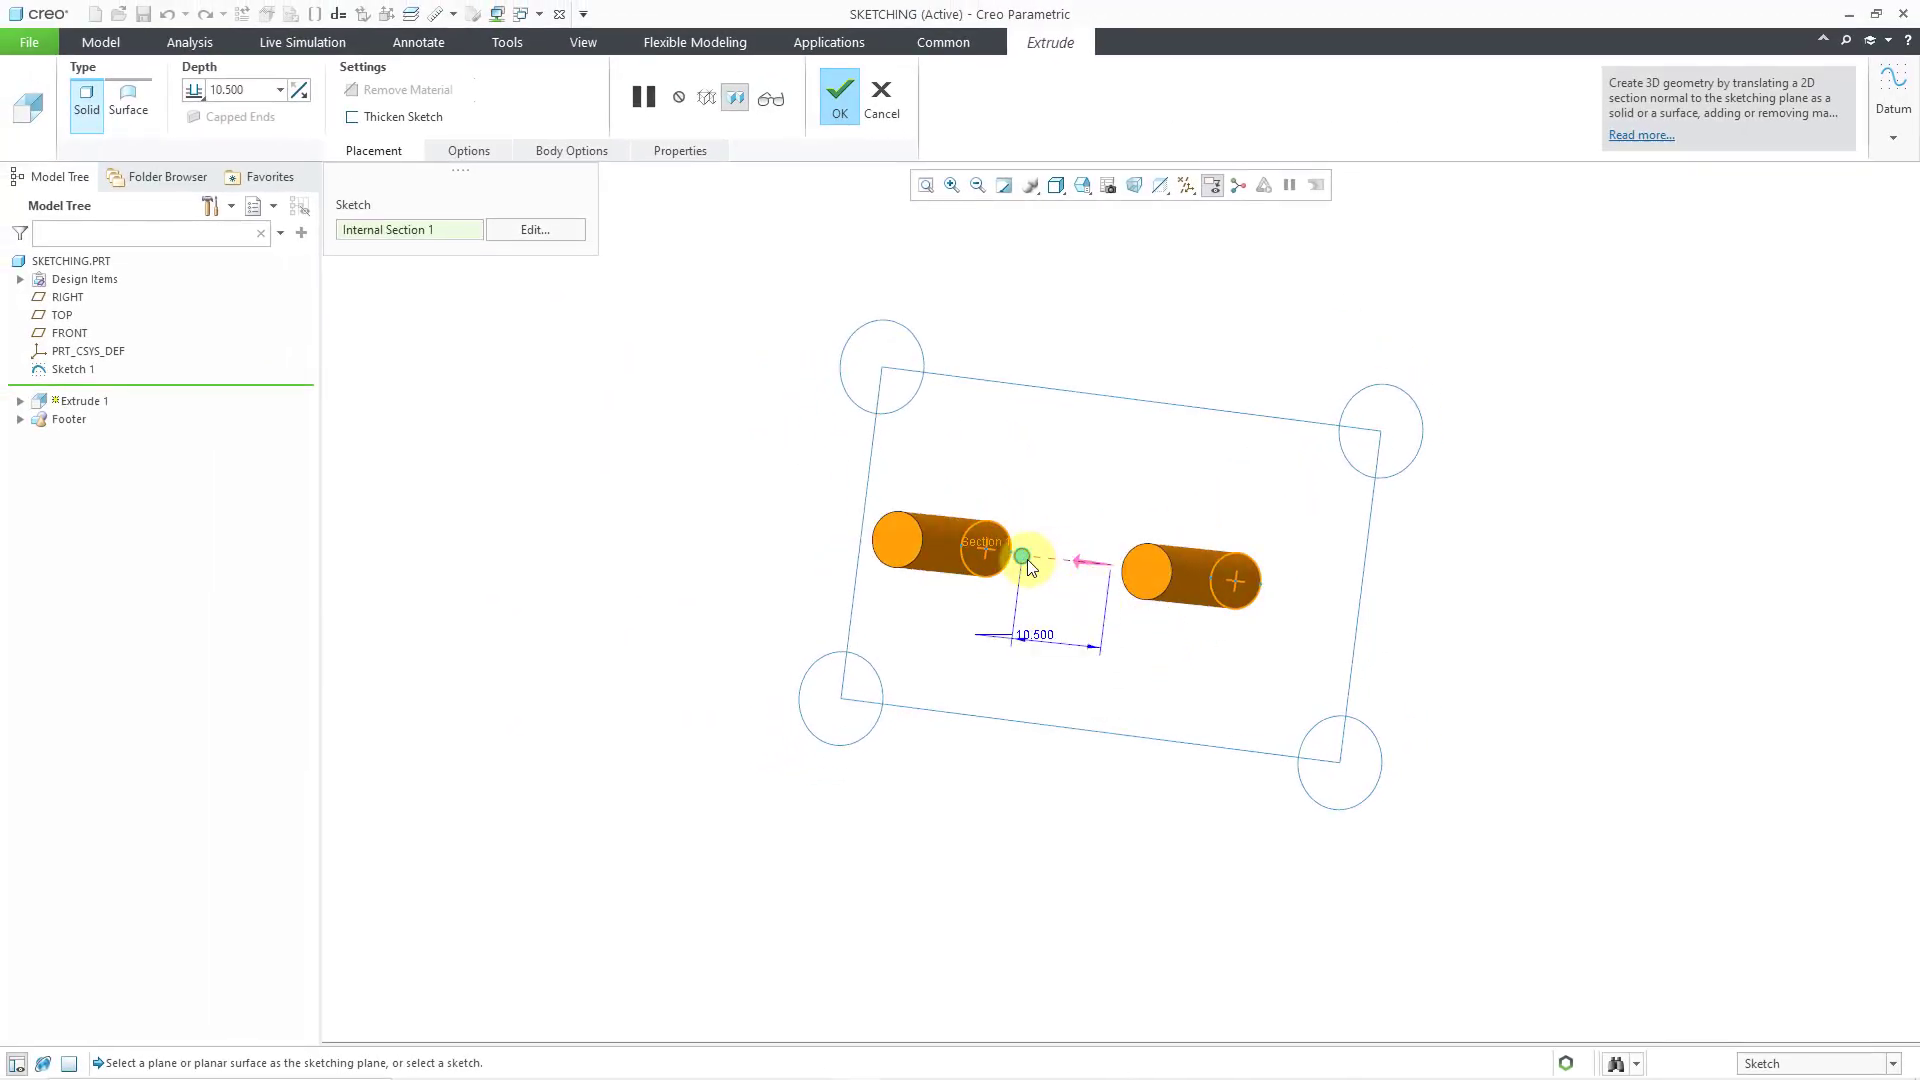
drag(1019, 560, 1091, 557)
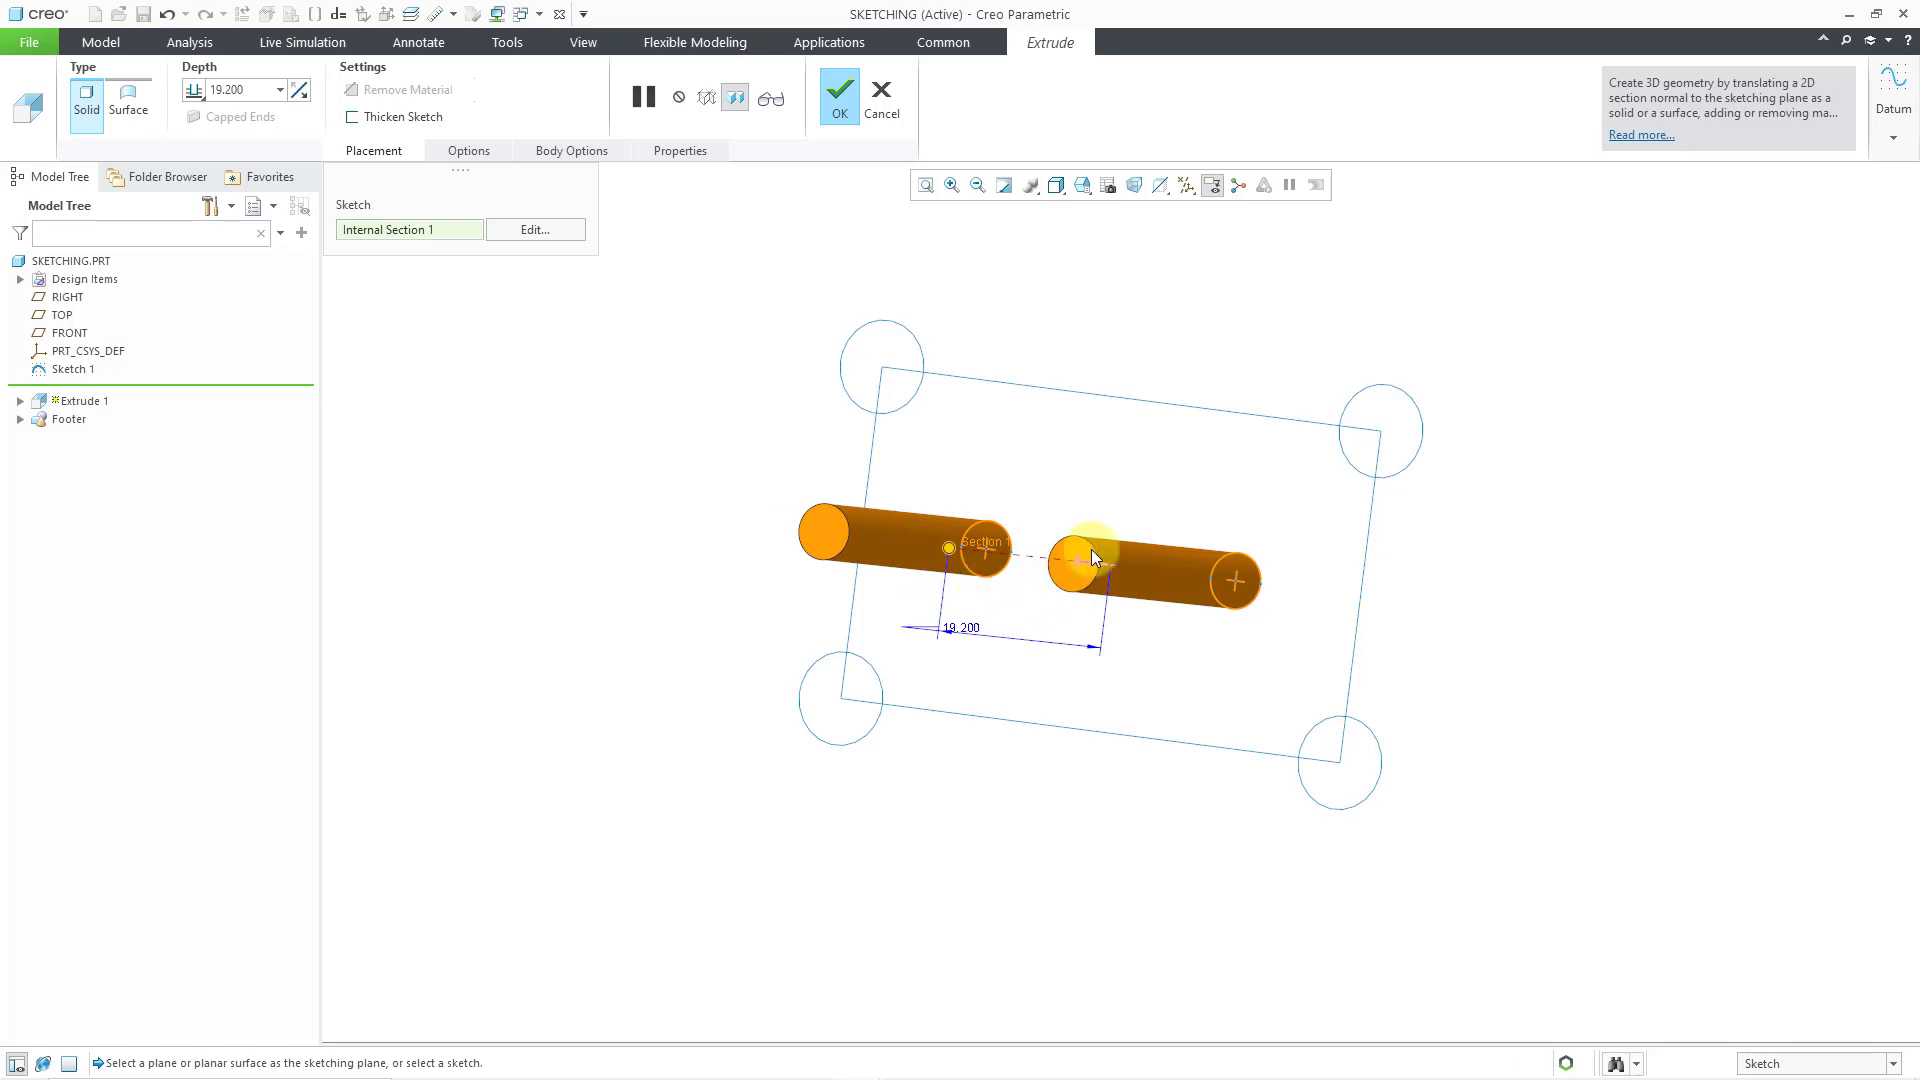
click(884, 122)
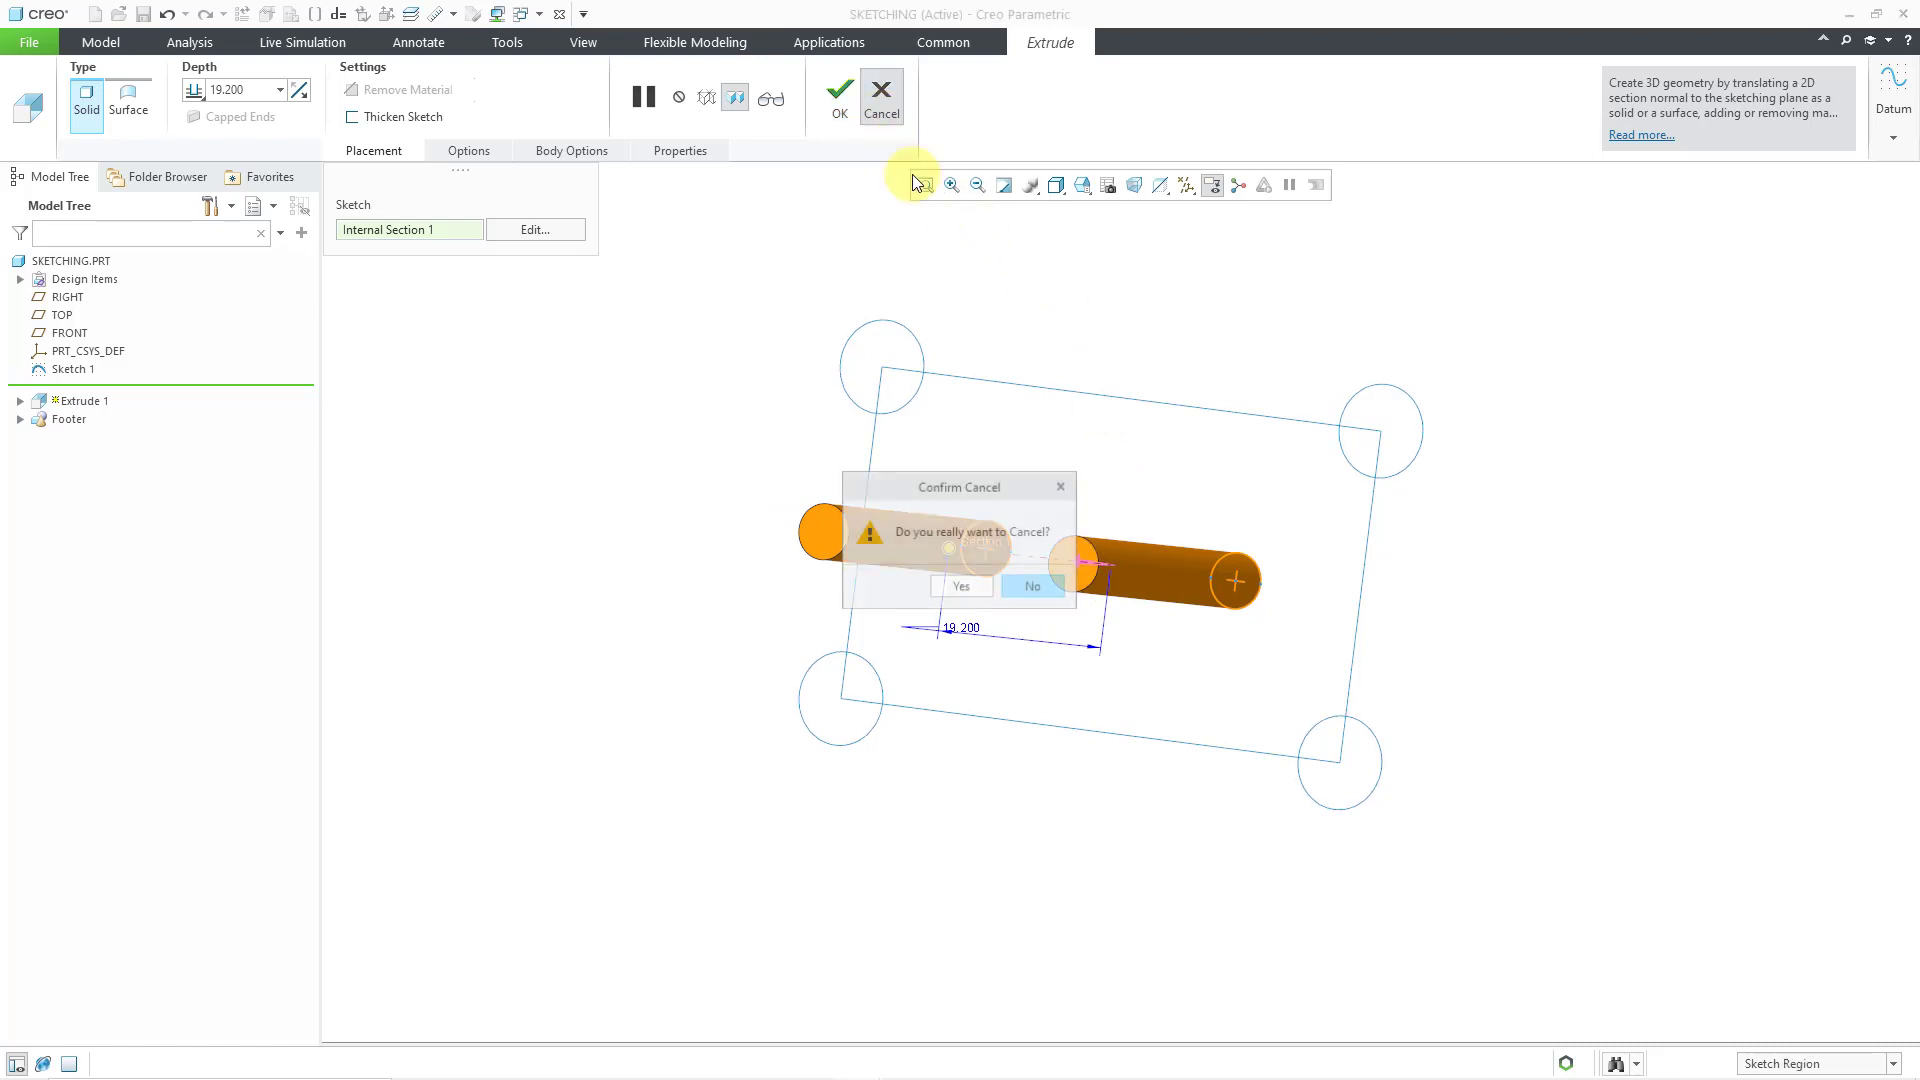
click(961, 586)
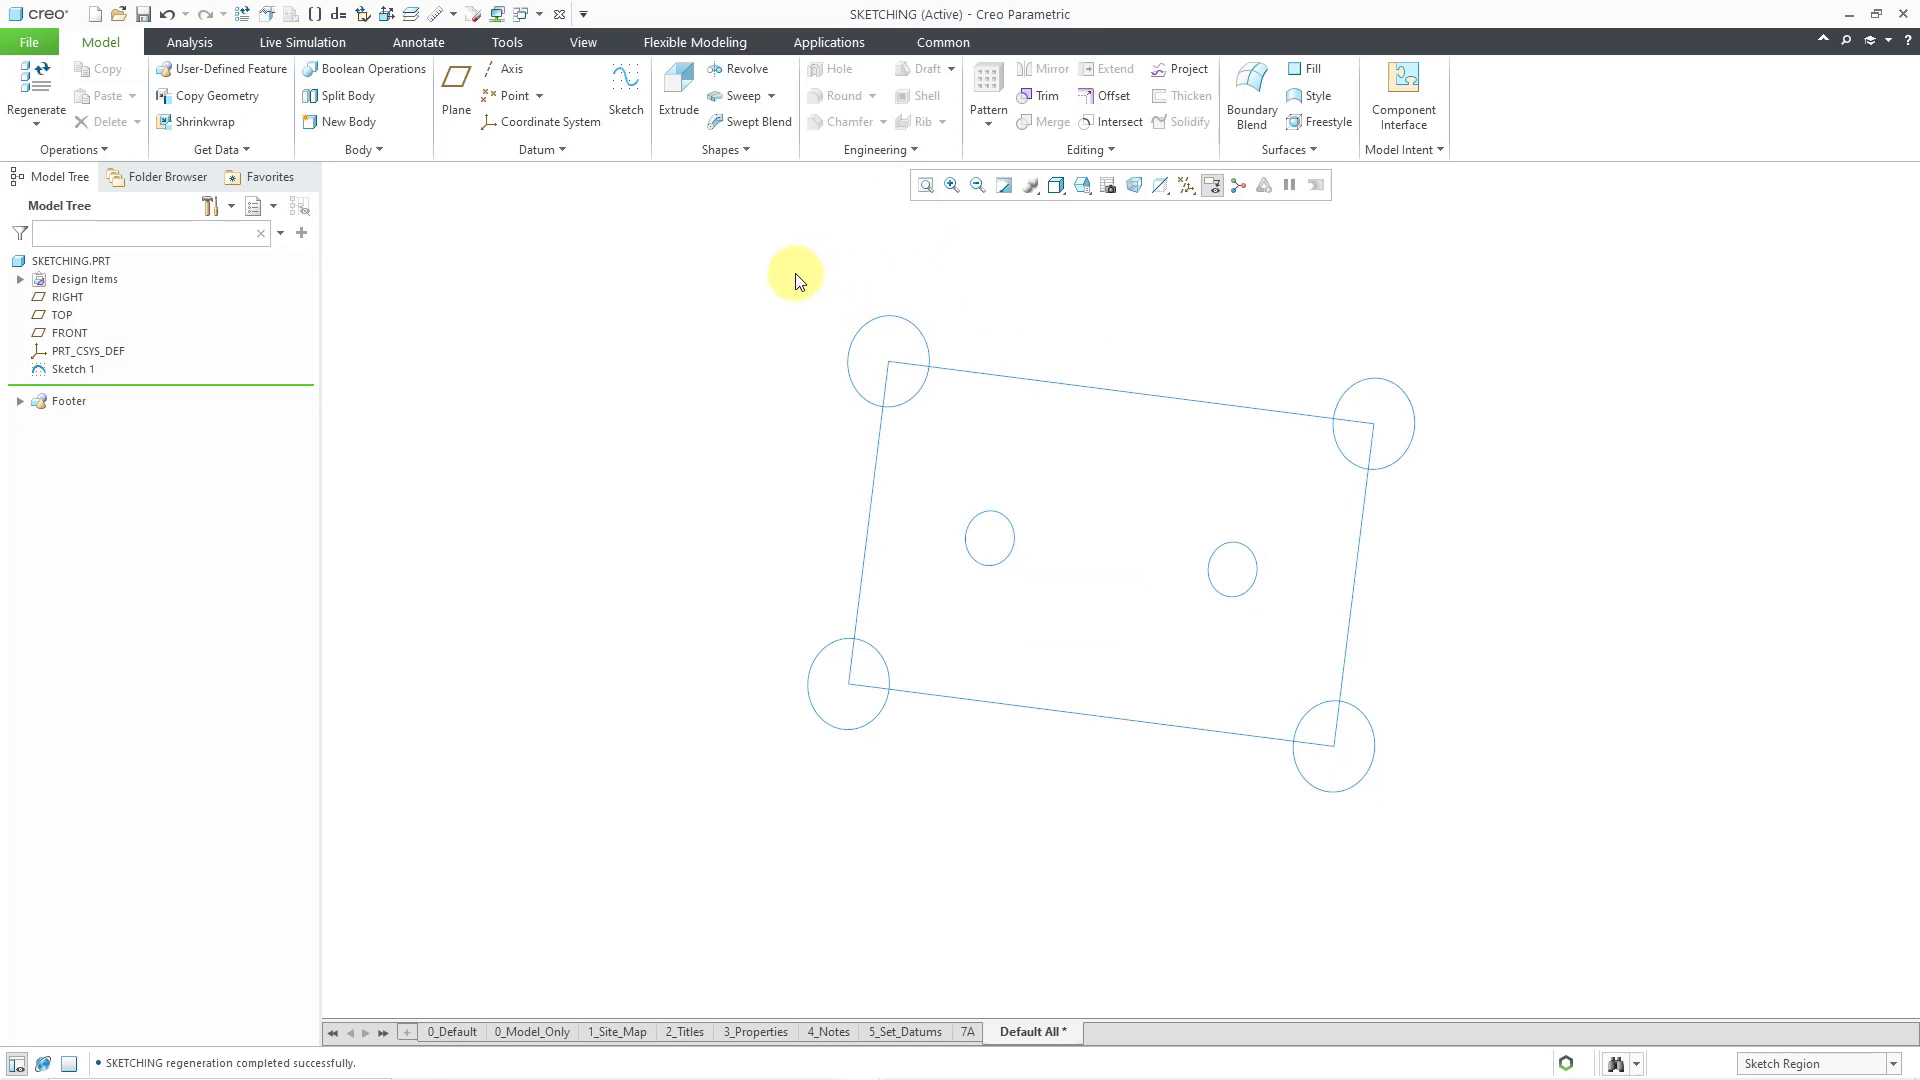
- Select all regions of the sketch together, extrude them as a solid to a depth of 28.890, and accept the feature
mouse_move(795, 273)
mouse_down()
mouse_move(1352, 831)
mouse_move(1528, 844)
mouse_up()
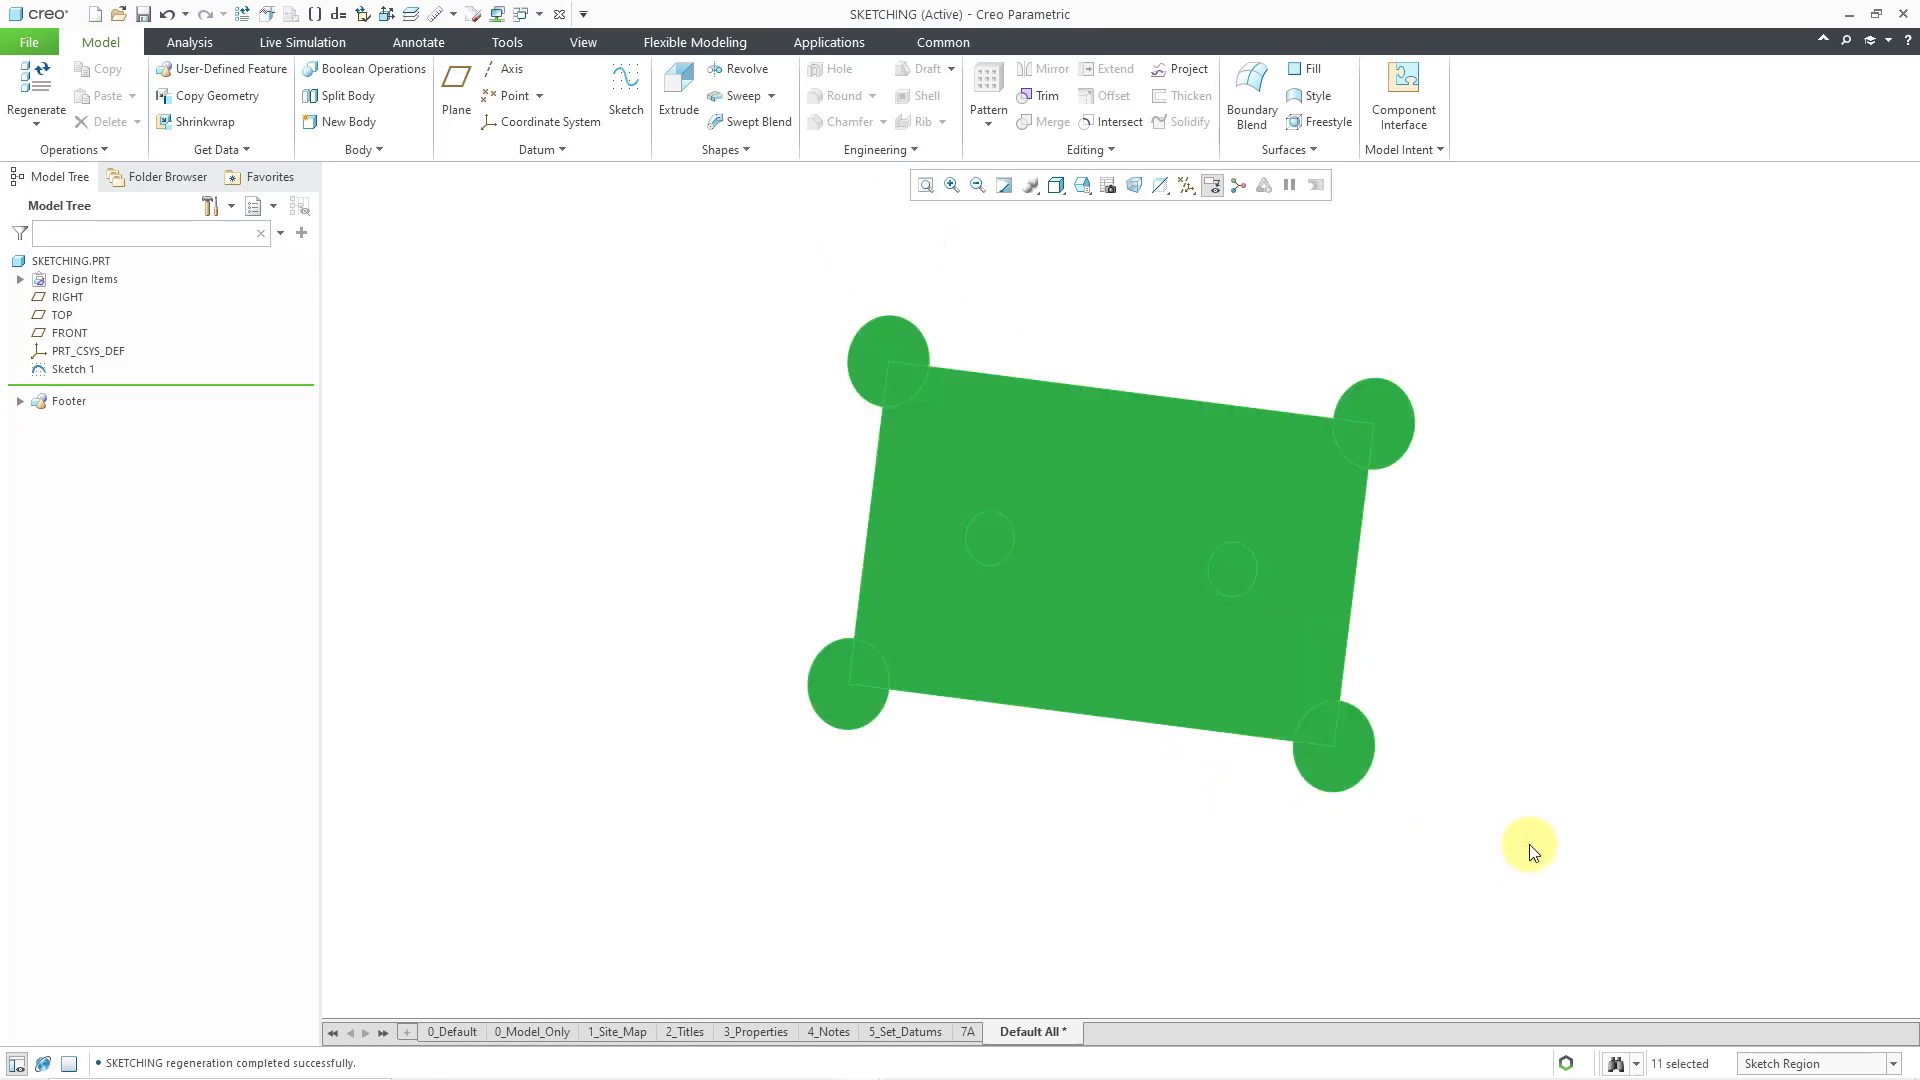
right_click(1504, 623)
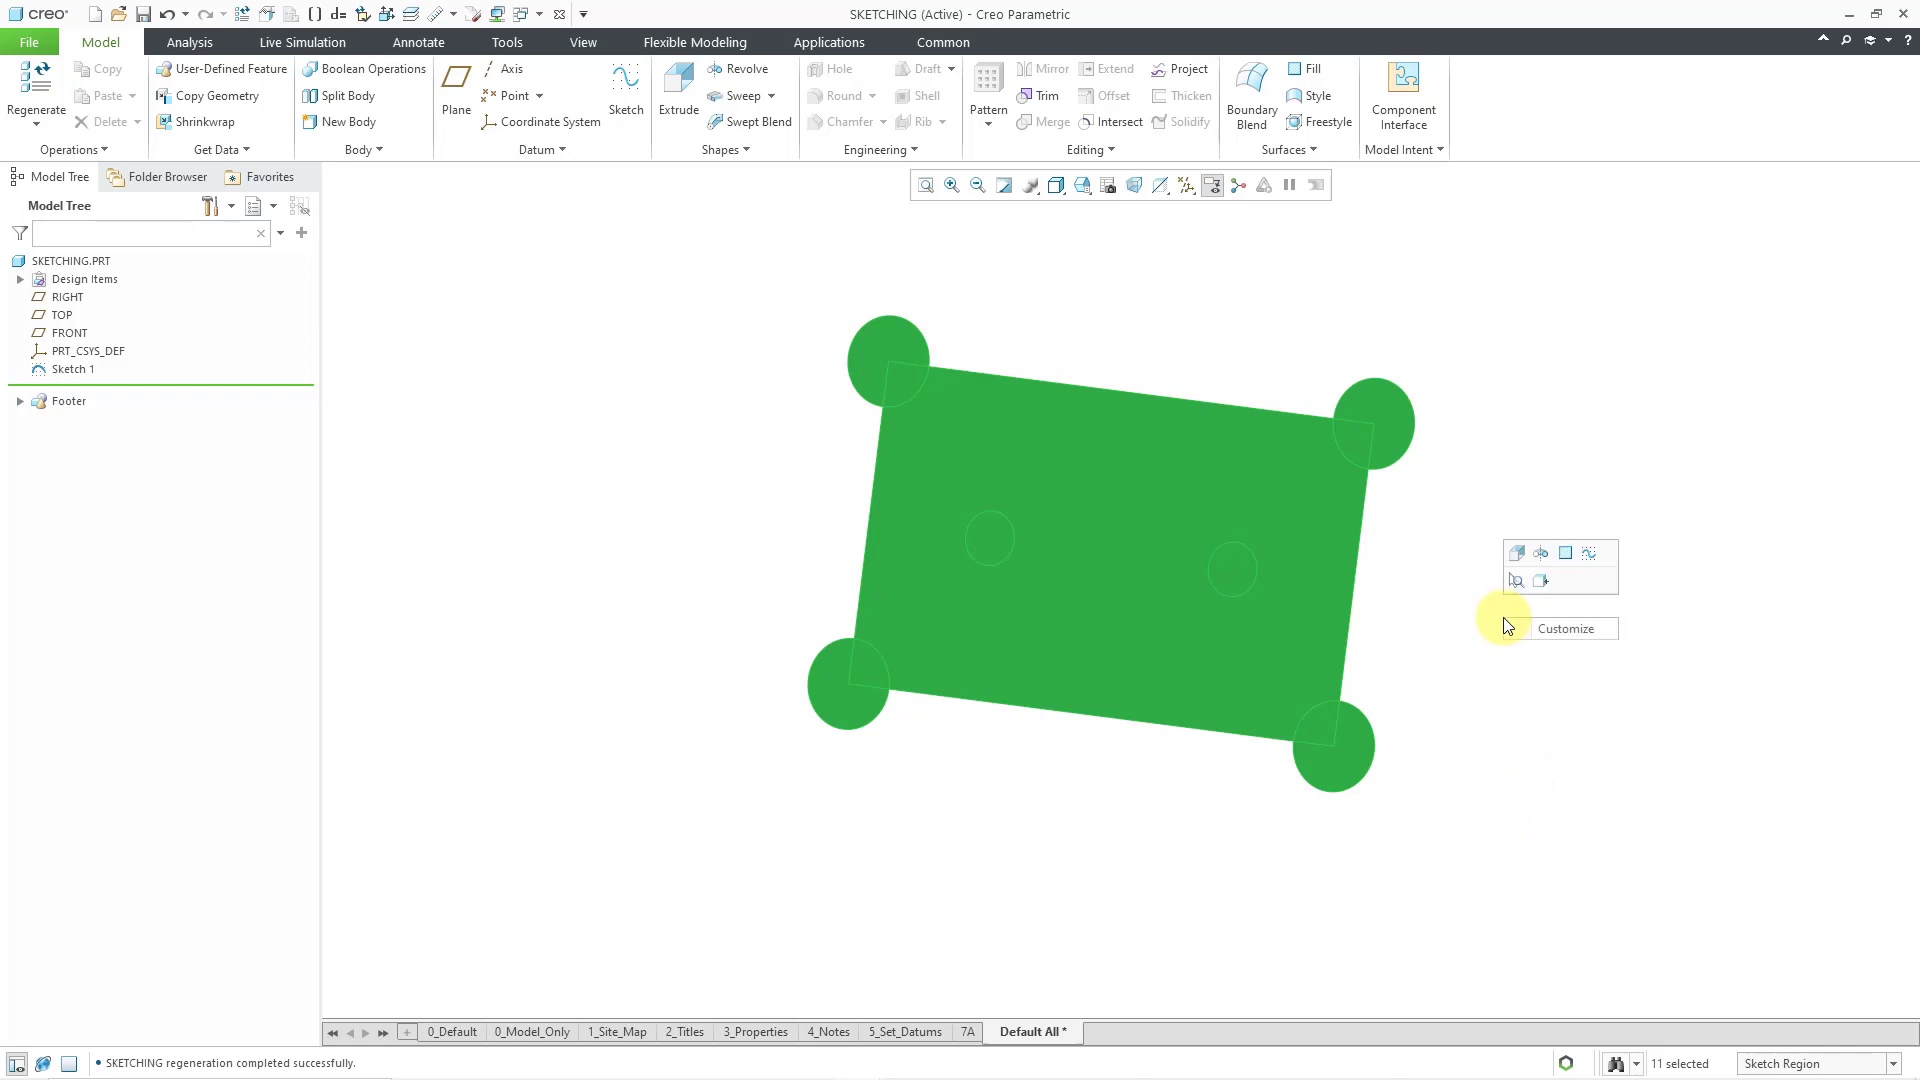
click(1514, 556)
middle_drag(1252, 592, 1208, 597)
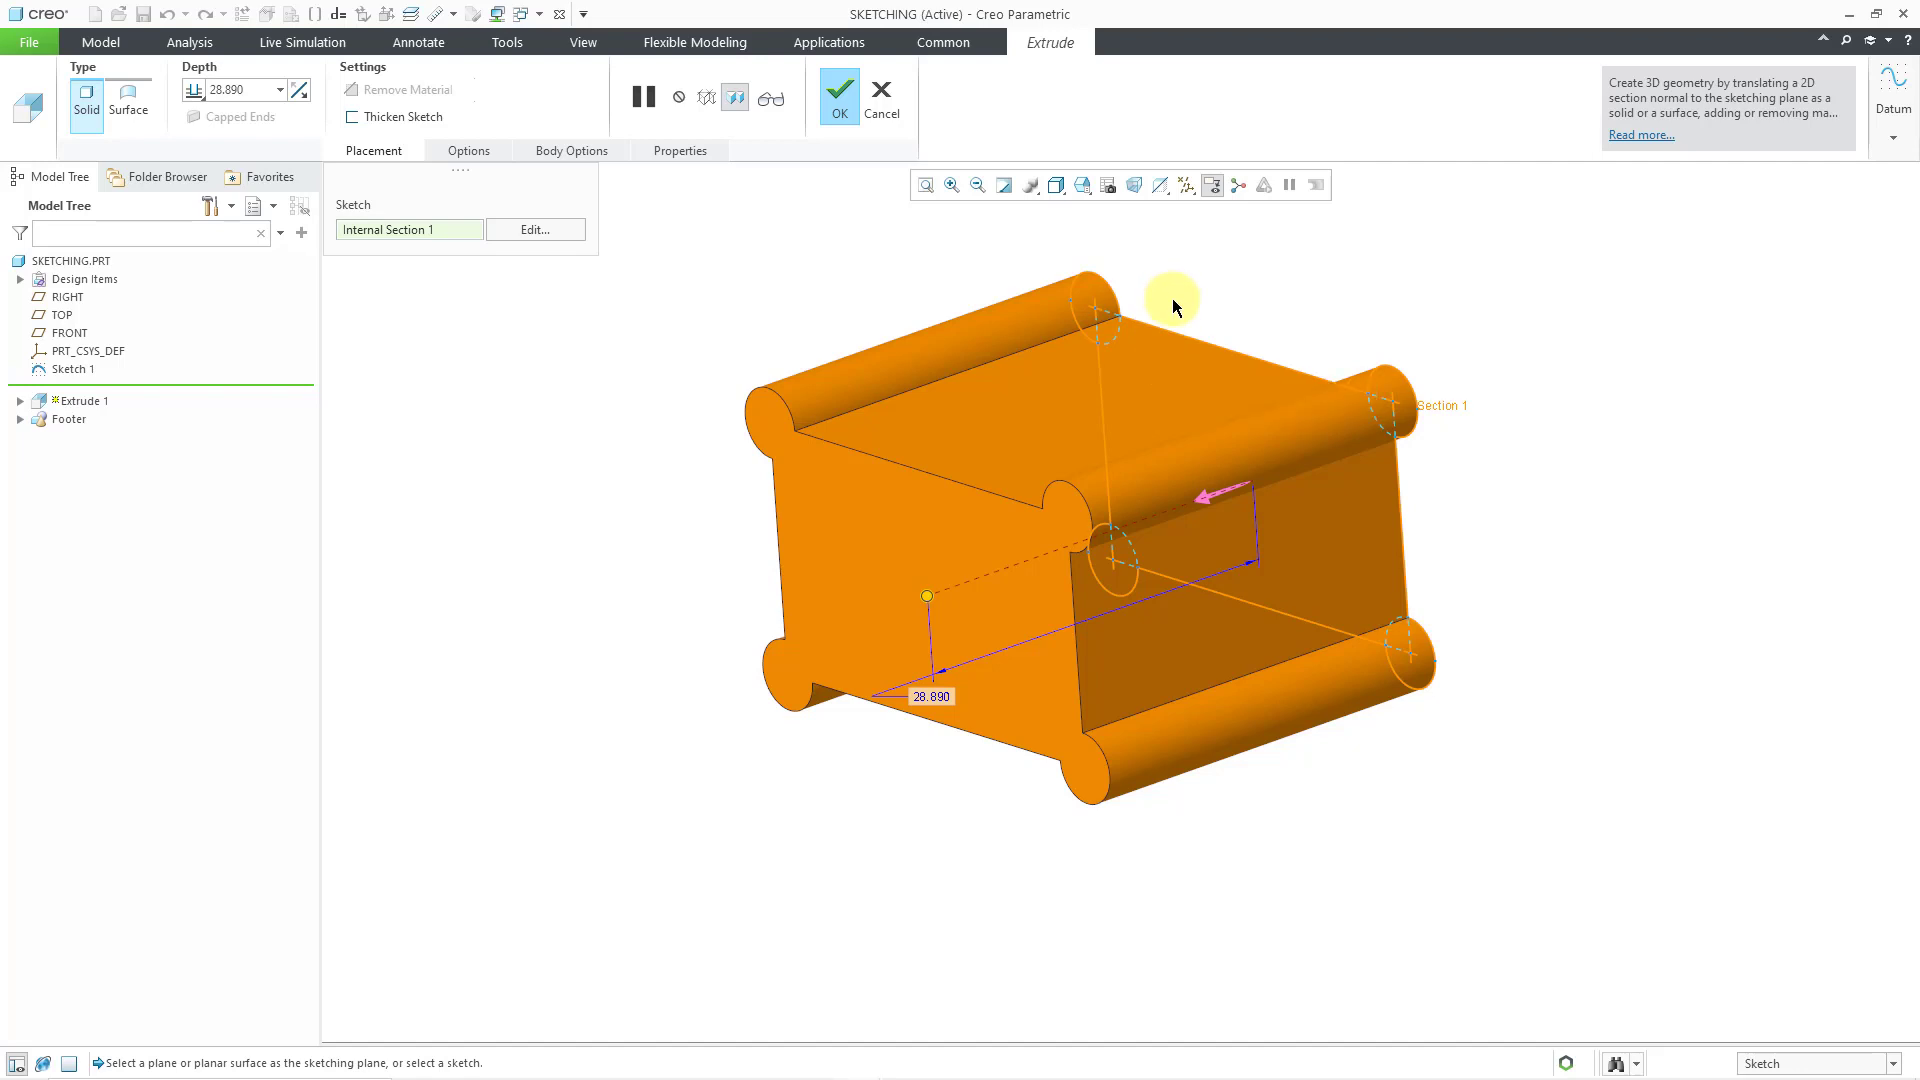
scroll(1171, 305, up, 2)
click(830, 98)
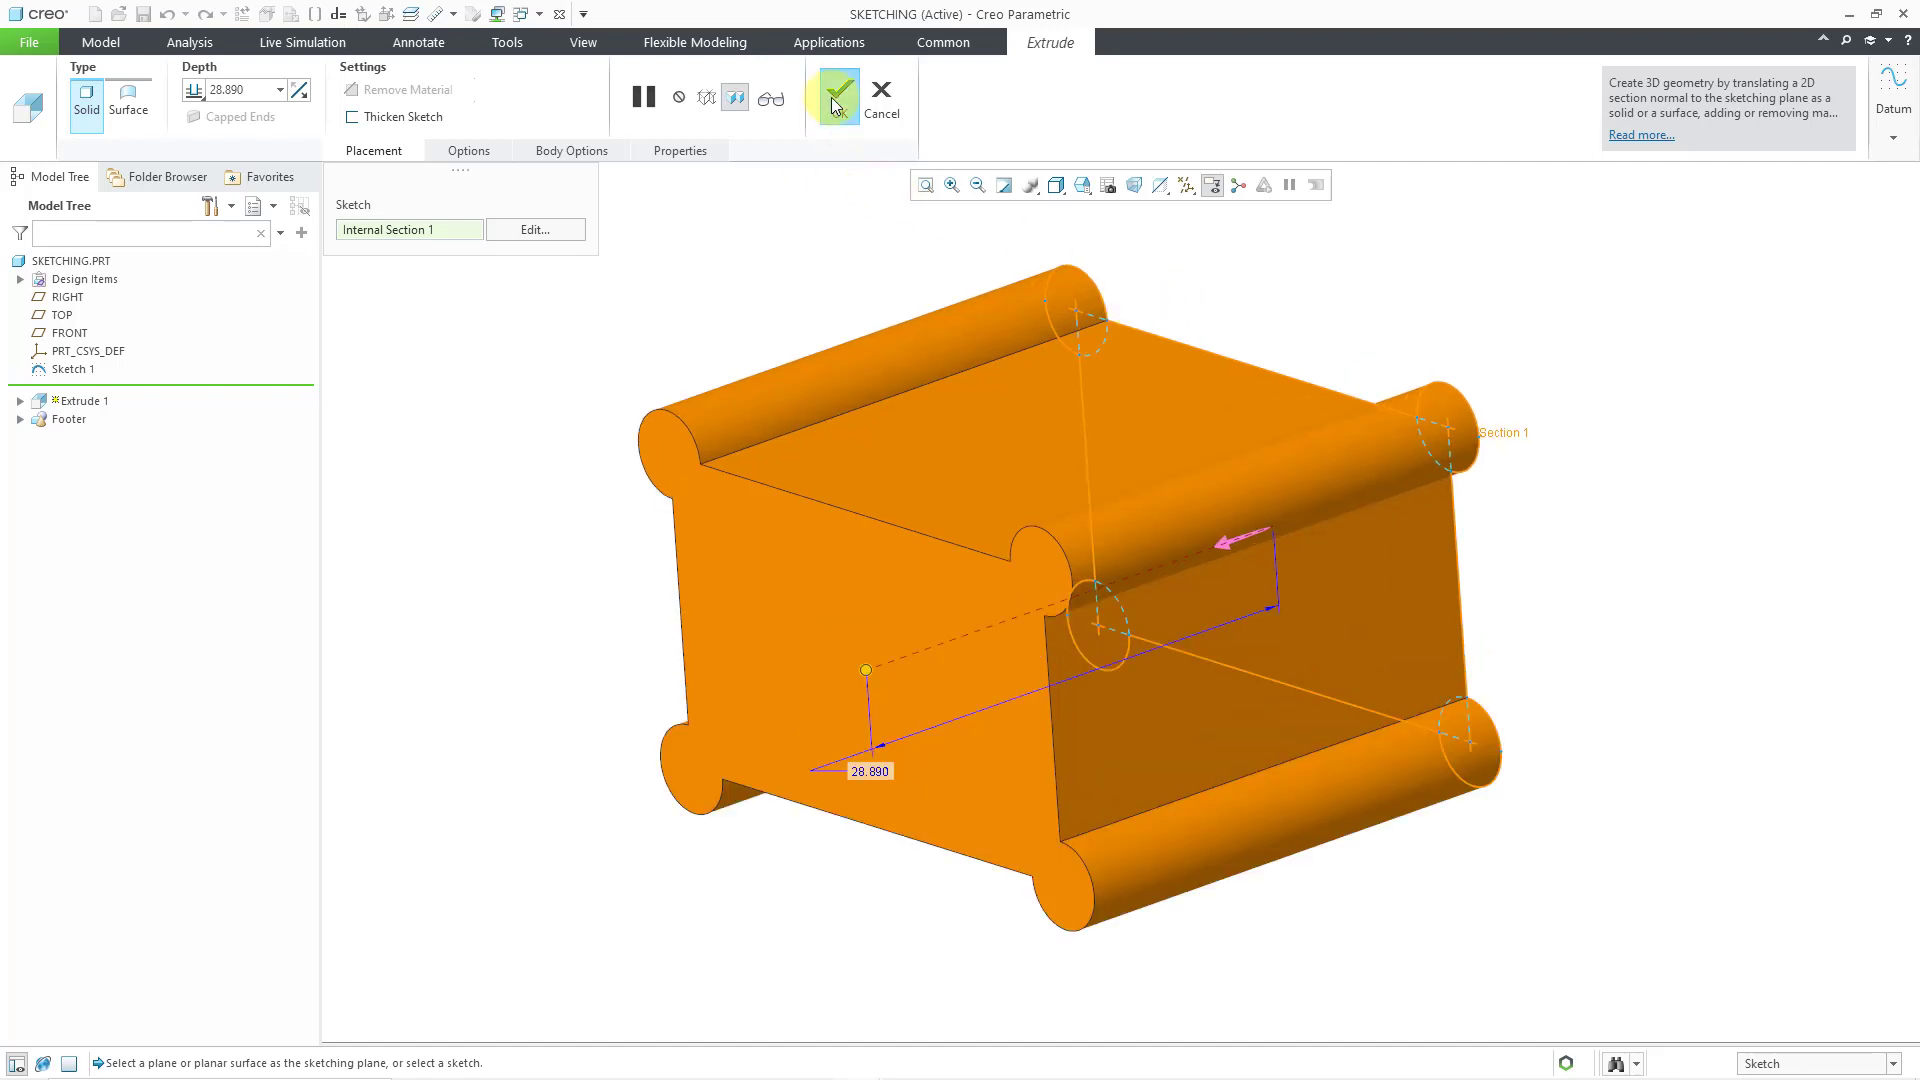
click(820, 262)
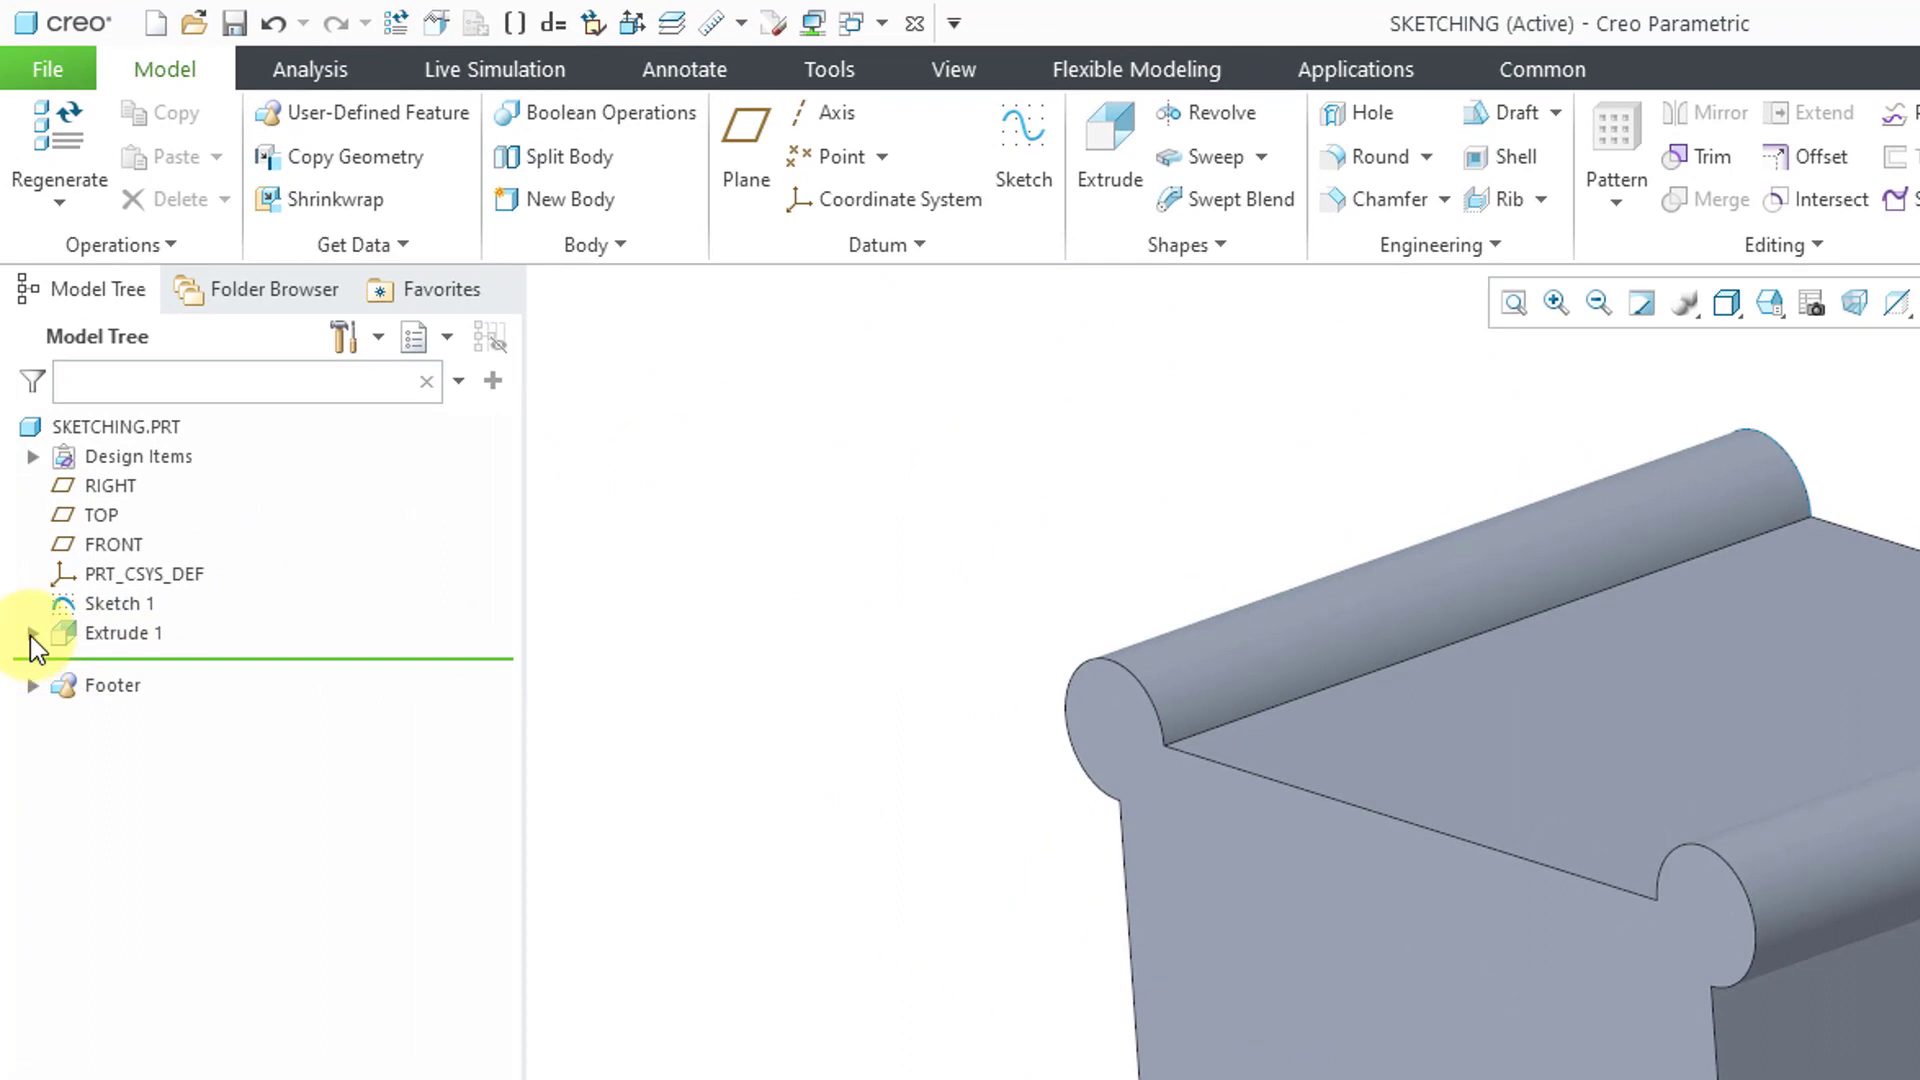
- Expand Extrude 1 to show its internal section, highlight Sketch 1, and examine where its curves lie on the solid
click(31, 634)
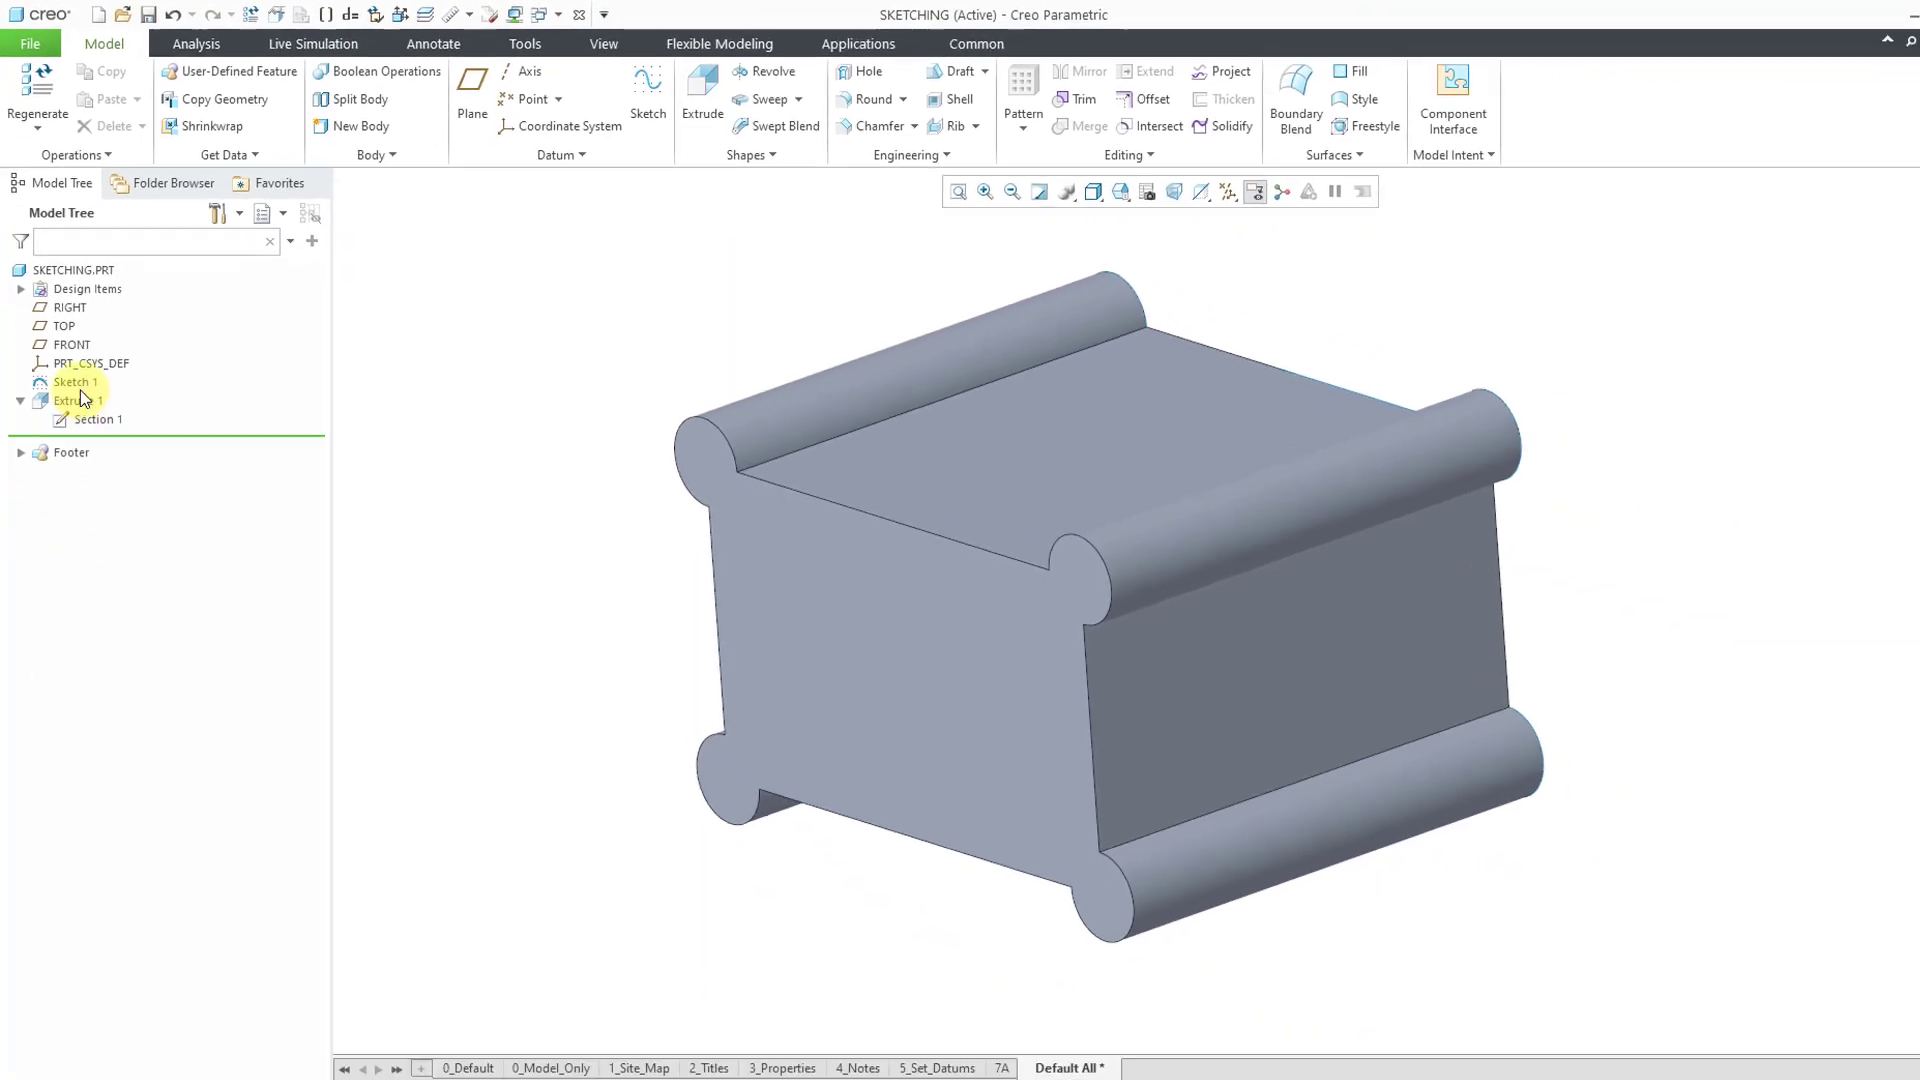
click(122, 608)
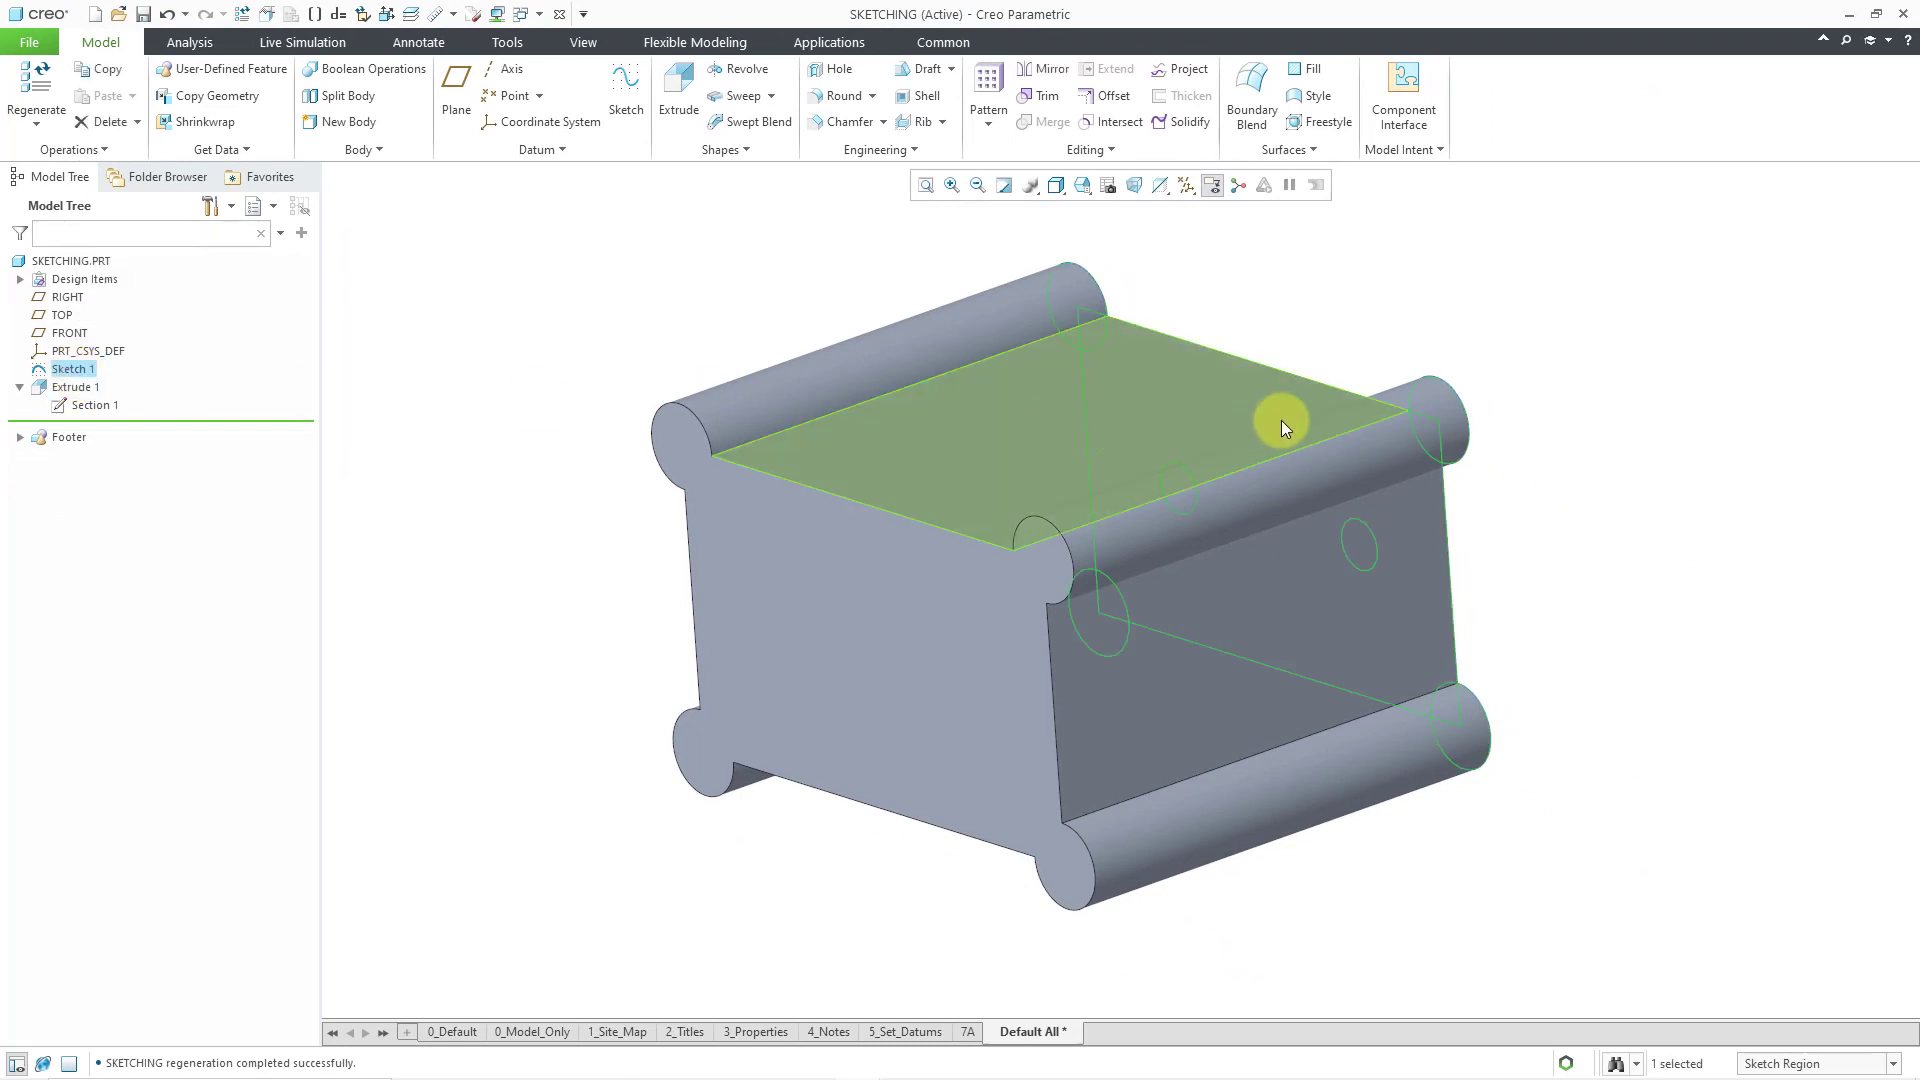
middle_drag(1277, 416, 1217, 345)
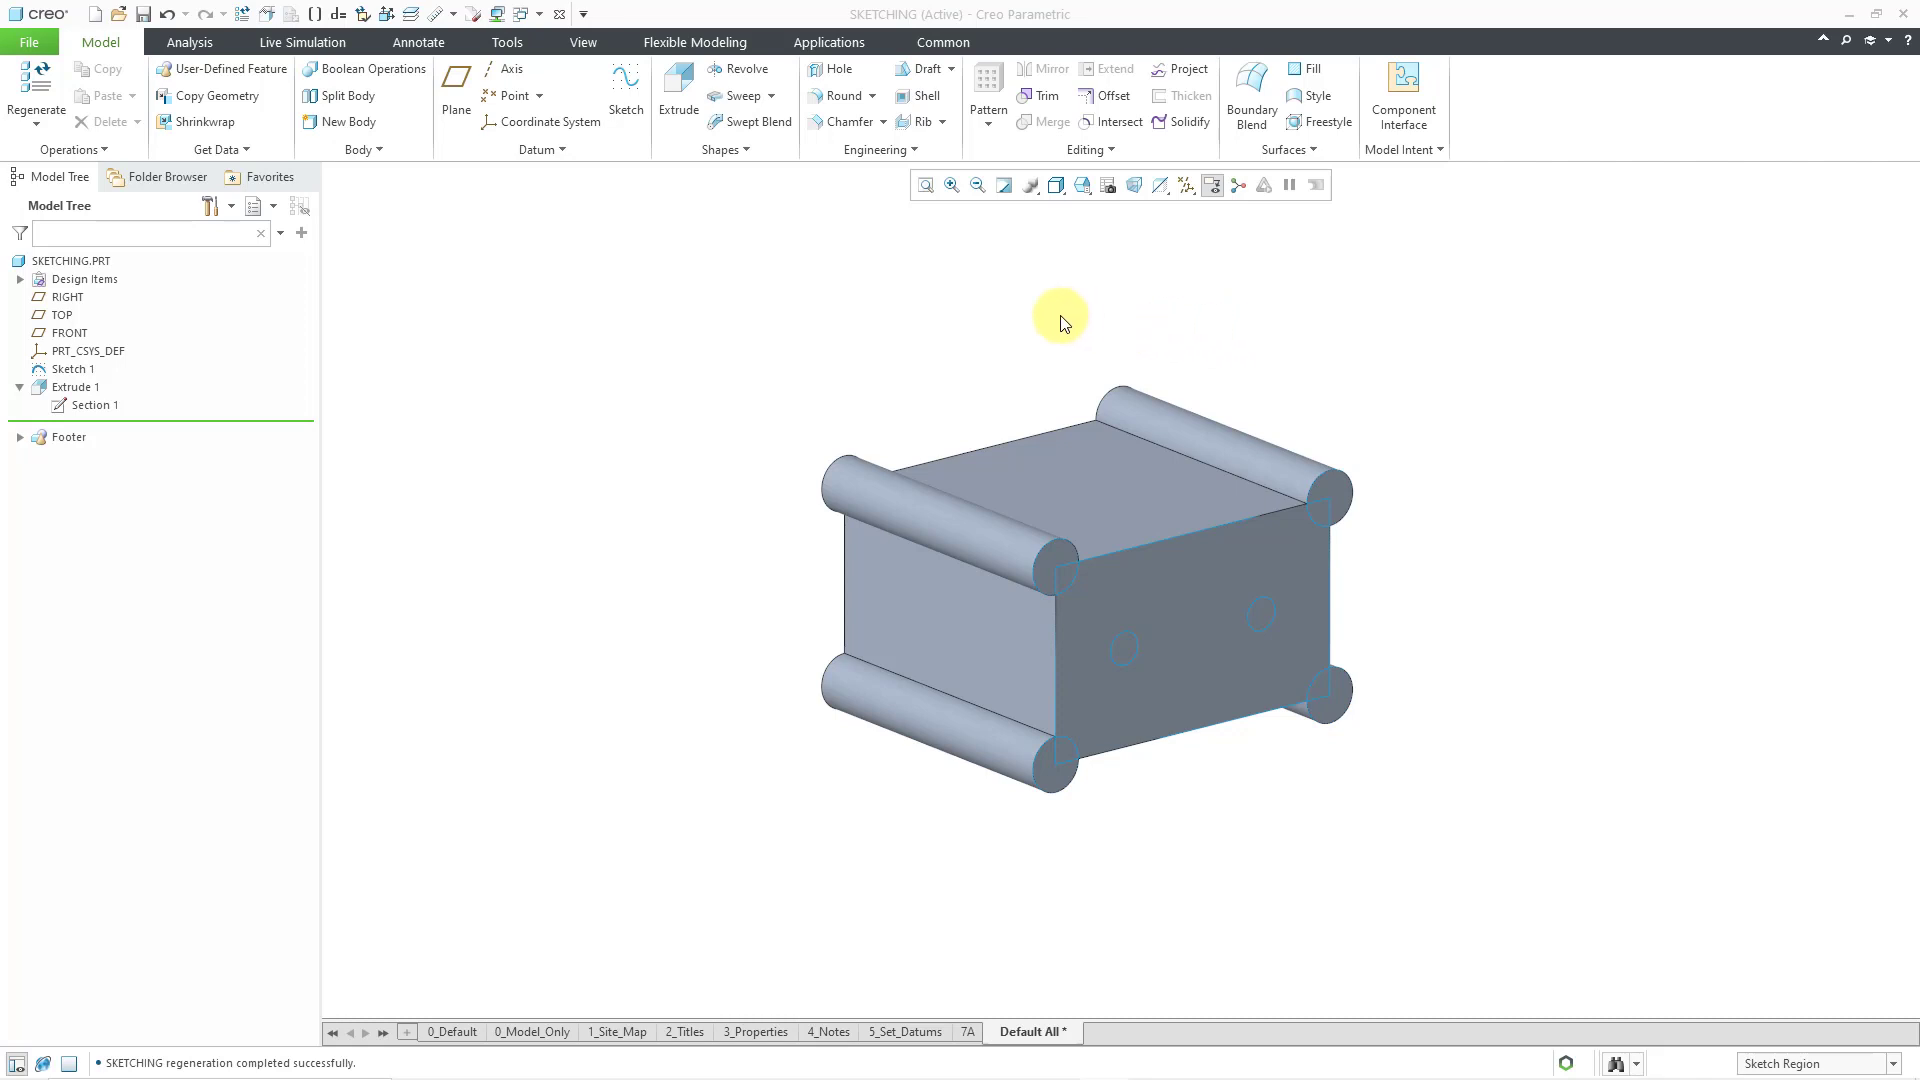
- Create a new sketch on the previous sketch plane, project the outer loop of the solid's end face into it, and accept it
click(613, 103)
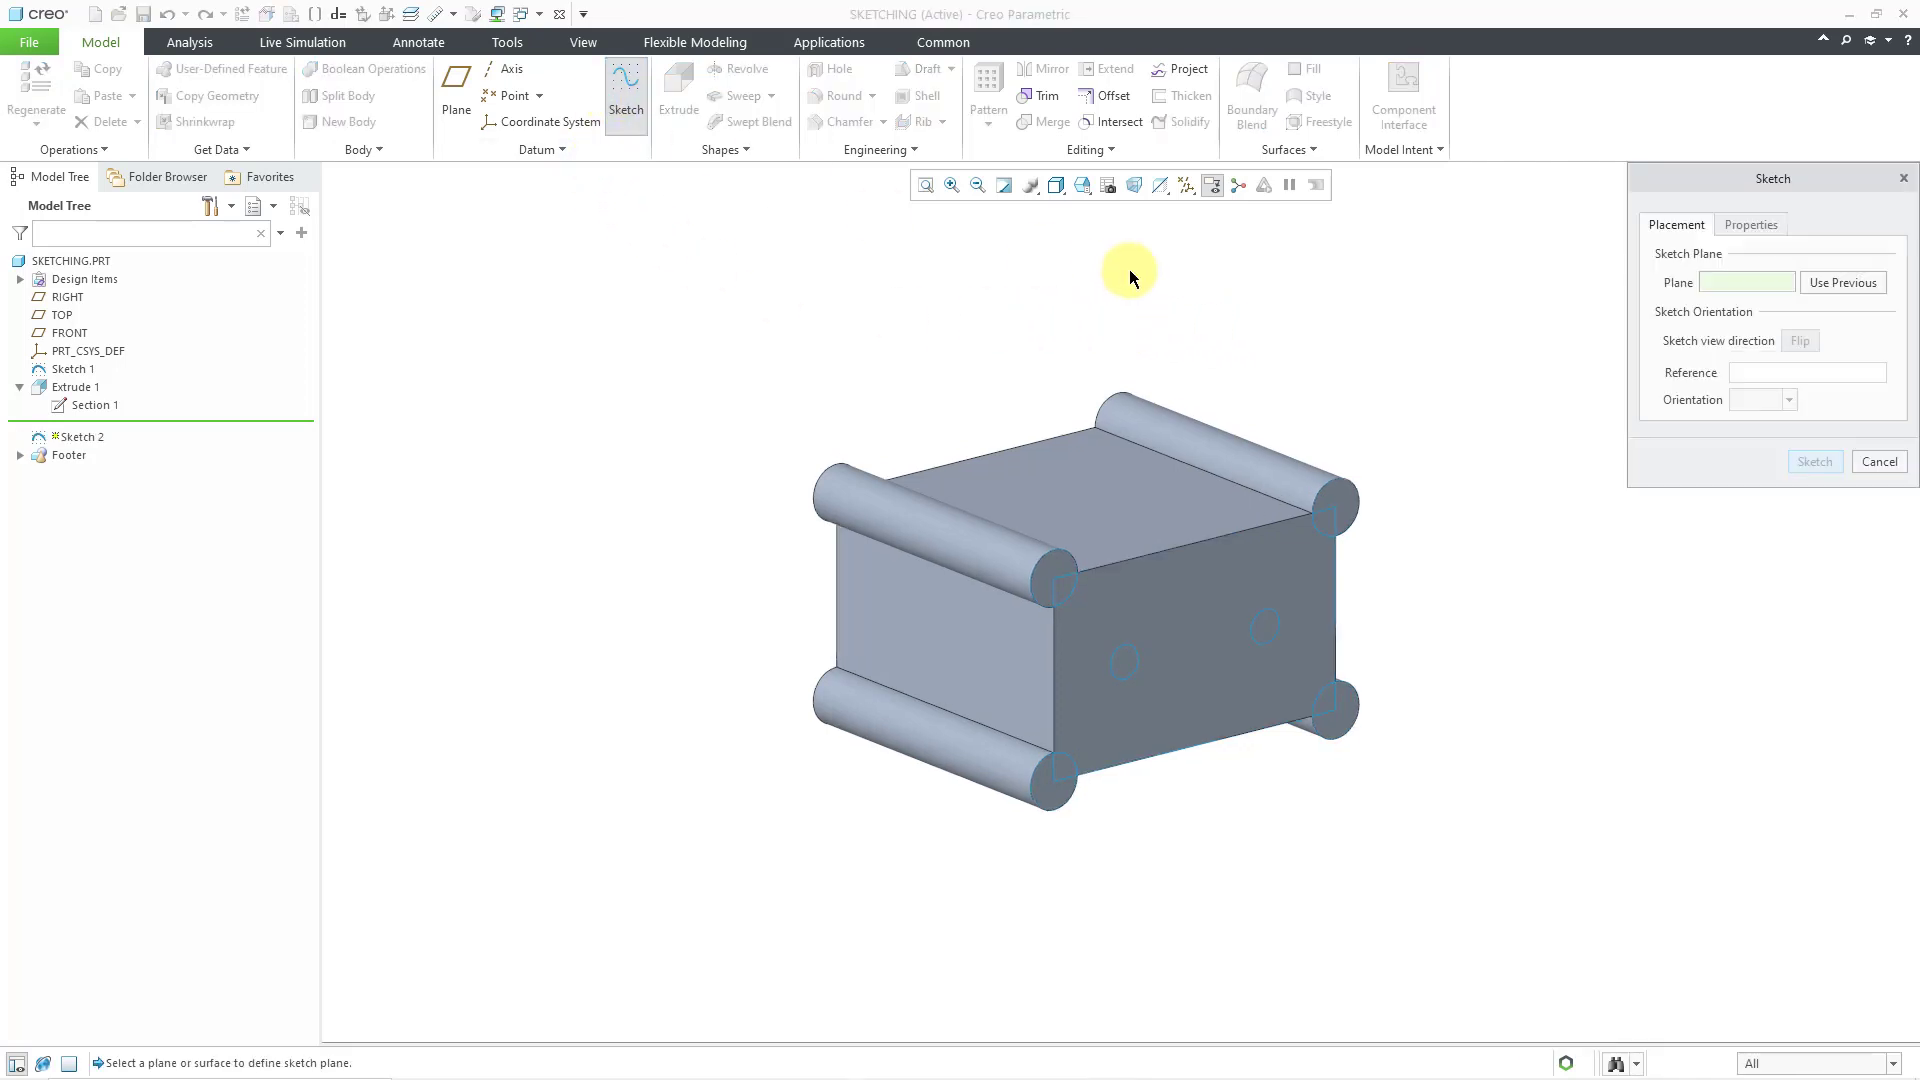
click(1829, 284)
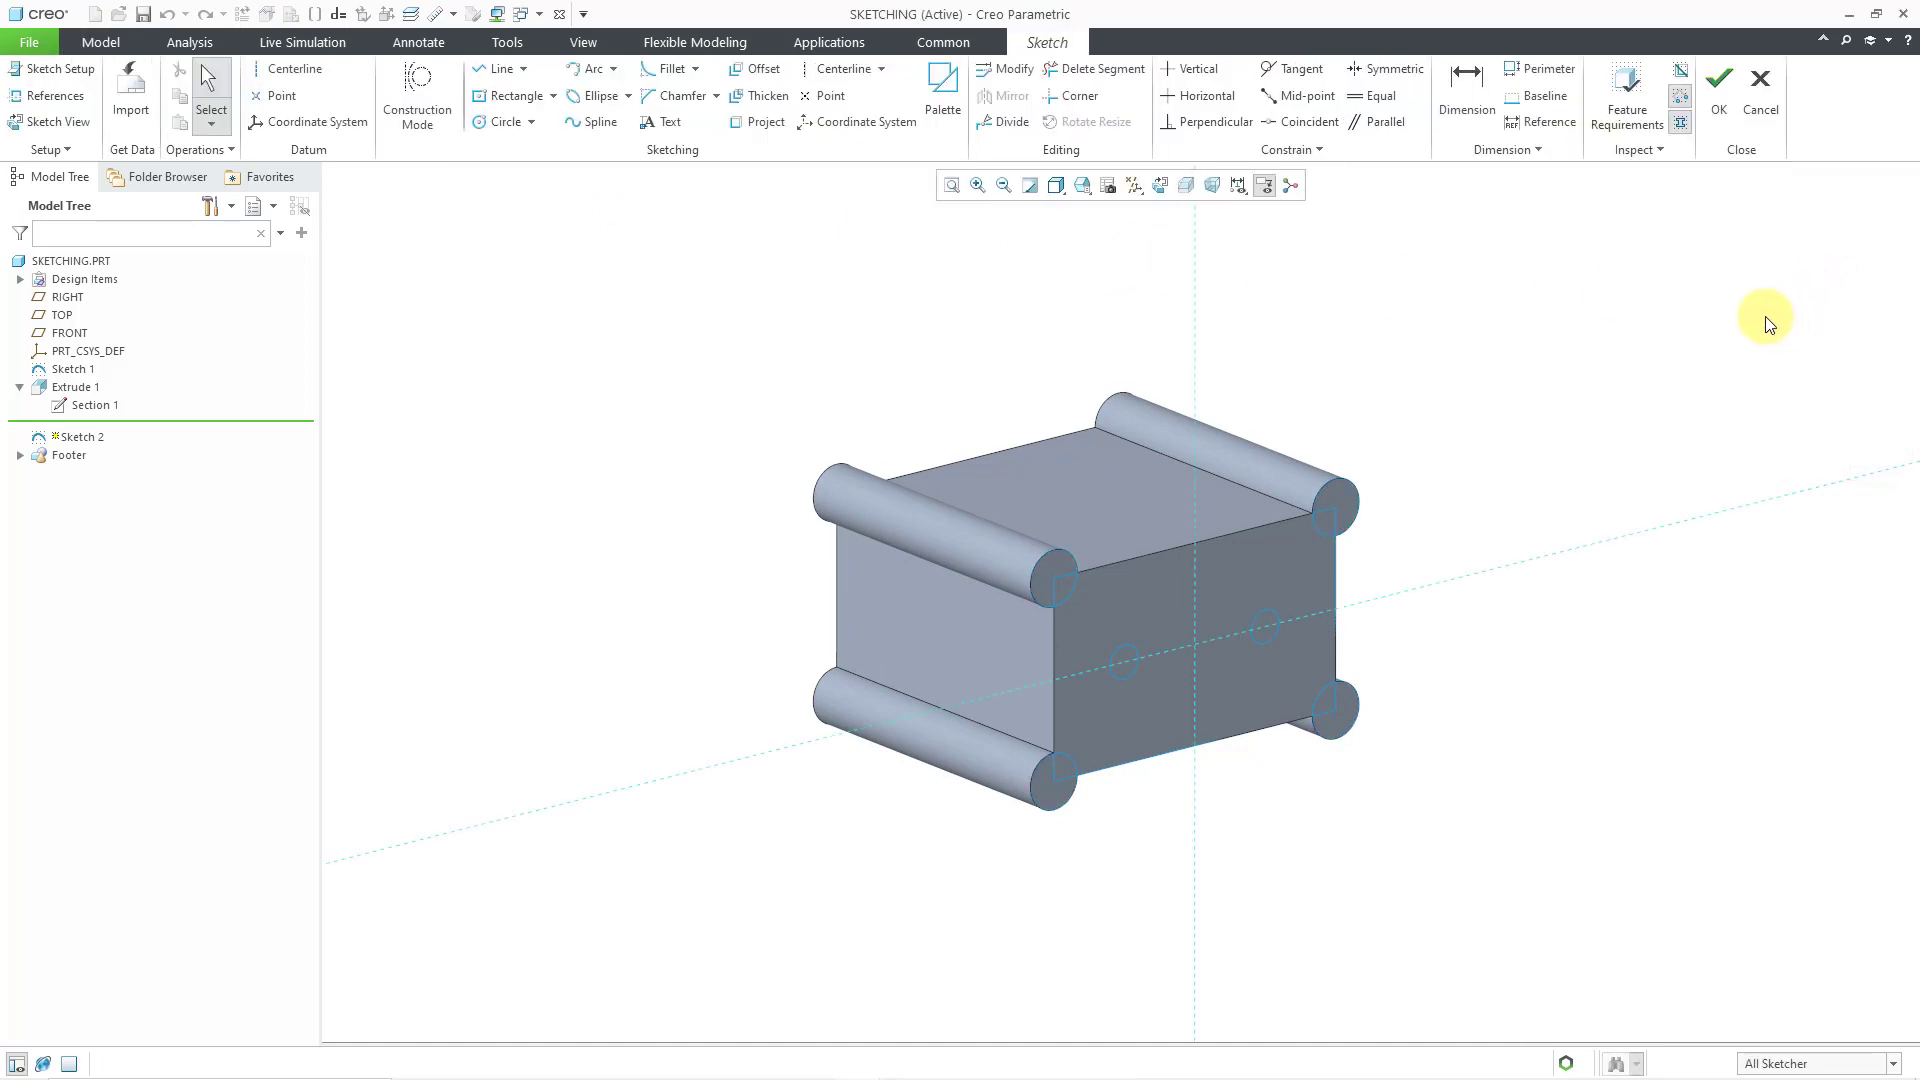
click(763, 124)
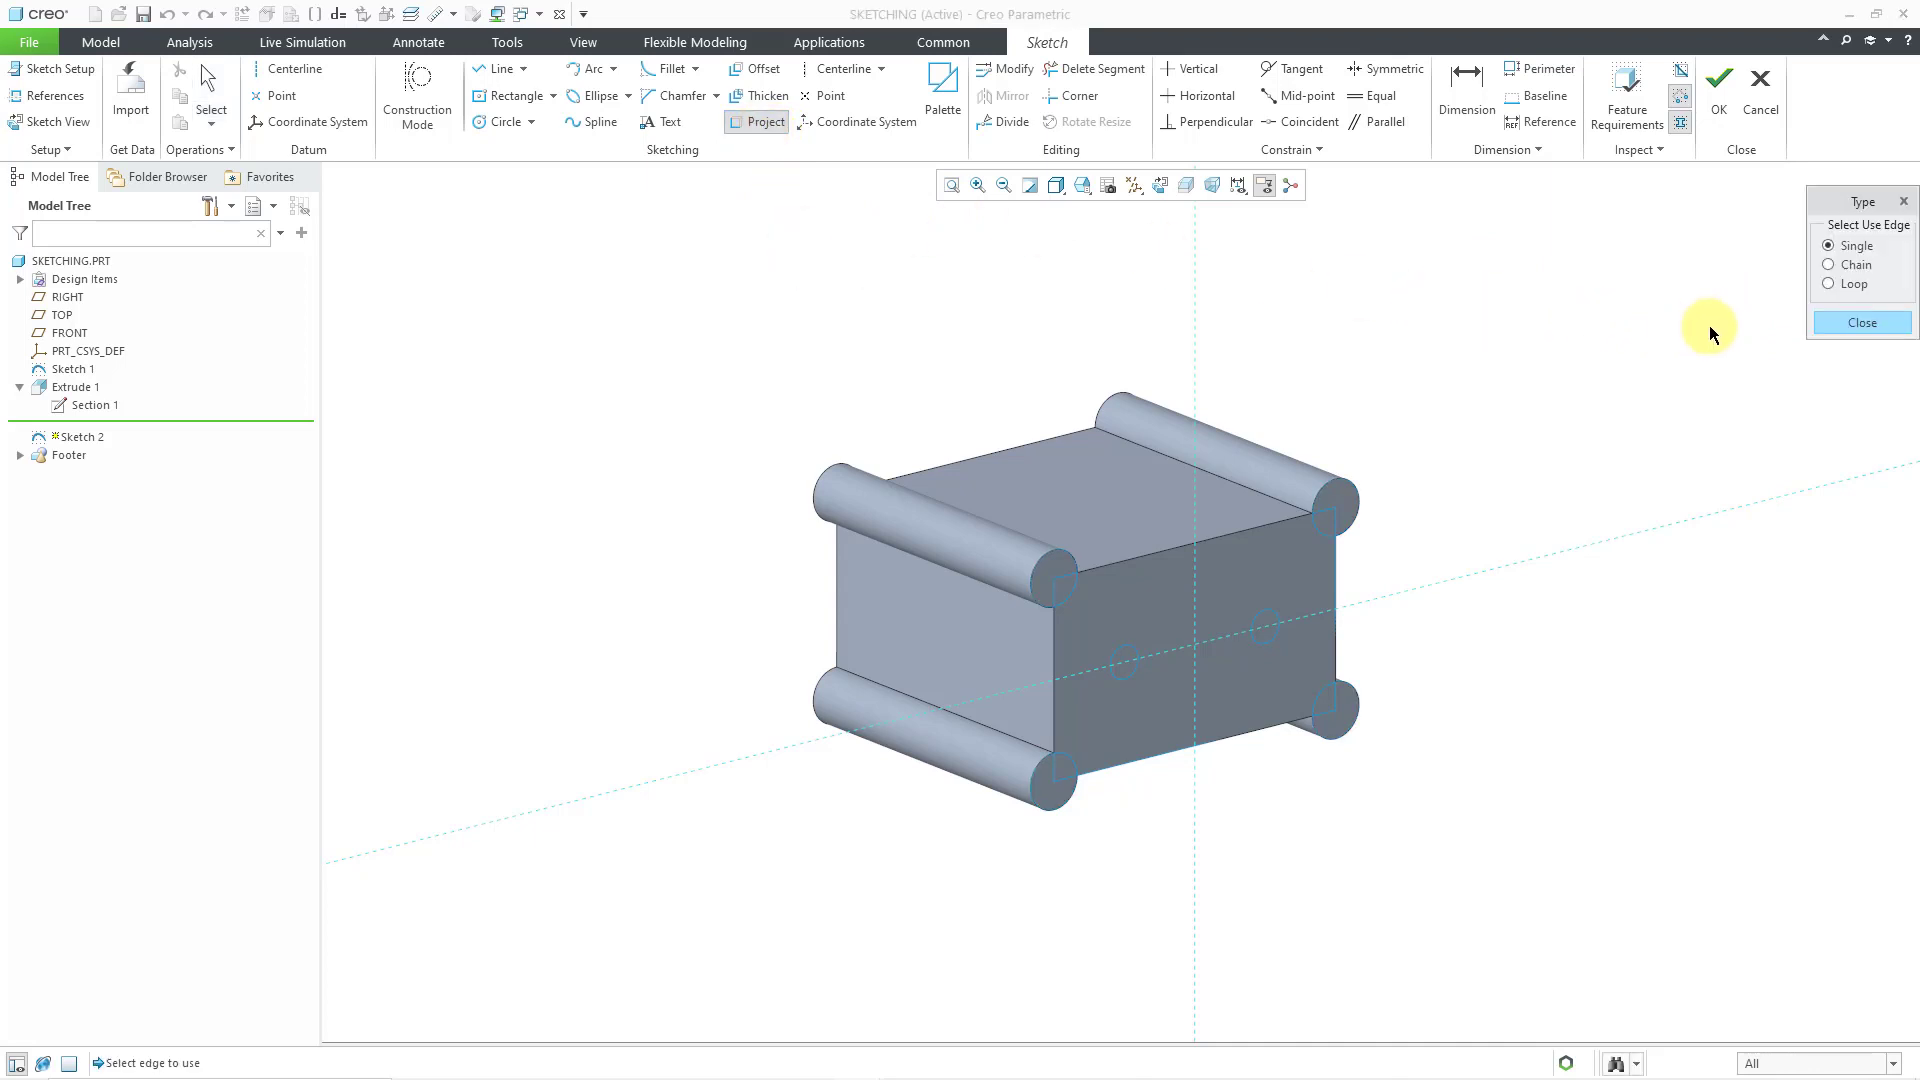
click(1854, 287)
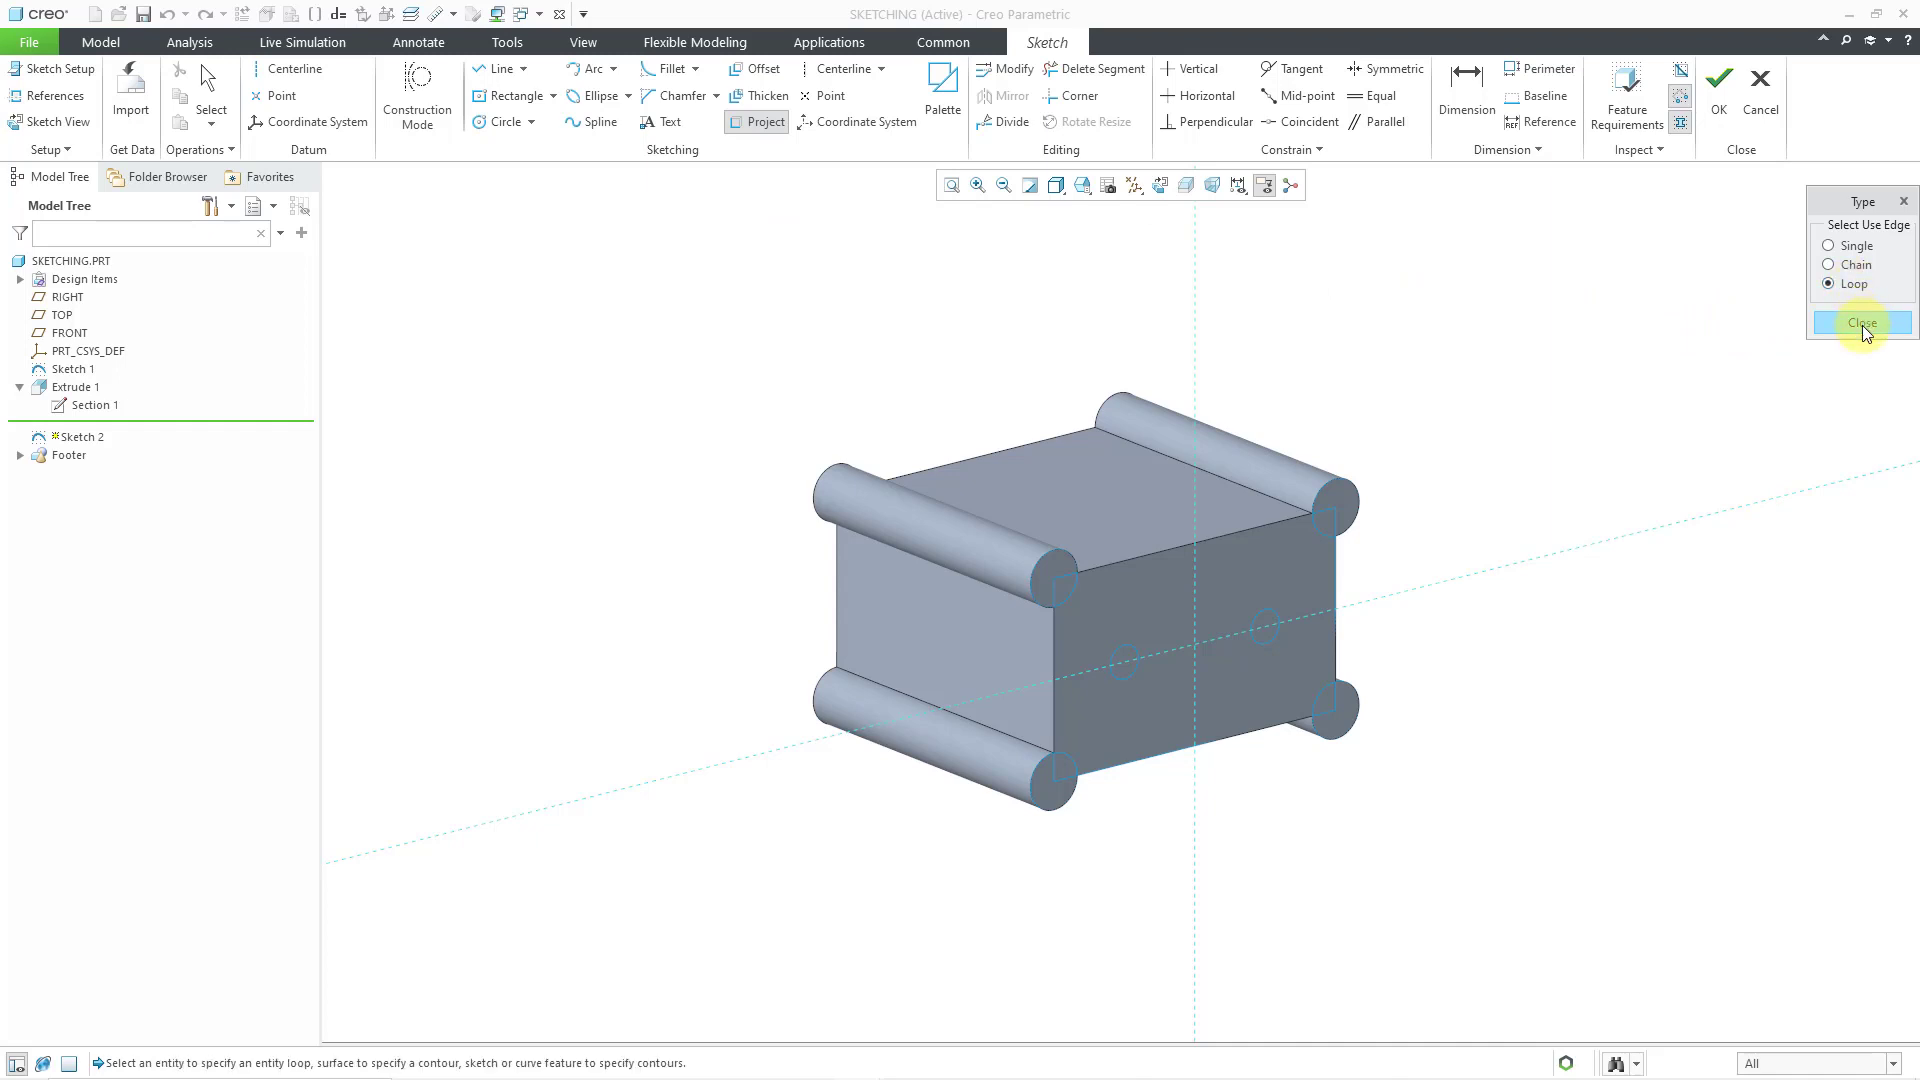
click(1292, 574)
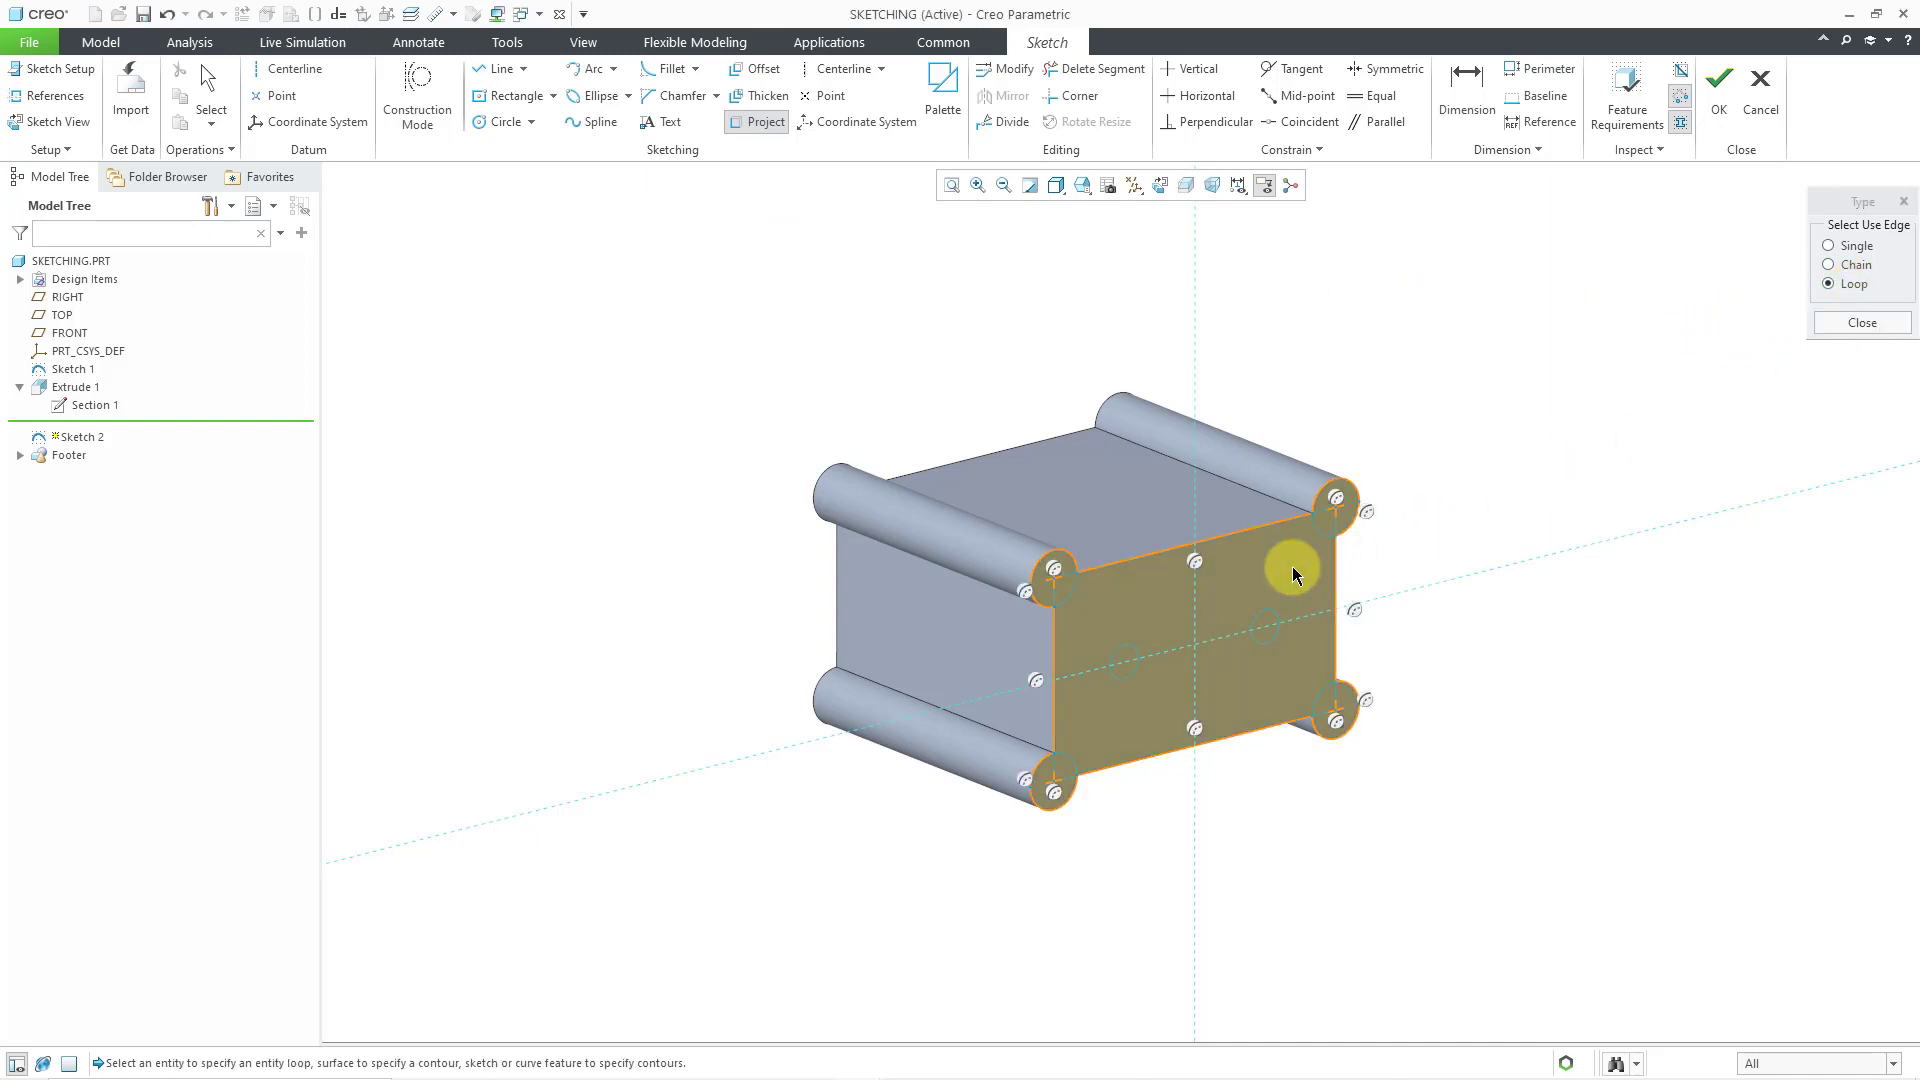
click(1868, 323)
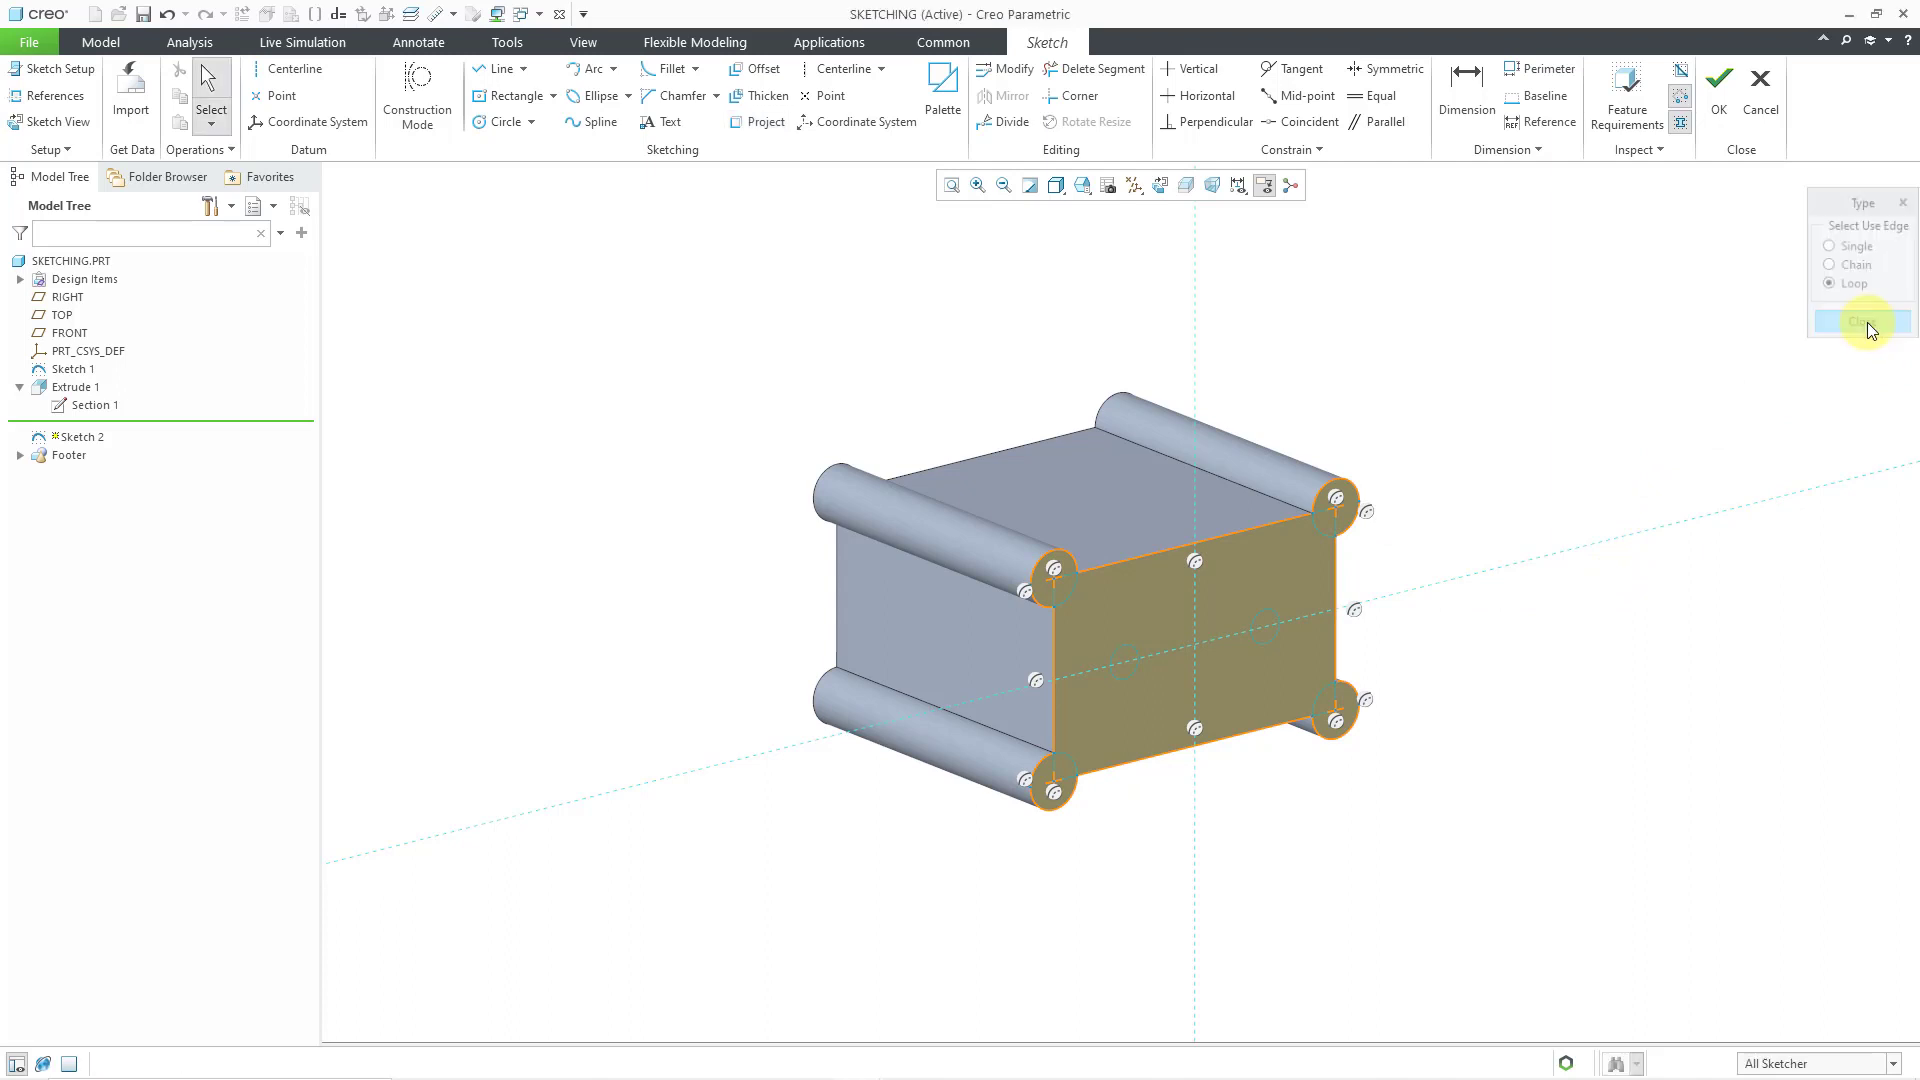
click(1718, 133)
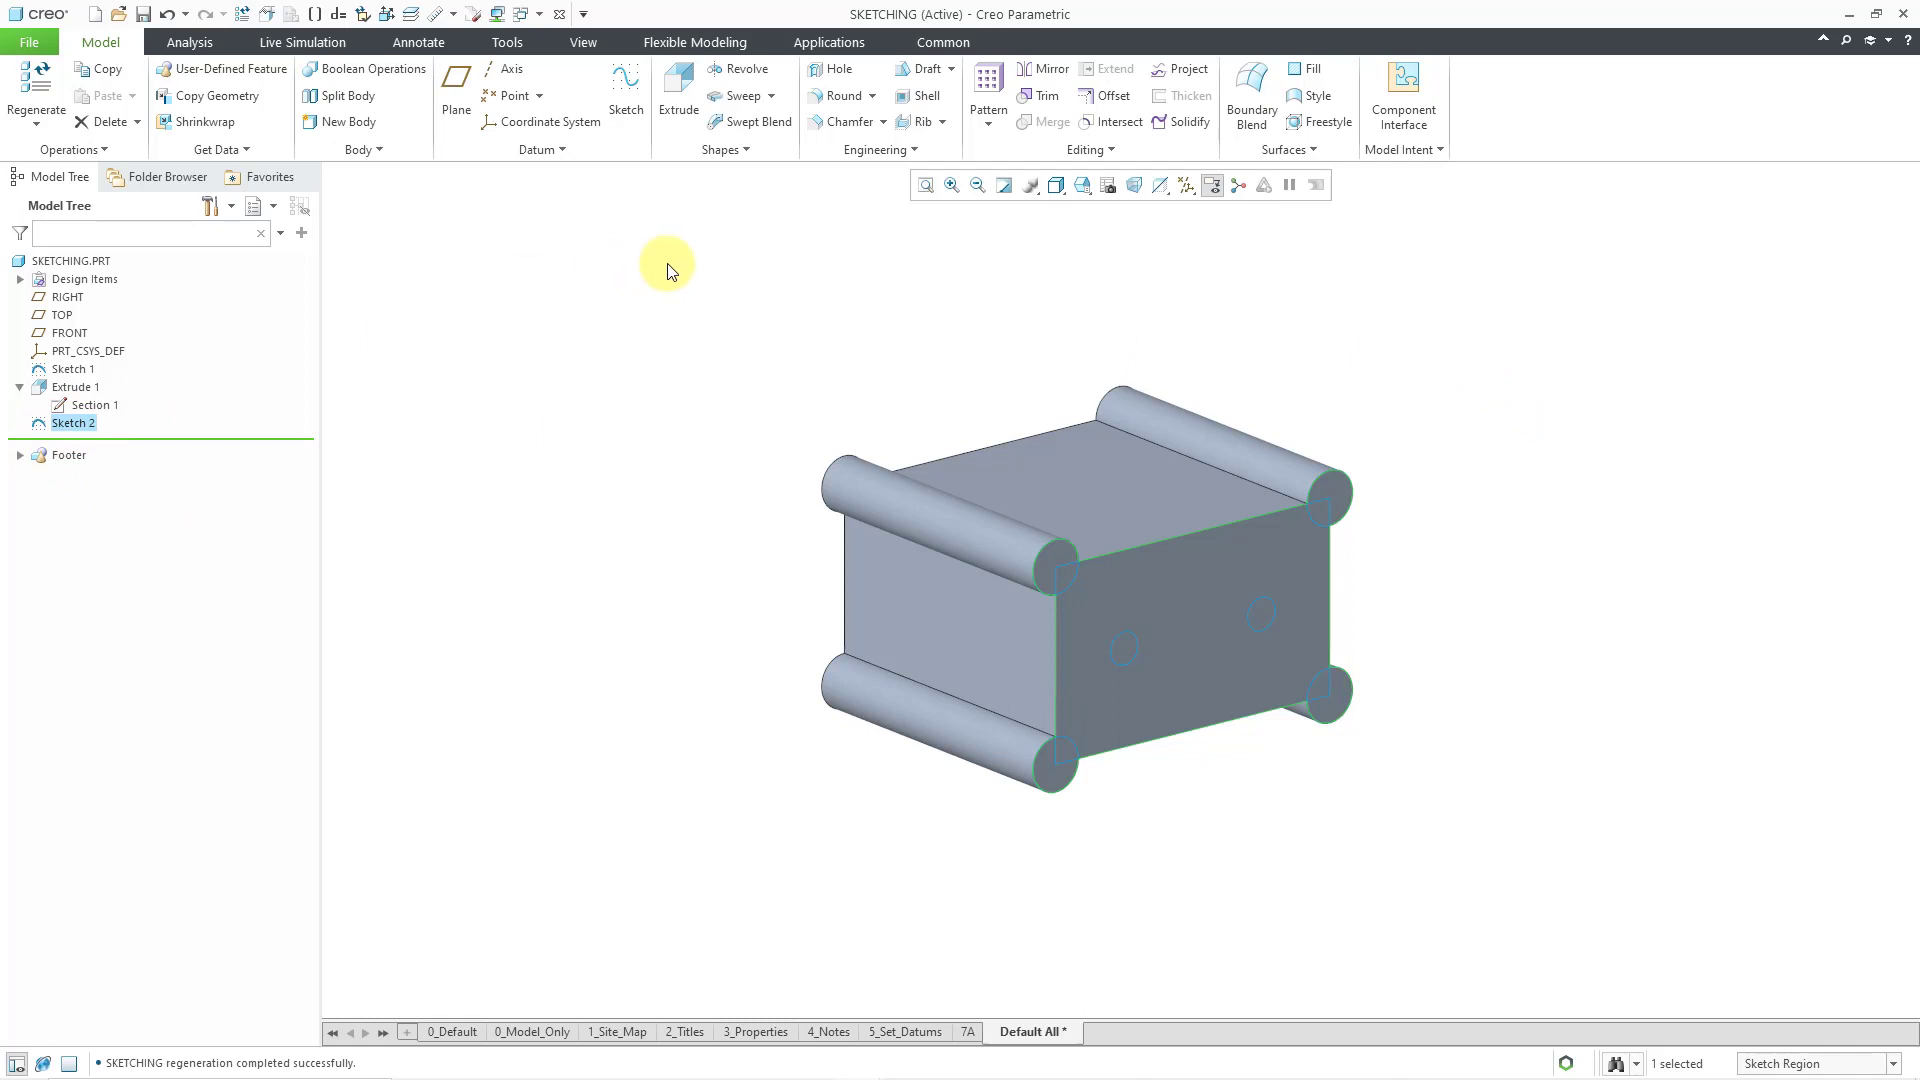
- Turn on the axis display and start revolving Sketch 2 as a solid about the horizontal axis above its profile
click(1194, 192)
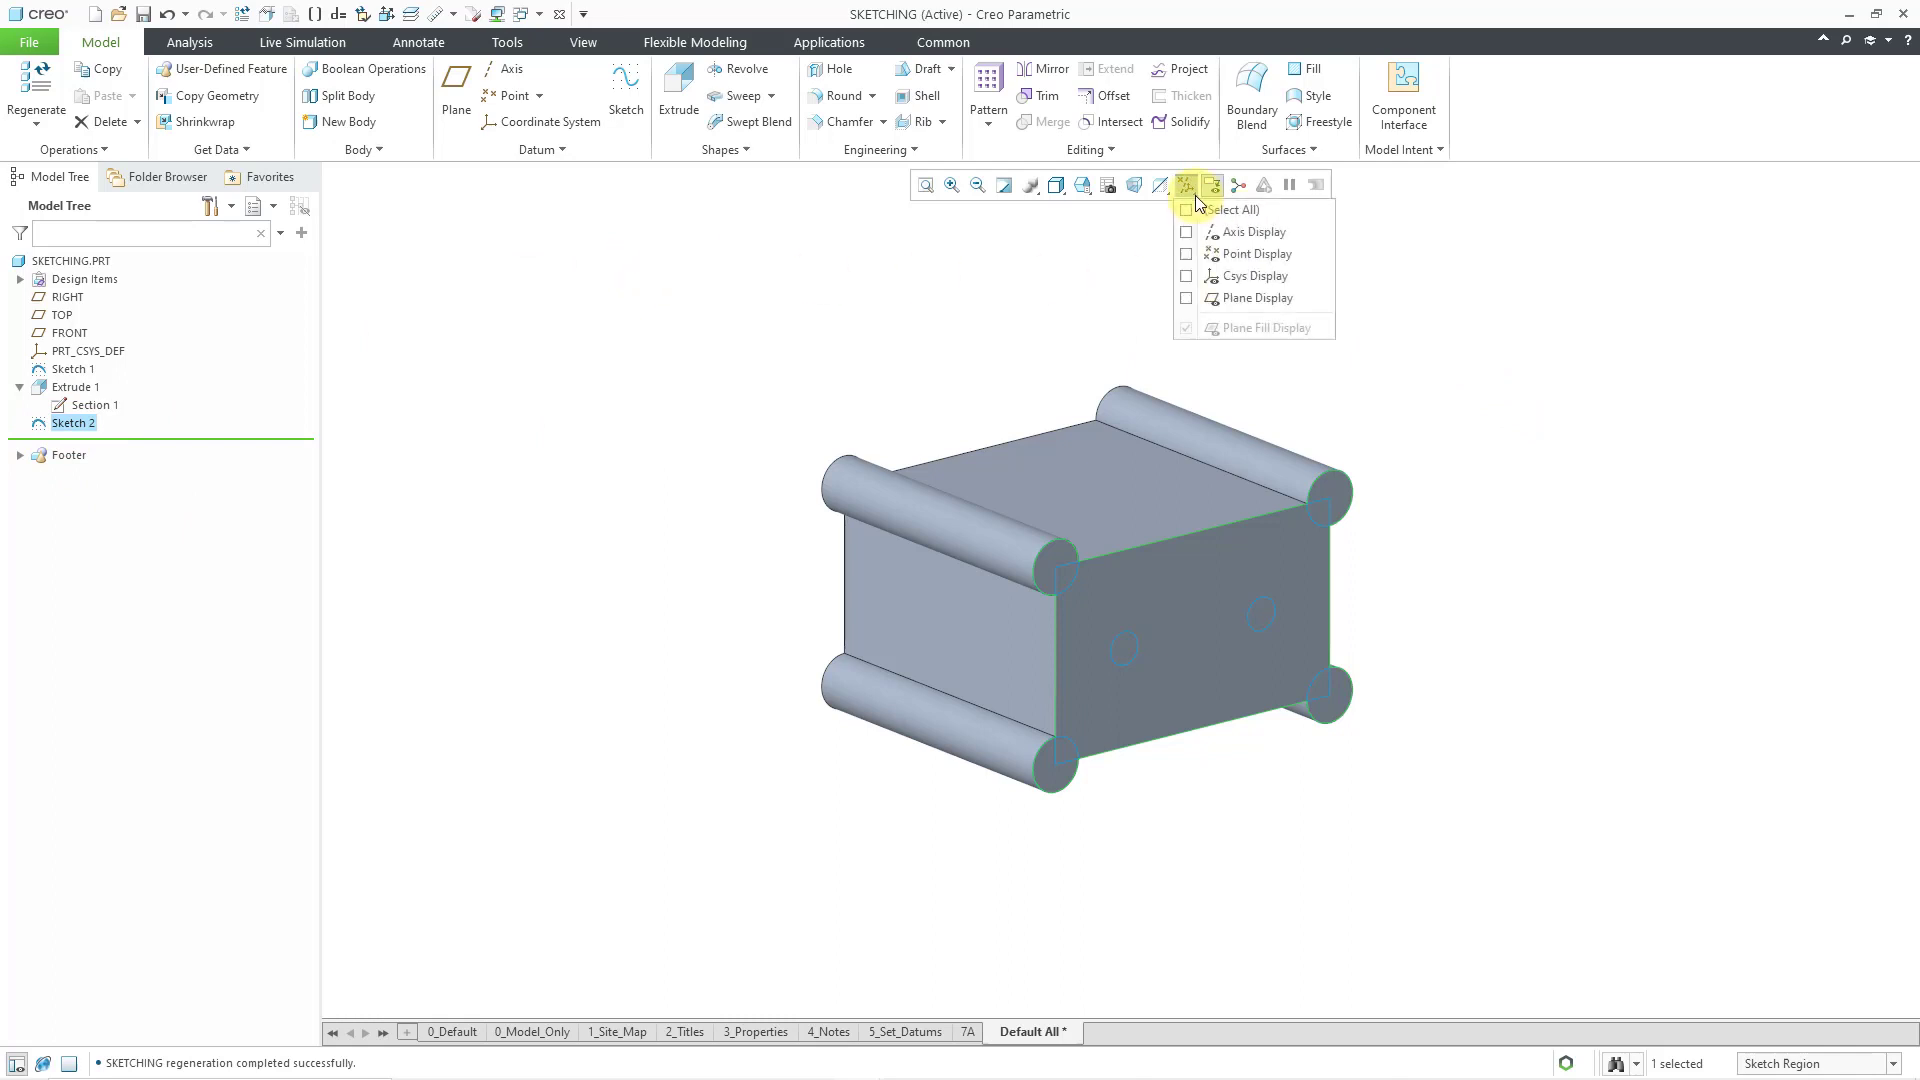
click(1262, 235)
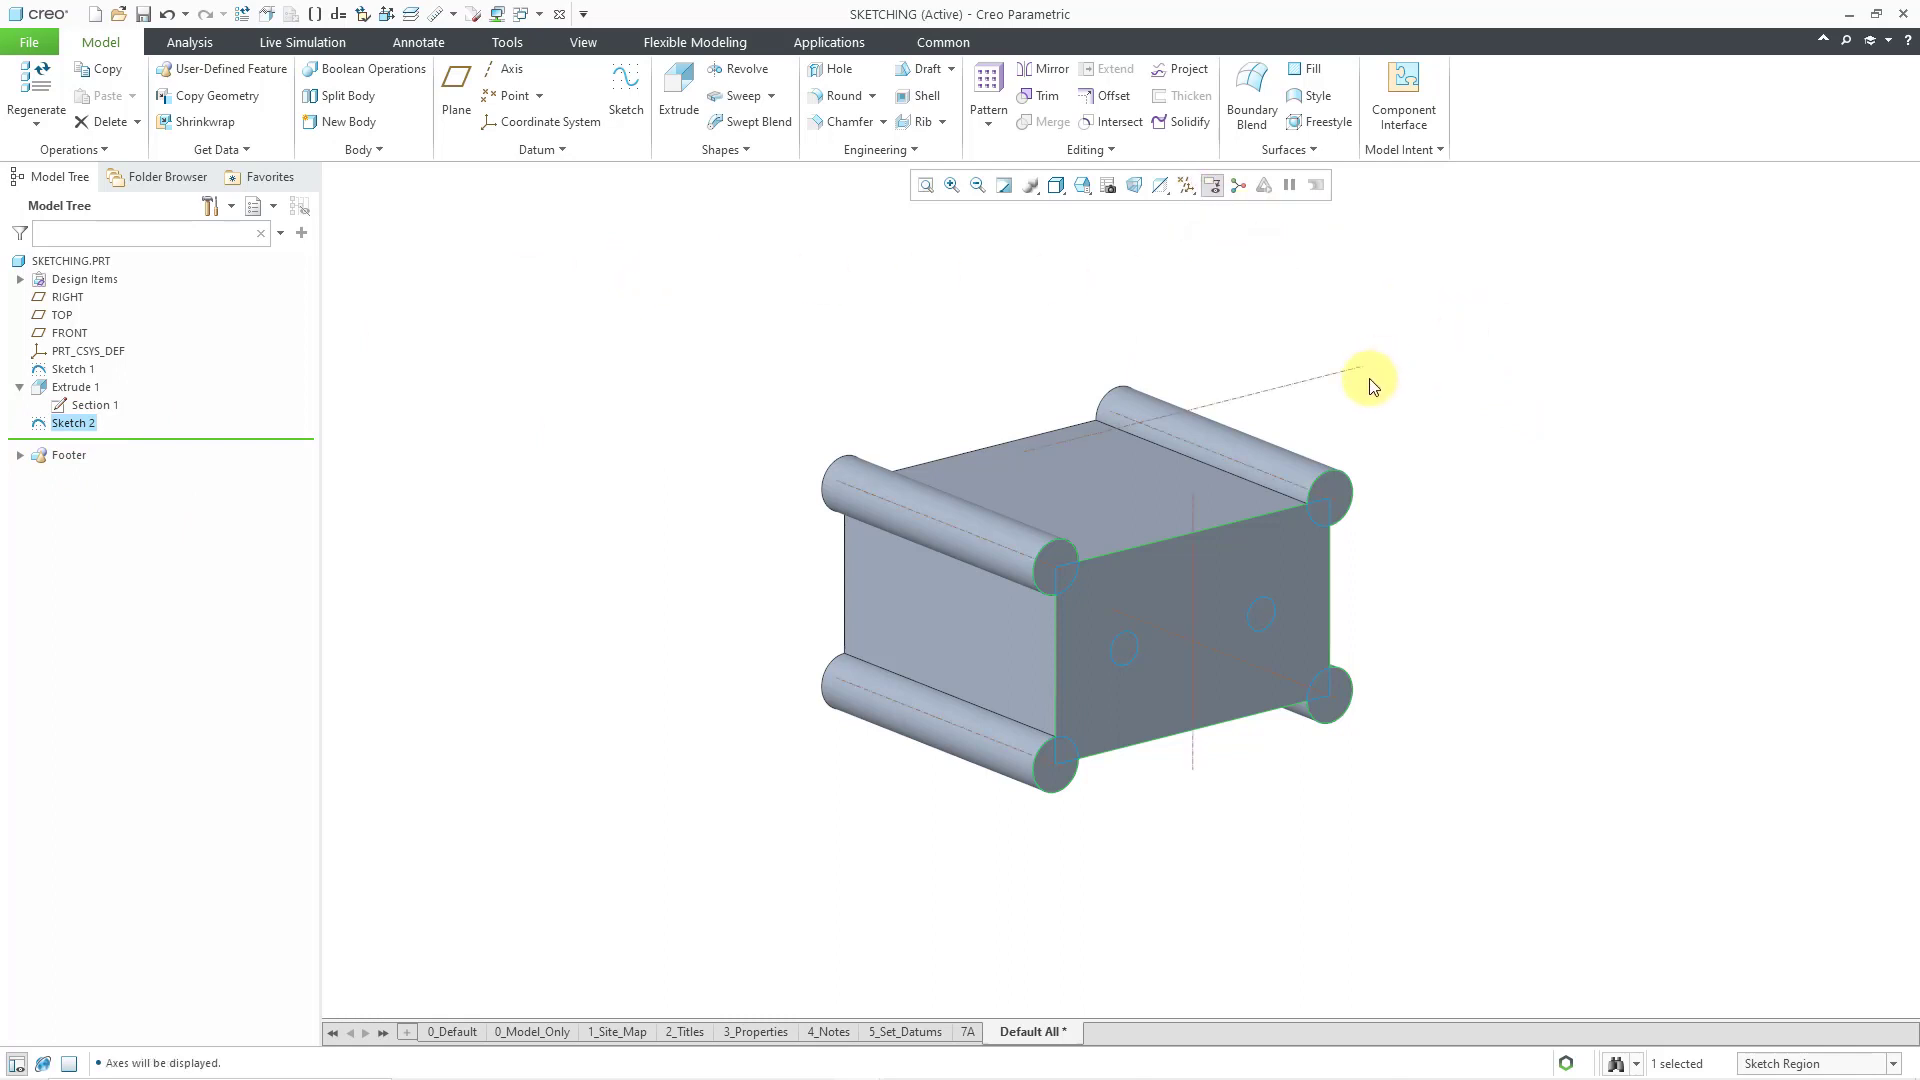
right_click(1220, 289)
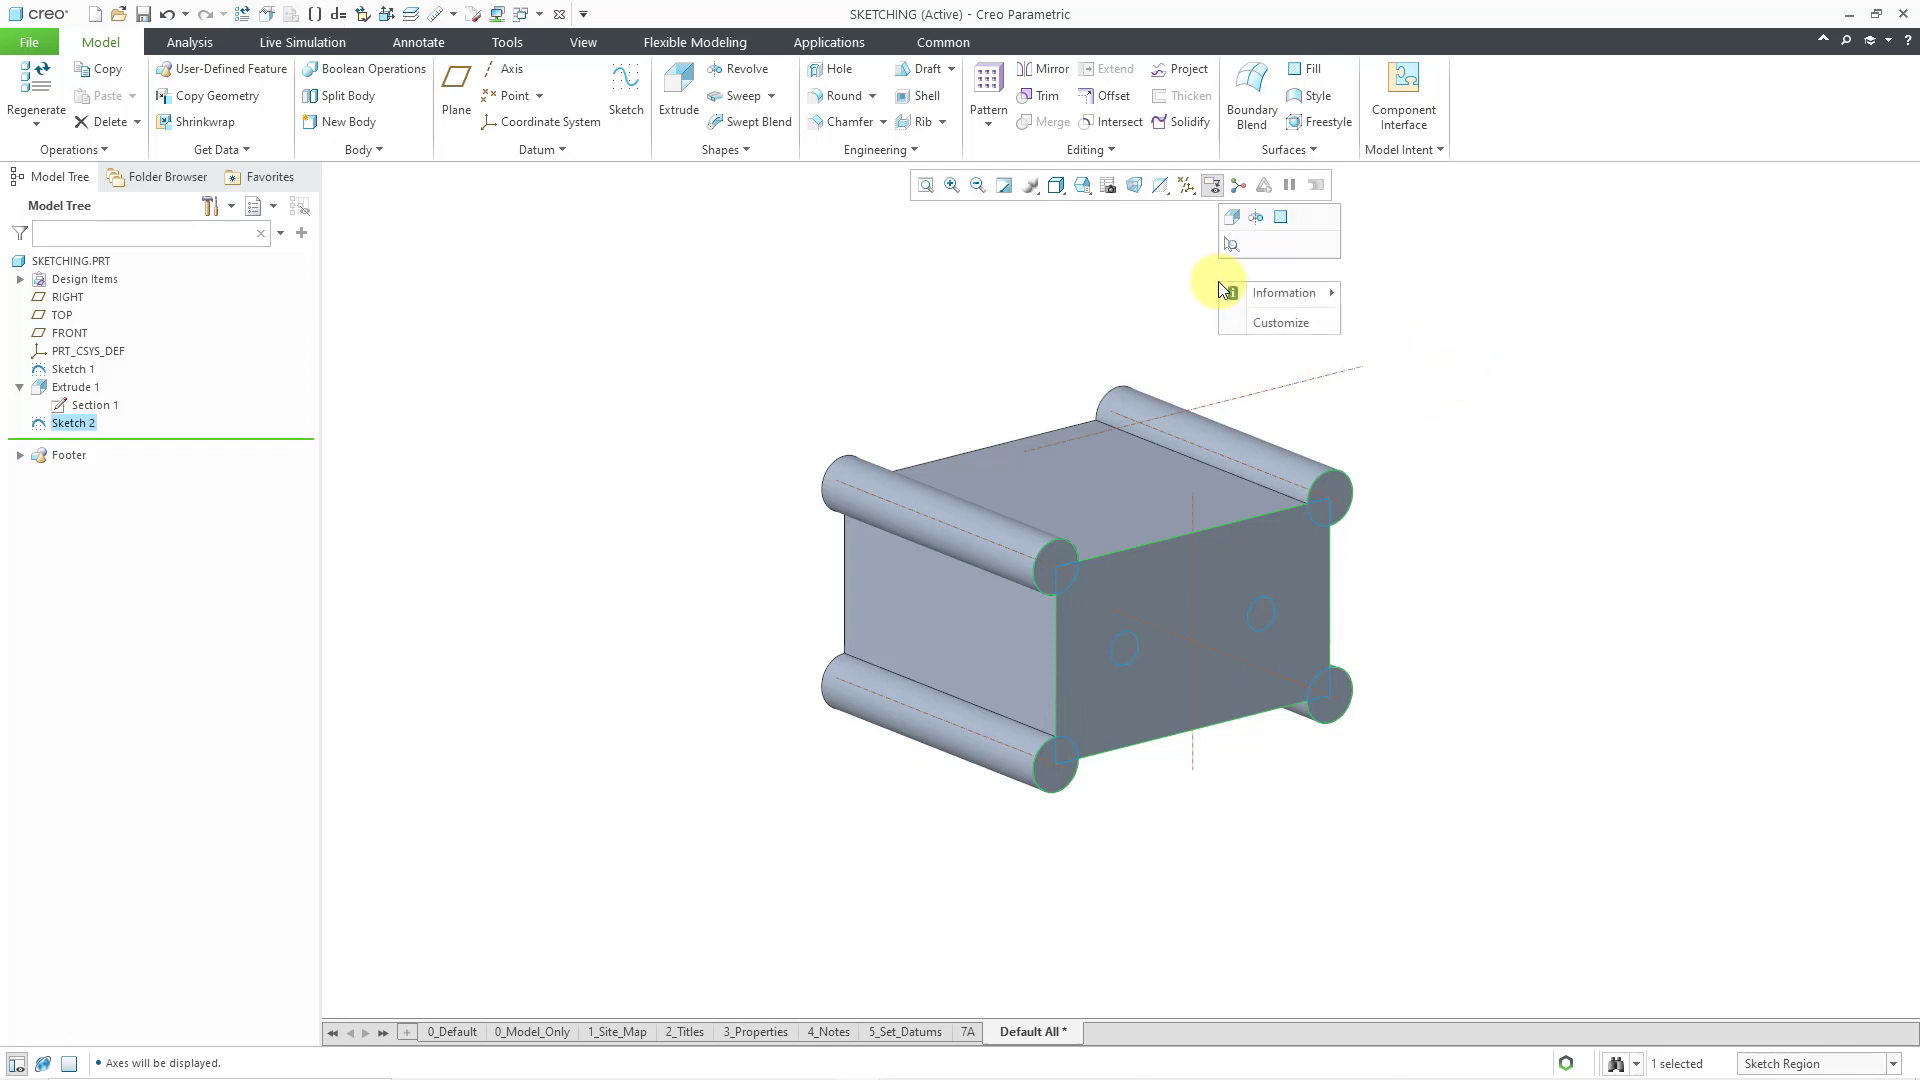
click(1256, 220)
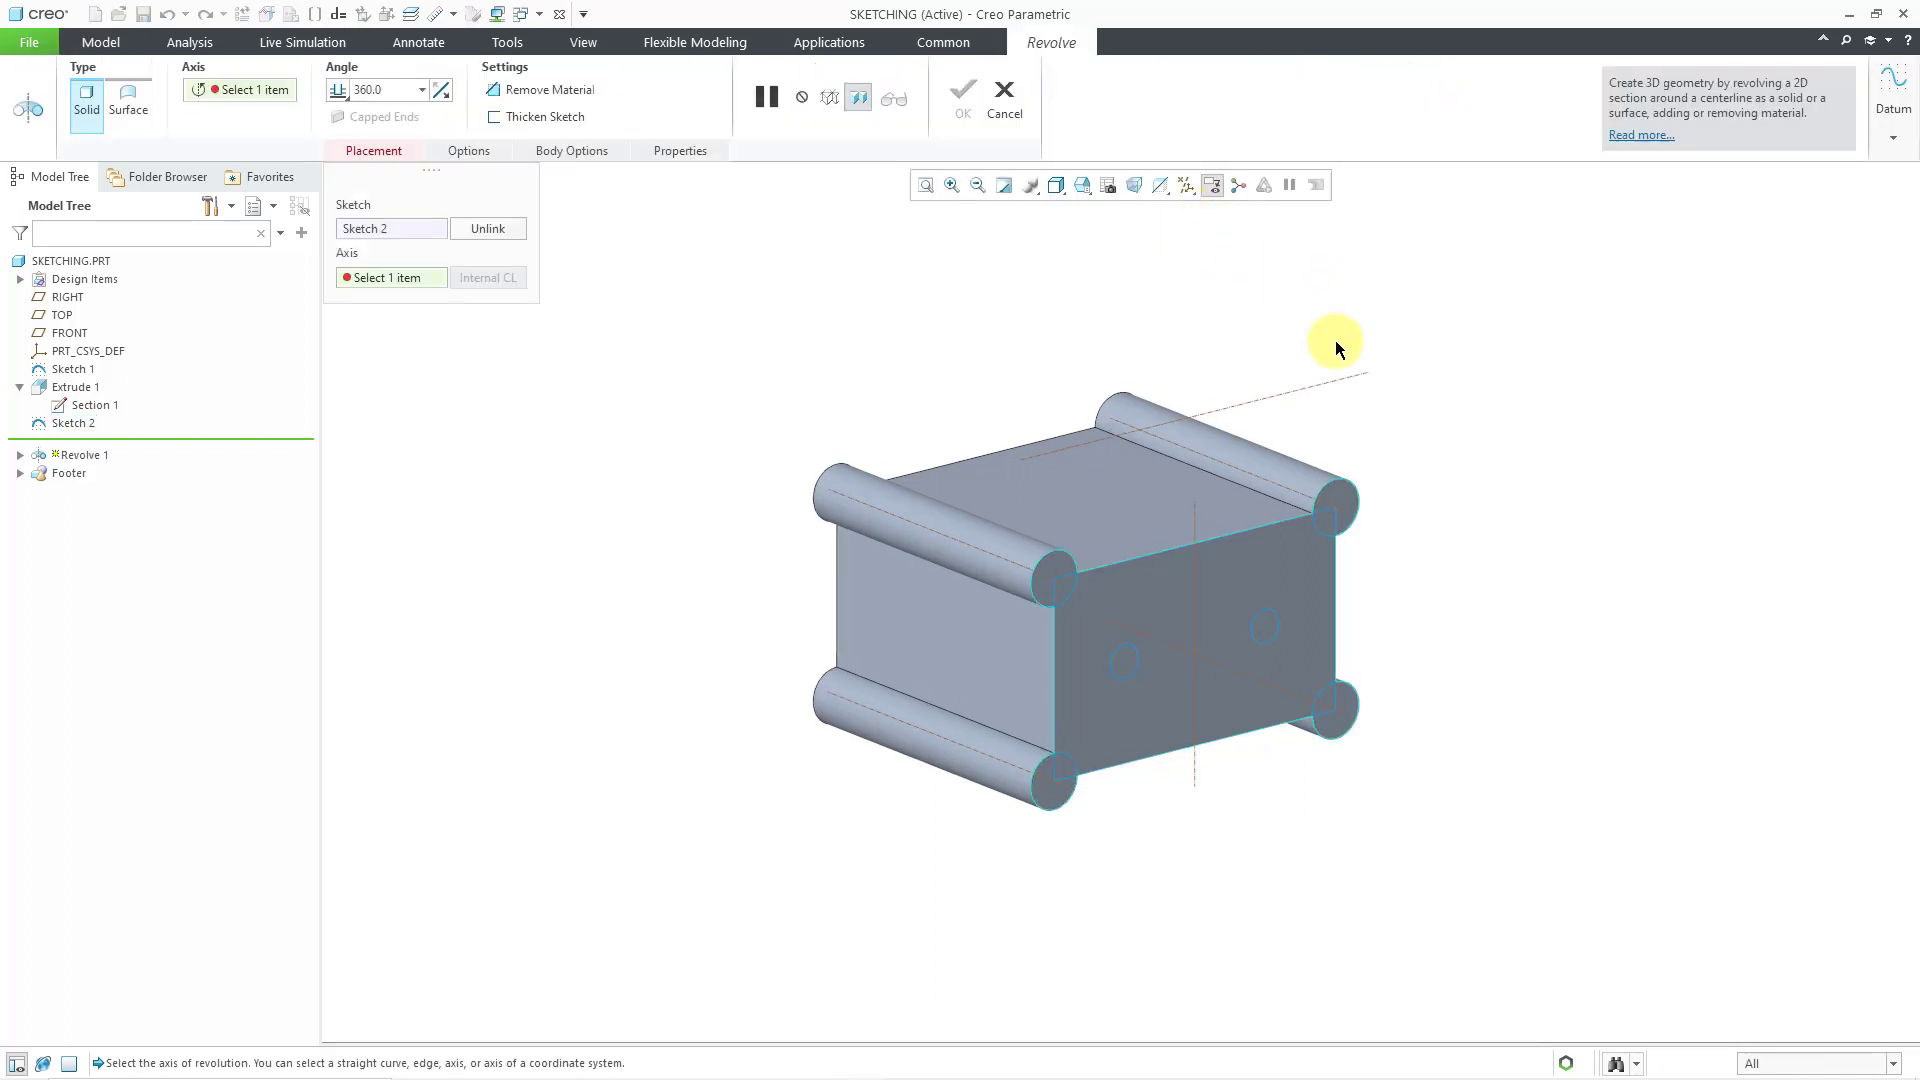
click(1331, 383)
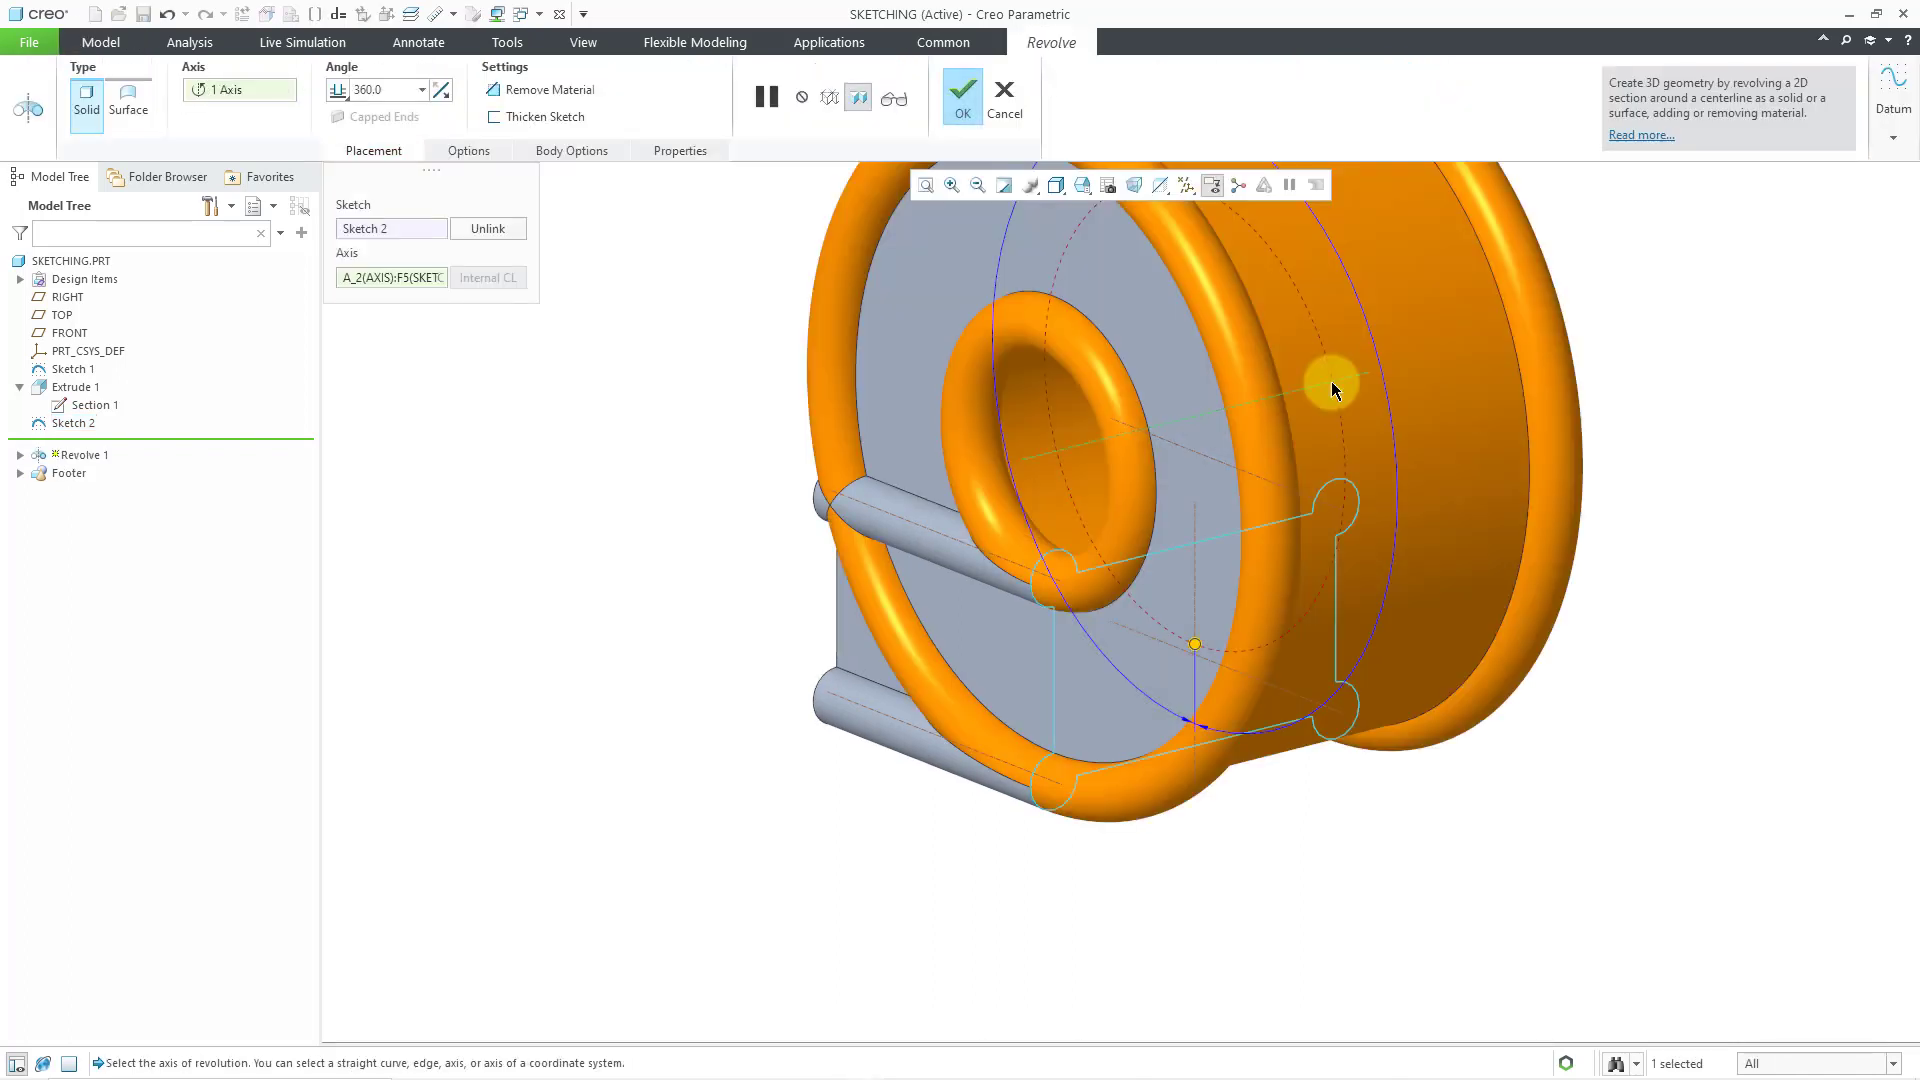
- Set the revolve angle to 90 degrees, accept the feature, and expand it in the model tree
scroll(1262, 830, down, 3)
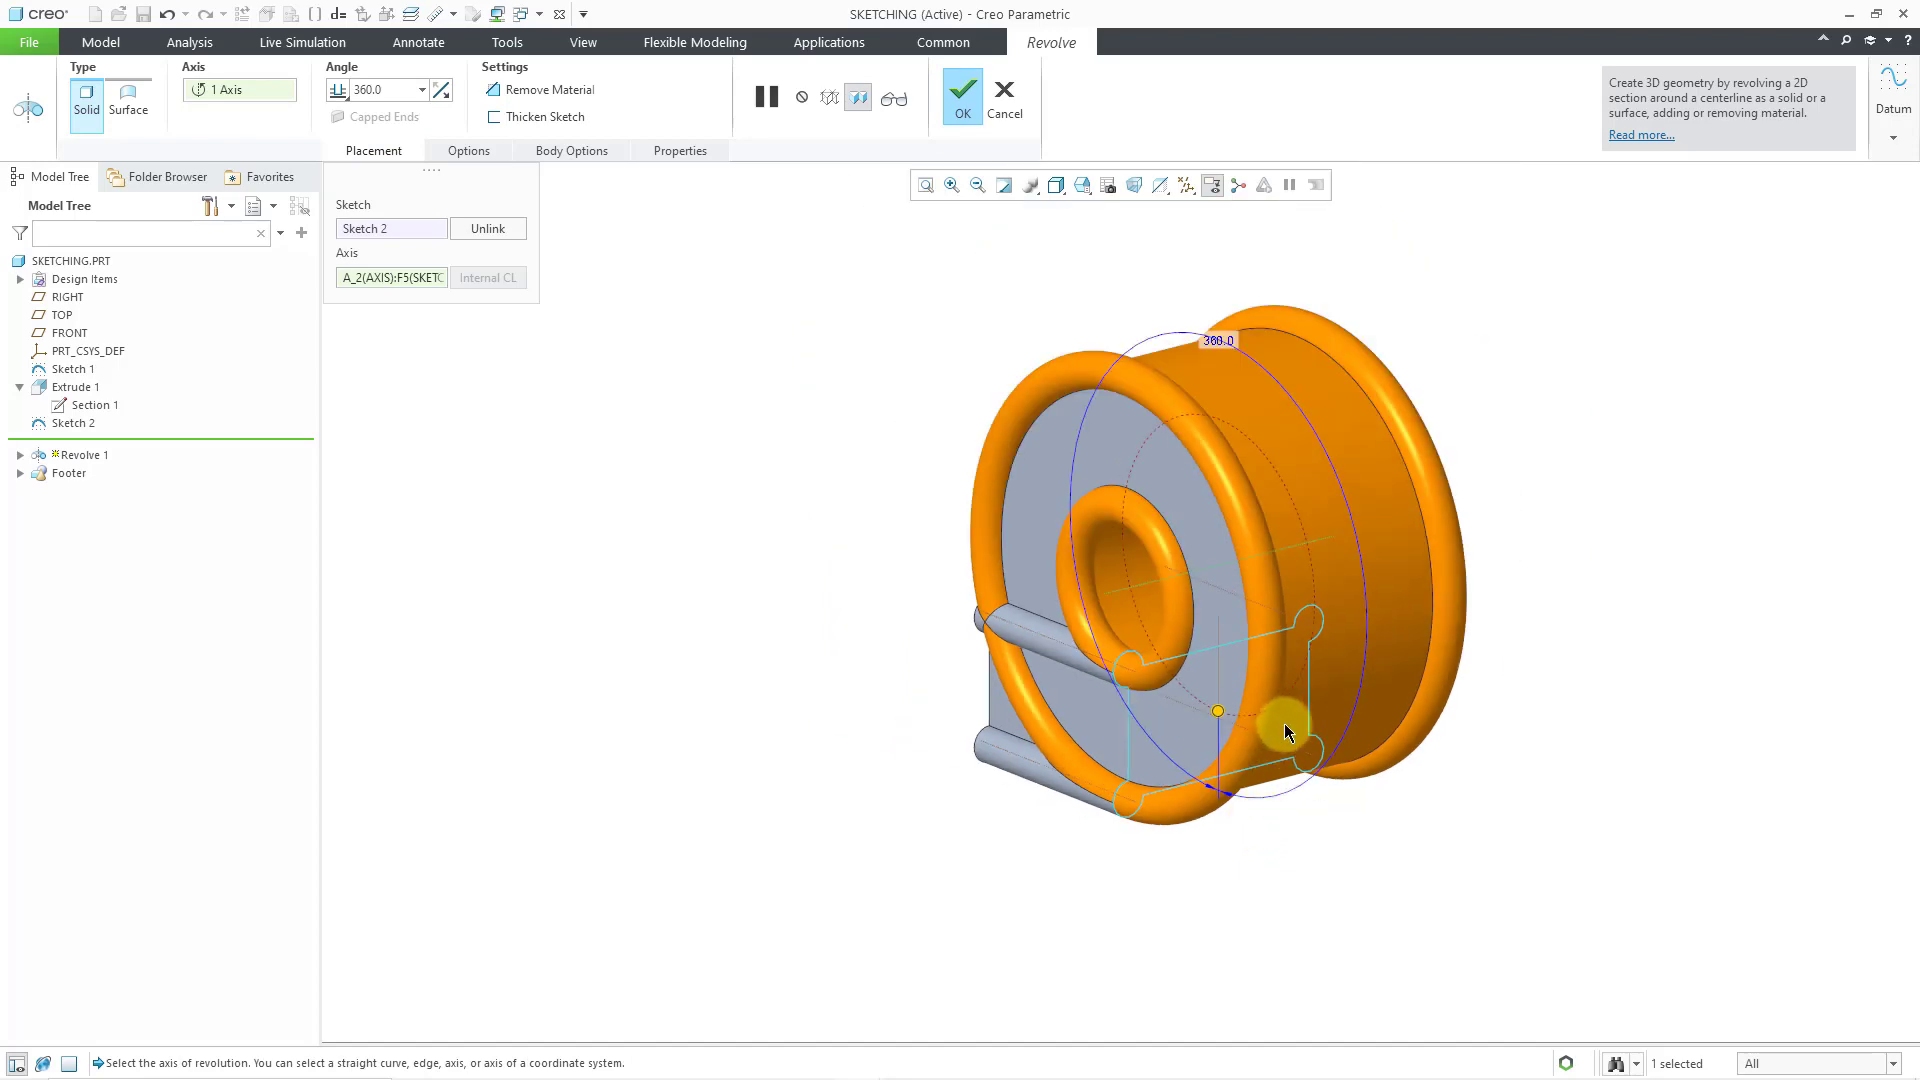
middle_drag(1284, 722, 1212, 721)
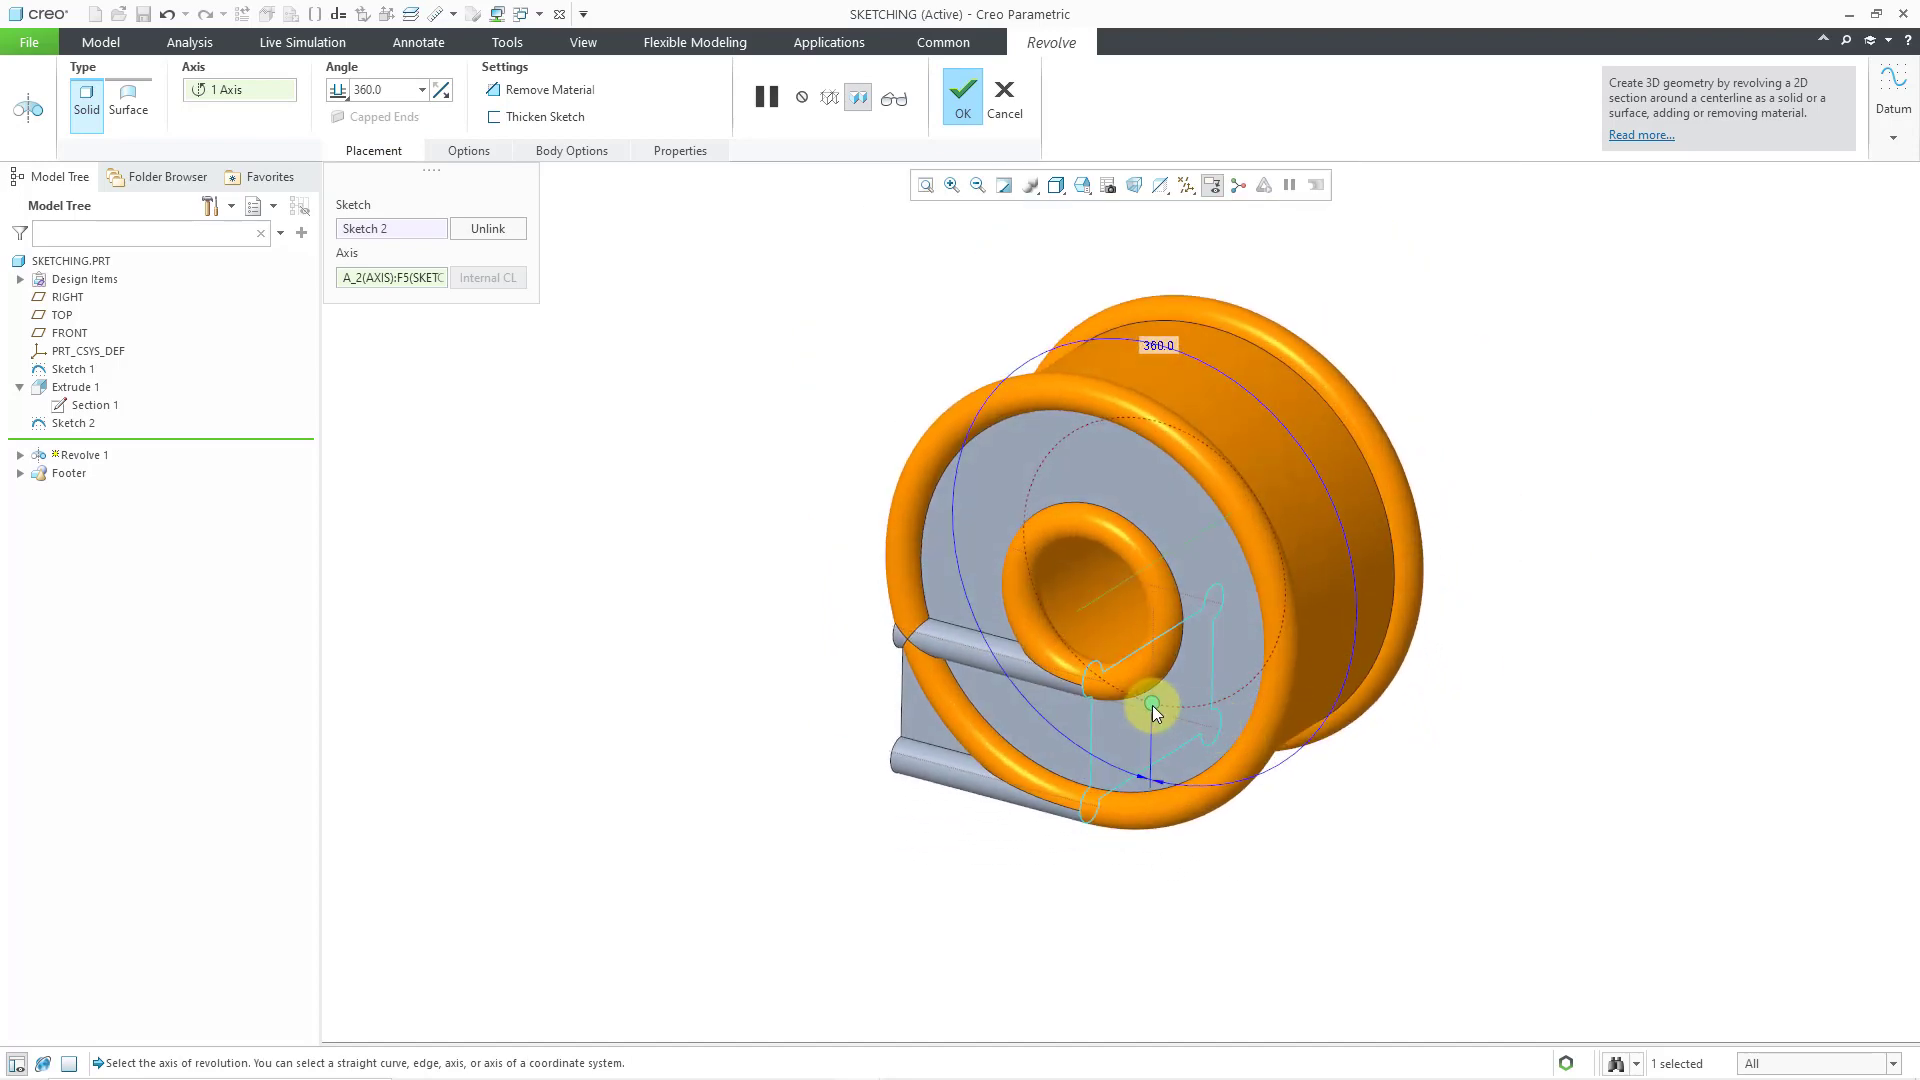
drag(1151, 705, 1310, 612)
middle_drag(1378, 651, 1213, 718)
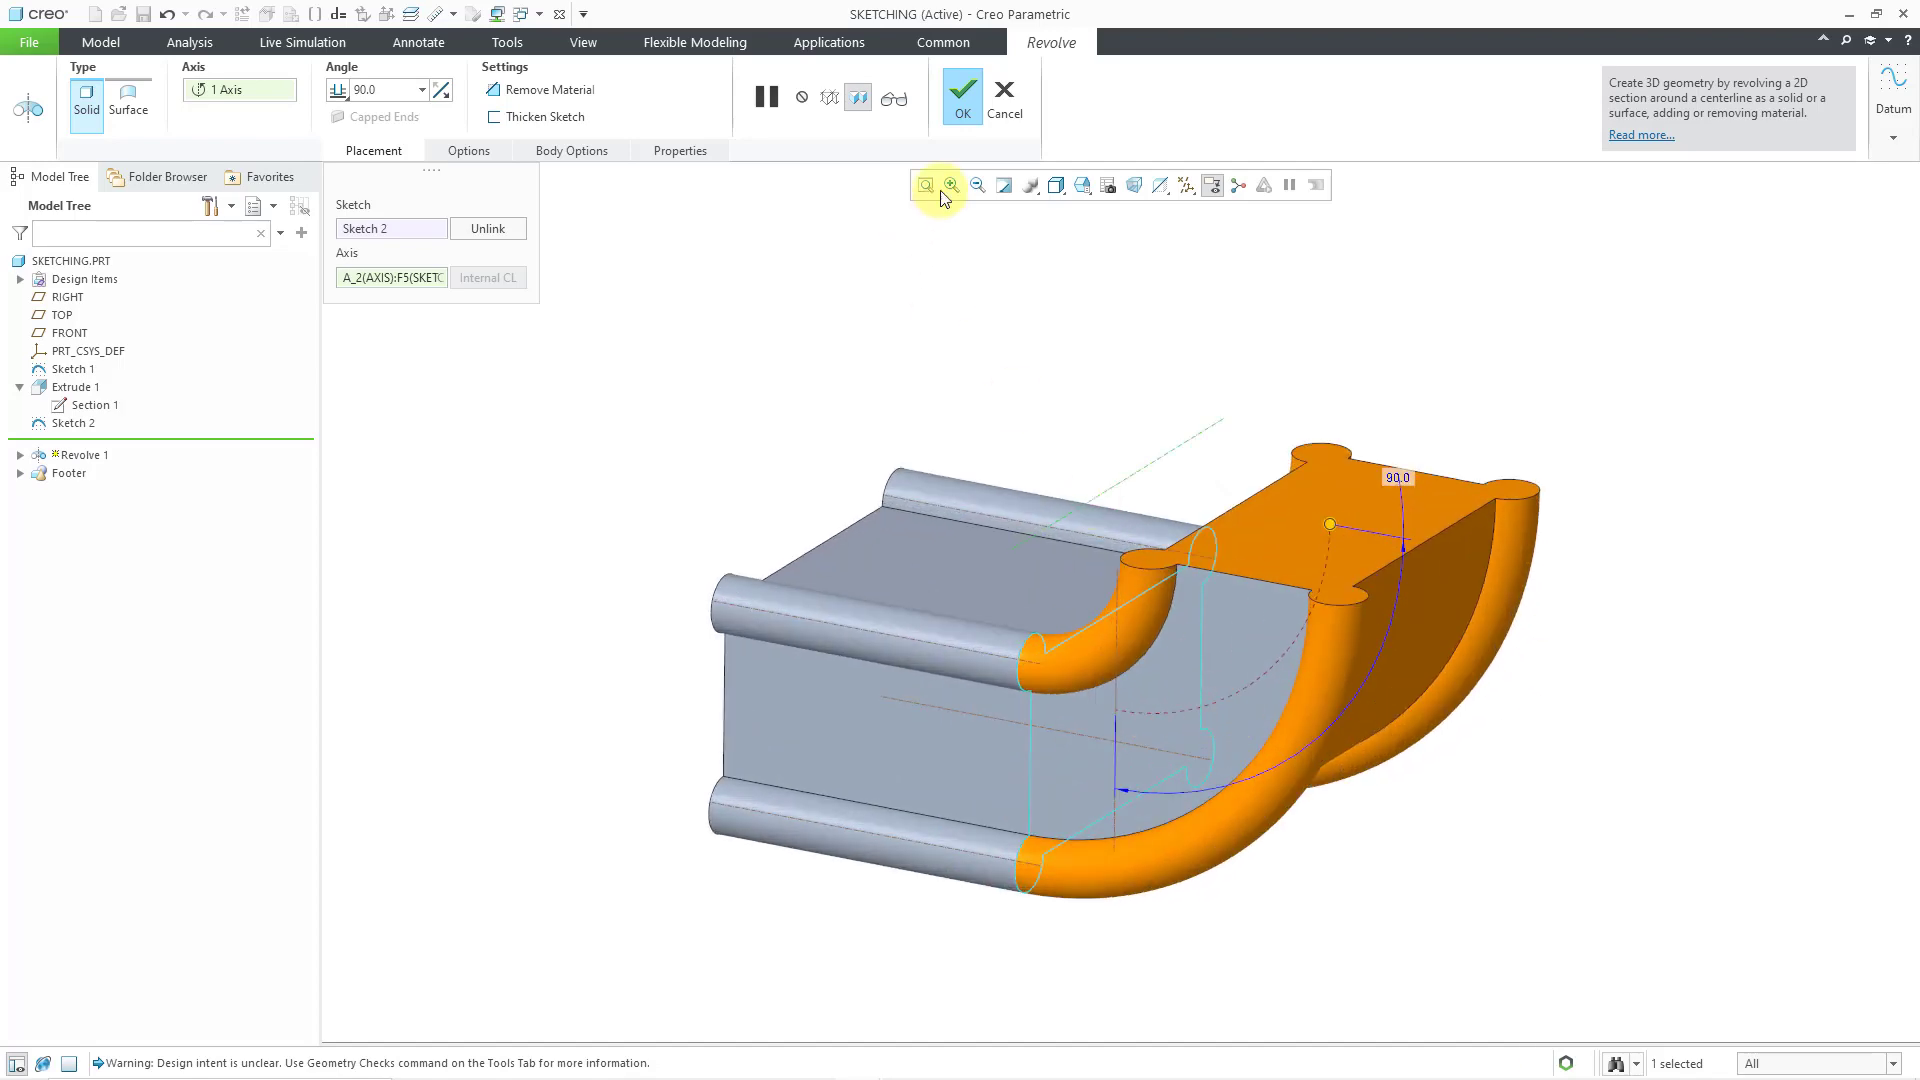
click(963, 97)
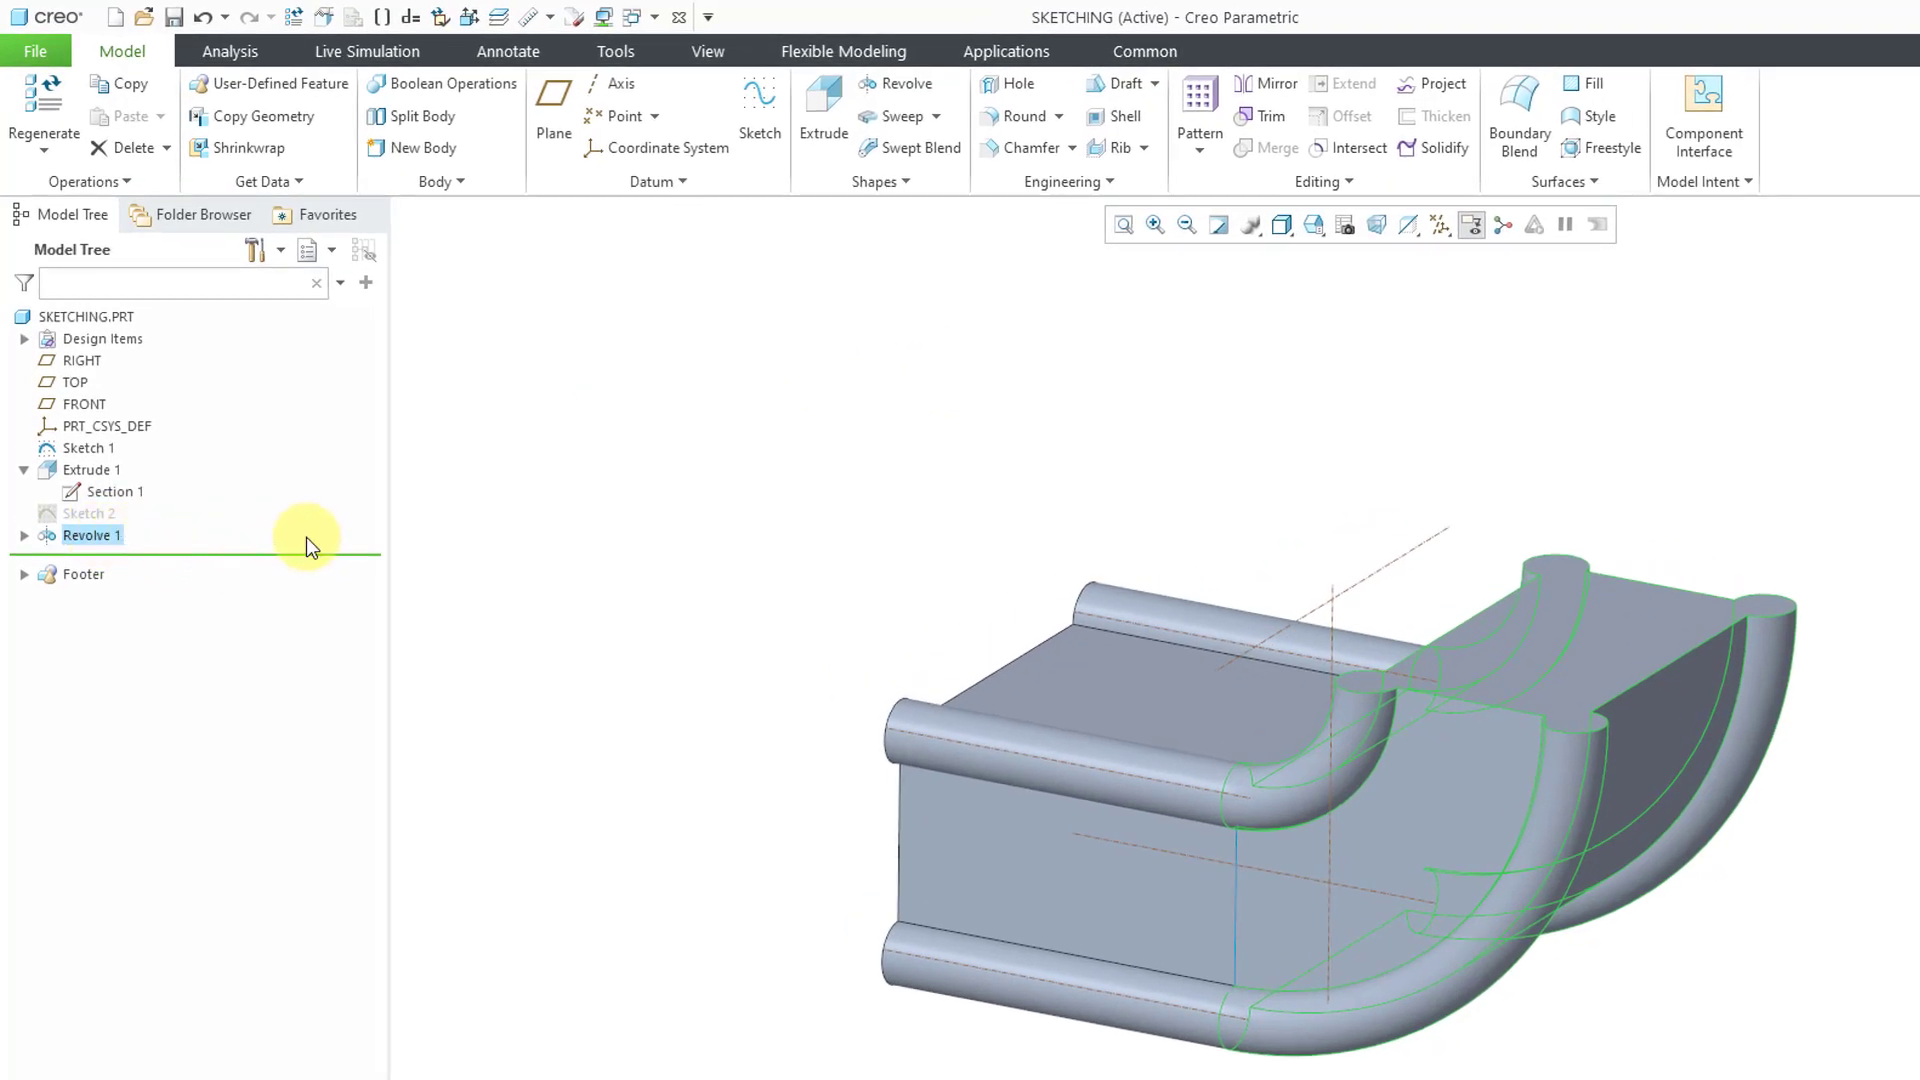
click(25, 536)
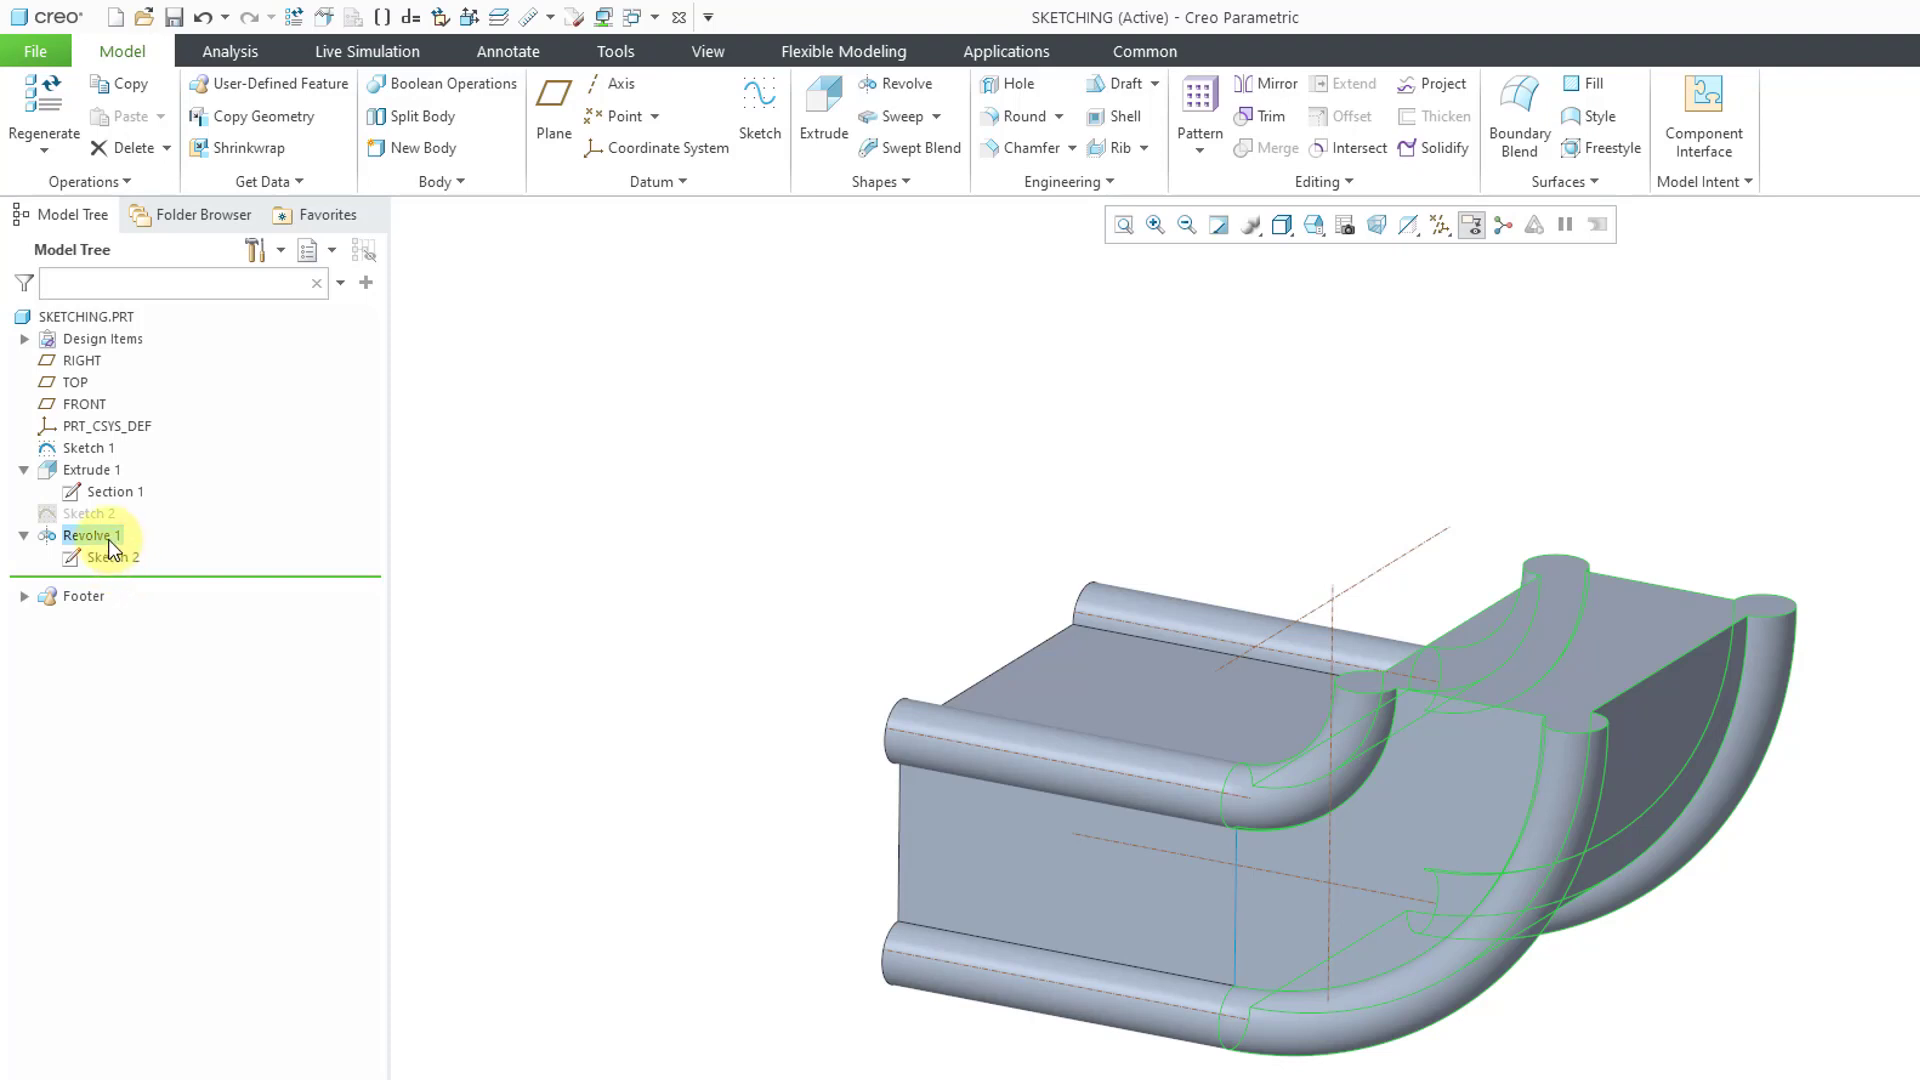
- Filter the used sketches and the regular sketches out of the model tree
click(283, 254)
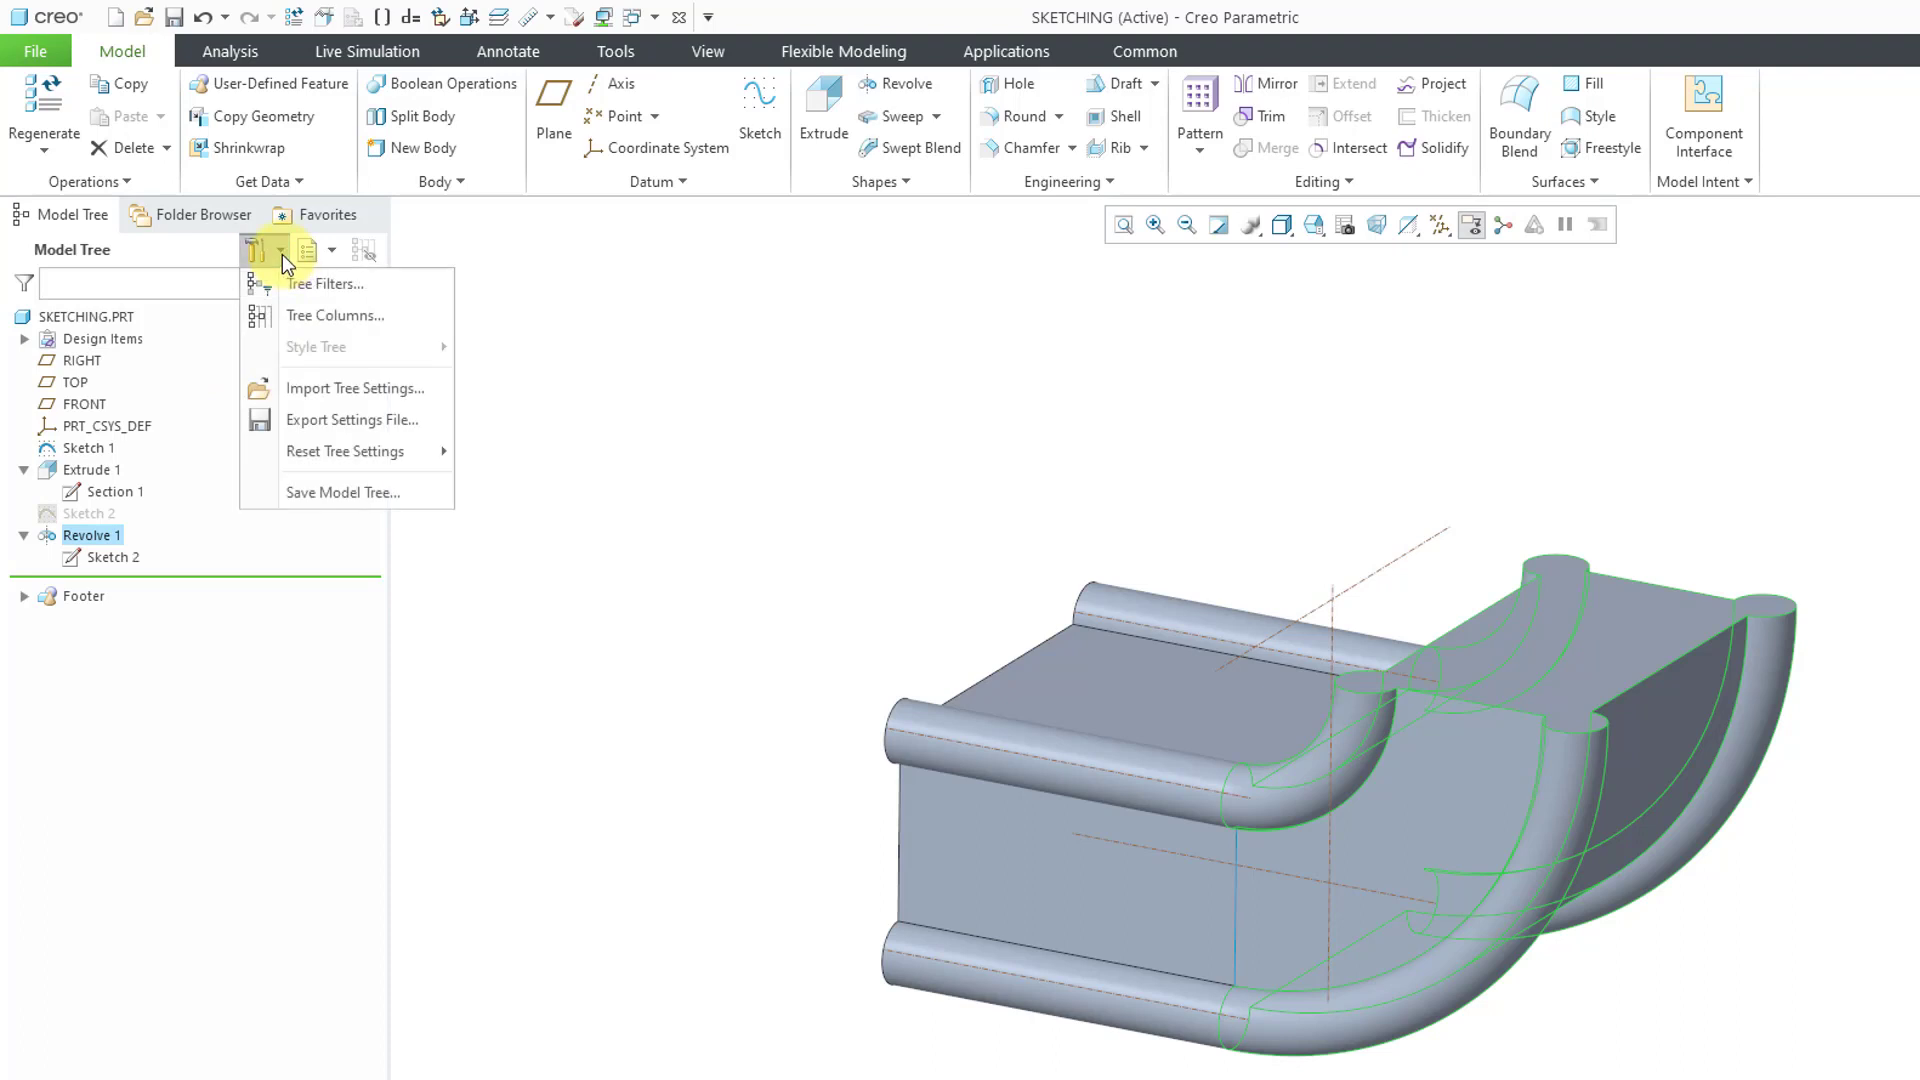
click(302, 285)
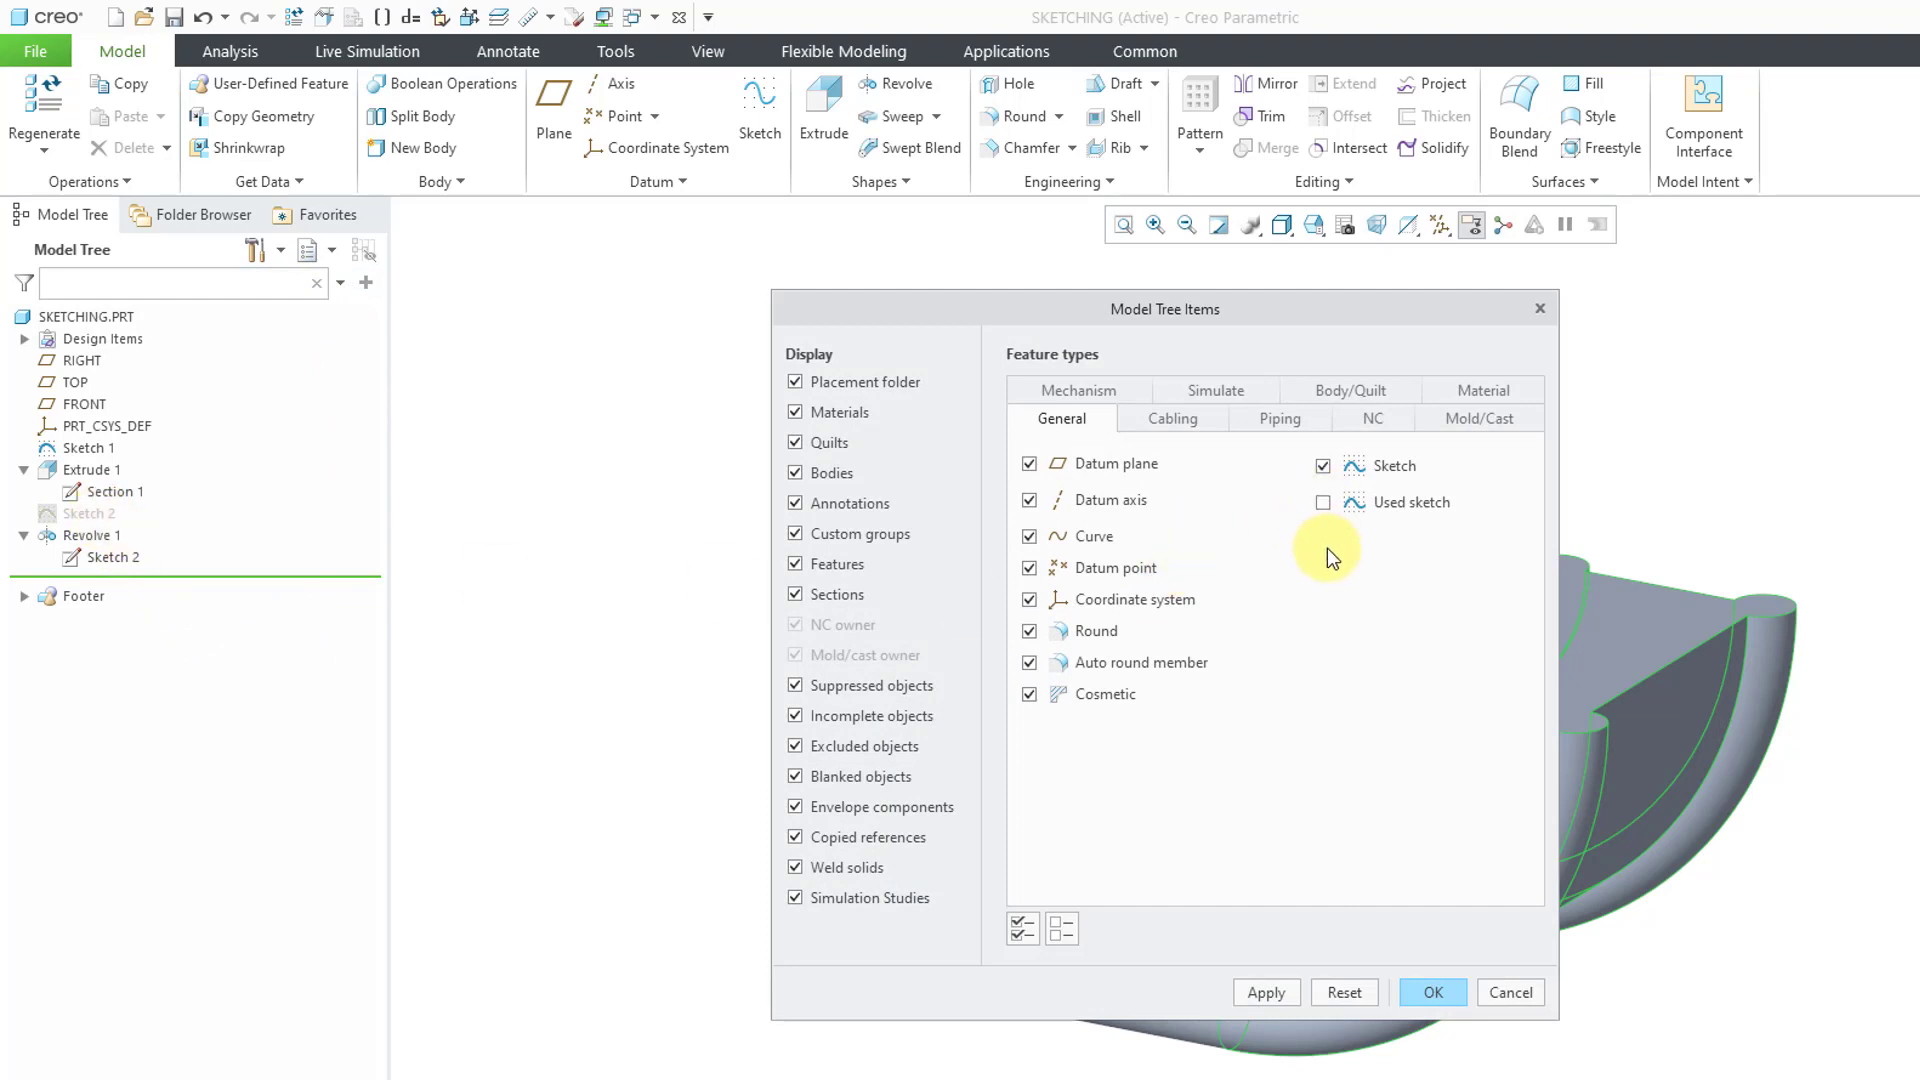
click(1265, 991)
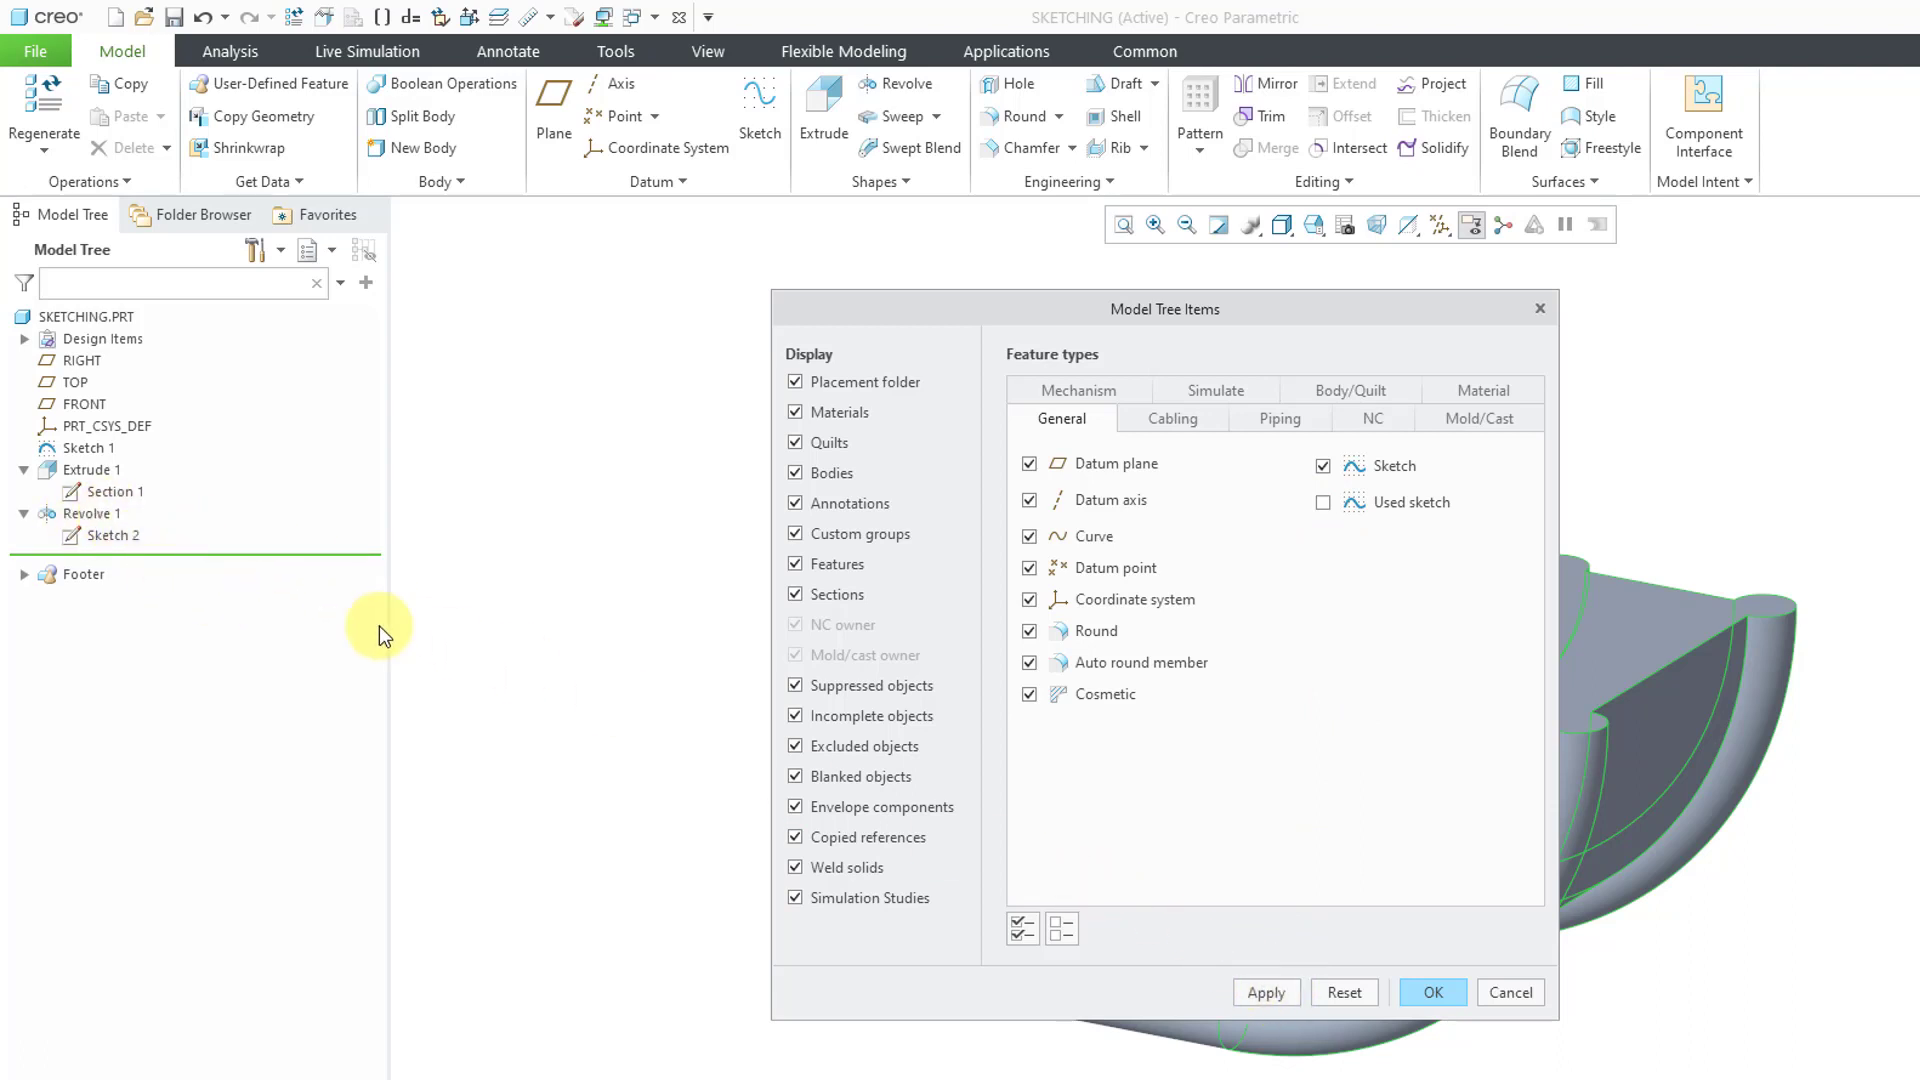
click(1323, 467)
click(1286, 994)
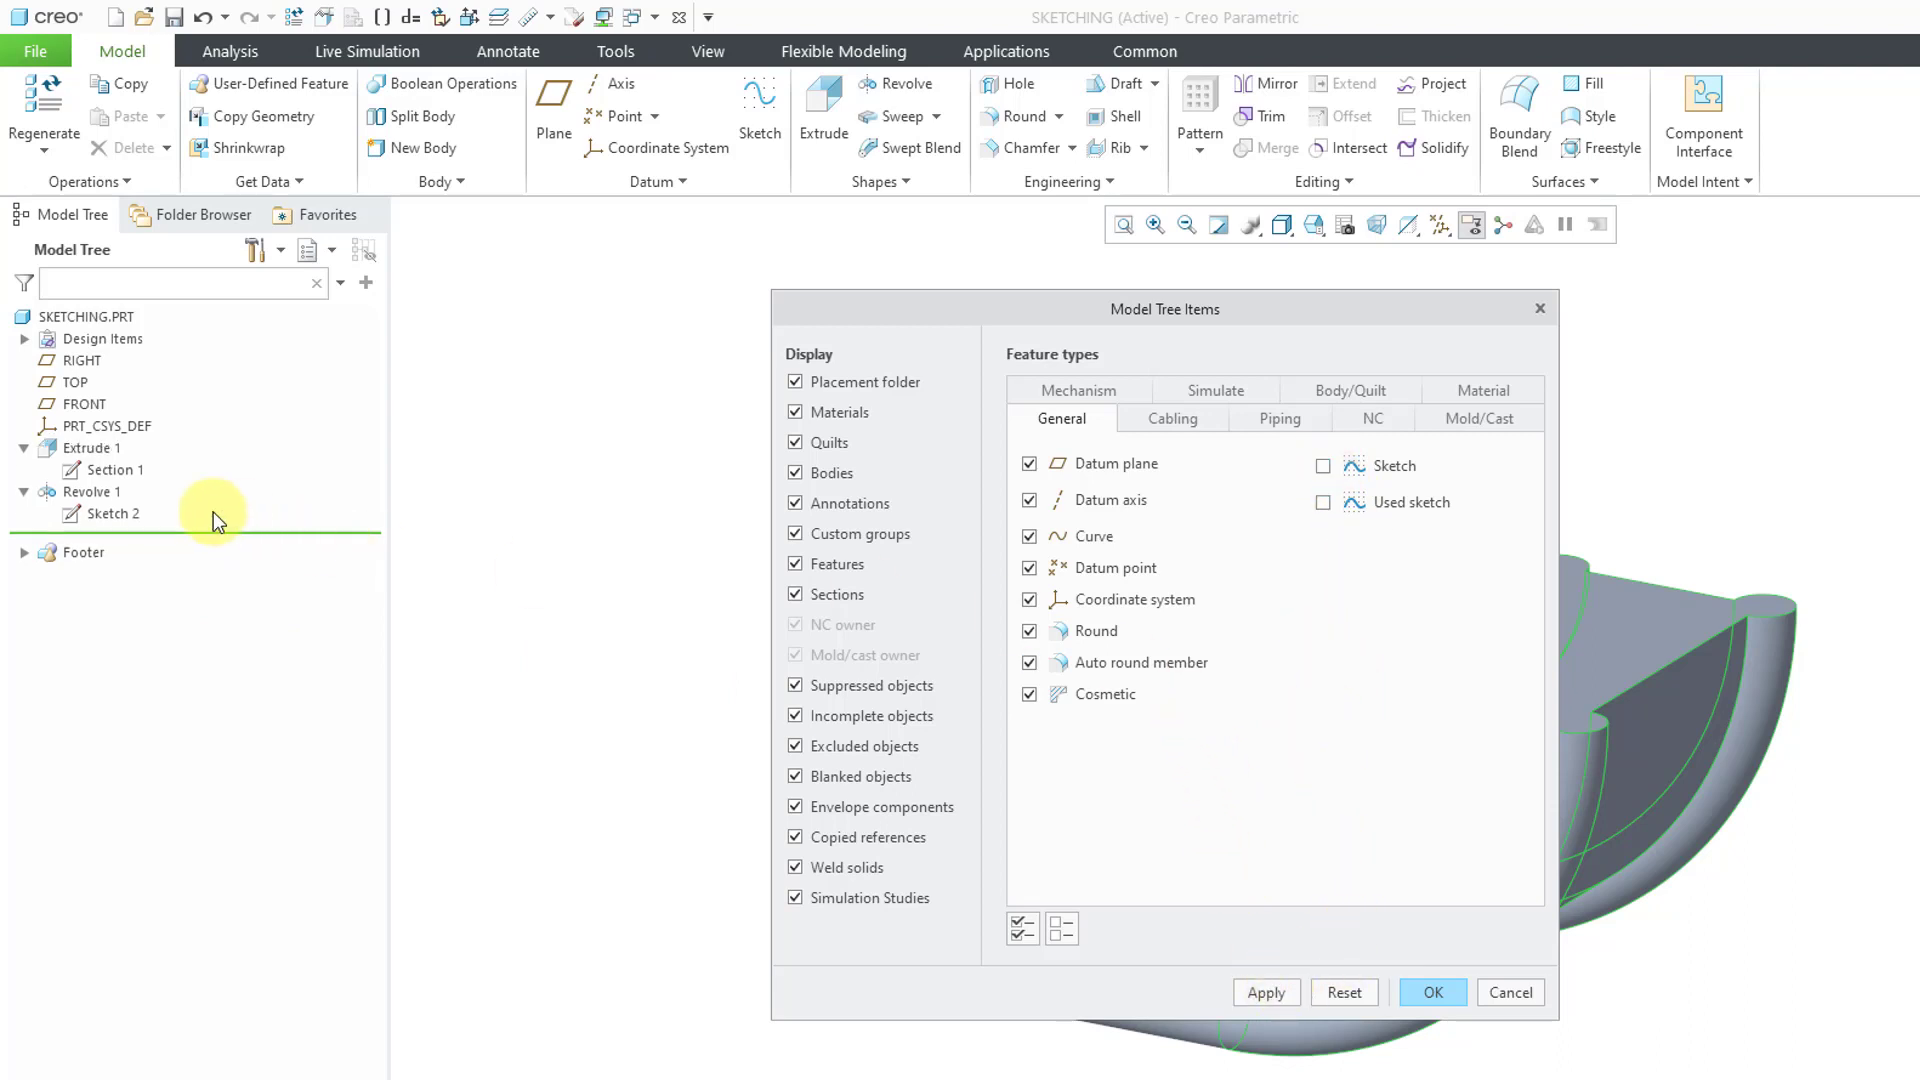
click(28, 497)
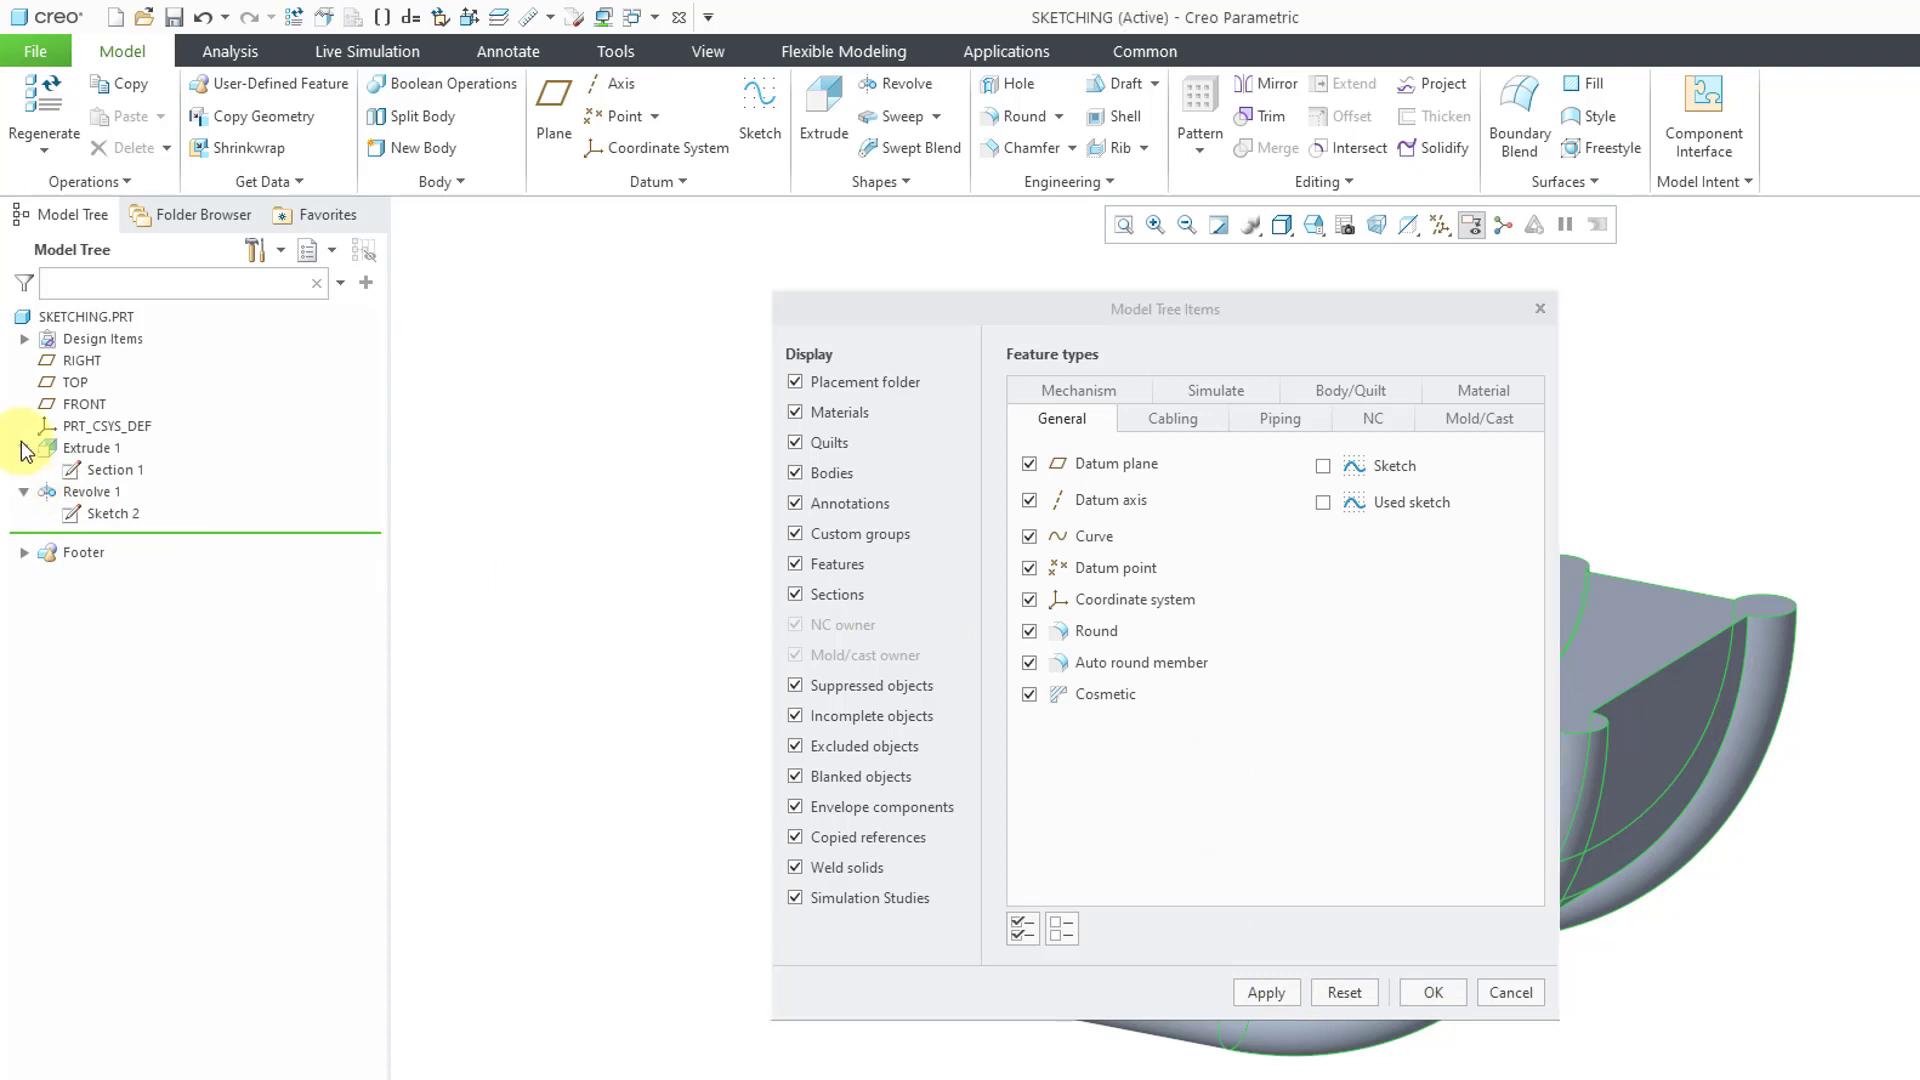
- Show both sketches and used sketches in the model tree again, accept the filters, and clear the selection
click(1323, 466)
click(1323, 502)
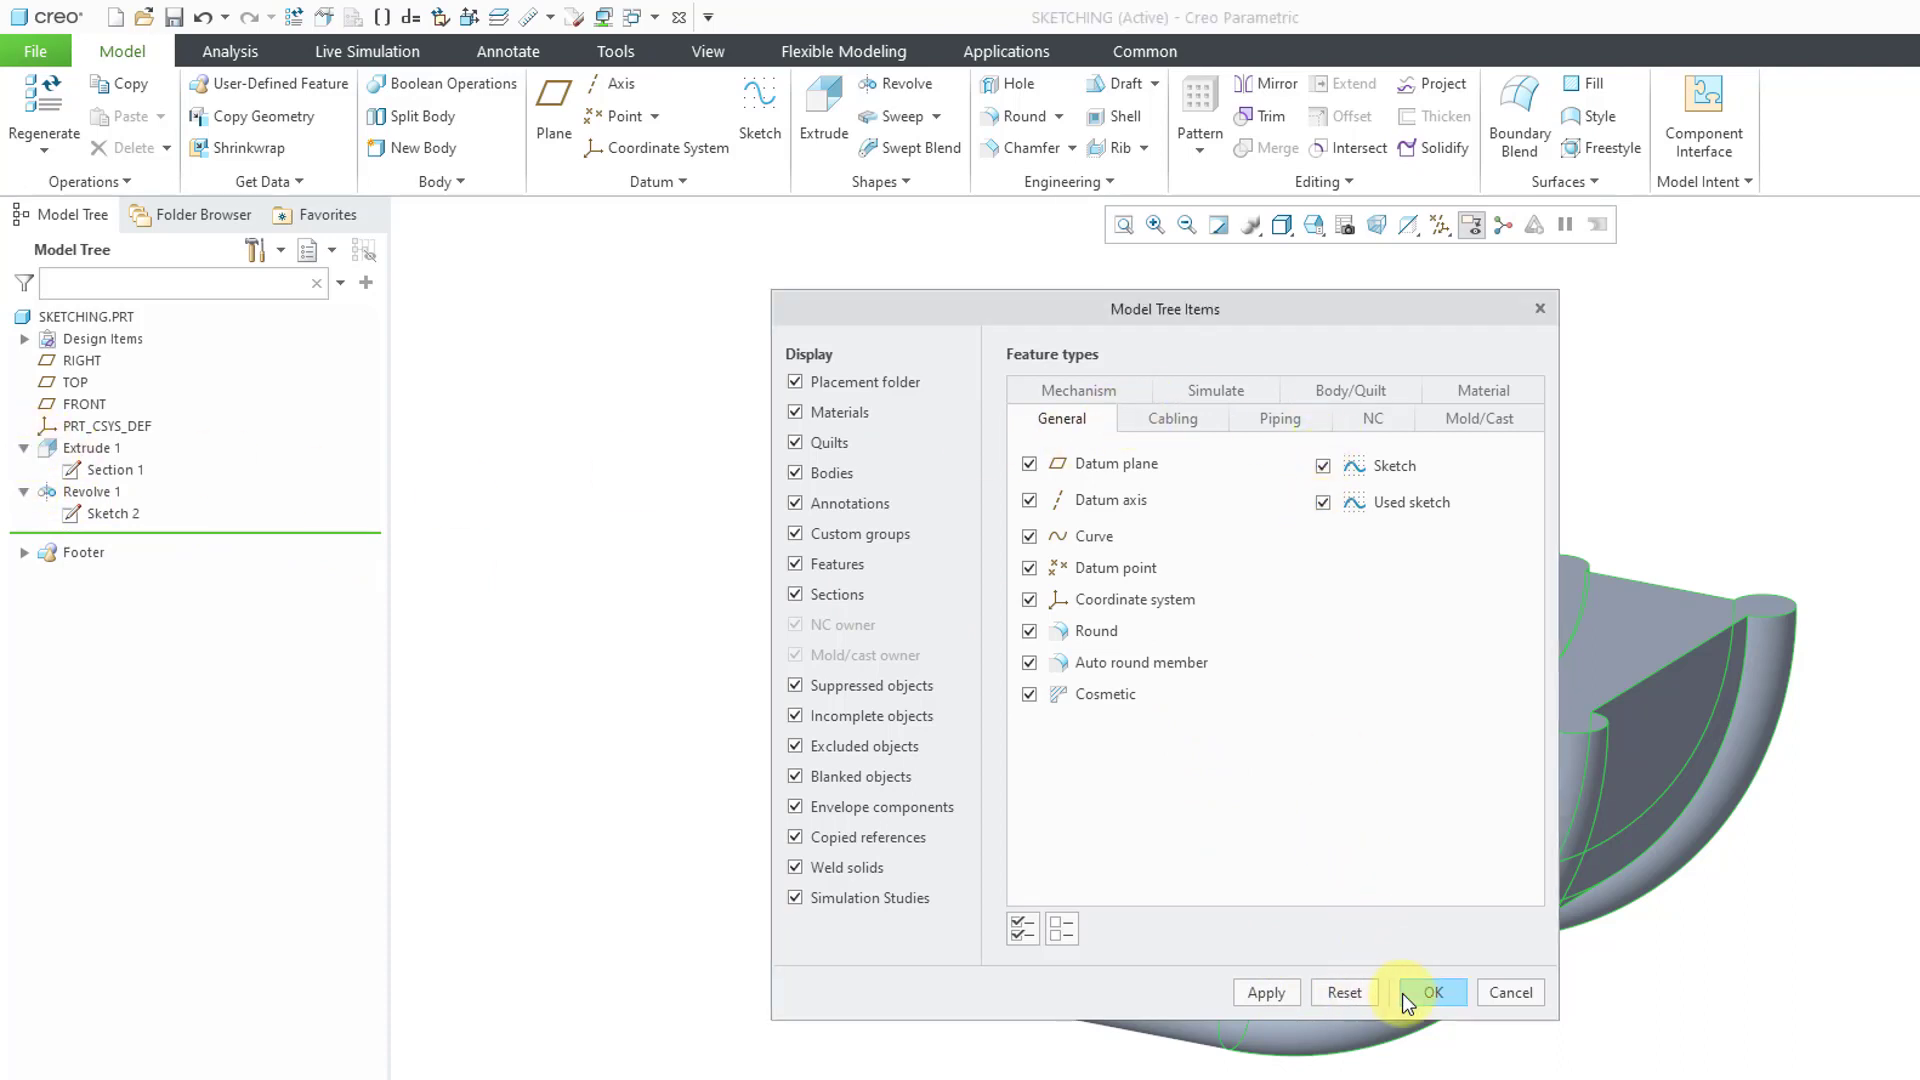
click(1432, 992)
click(488, 513)
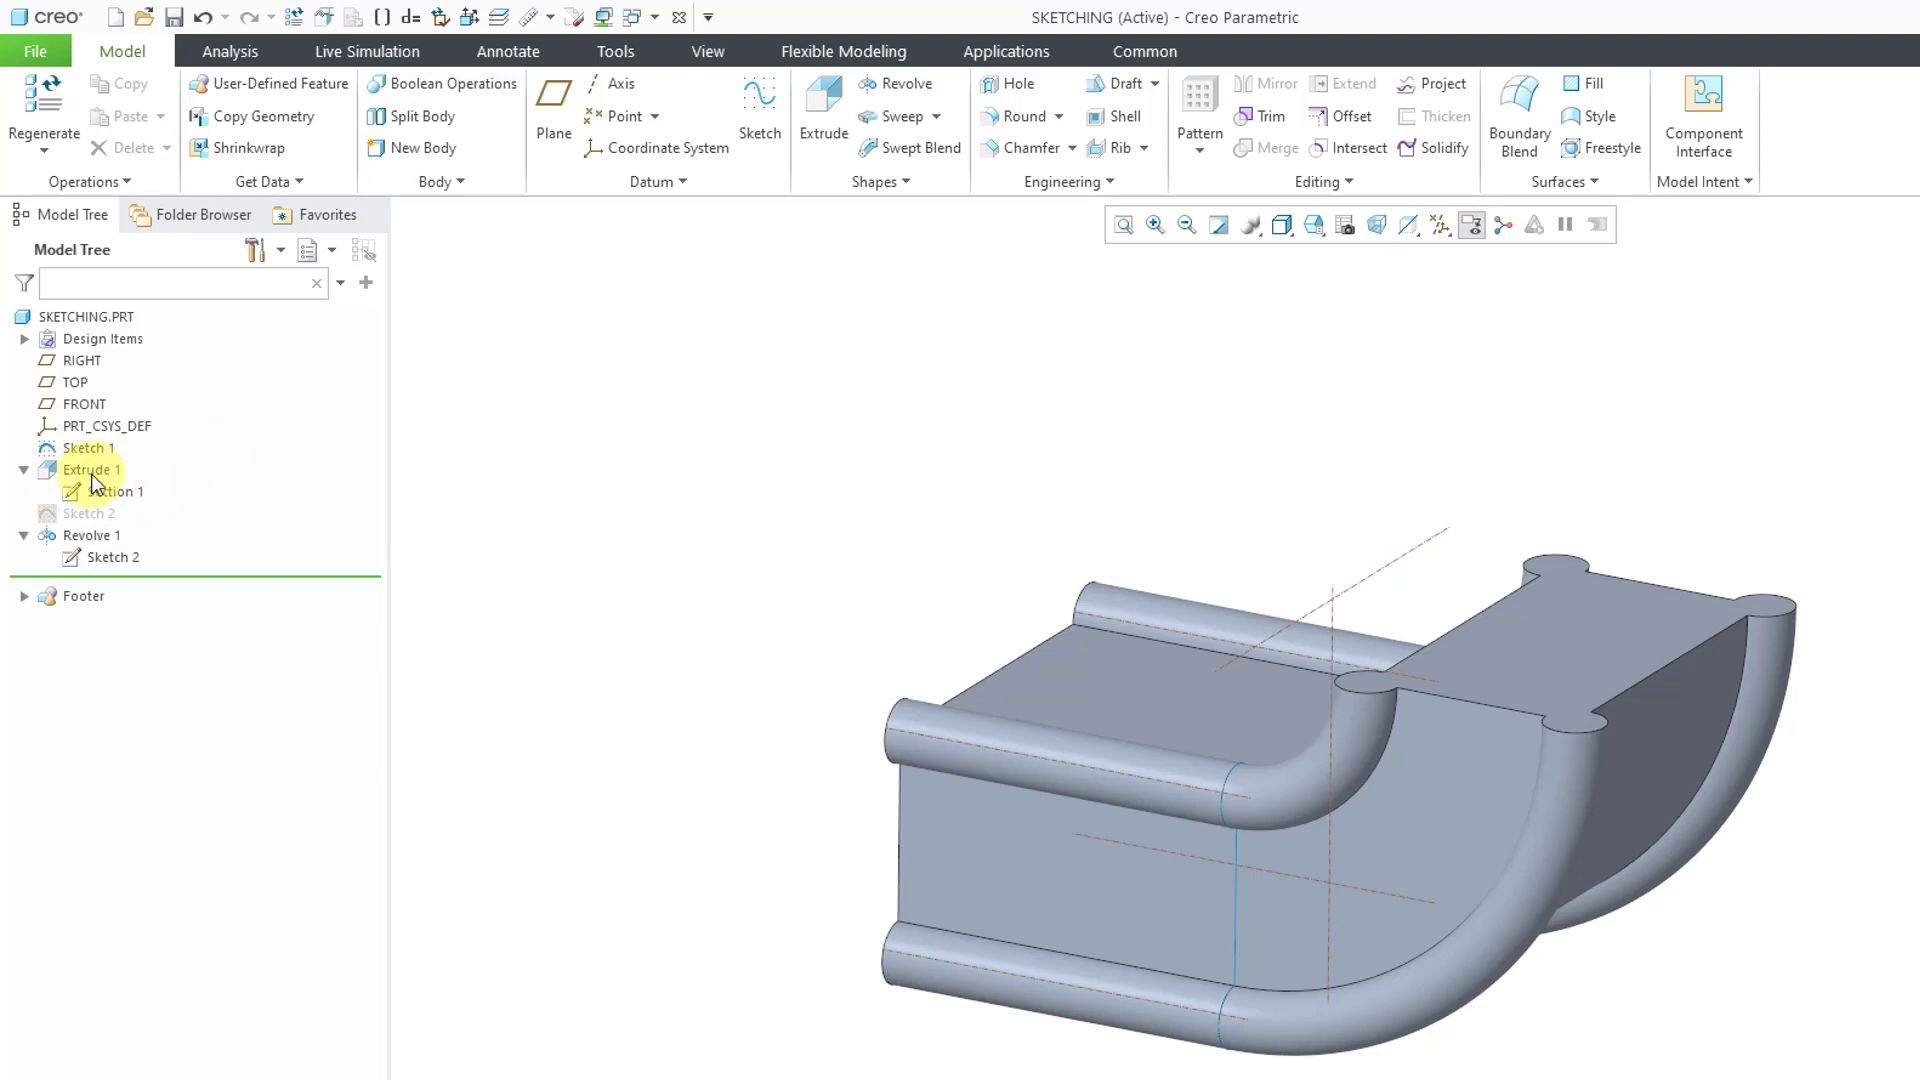
- Request deletion of Revolve 1 to check which features it includes, and cancel the deletion
click(108, 543)
right_click(111, 543)
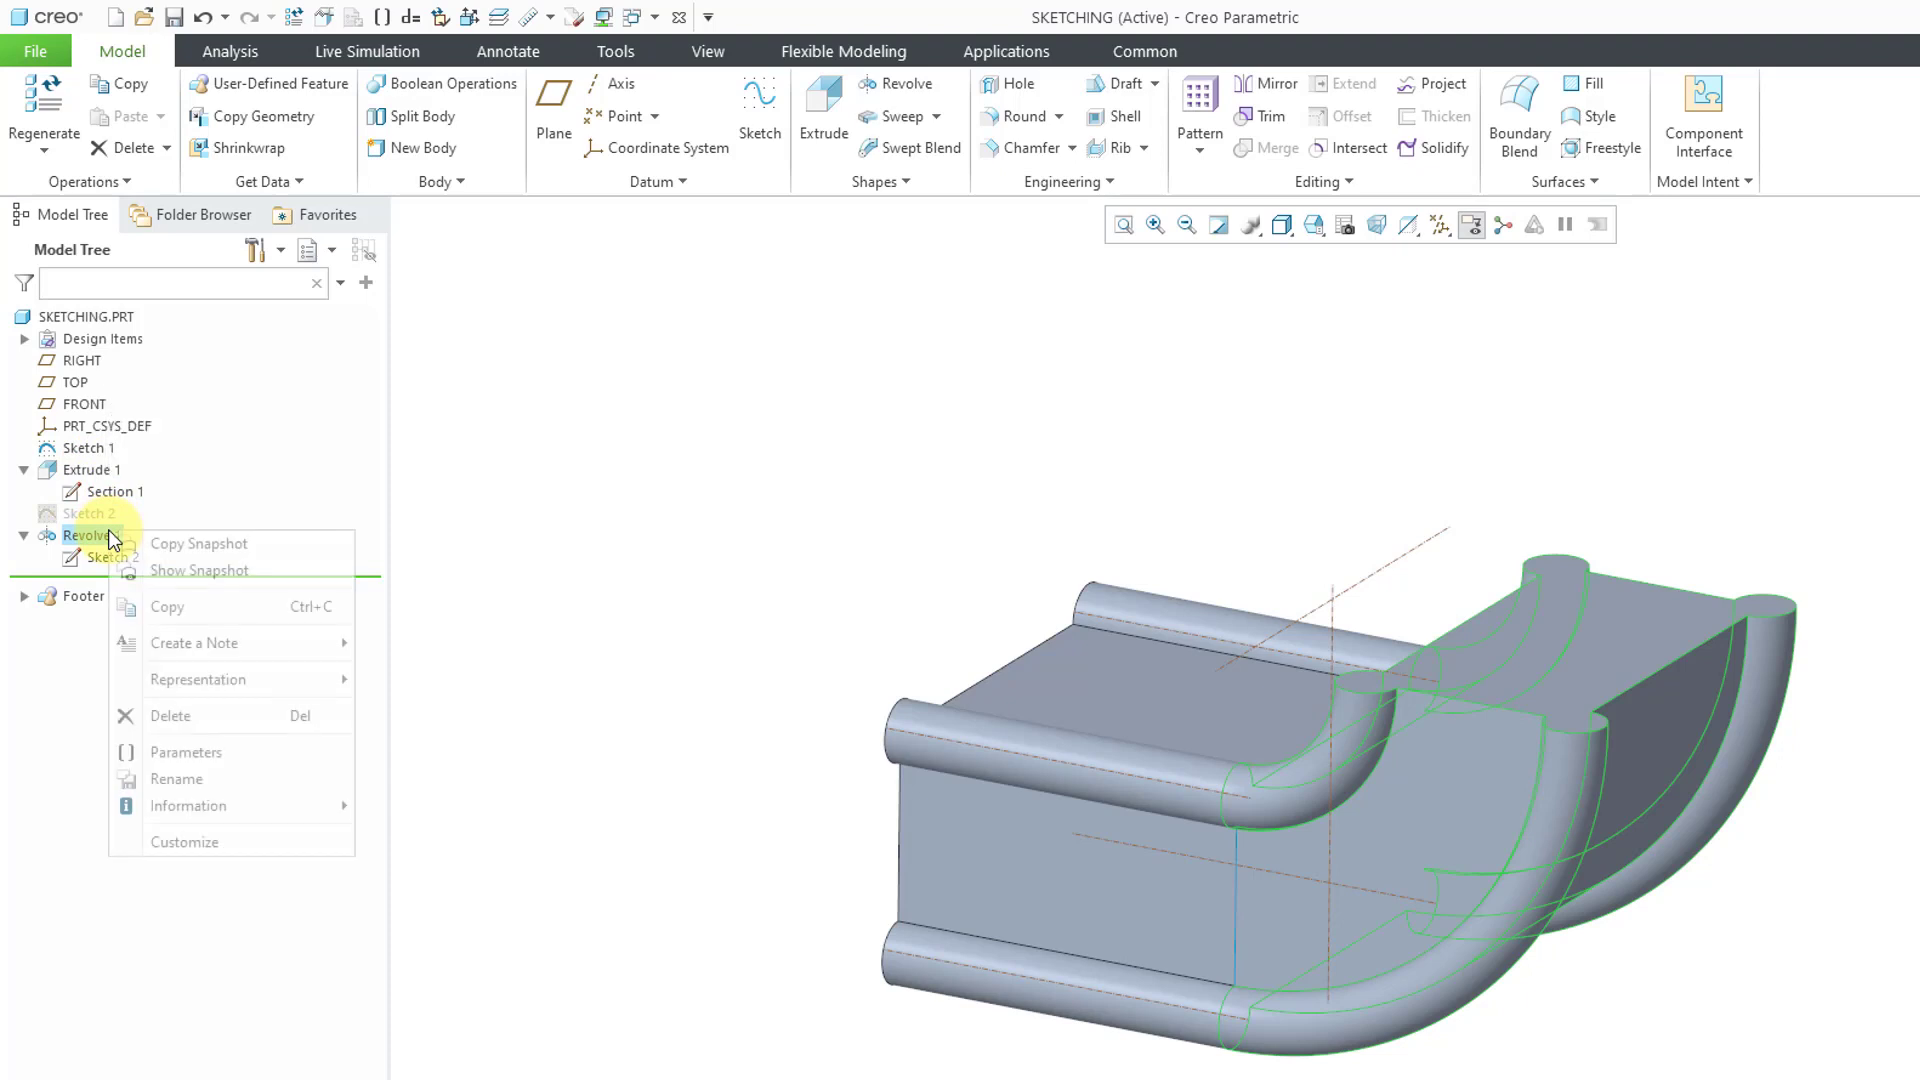
click(170, 713)
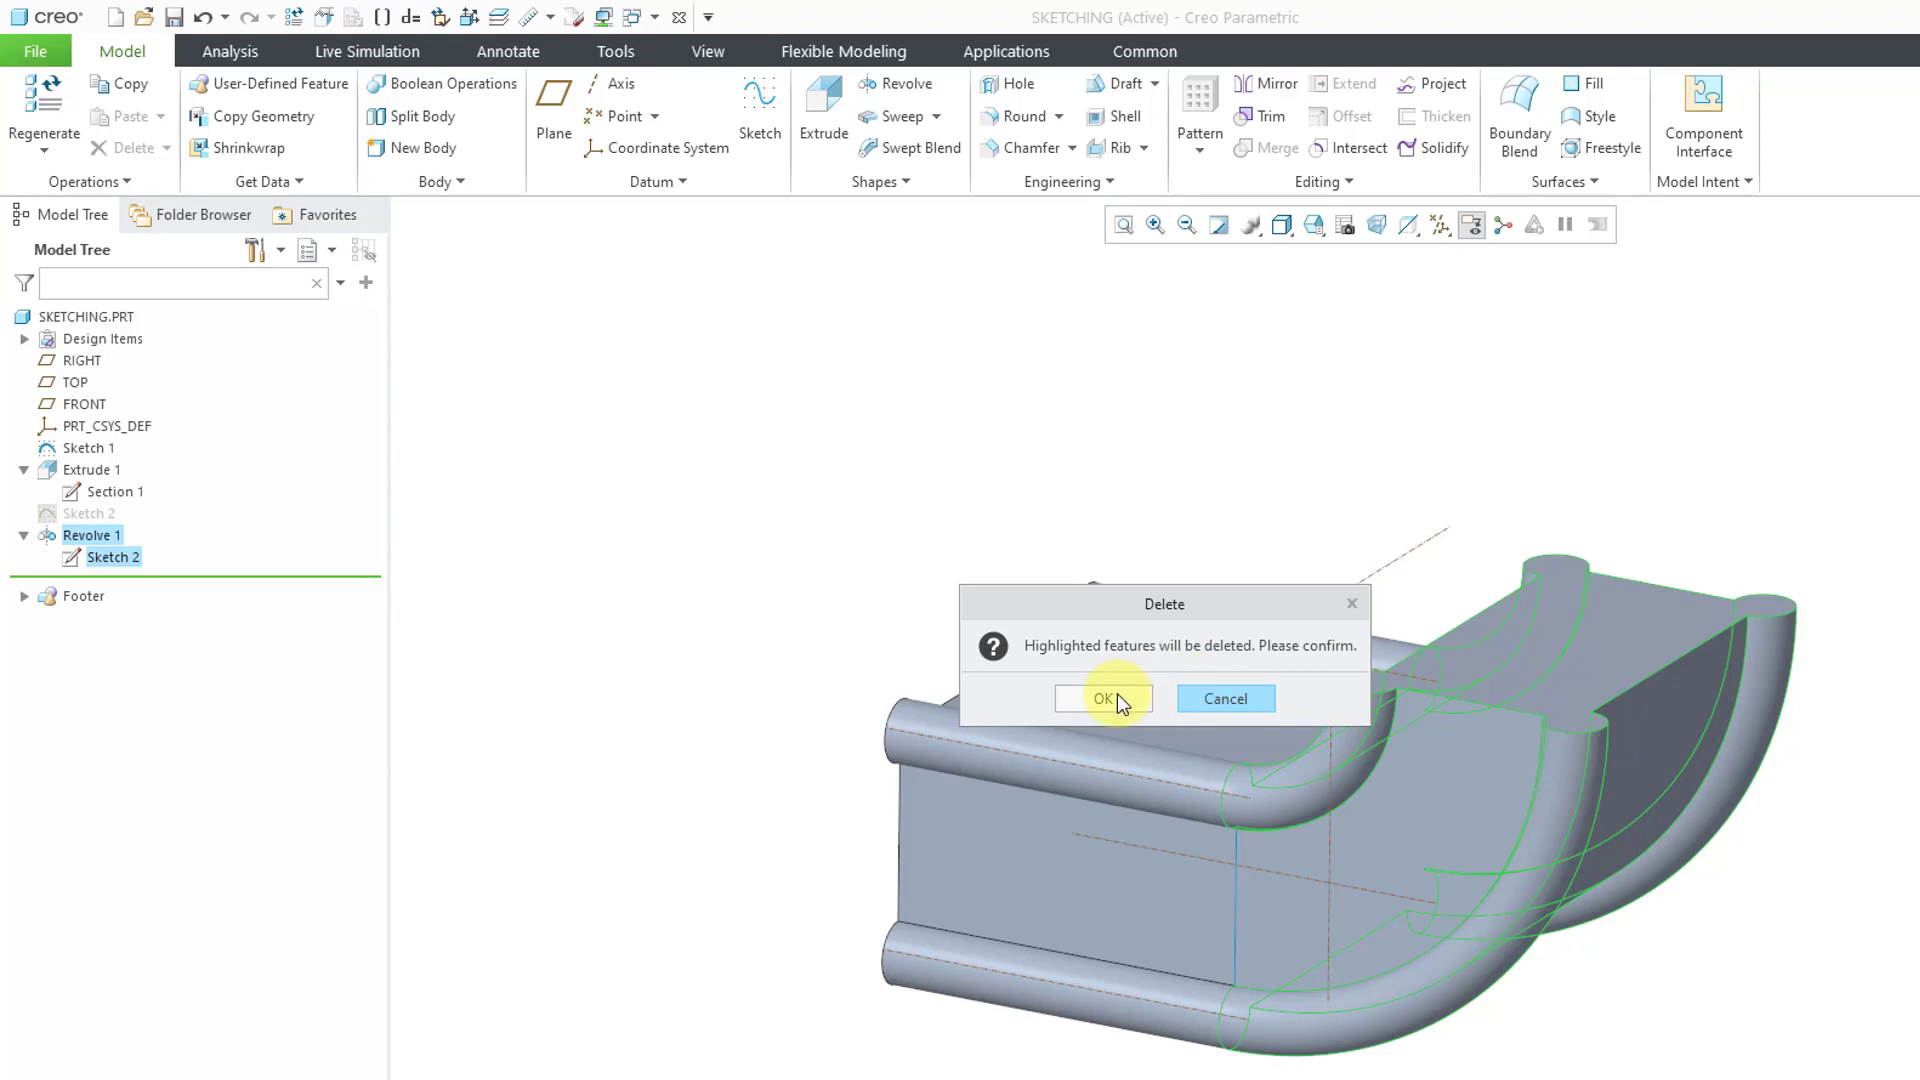
click(1223, 698)
click(870, 530)
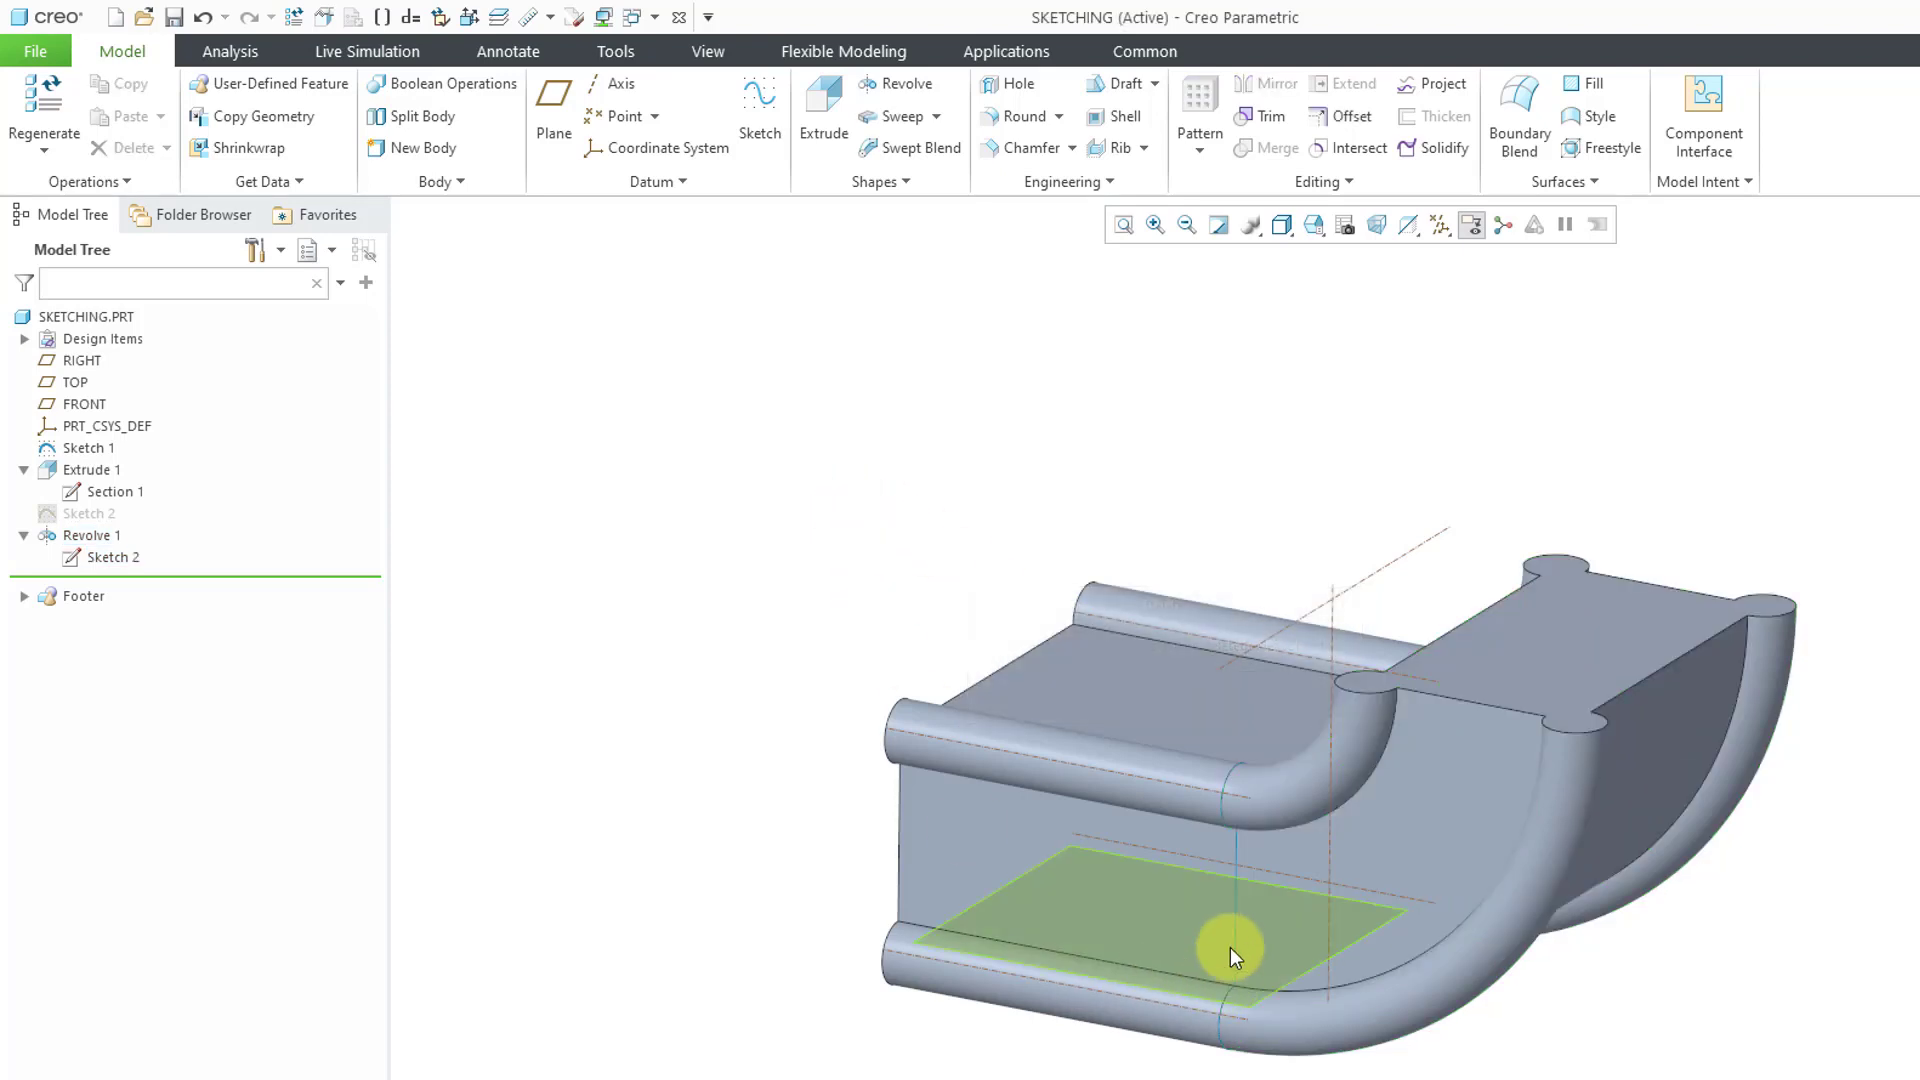
- Turn off the axis display so that only the solid and its sketch remain shown
click(1440, 224)
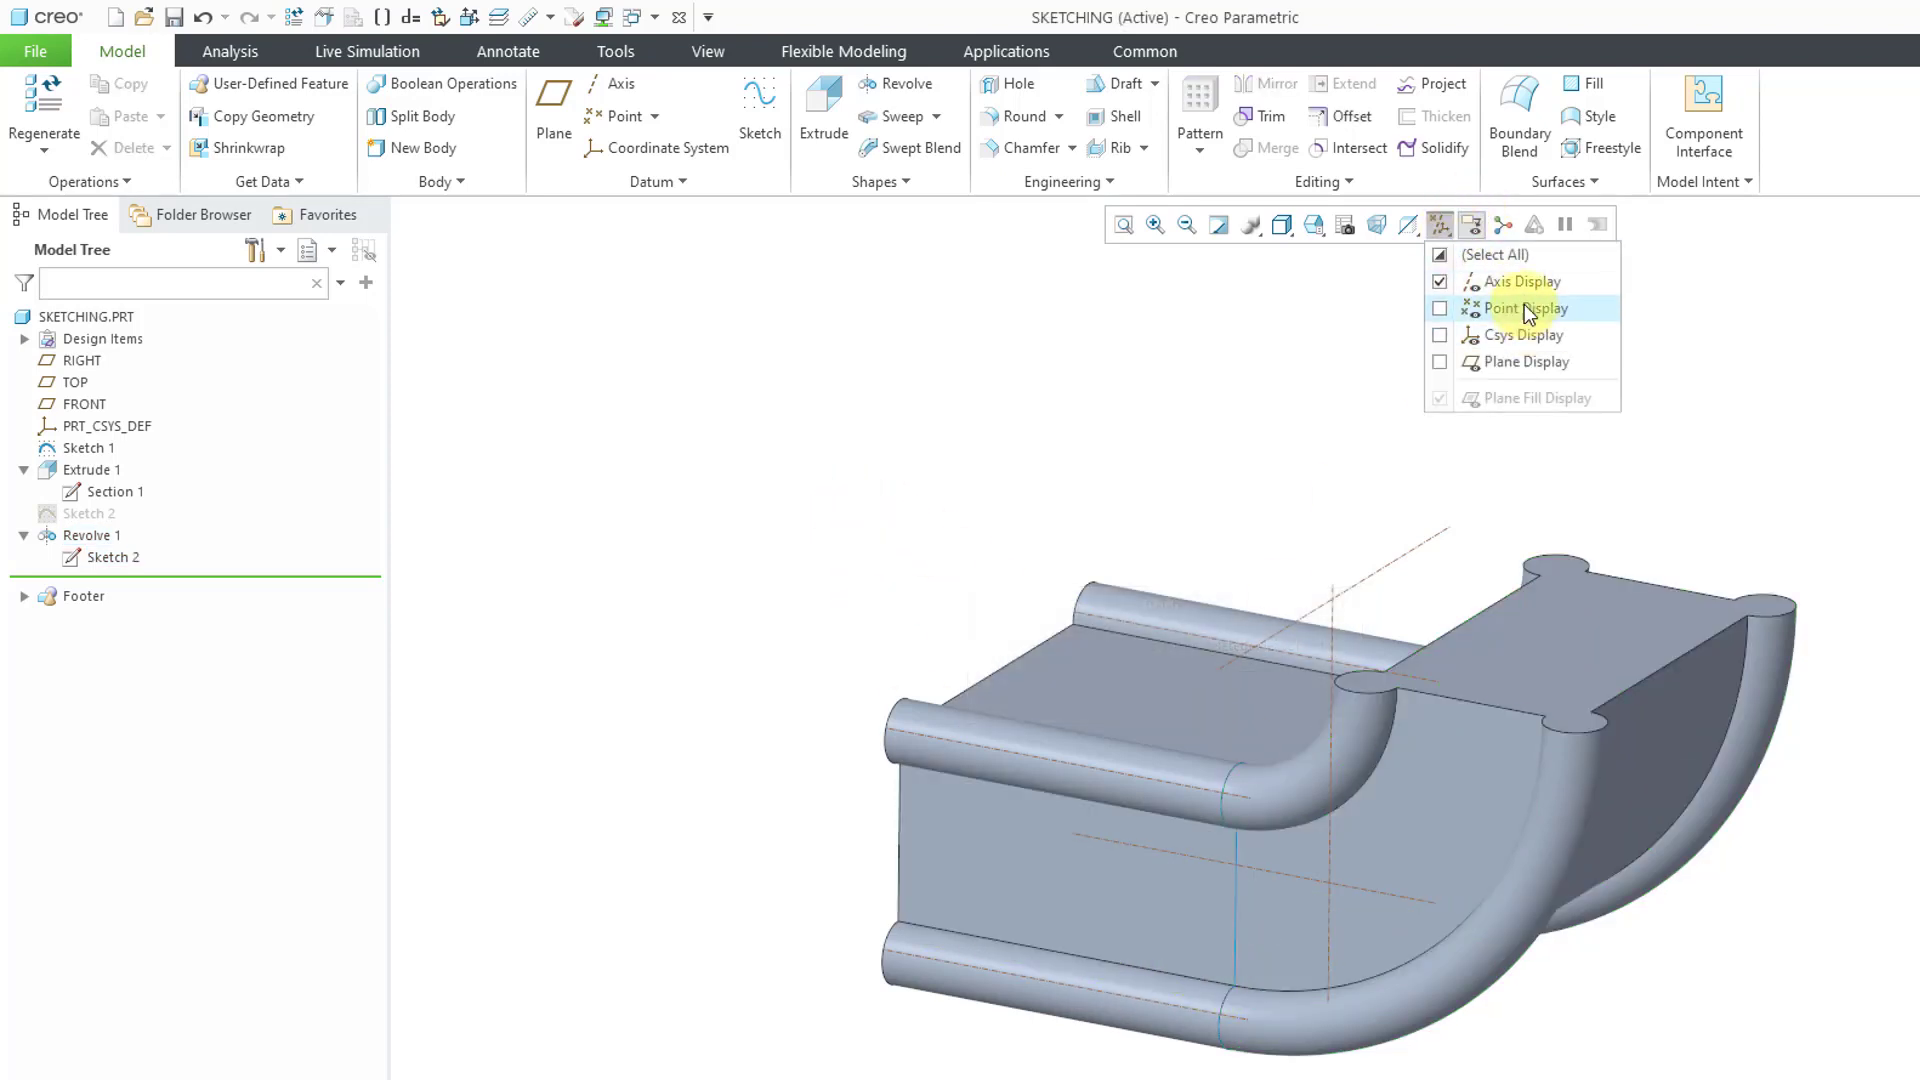
click(1518, 284)
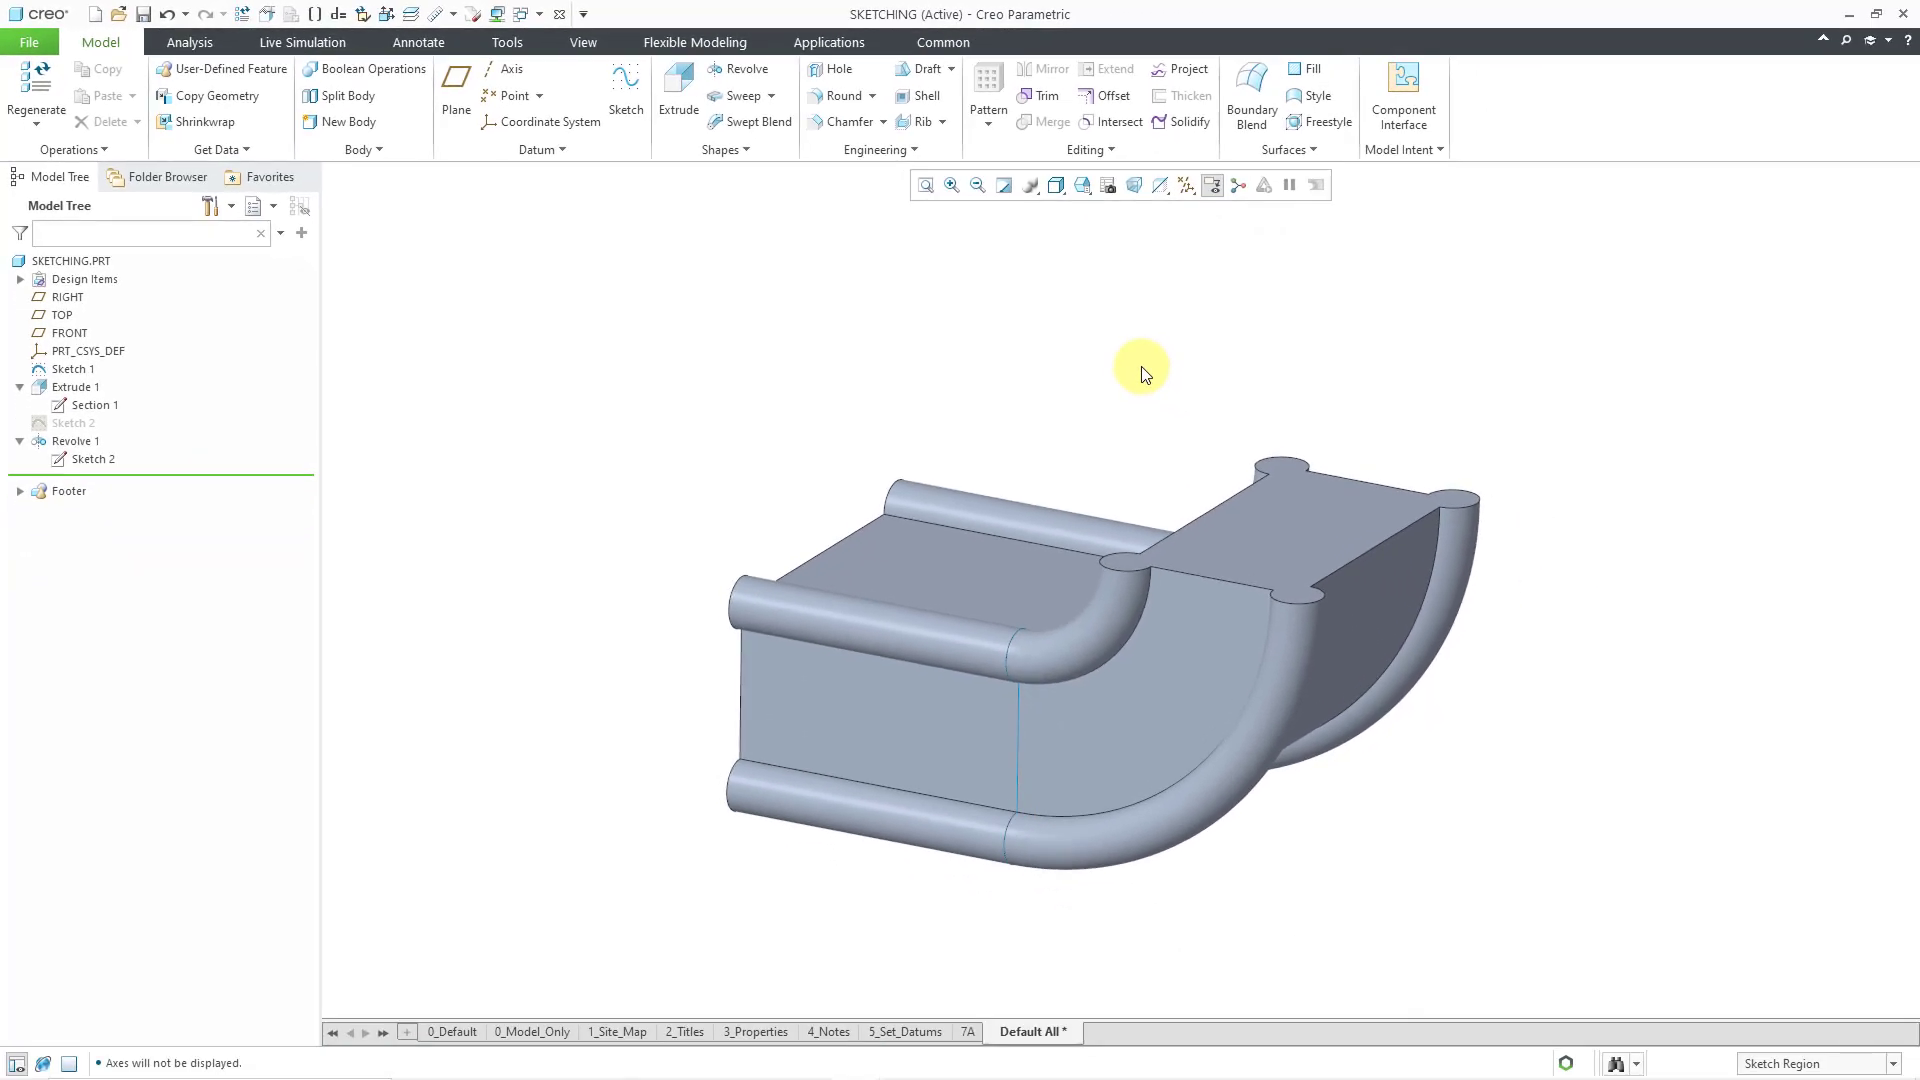
scroll(1148, 789, down, 3)
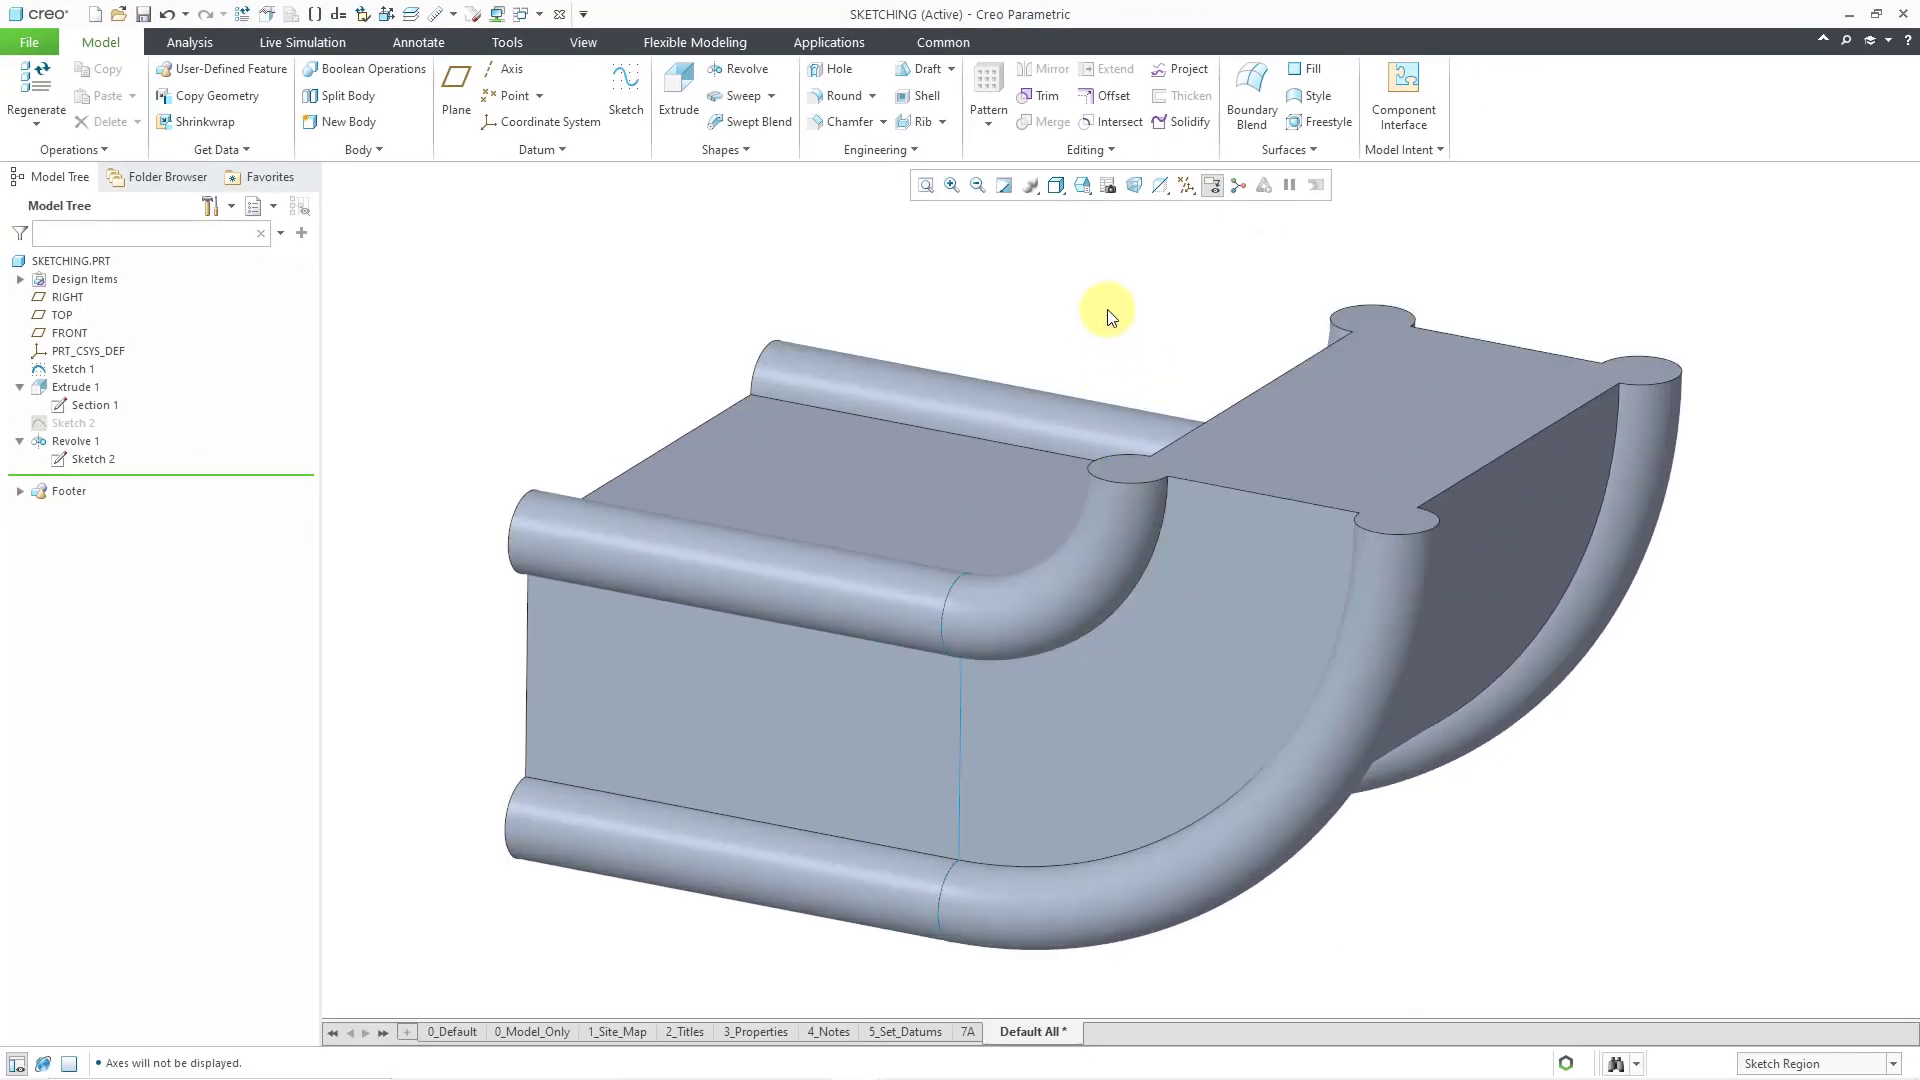